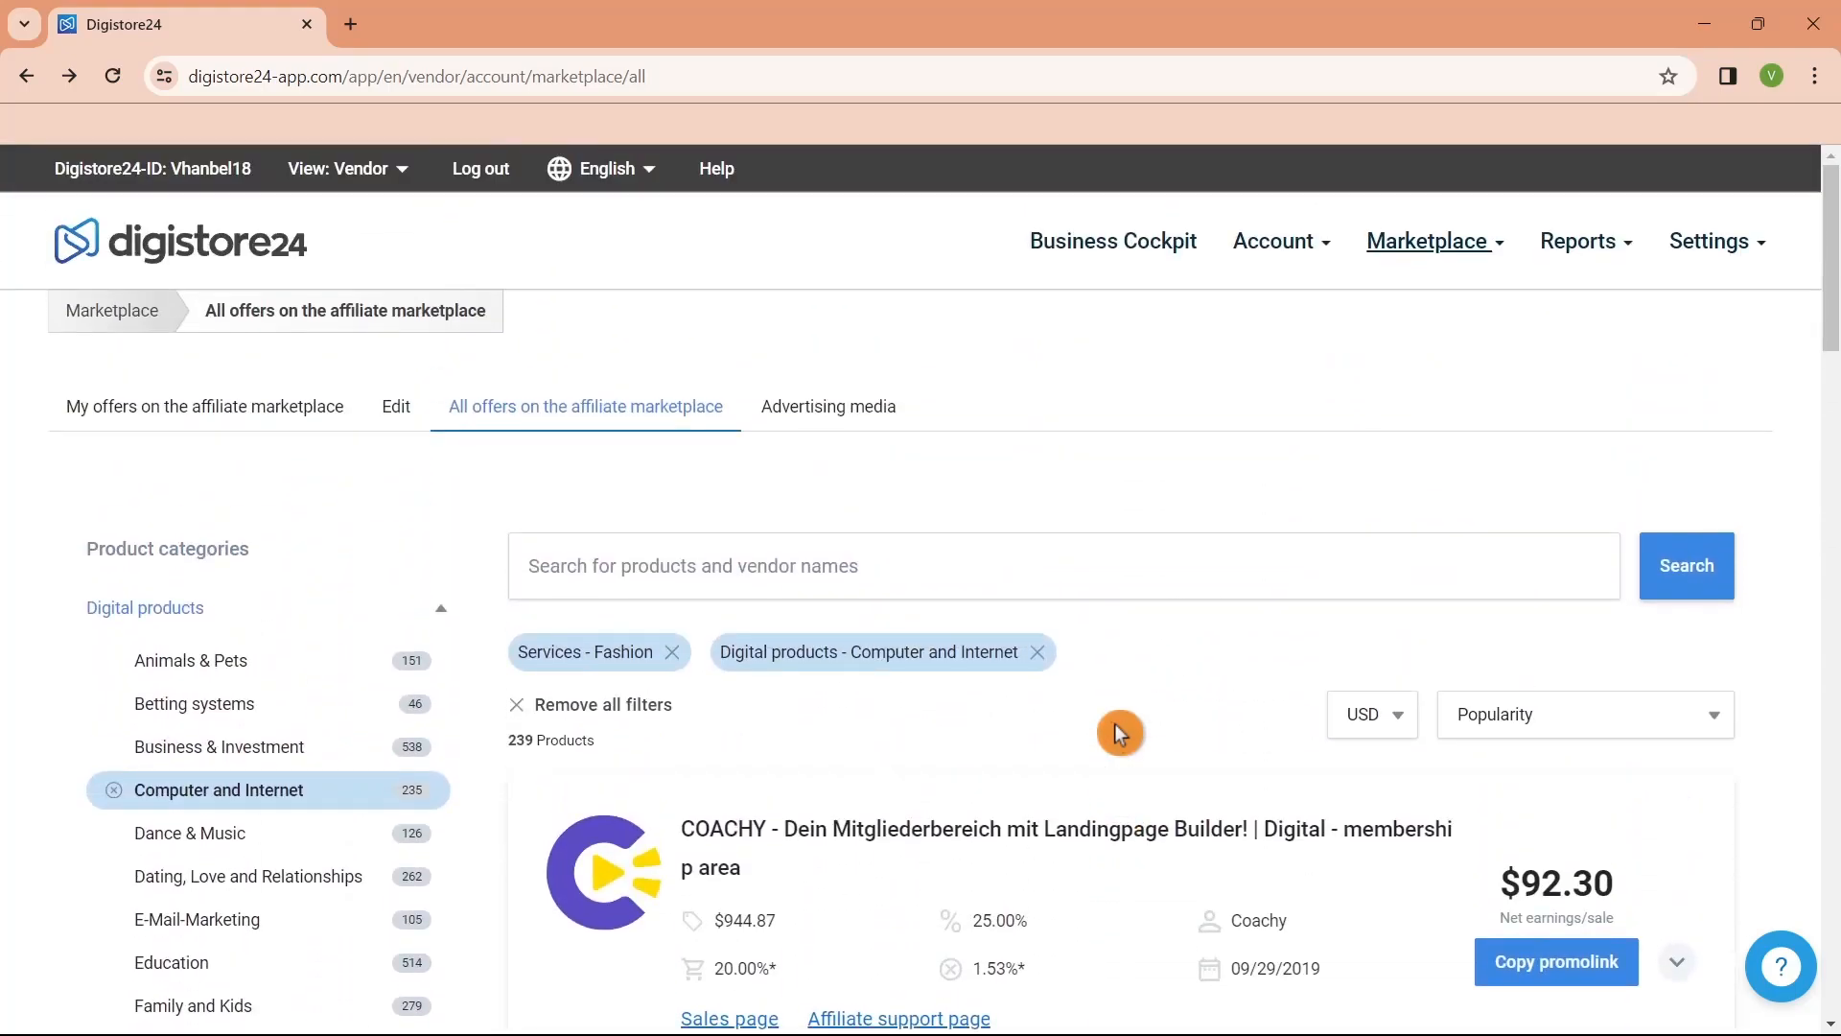
Look through the affiliate offers listed under the Computer and Internet and Fashion filters in the Digistore24 marketplace
{"action": "scroll", "coordinate": [1114, 723], "scroll_direction": "down", "scroll_amount": 2}
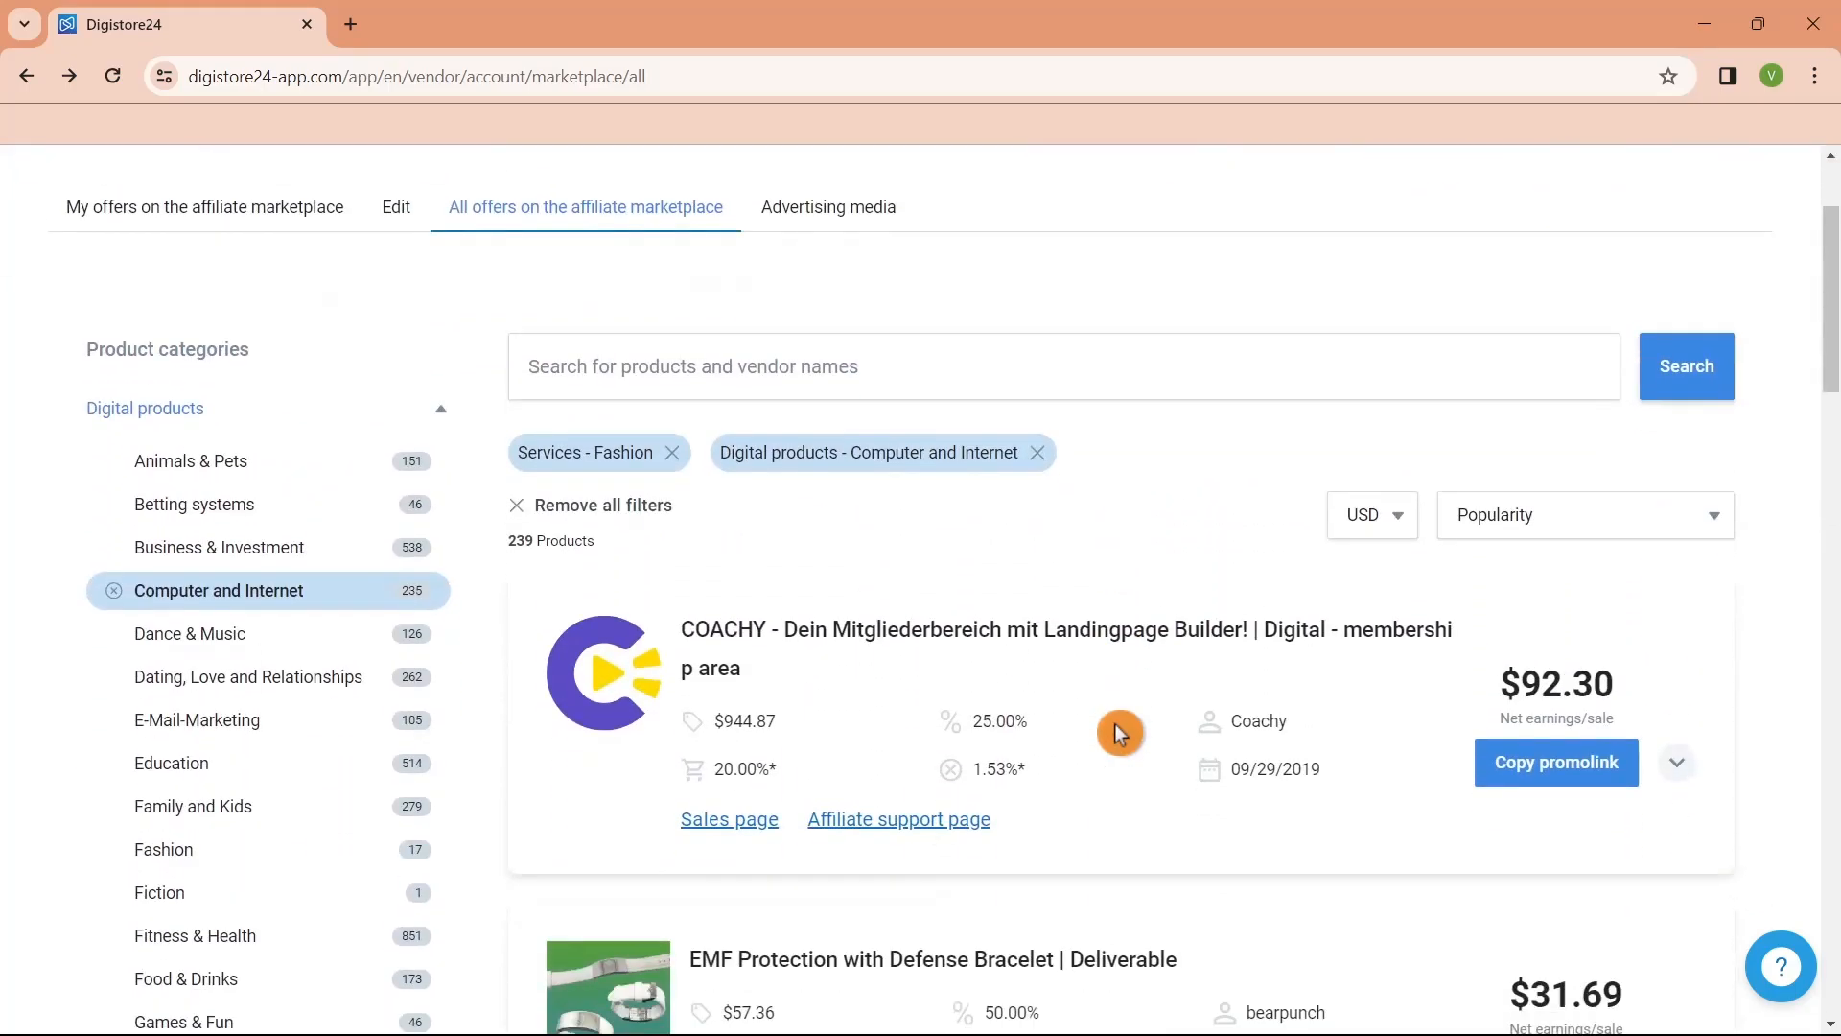
{"action": "scroll", "coordinate": [1199, 708], "scroll_direction": "down", "scroll_amount": 2}
{"action": "scroll", "coordinate": [1243, 714], "scroll_direction": "down", "scroll_amount": 6}
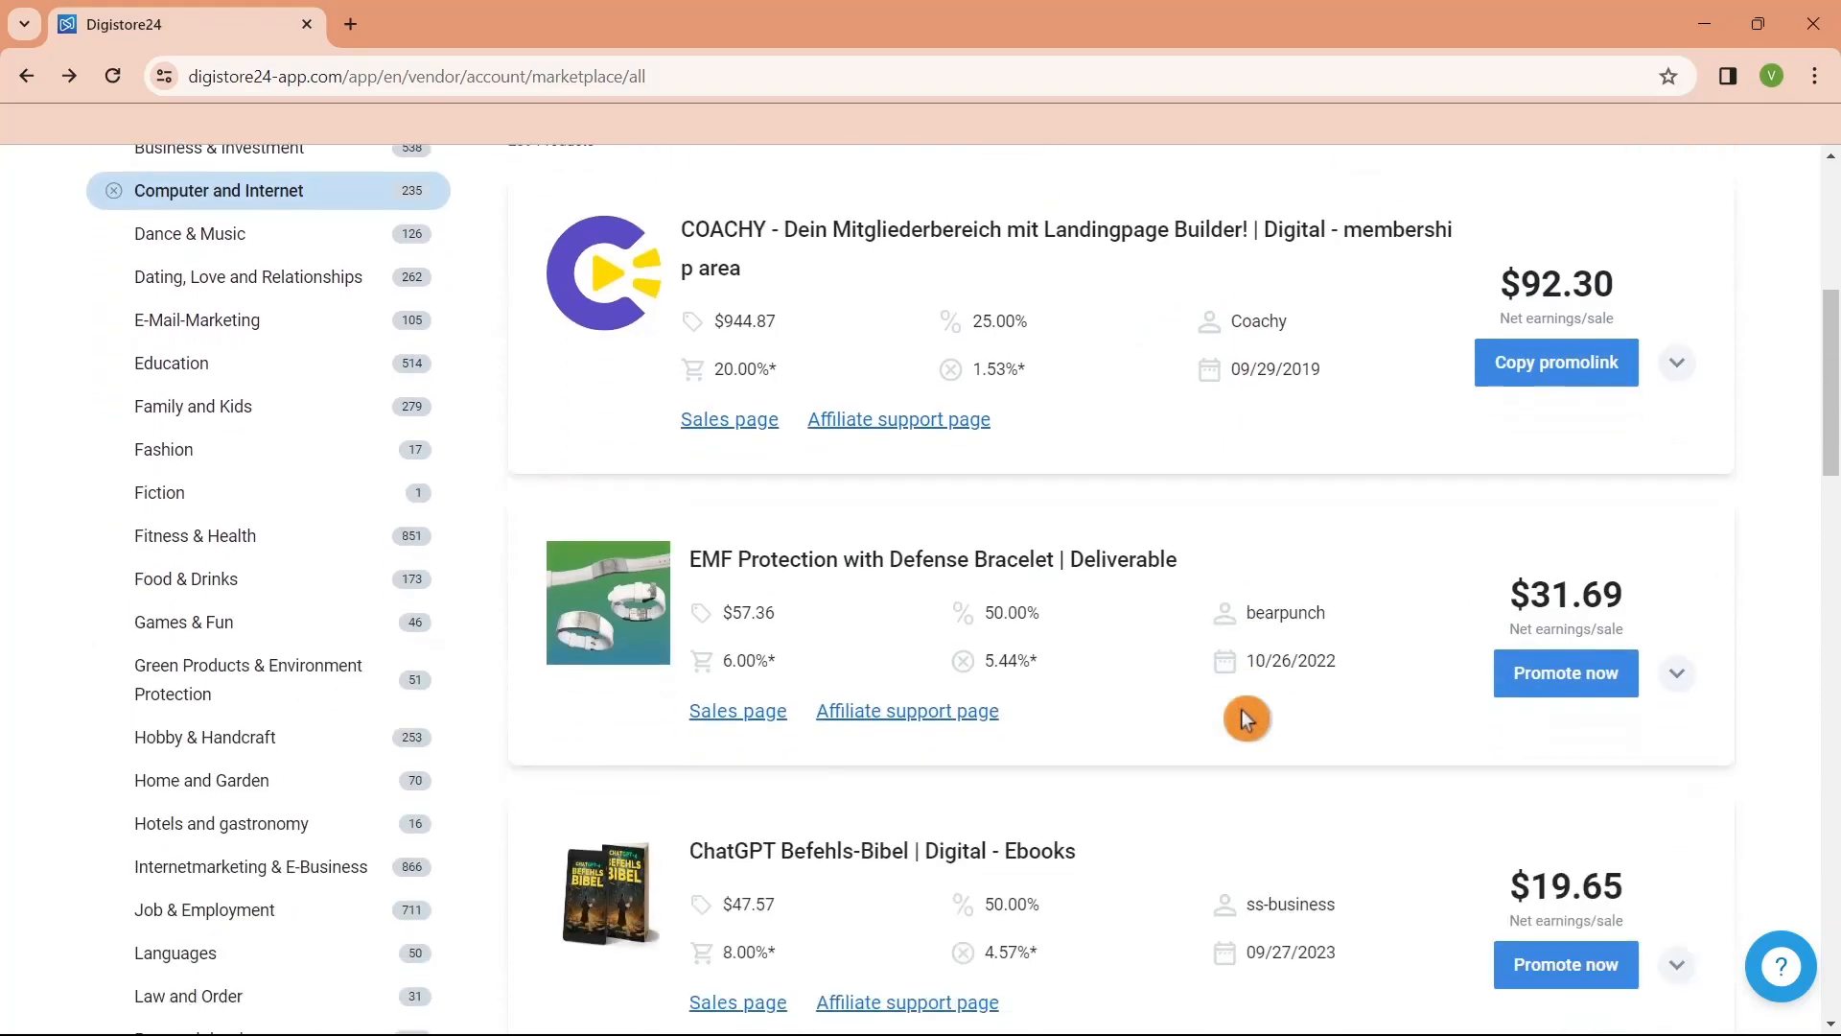
{"action": "scroll", "coordinate": [1245, 719], "scroll_direction": "down", "scroll_amount": 2}
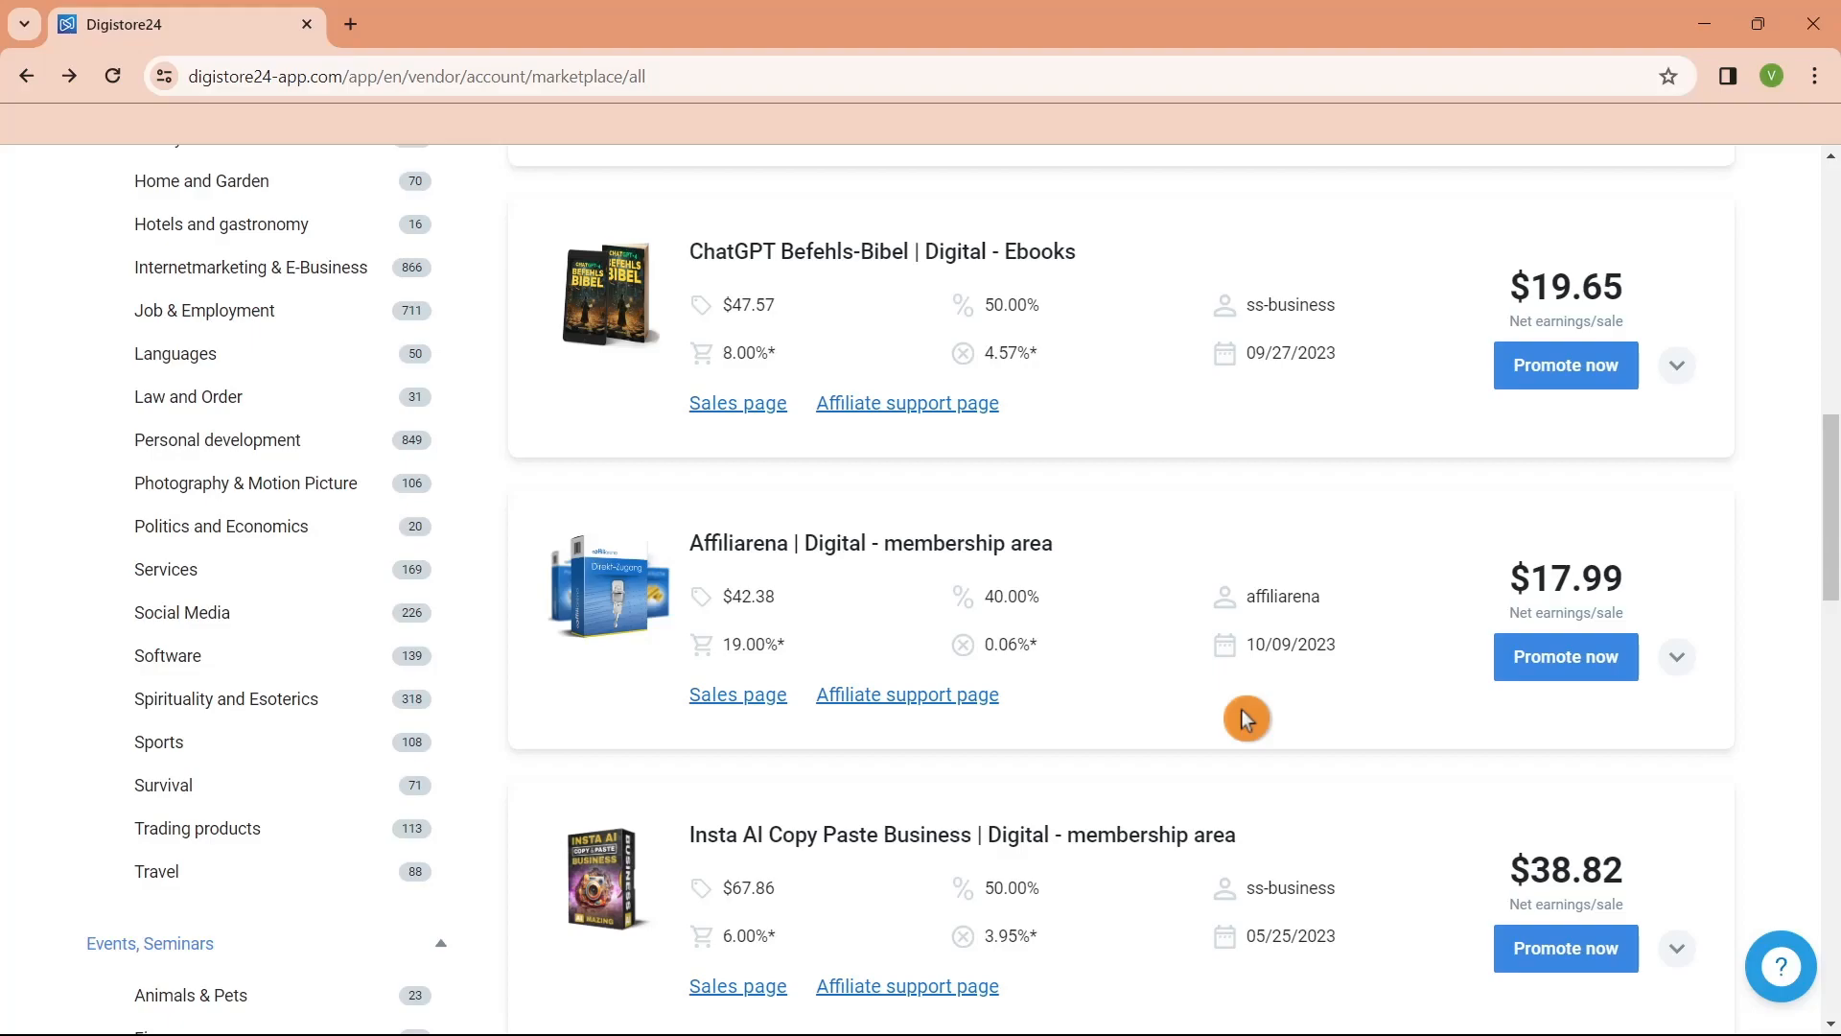
{"action": "scroll", "coordinate": [1244, 717], "scroll_direction": "down", "scroll_amount": 4}
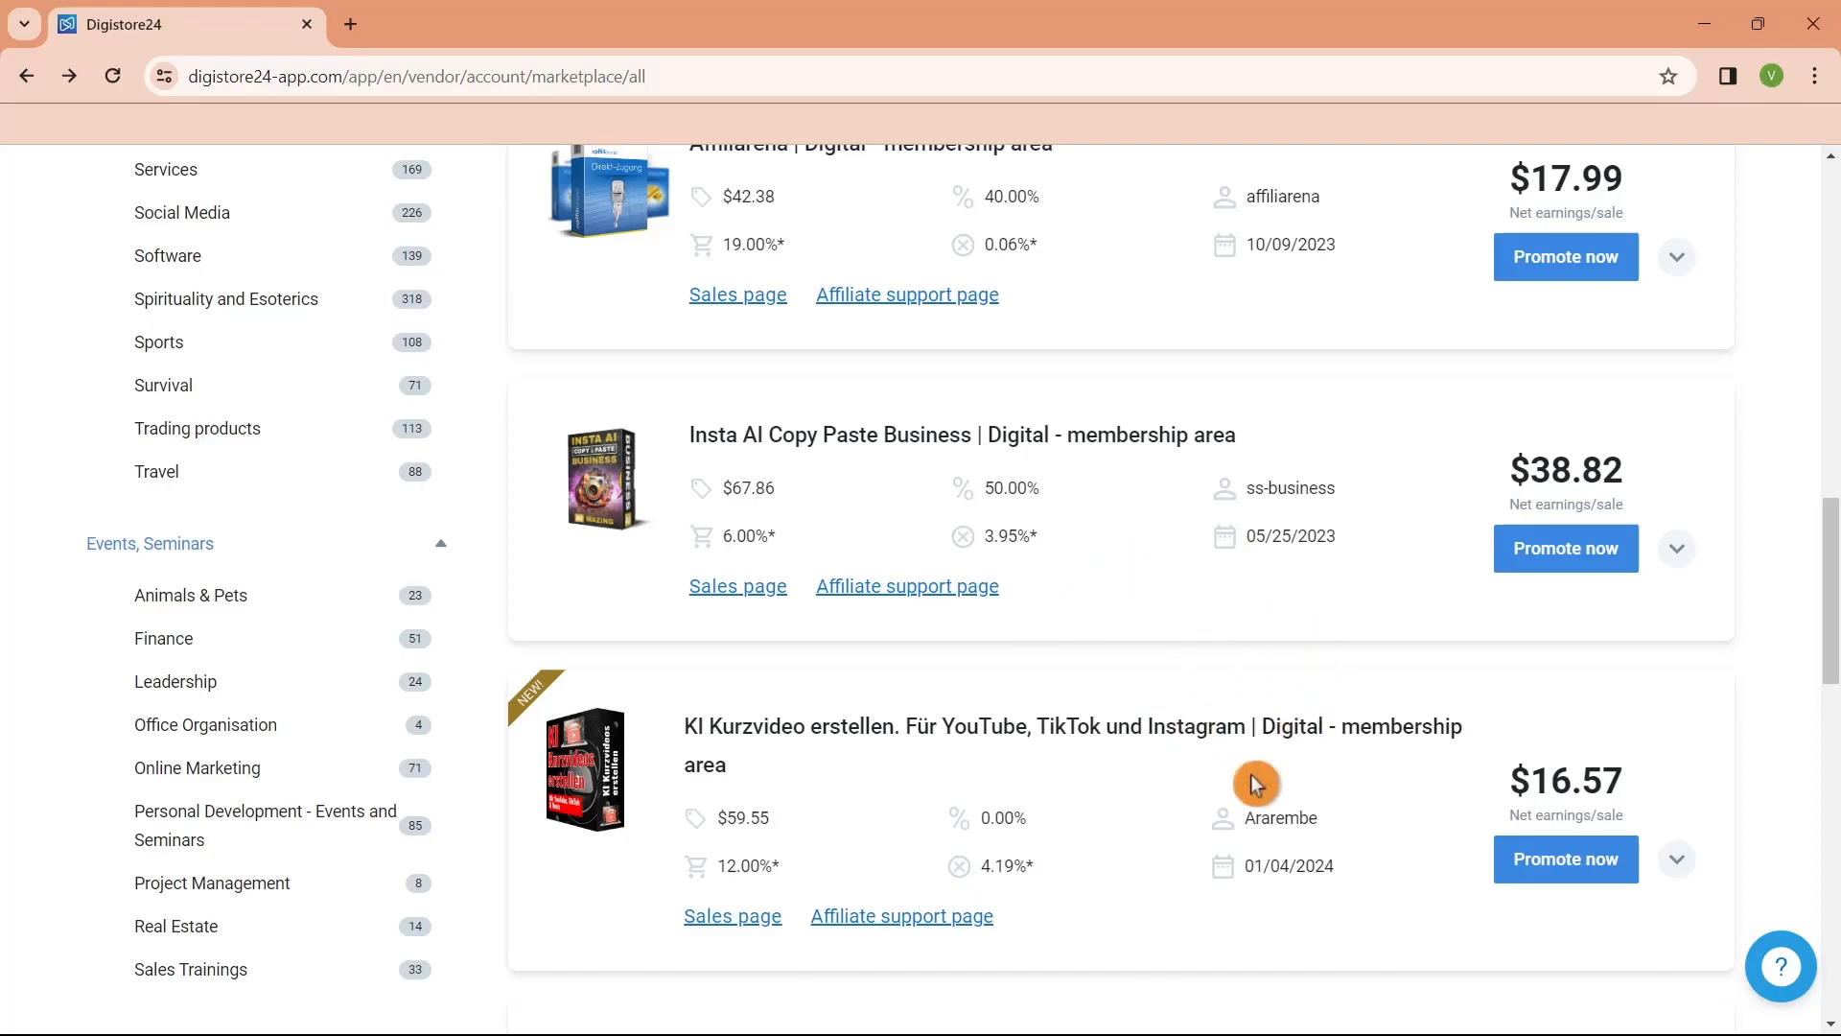
{"action": "scroll", "coordinate": [1257, 781], "scroll_direction": "down", "scroll_amount": 6}
{"action": "scroll", "coordinate": [1257, 783], "scroll_direction": "up", "scroll_amount": 9}
{"action": "scroll", "coordinate": [1255, 784], "scroll_direction": "up", "scroll_amount": 8}
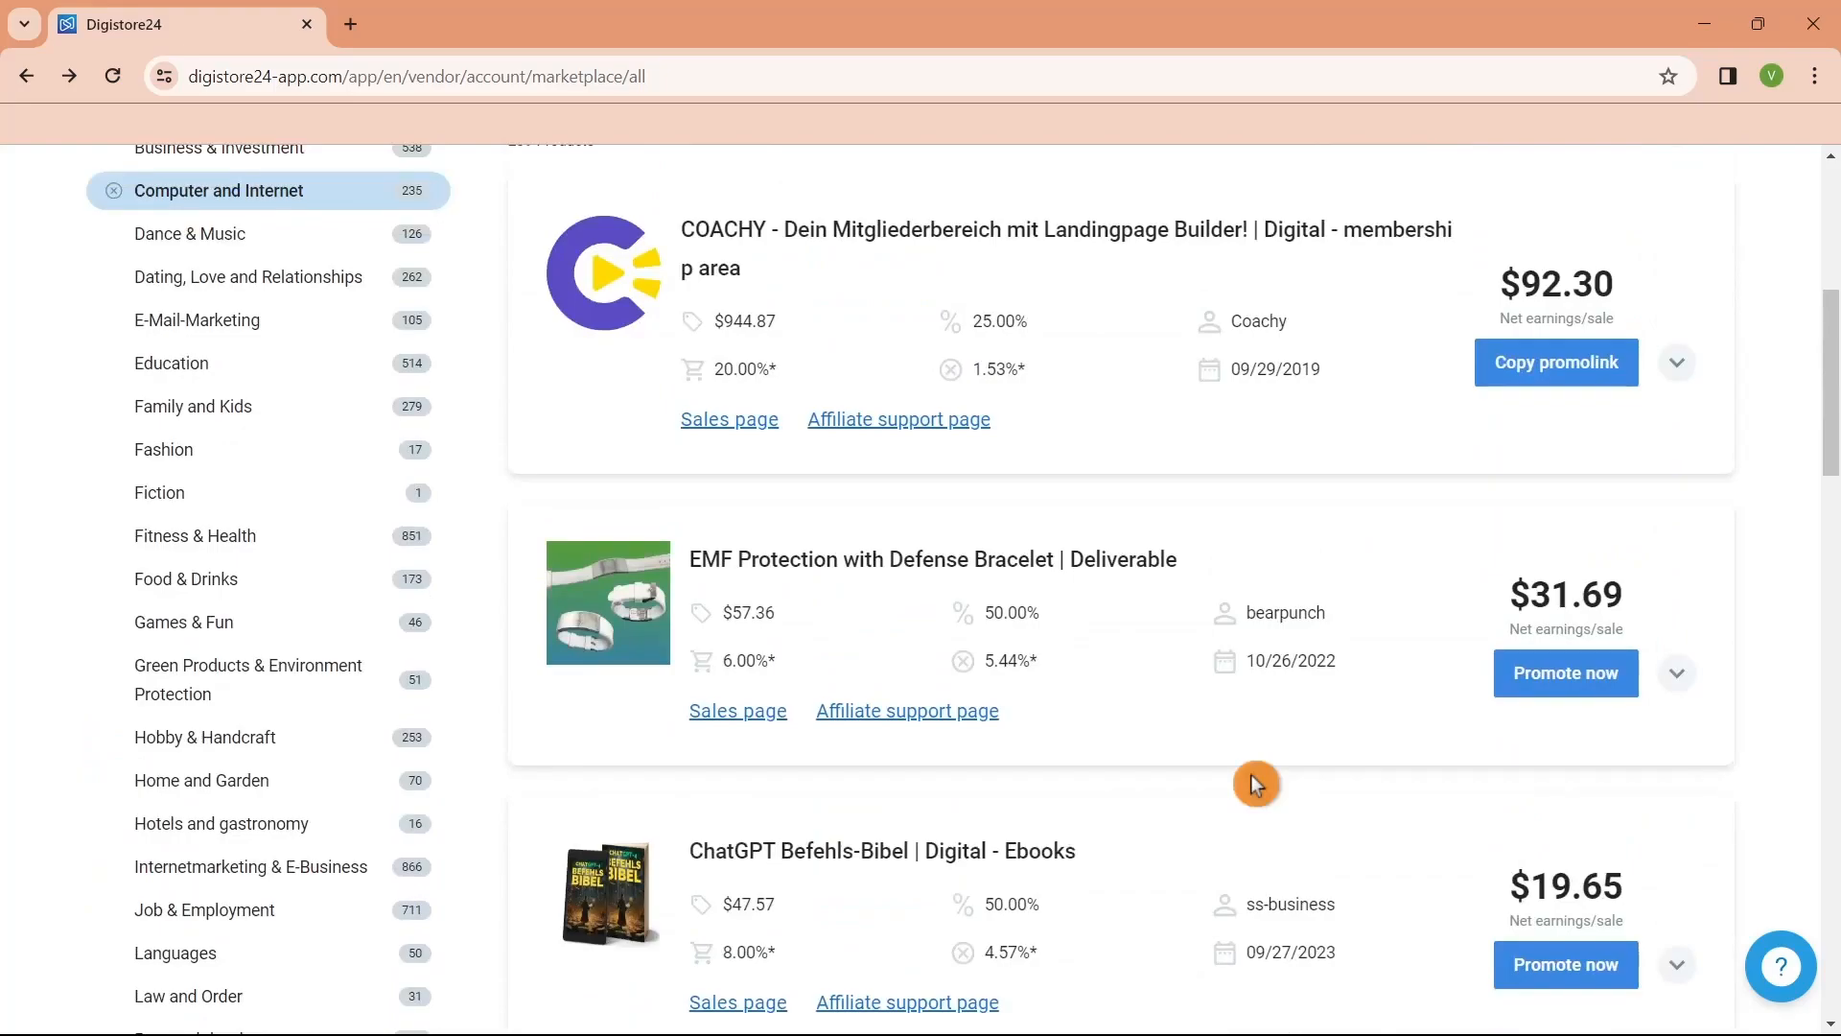
{"action": "scroll", "coordinate": [1249, 776], "scroll_direction": "up", "scroll_amount": 4}
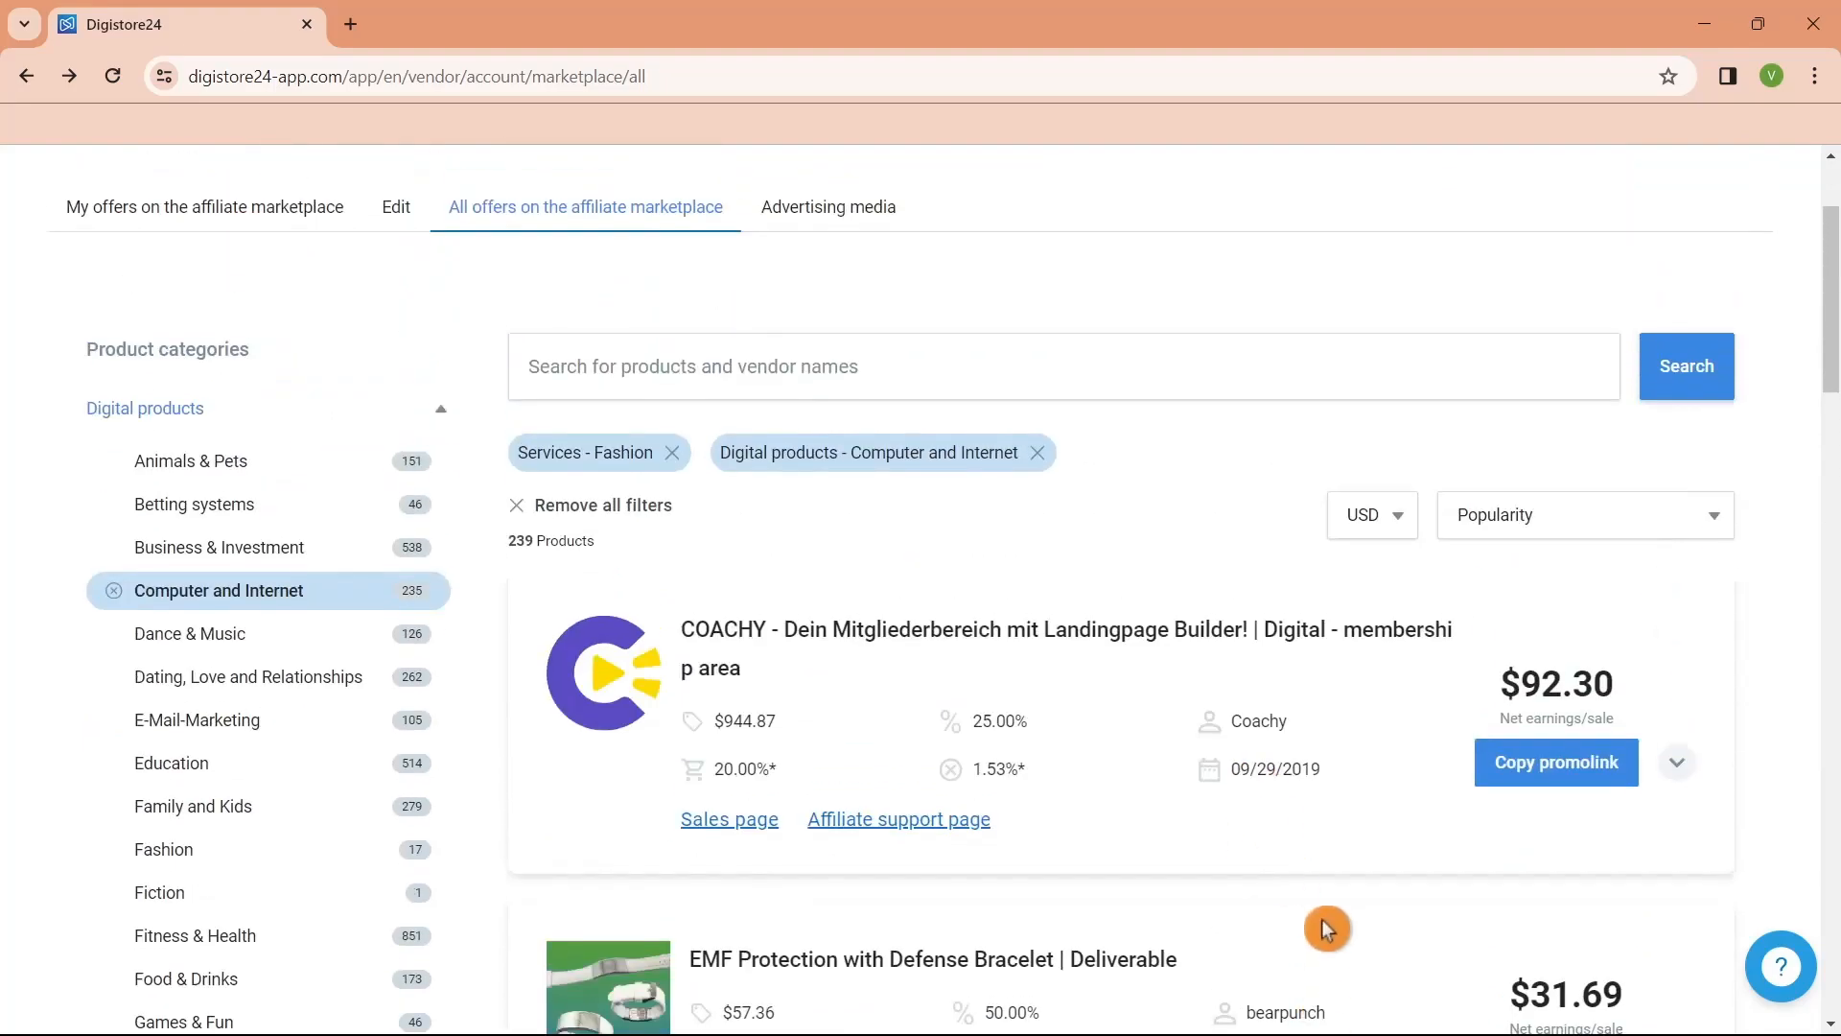
Switch to the other browser window and bring up the Google Sites home page, closing the blank new tab
{"action": "mouse_move", "coordinate": [1103, 1007]}
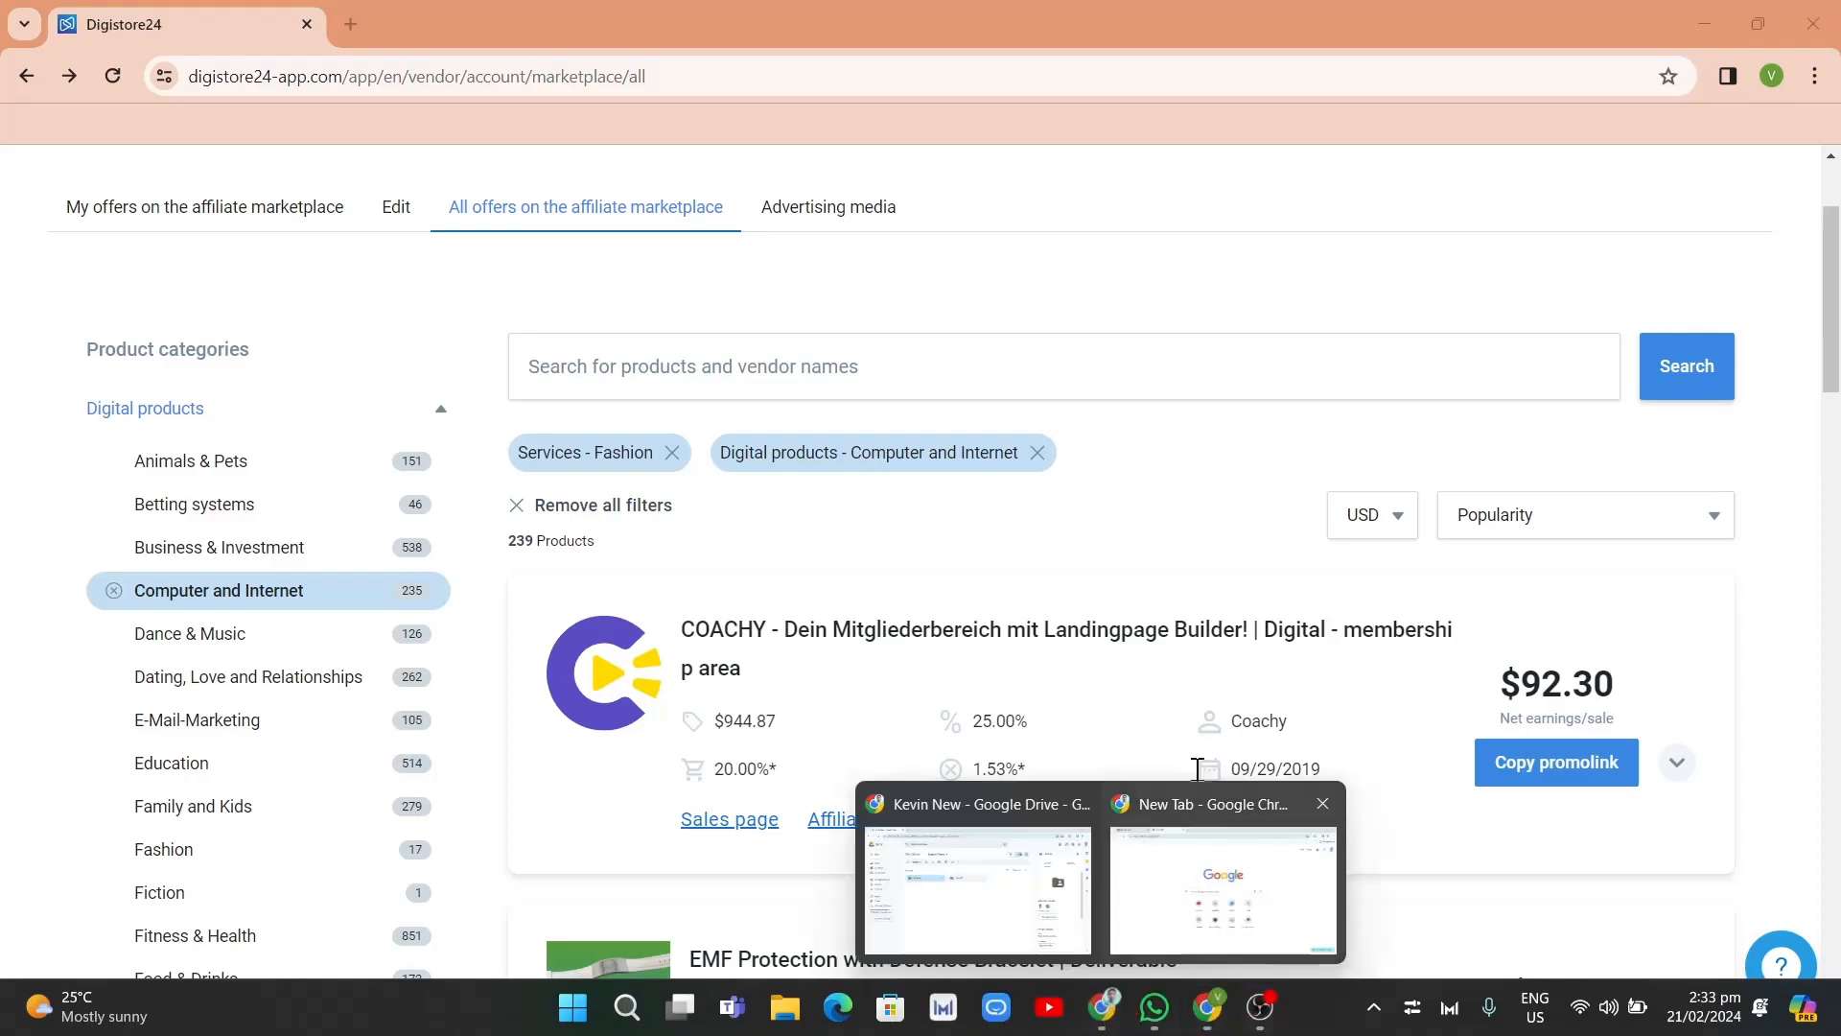
{"action": "left_click", "coordinate": [1151, 854]}
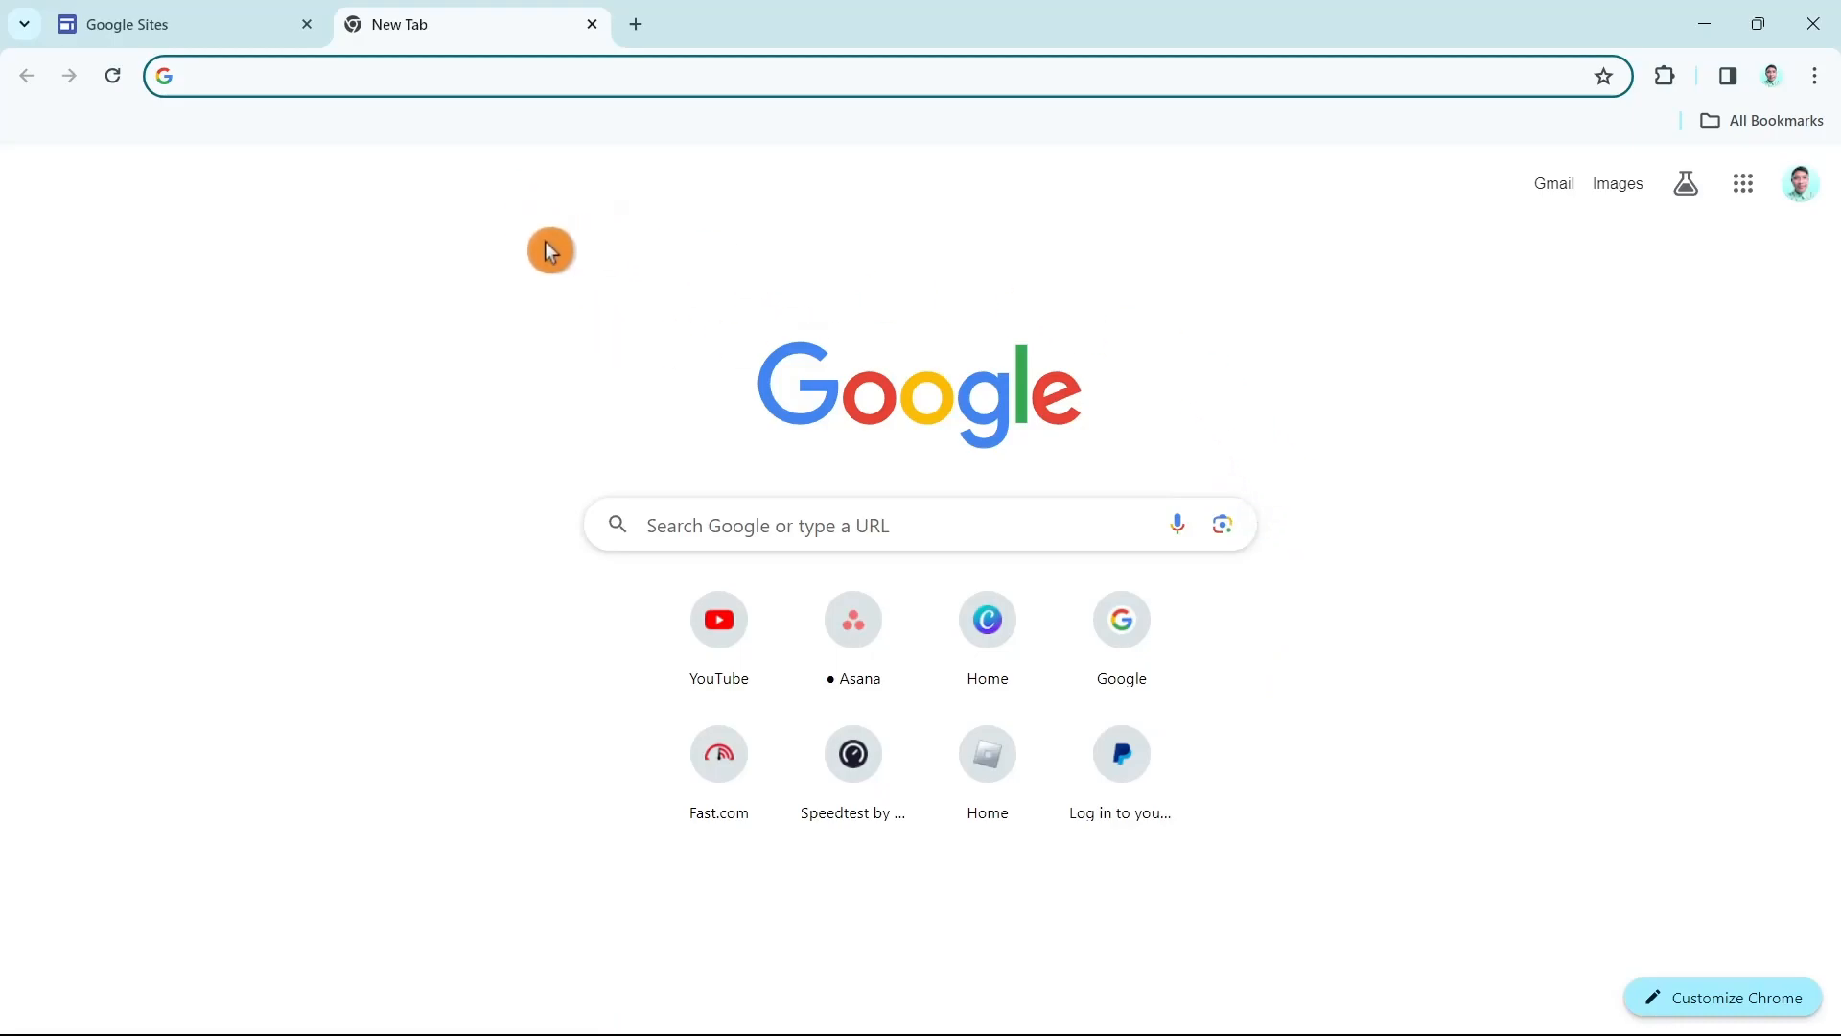
{"action": "type", "text": "si"}
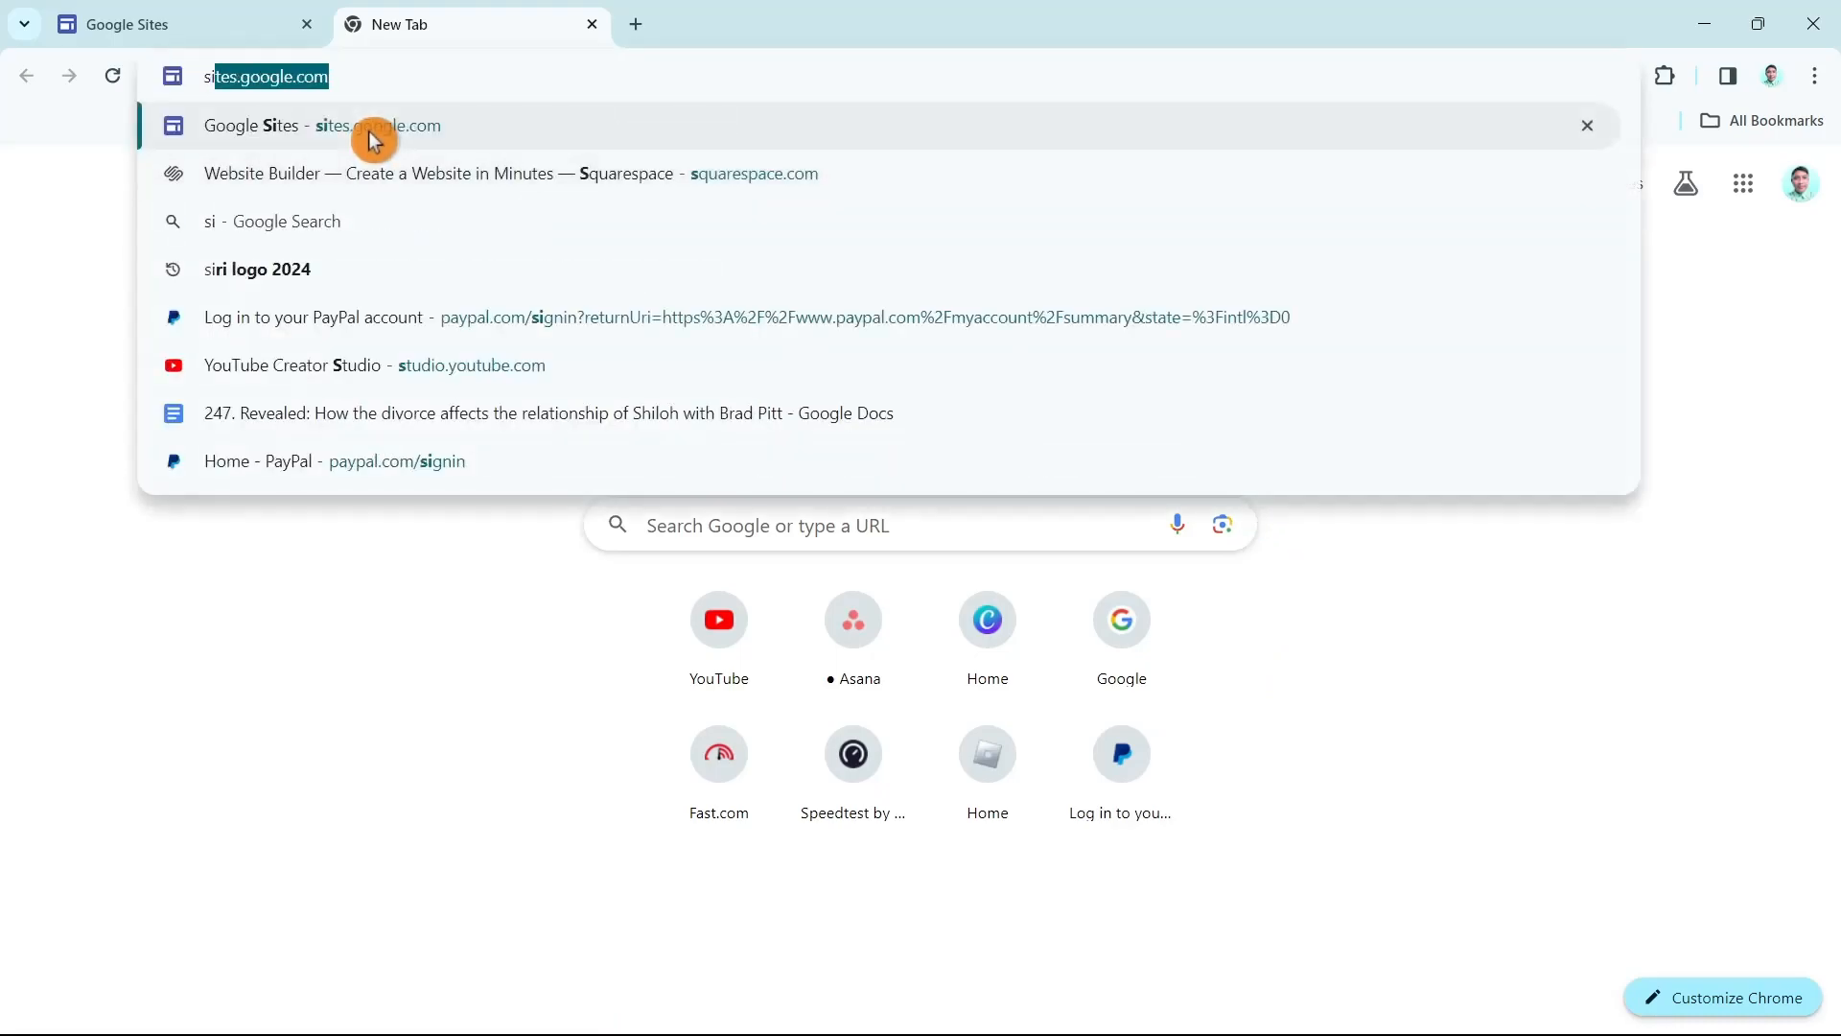
{"action": "type", "text": "tes.google.com"}
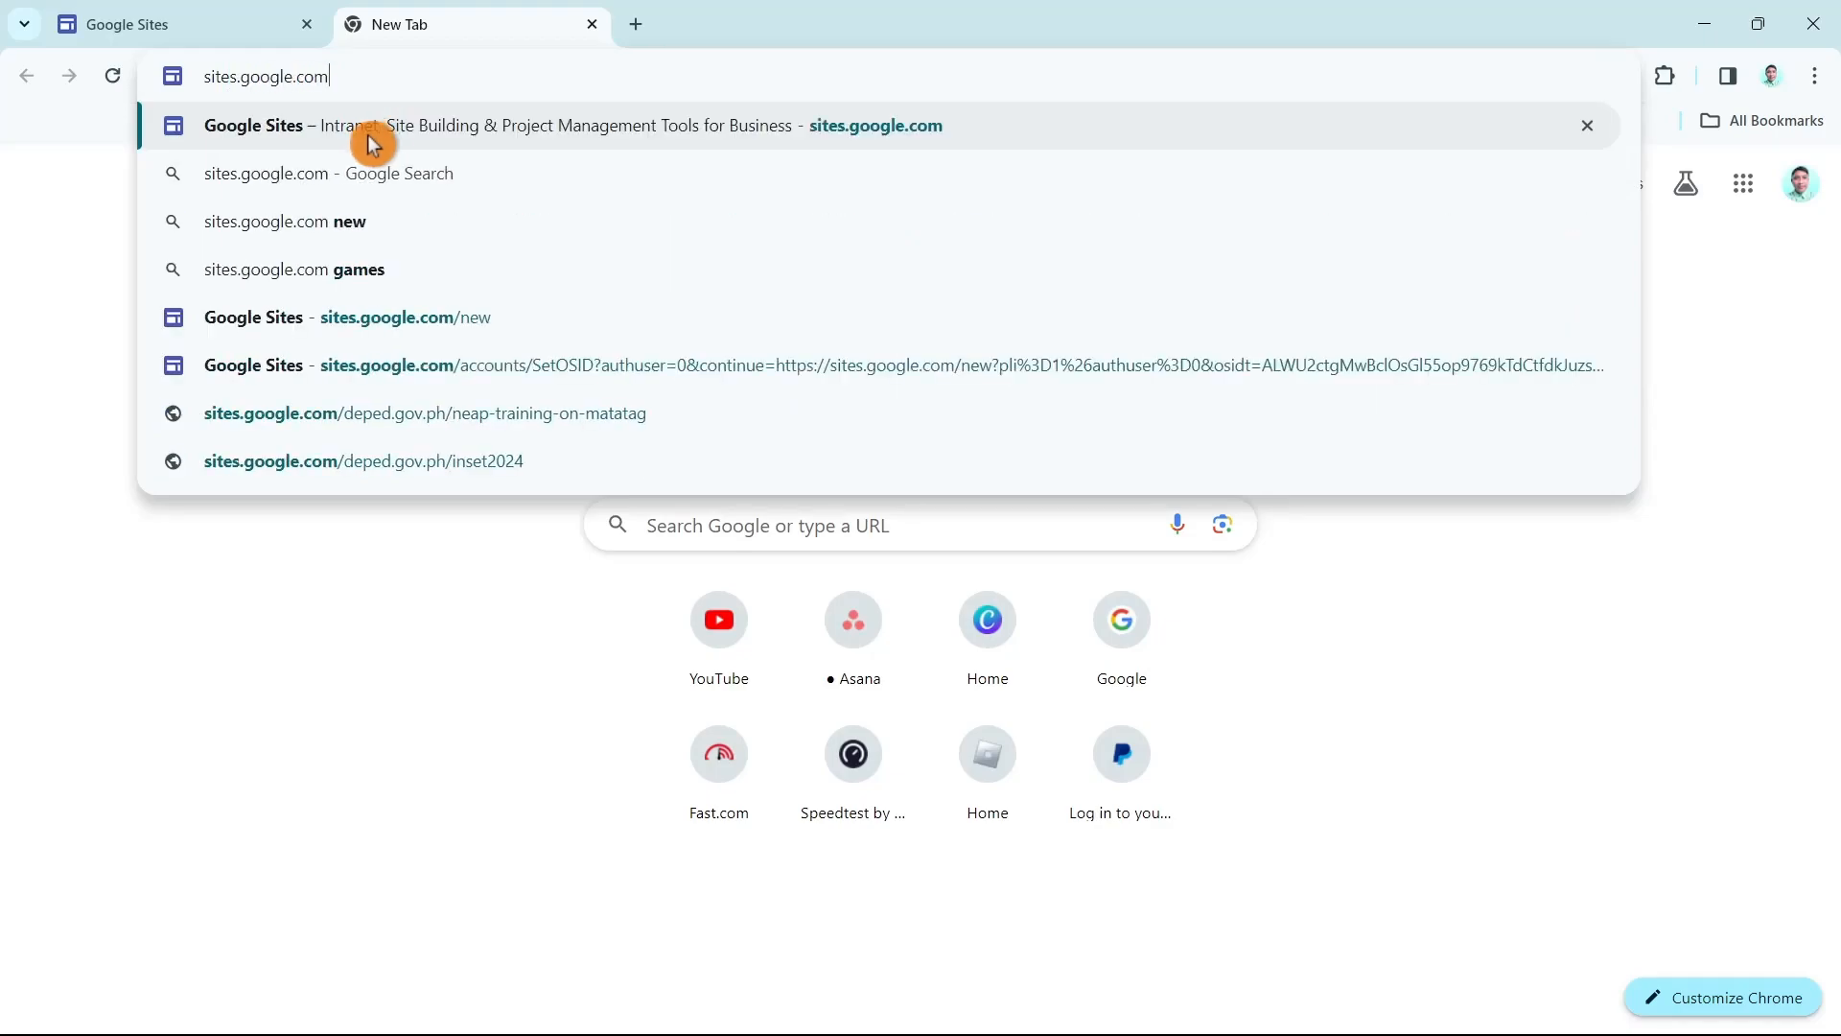
{"action": "key", "text": "Escape"}
{"action": "left_click", "coordinate": [594, 26]}
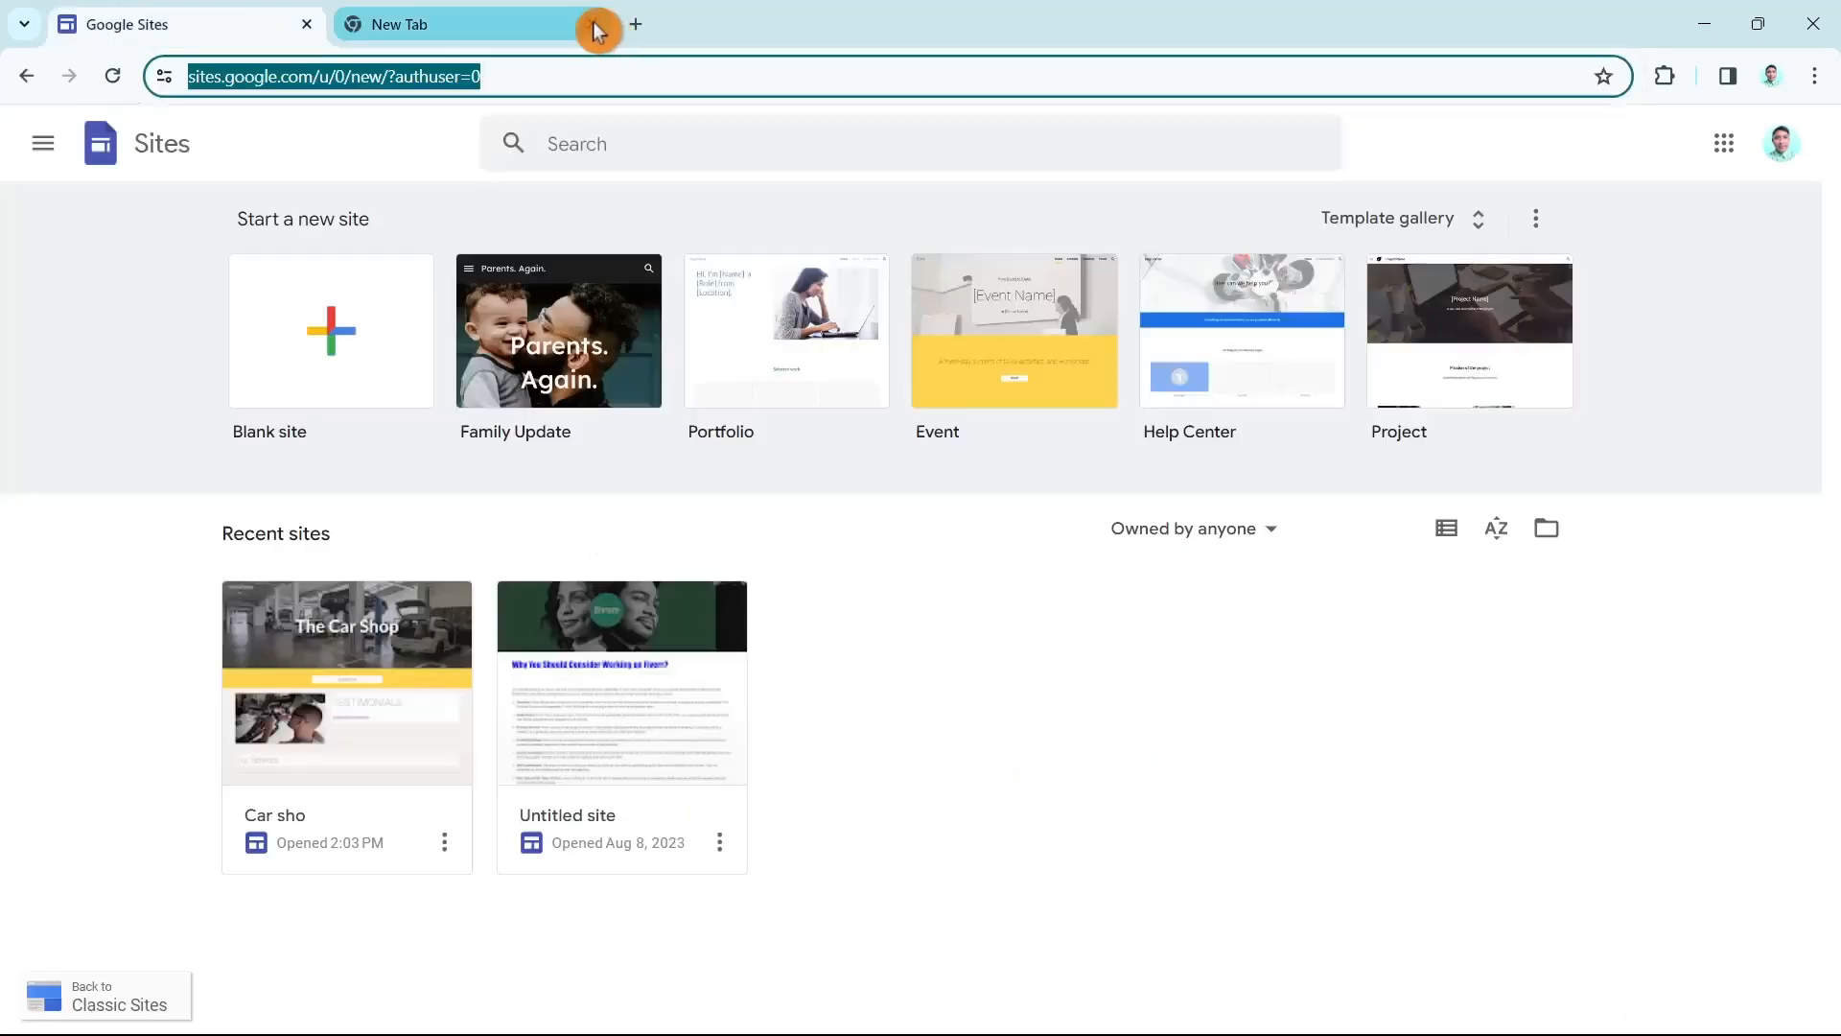
{"action": "left_click", "coordinate": [1255, 710]}
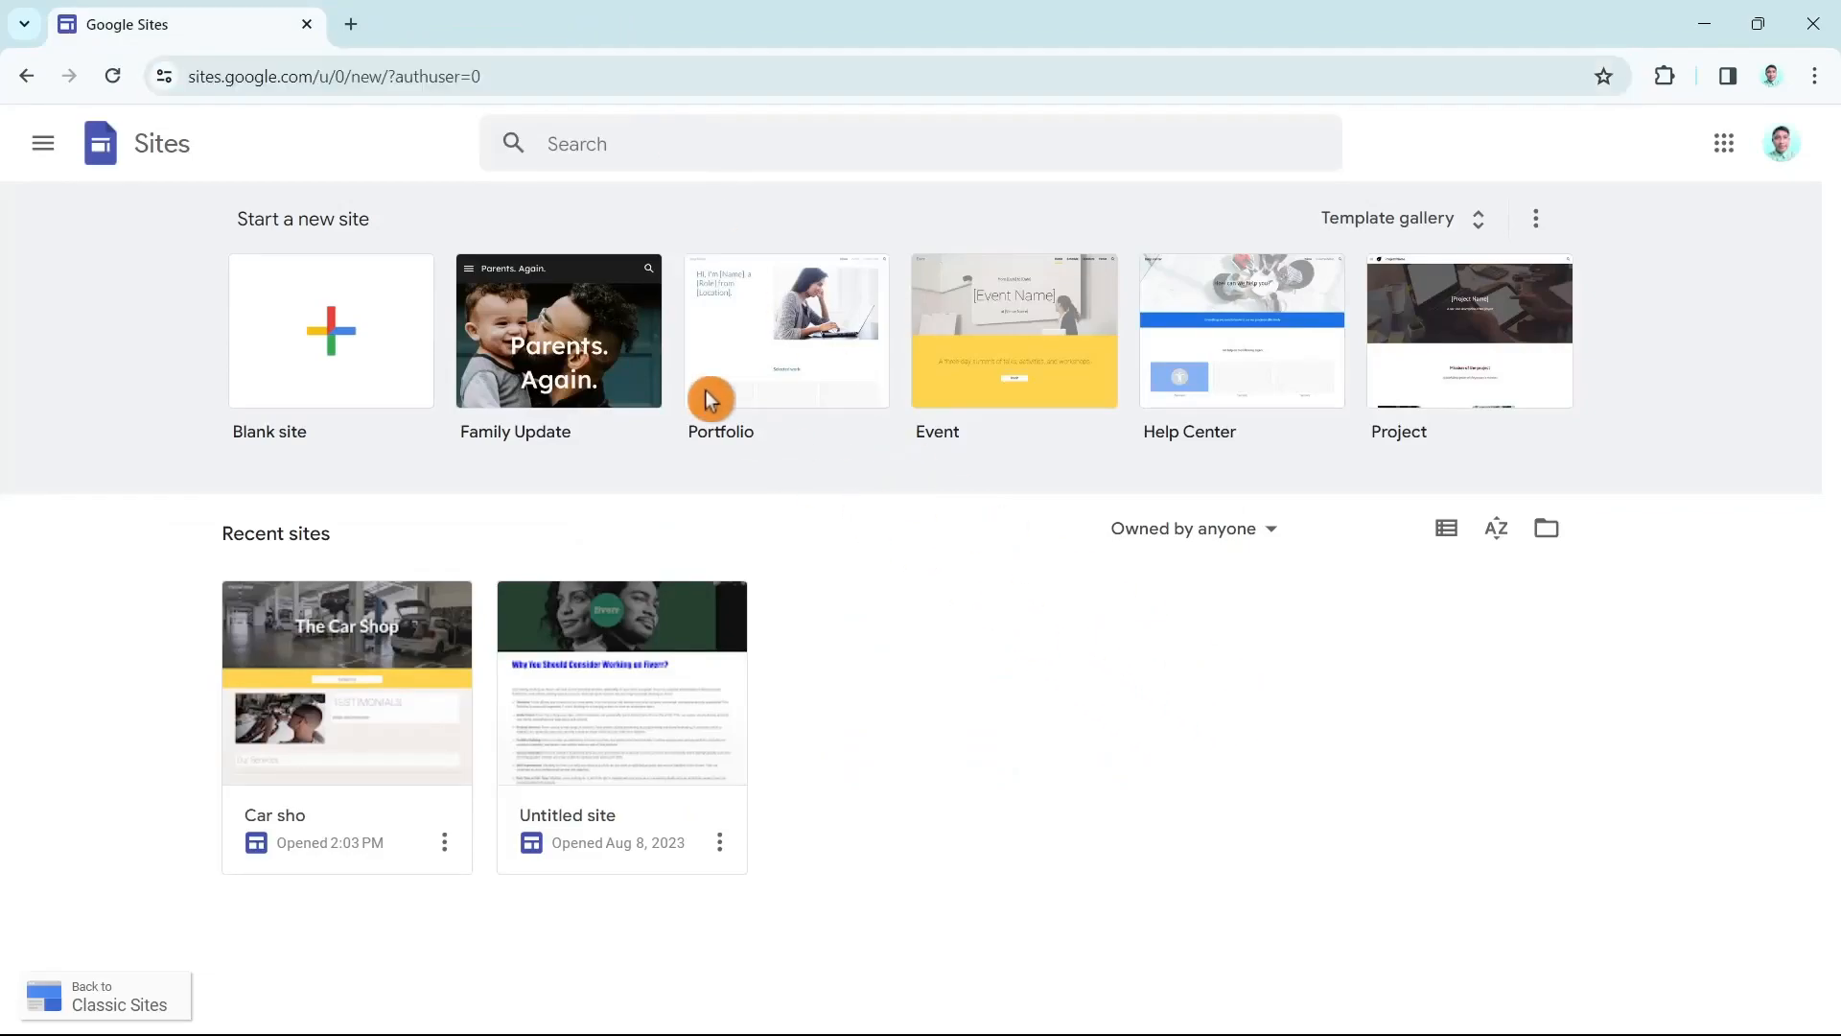
Open the Google Sites template gallery and look through the Personal, Work and Small business templates
{"action": "left_click", "coordinate": [339, 322]}
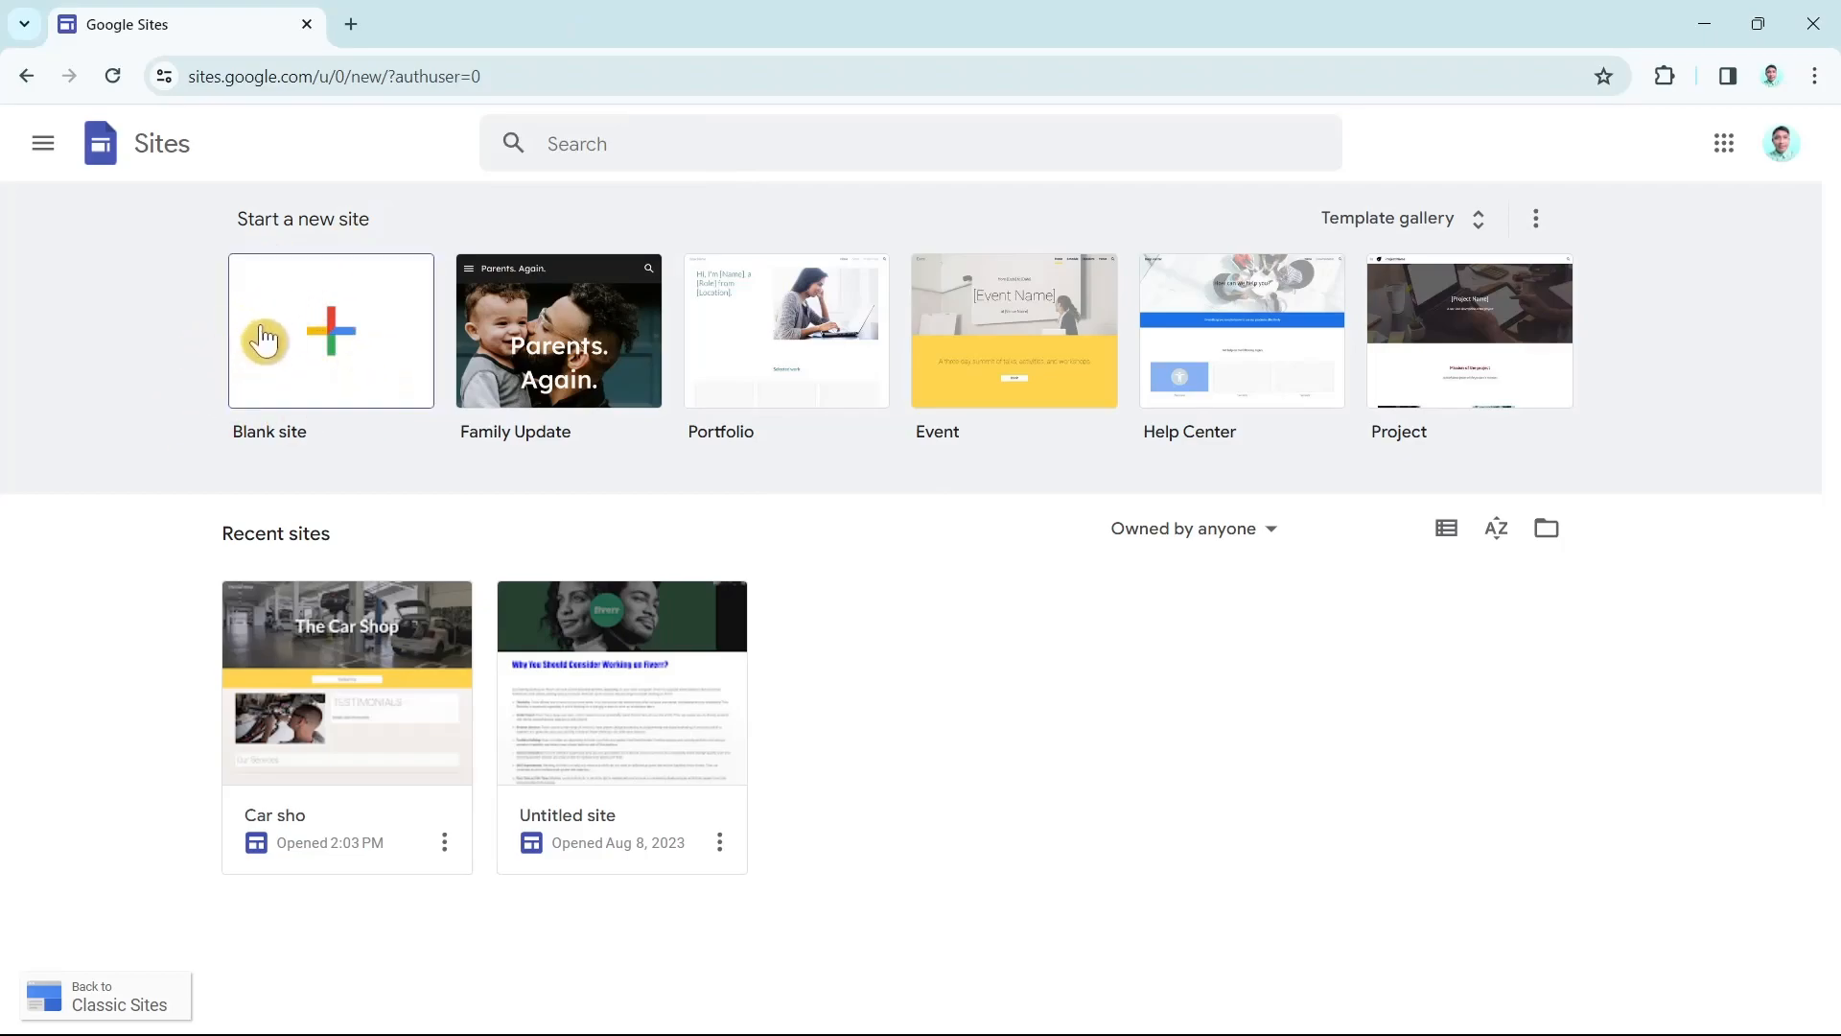
{"action": "left_click", "coordinate": [1387, 230]}
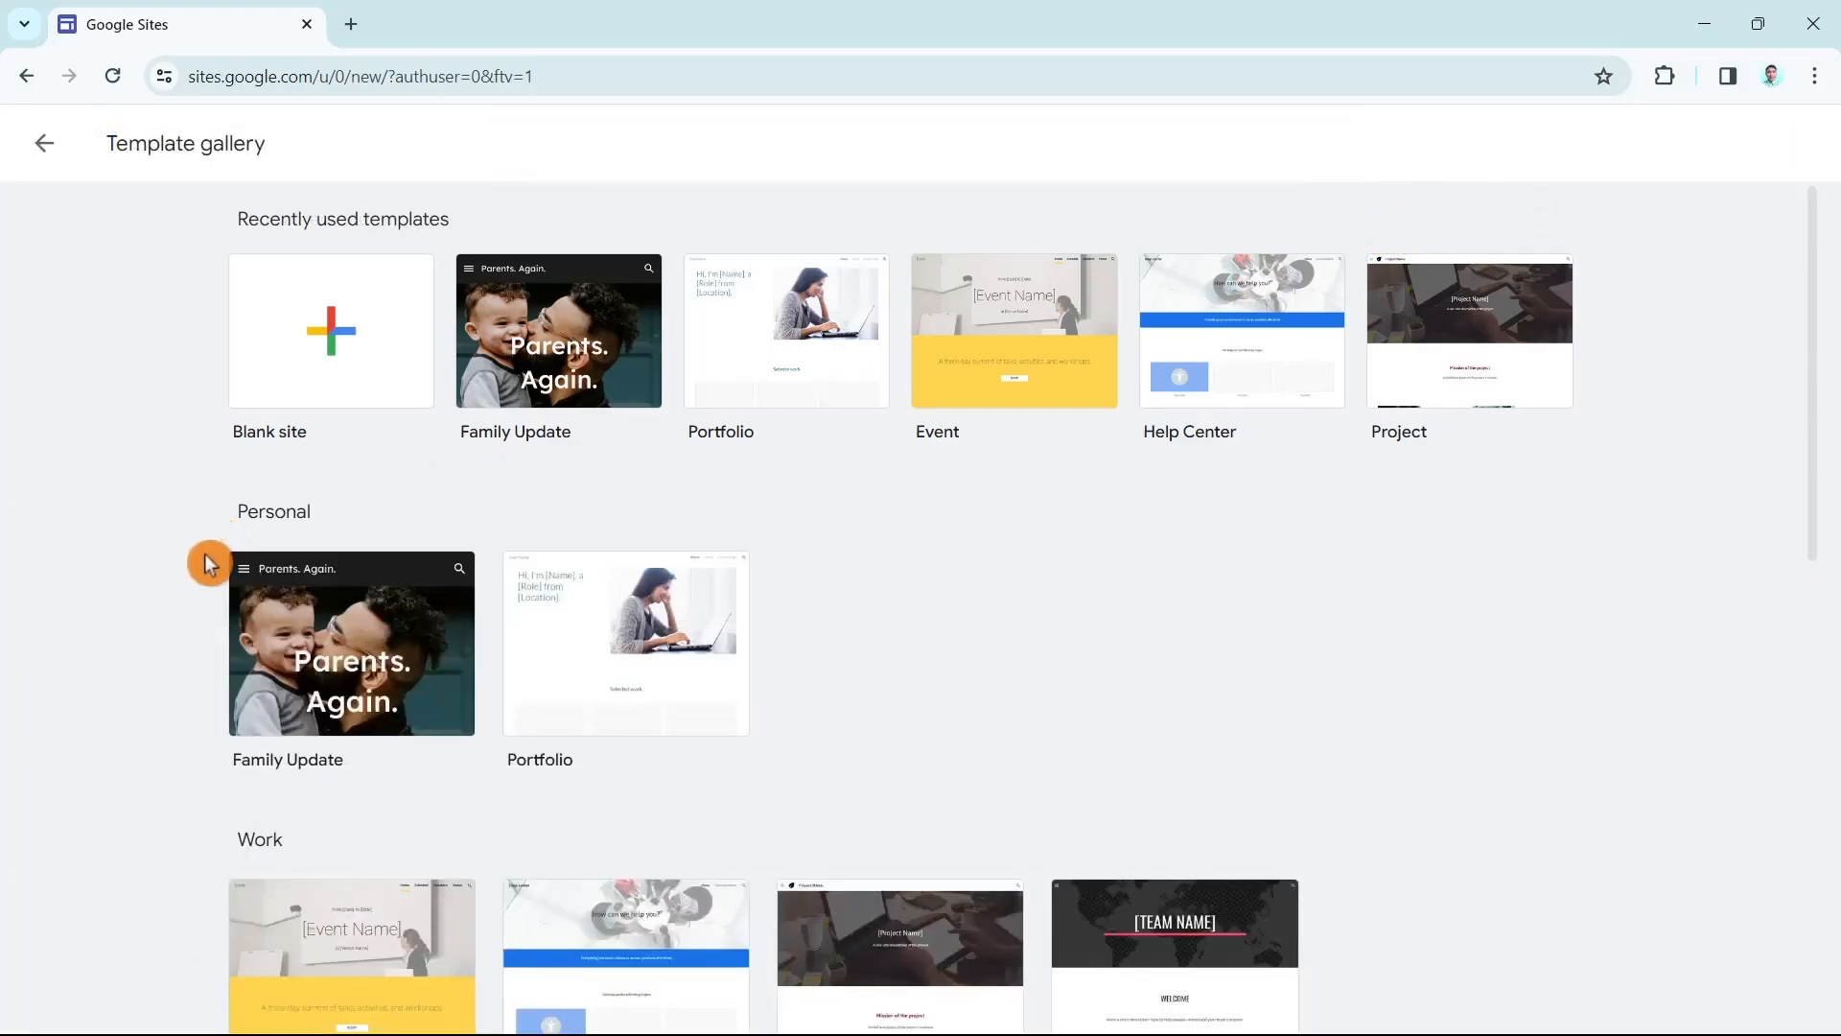
{"action": "scroll", "coordinate": [892, 682], "scroll_direction": "down", "scroll_amount": 4}
{"action": "scroll", "coordinate": [427, 415], "scroll_direction": "down", "scroll_amount": 2}
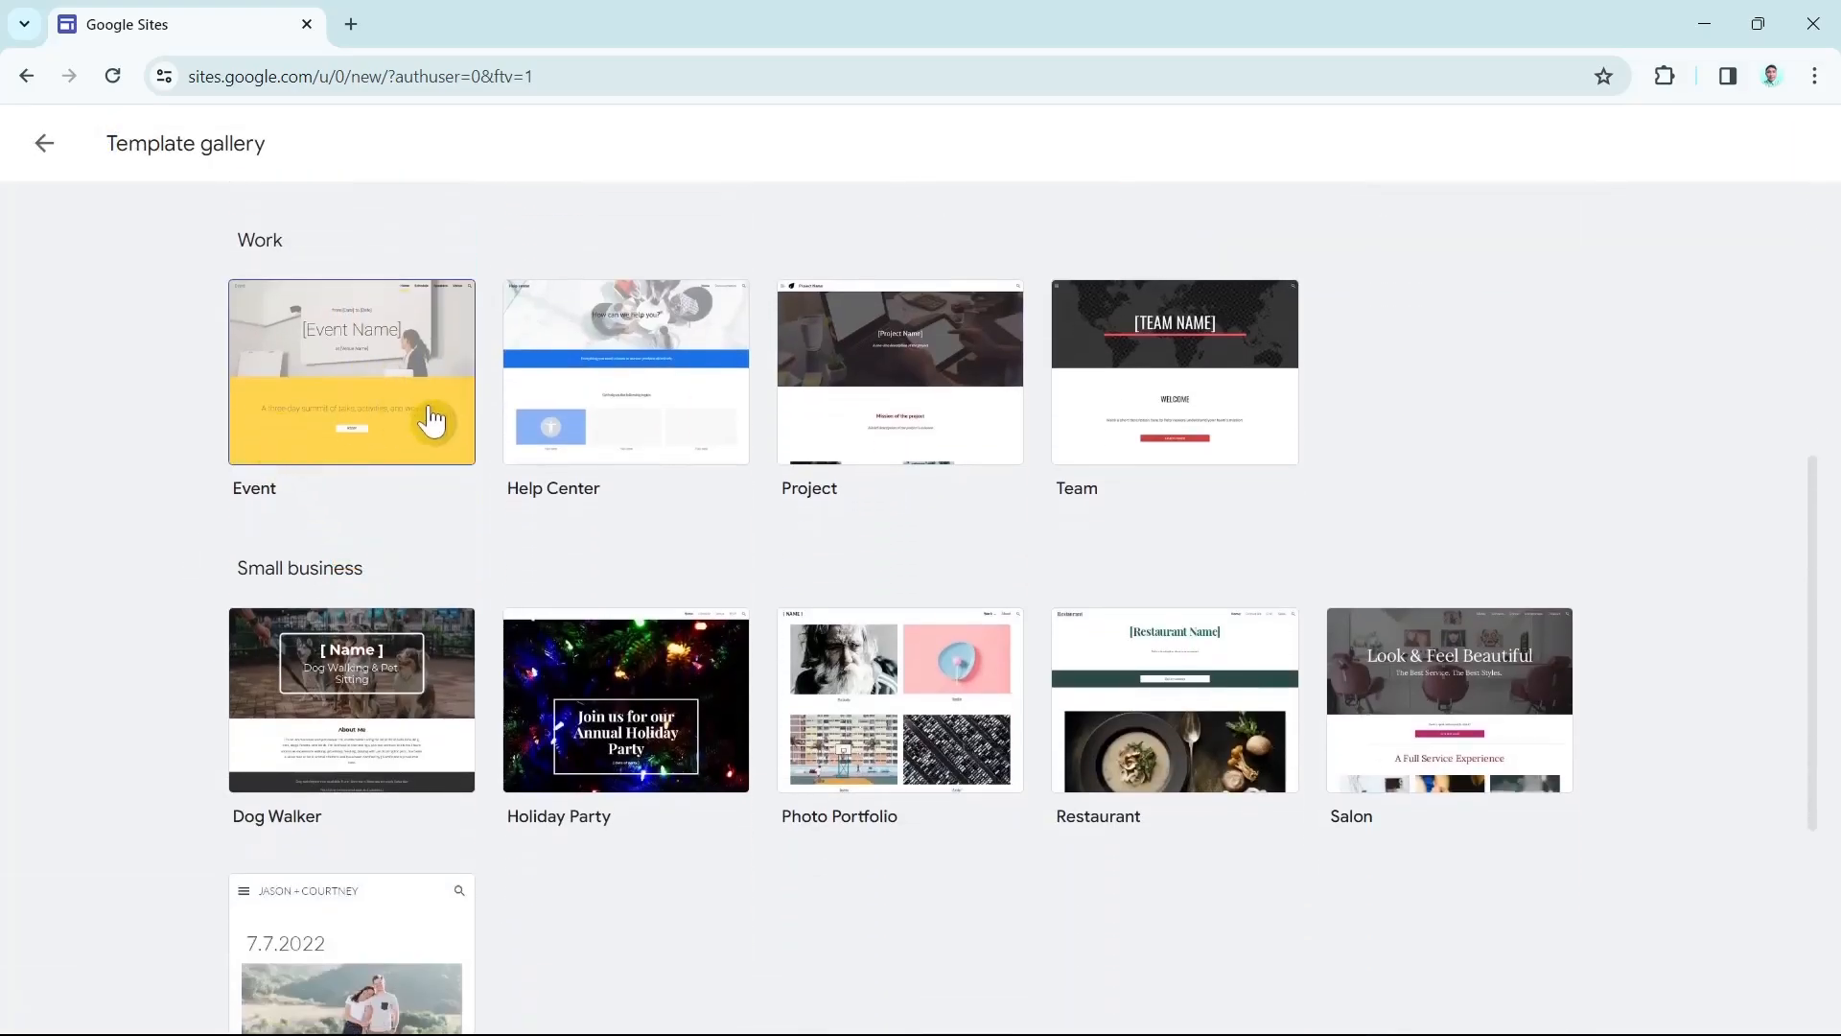
{"action": "scroll", "coordinate": [411, 592], "scroll_direction": "up", "scroll_amount": 2}
{"action": "scroll", "coordinate": [396, 600], "scroll_direction": "down", "scroll_amount": 4}
{"action": "scroll", "coordinate": [370, 659], "scroll_direction": "down", "scroll_amount": 2}
{"action": "scroll", "coordinate": [1753, 707], "scroll_direction": "up", "scroll_amount": 10}
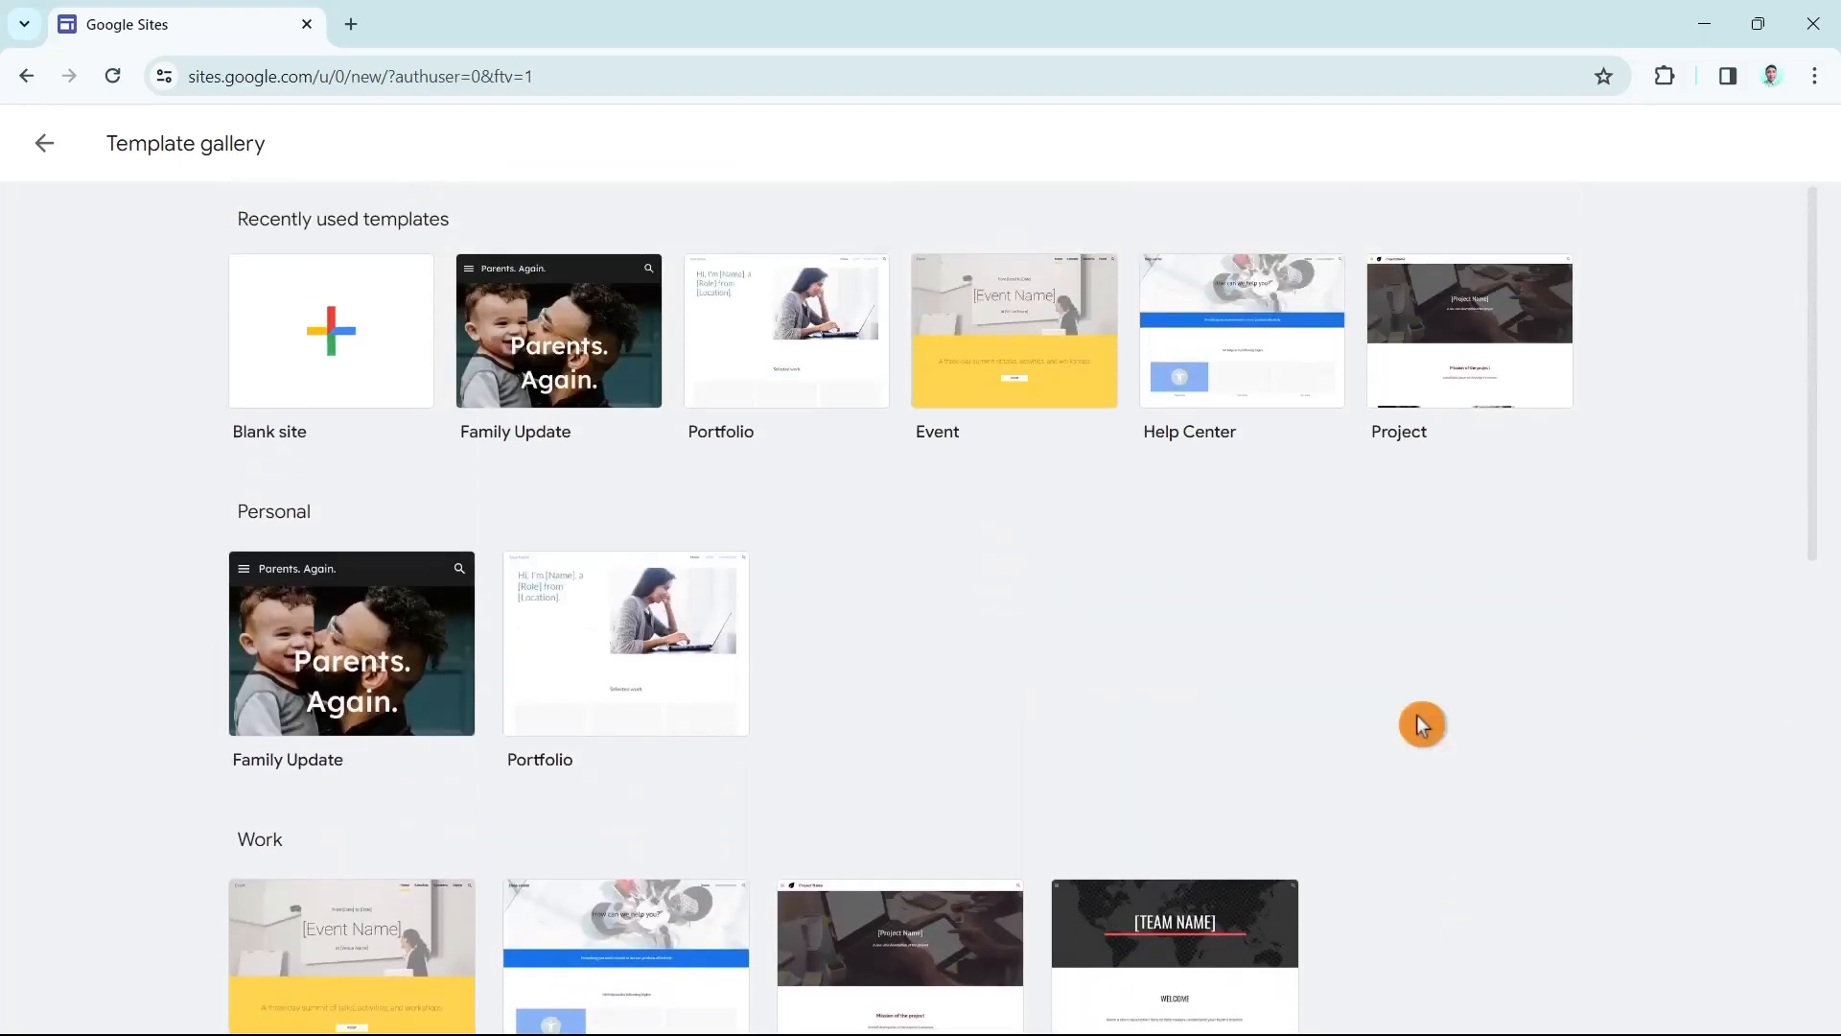
Create a new site from the Blank site template
{"action": "left_click", "coordinate": [349, 331]}
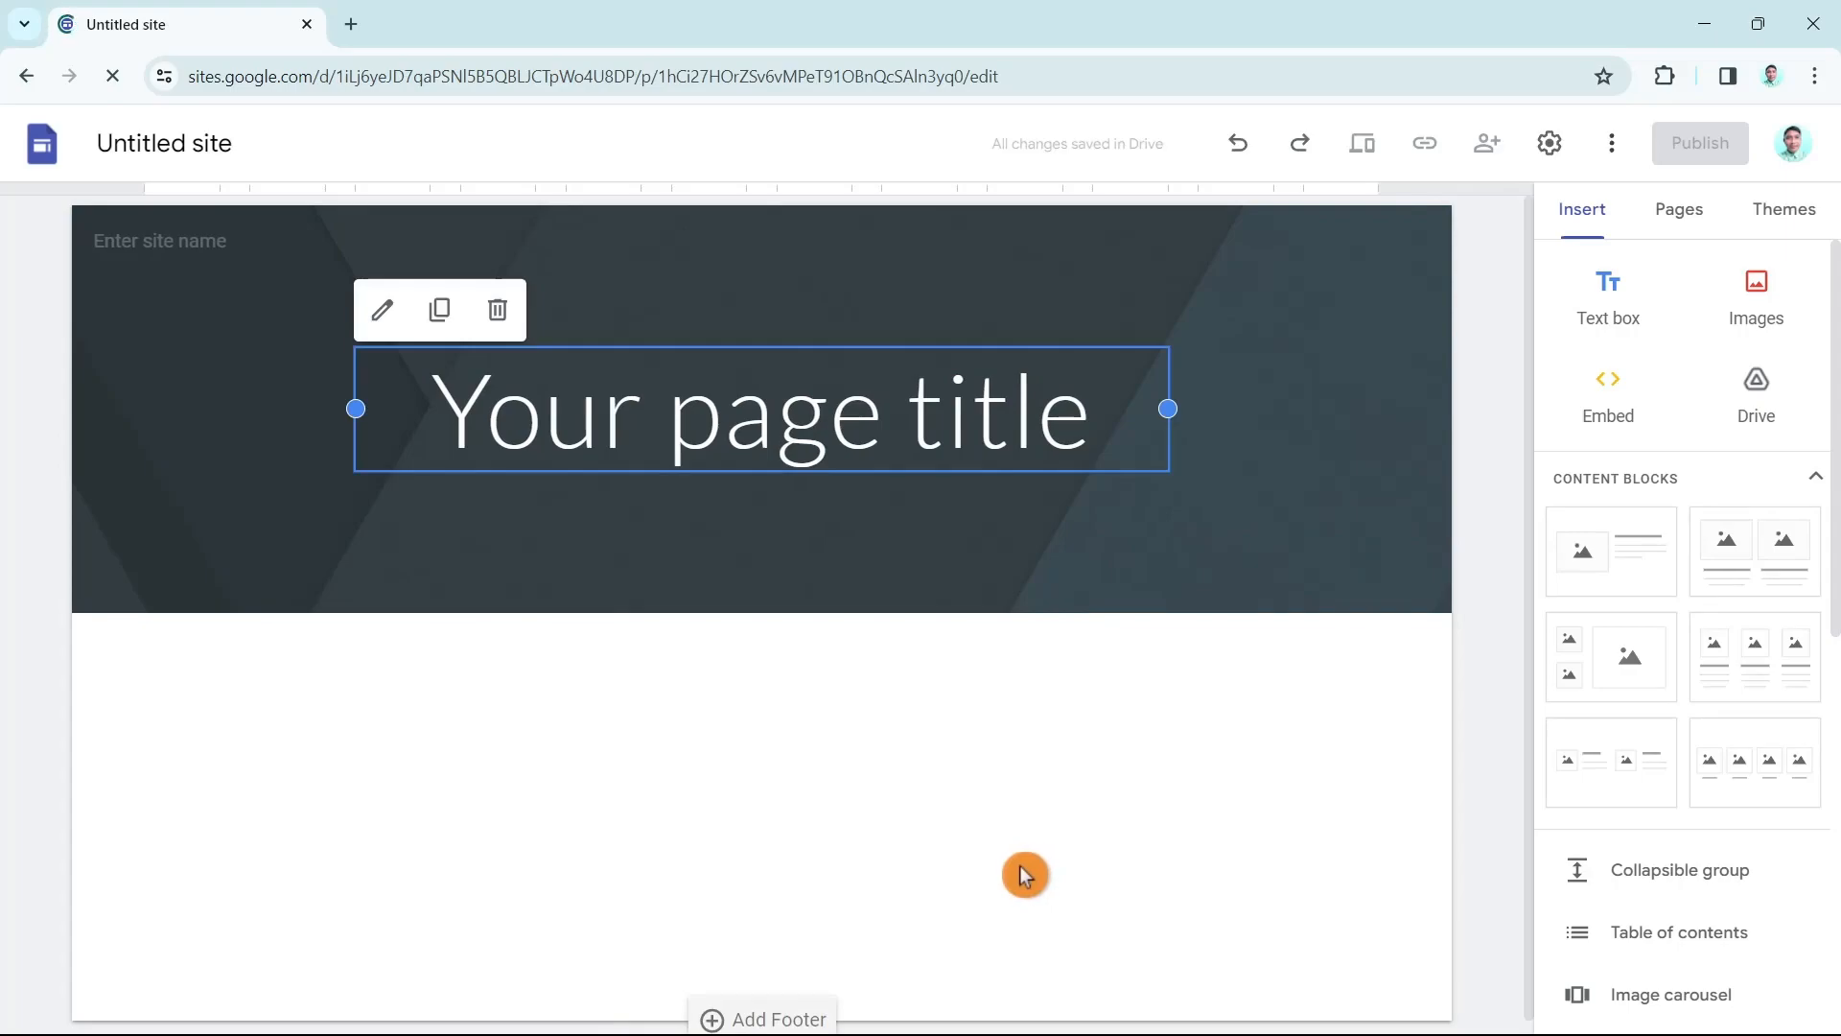
{"action": "left_click", "coordinate": [172, 237]}
{"action": "left_click", "coordinate": [1413, 892]}
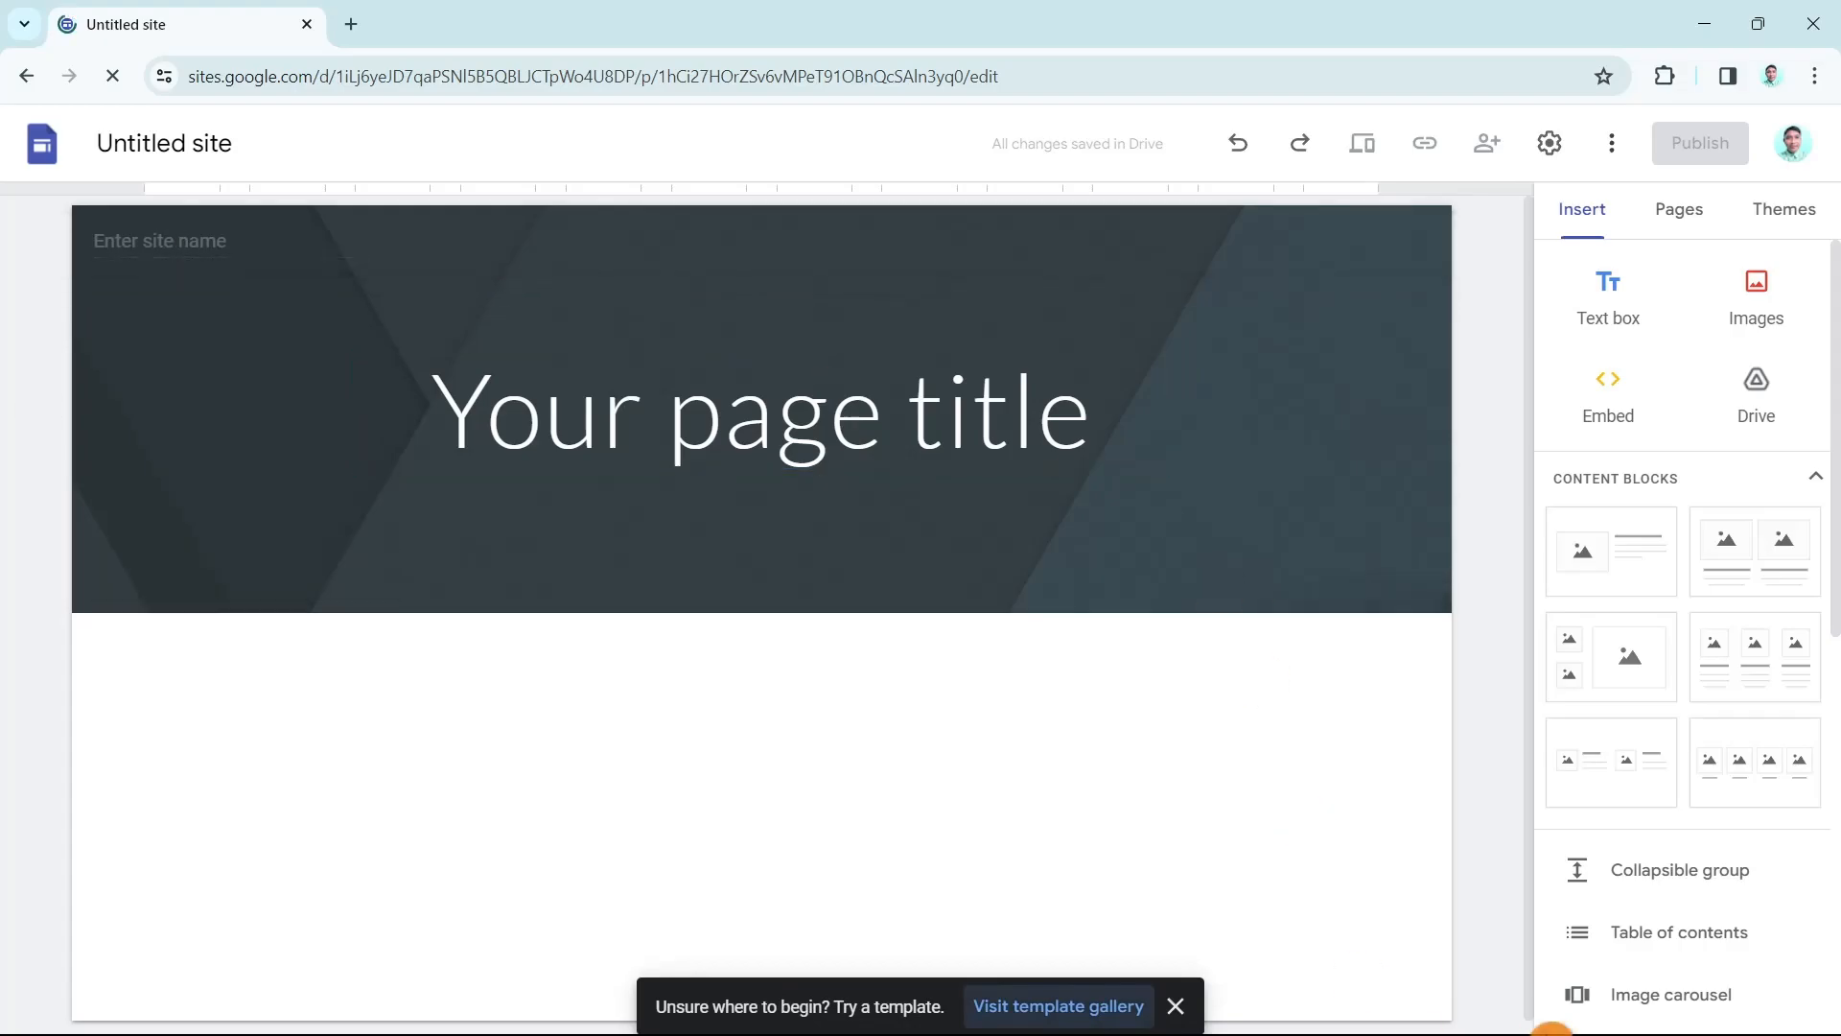
Switch to the Digistore24 marketplace window and look through the offers for a product to promote
{"action": "mouse_move", "coordinate": [1210, 1007]}
{"action": "left_click", "coordinate": [1252, 867]}
{"action": "scroll", "coordinate": [1151, 748], "scroll_direction": "down", "scroll_amount": 8}
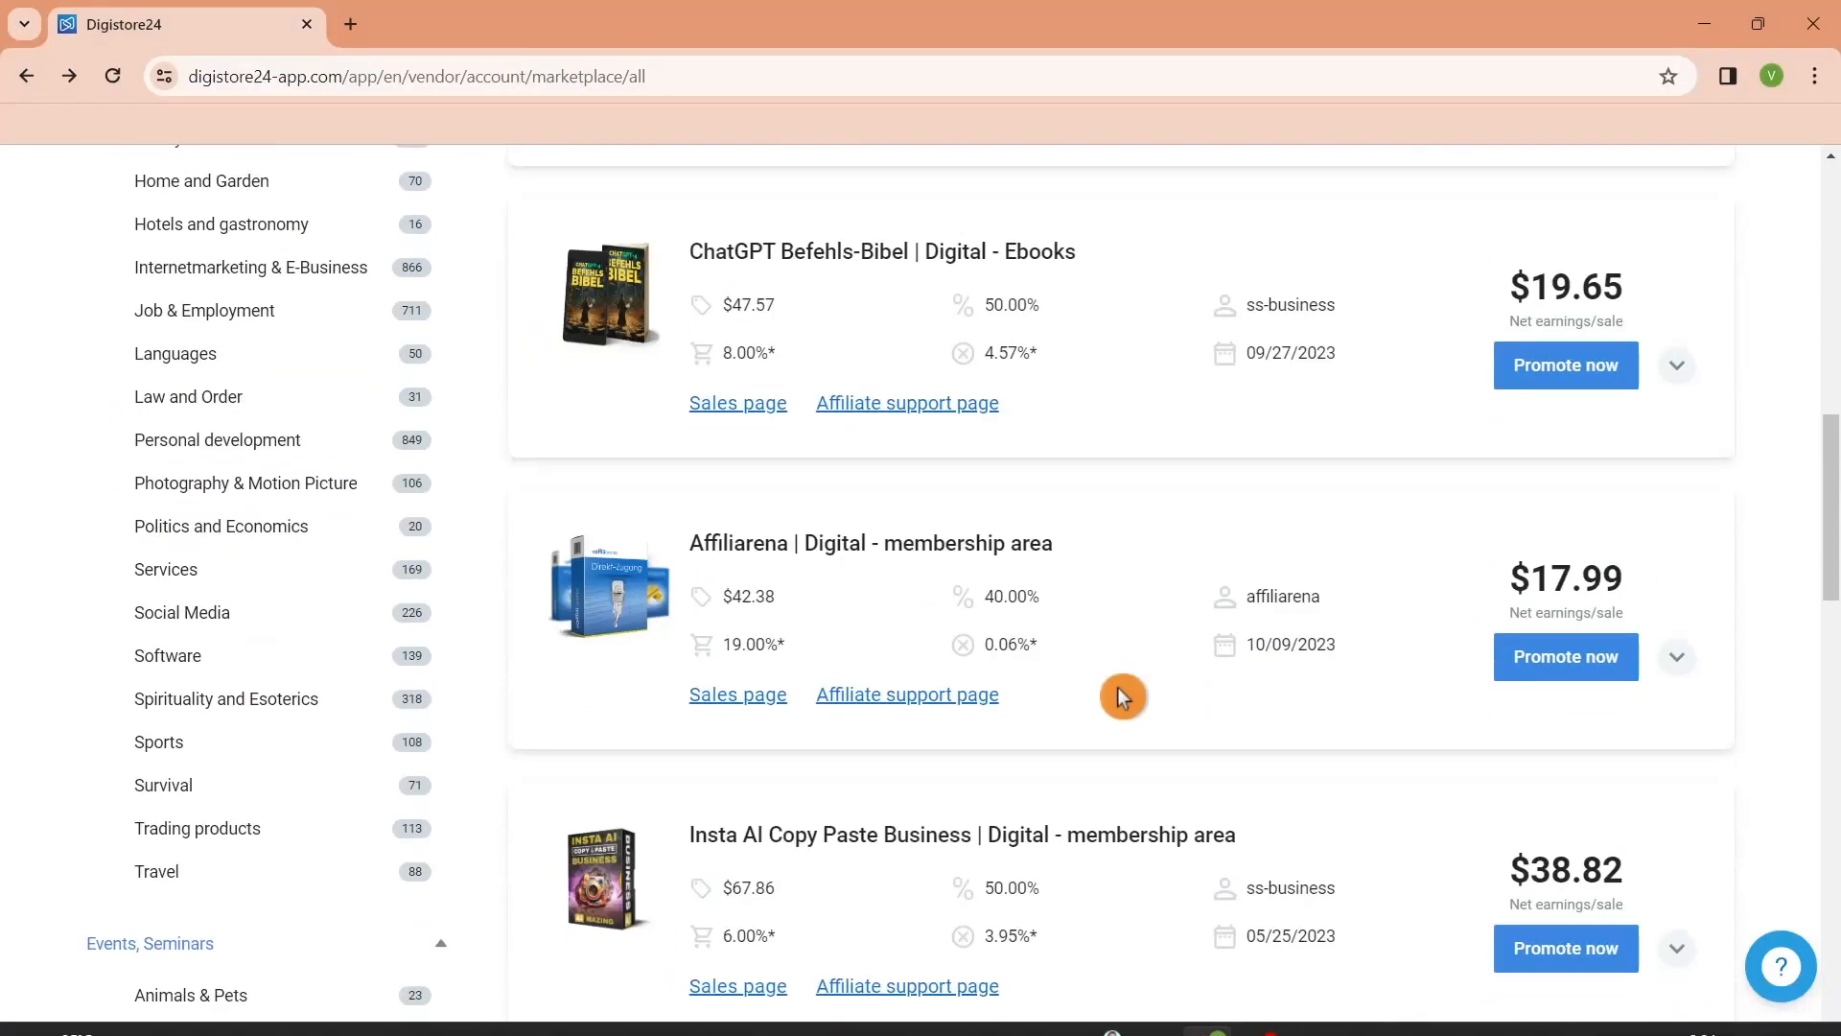
{"action": "scroll", "coordinate": [1414, 793], "scroll_direction": "up", "scroll_amount": 8}
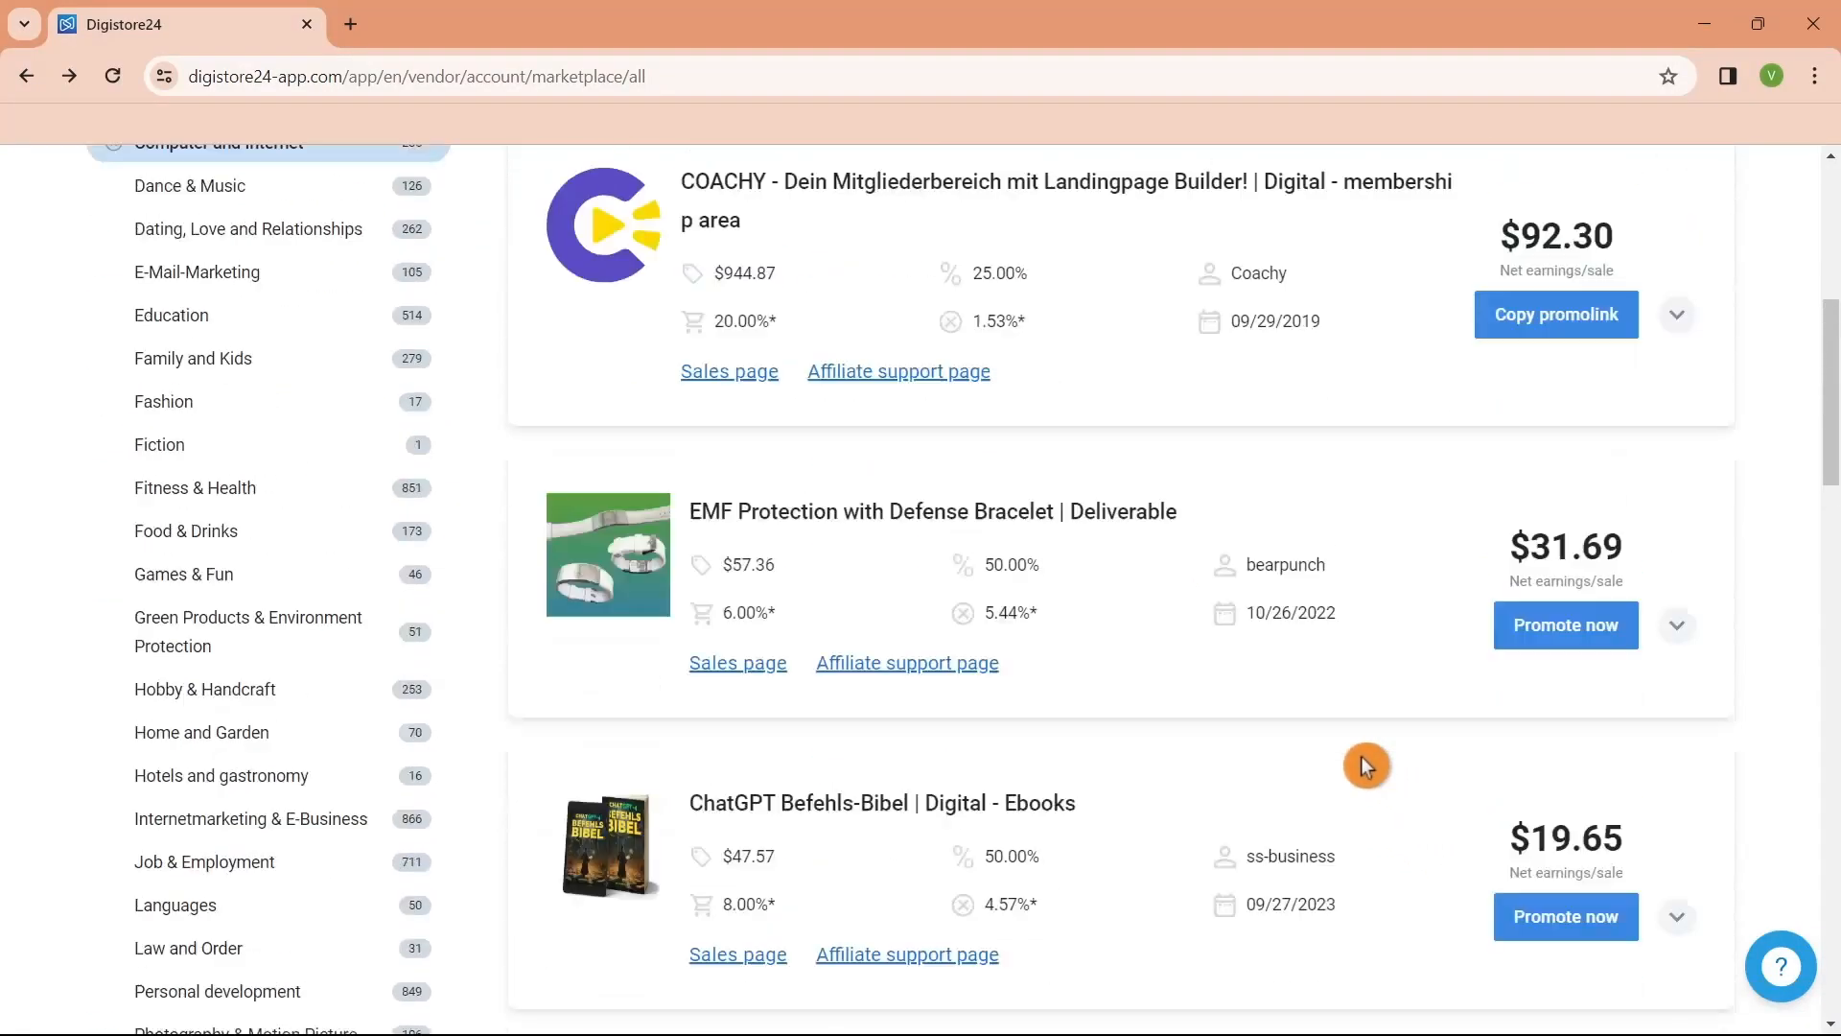
{"action": "scroll", "coordinate": [1362, 757], "scroll_direction": "down", "scroll_amount": 6}
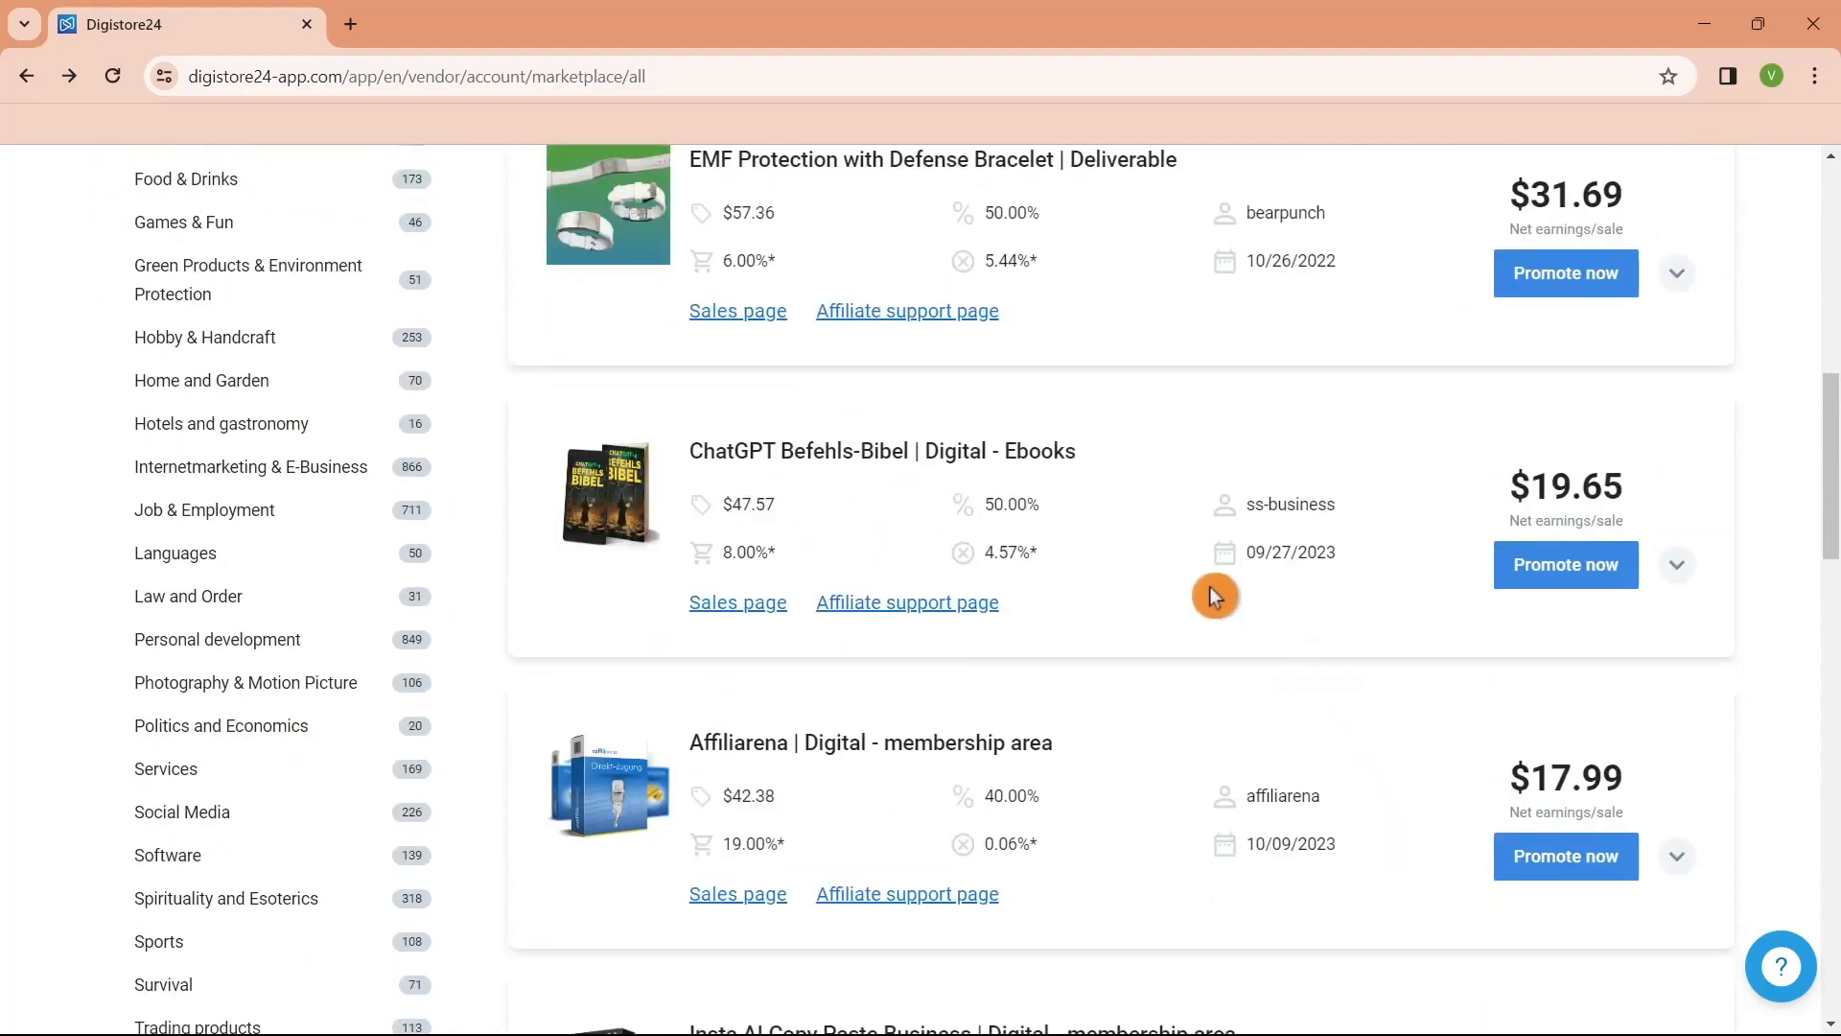
{"action": "scroll", "coordinate": [1204, 744], "scroll_direction": "up", "scroll_amount": 4}
{"action": "scroll", "coordinate": [1199, 739], "scroll_direction": "up", "scroll_amount": 6}
{"action": "scroll", "coordinate": [1247, 776], "scroll_direction": "down", "scroll_amount": 4}
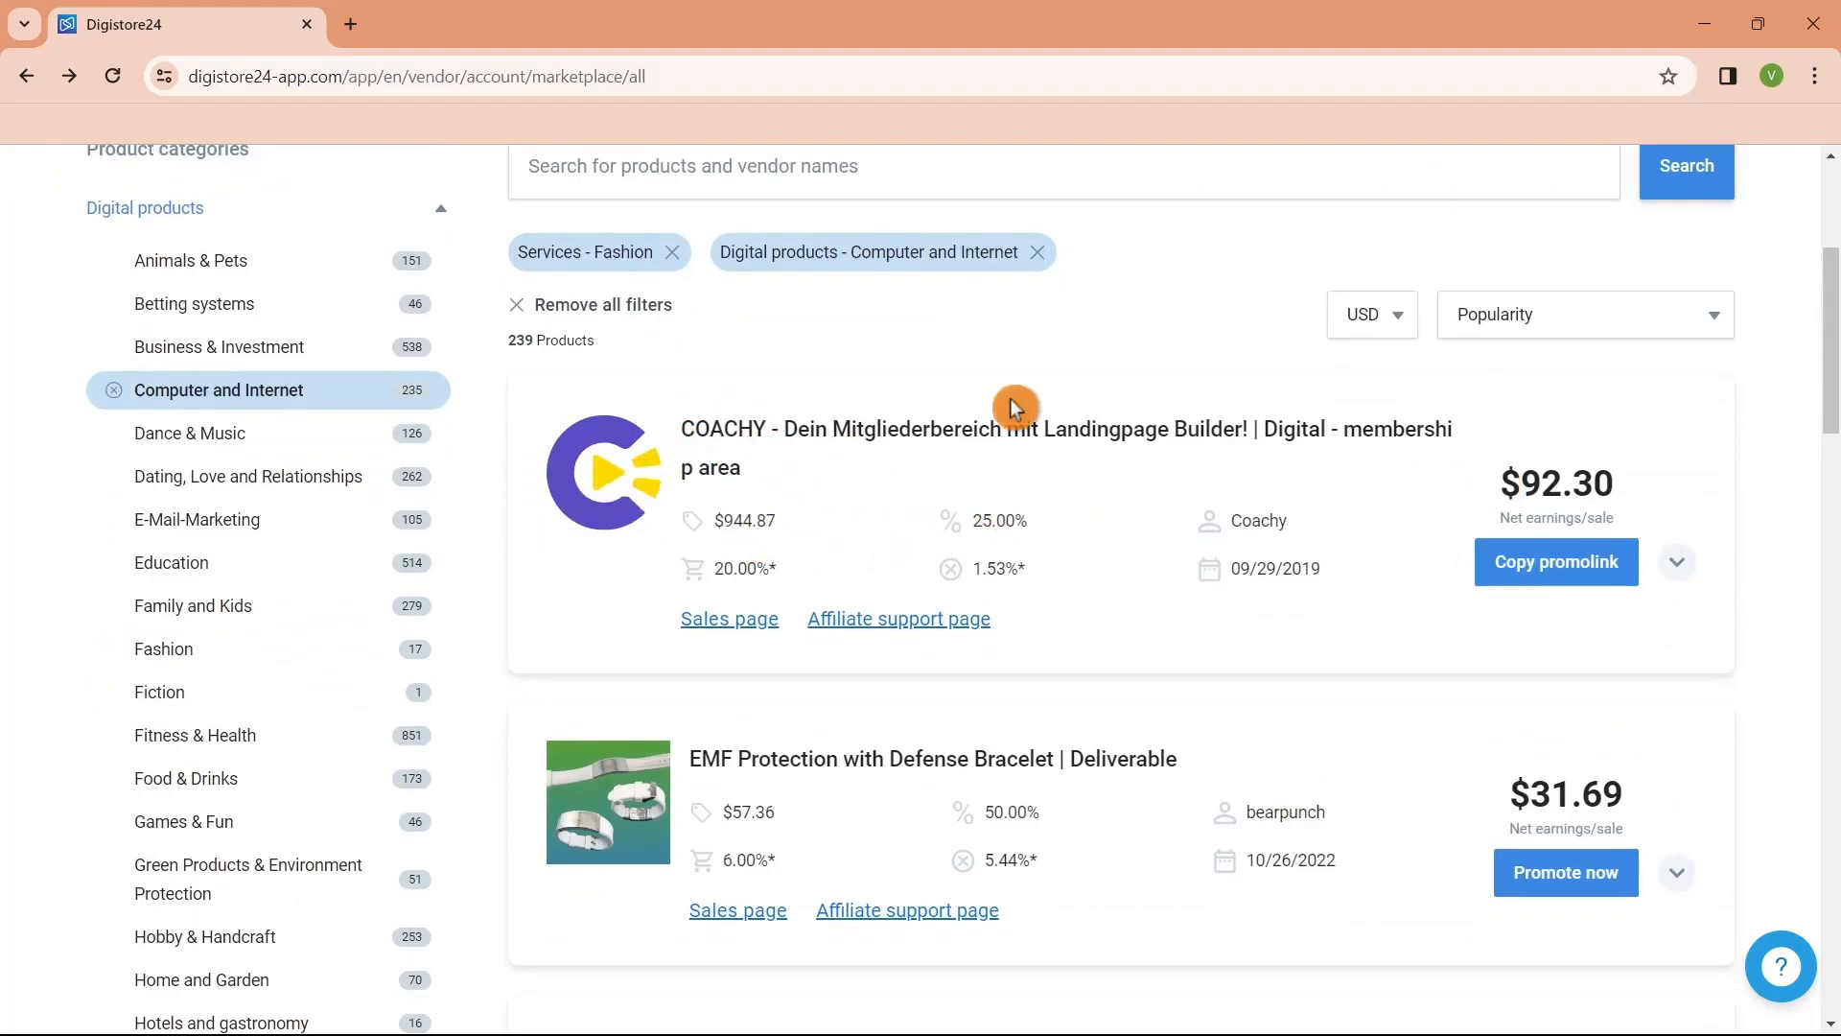
Open the details page of the COACHY membership offer and examine its description, price and commission
{"action": "left_click", "coordinate": [1630, 568]}
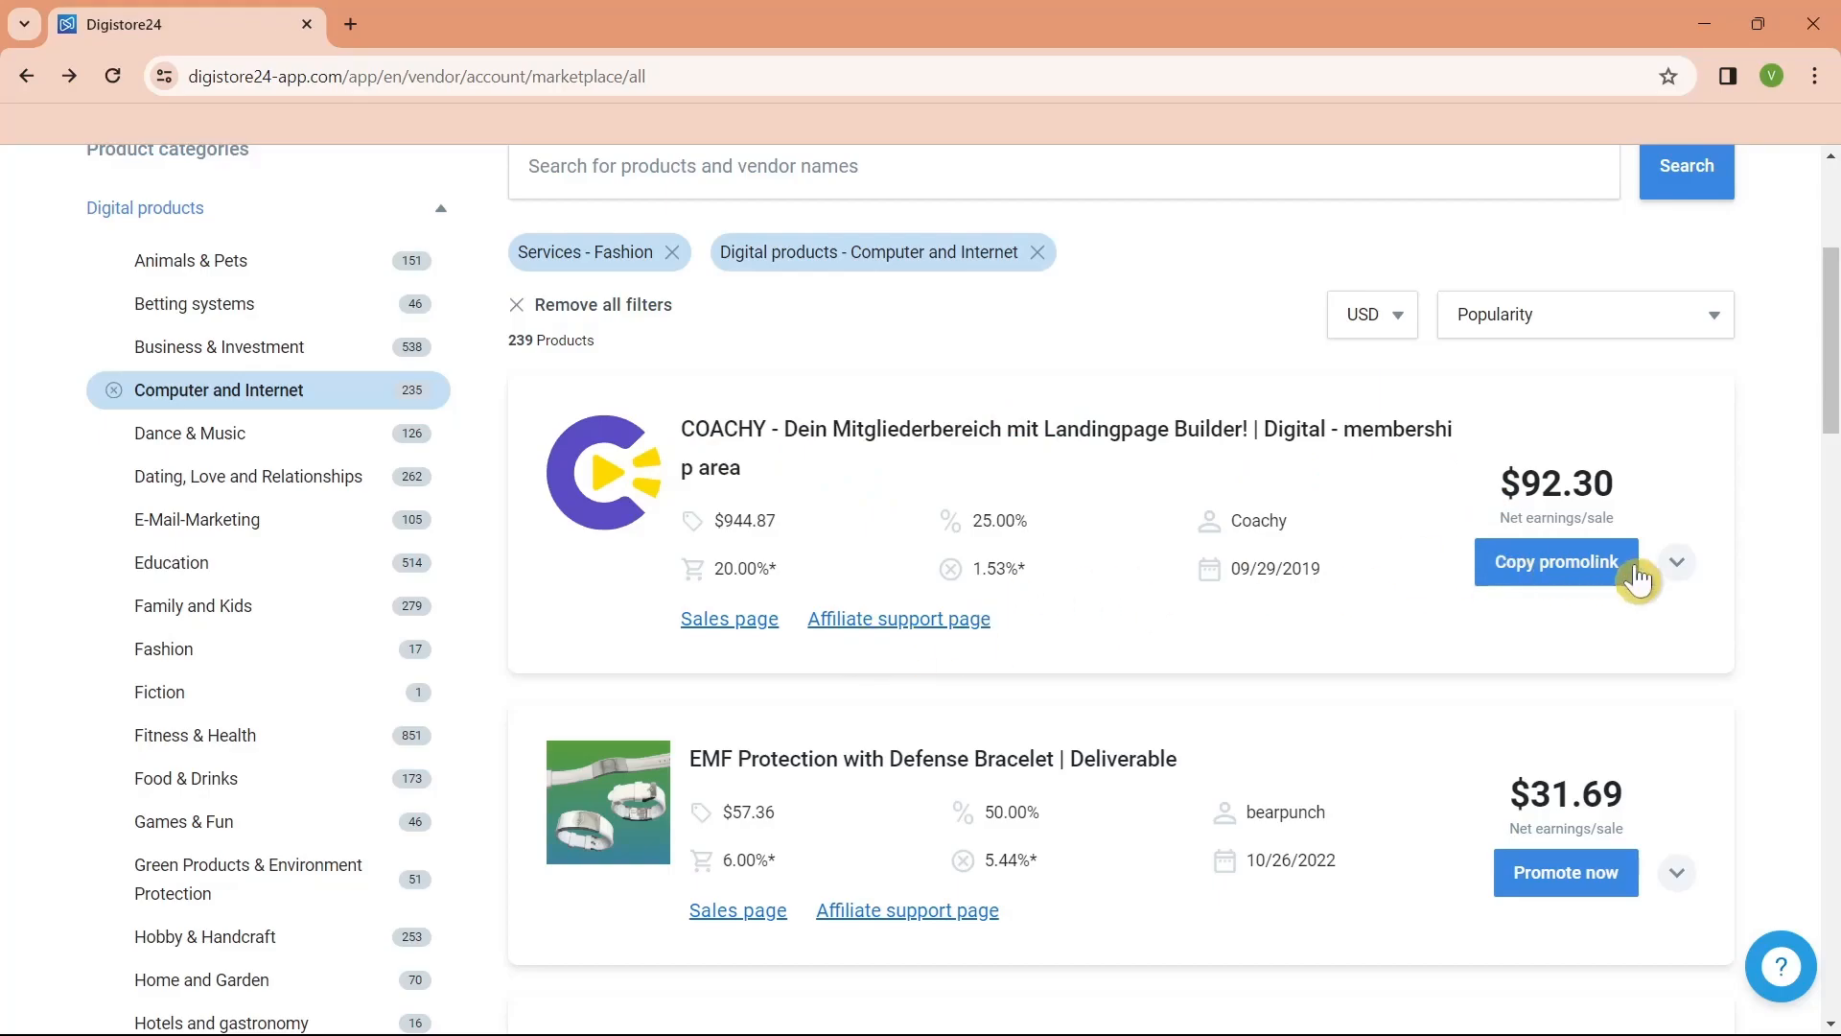
{"action": "scroll", "coordinate": [844, 760], "scroll_direction": "up", "scroll_amount": 4}
{"action": "scroll", "coordinate": [858, 756], "scroll_direction": "down", "scroll_amount": 4}
{"action": "scroll", "coordinate": [873, 744], "scroll_direction": "up", "scroll_amount": 4}
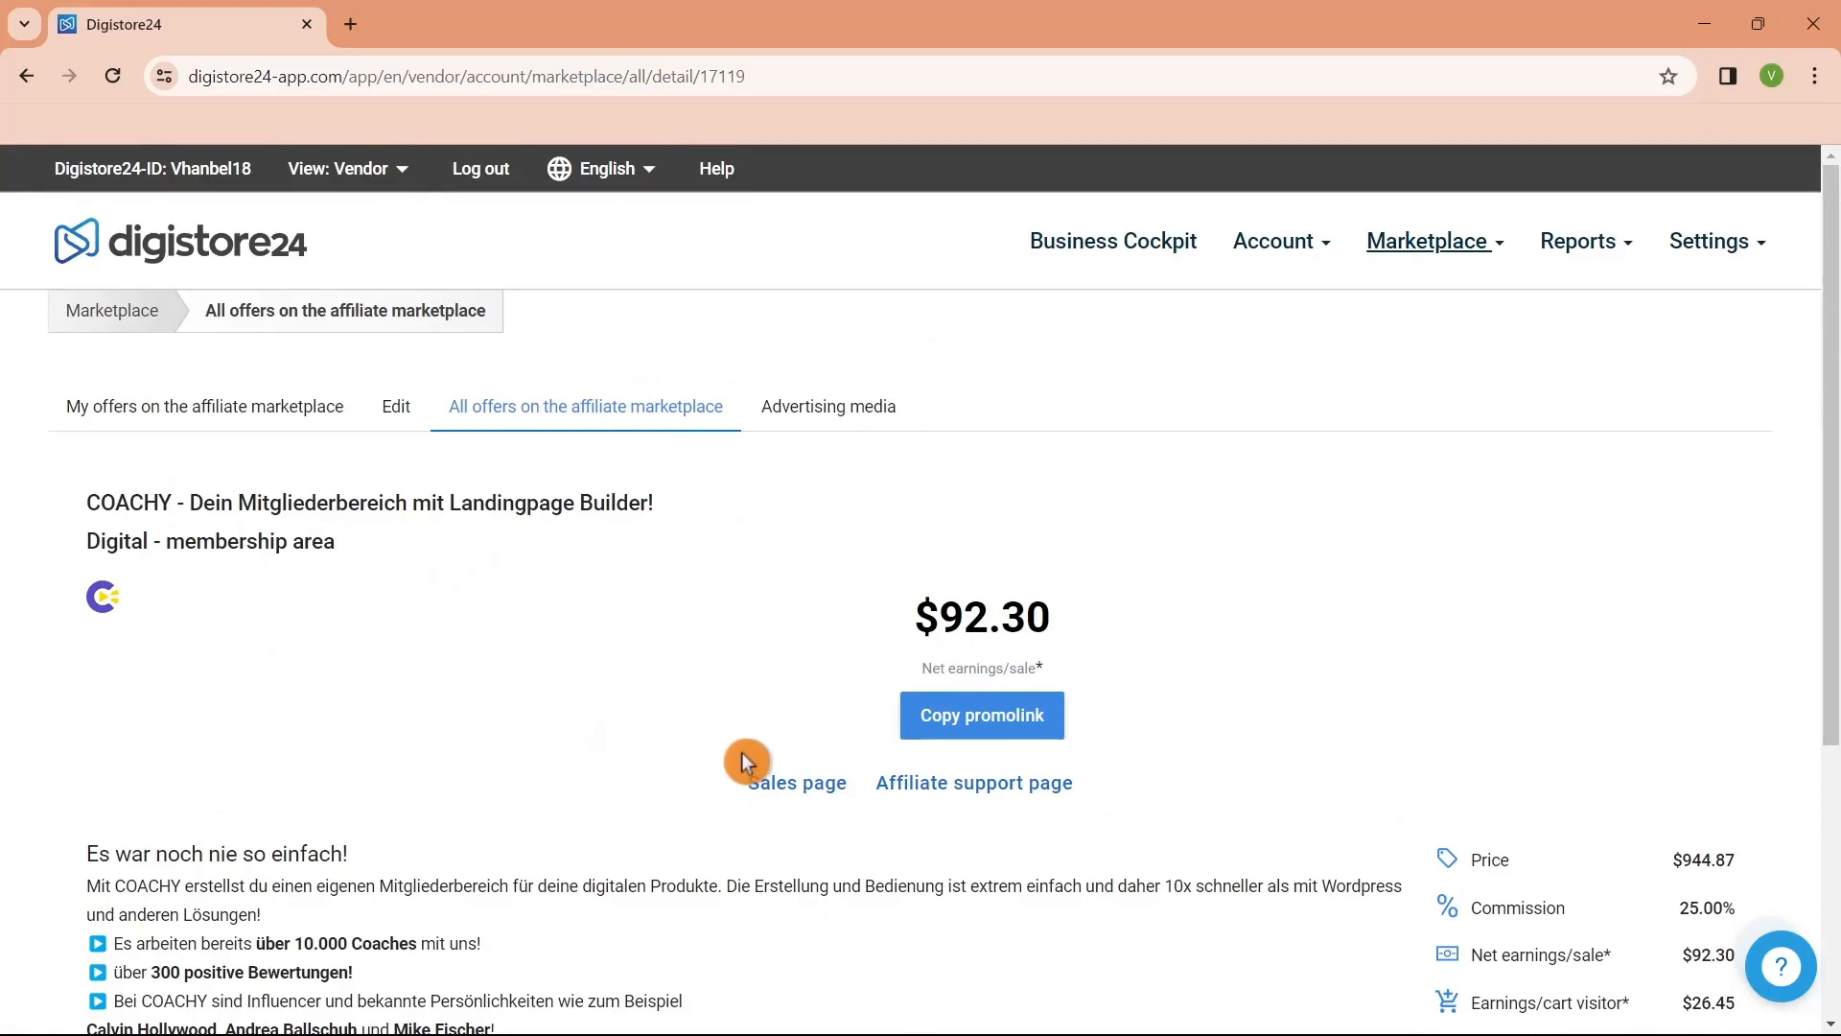
{"action": "scroll", "coordinate": [959, 805], "scroll_direction": "down", "scroll_amount": 2}
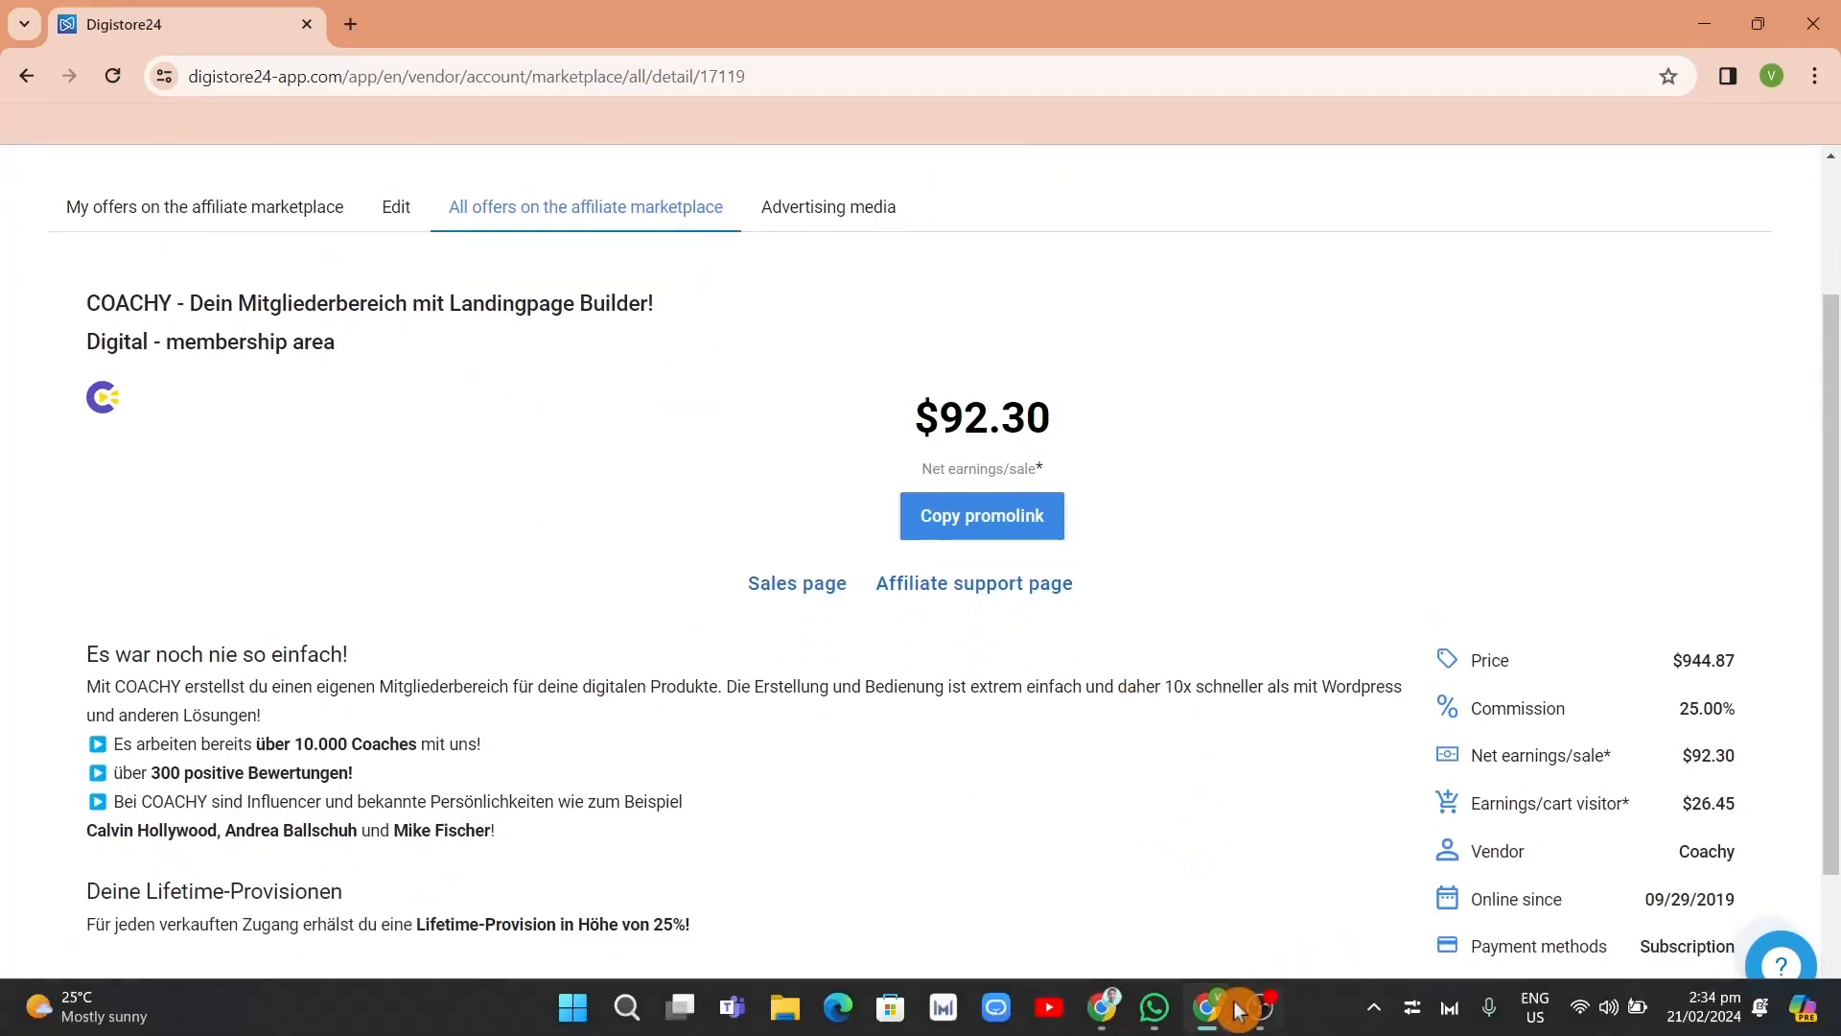
Switch back to Google Sites, name the site "The Coachy Store" and set the page title to "THE BEST PRODUCT YOU DON'T WANT TO MISS!"
{"action": "mouse_move", "coordinate": [1108, 1022]}
{"action": "left_click", "coordinate": [1237, 882]}
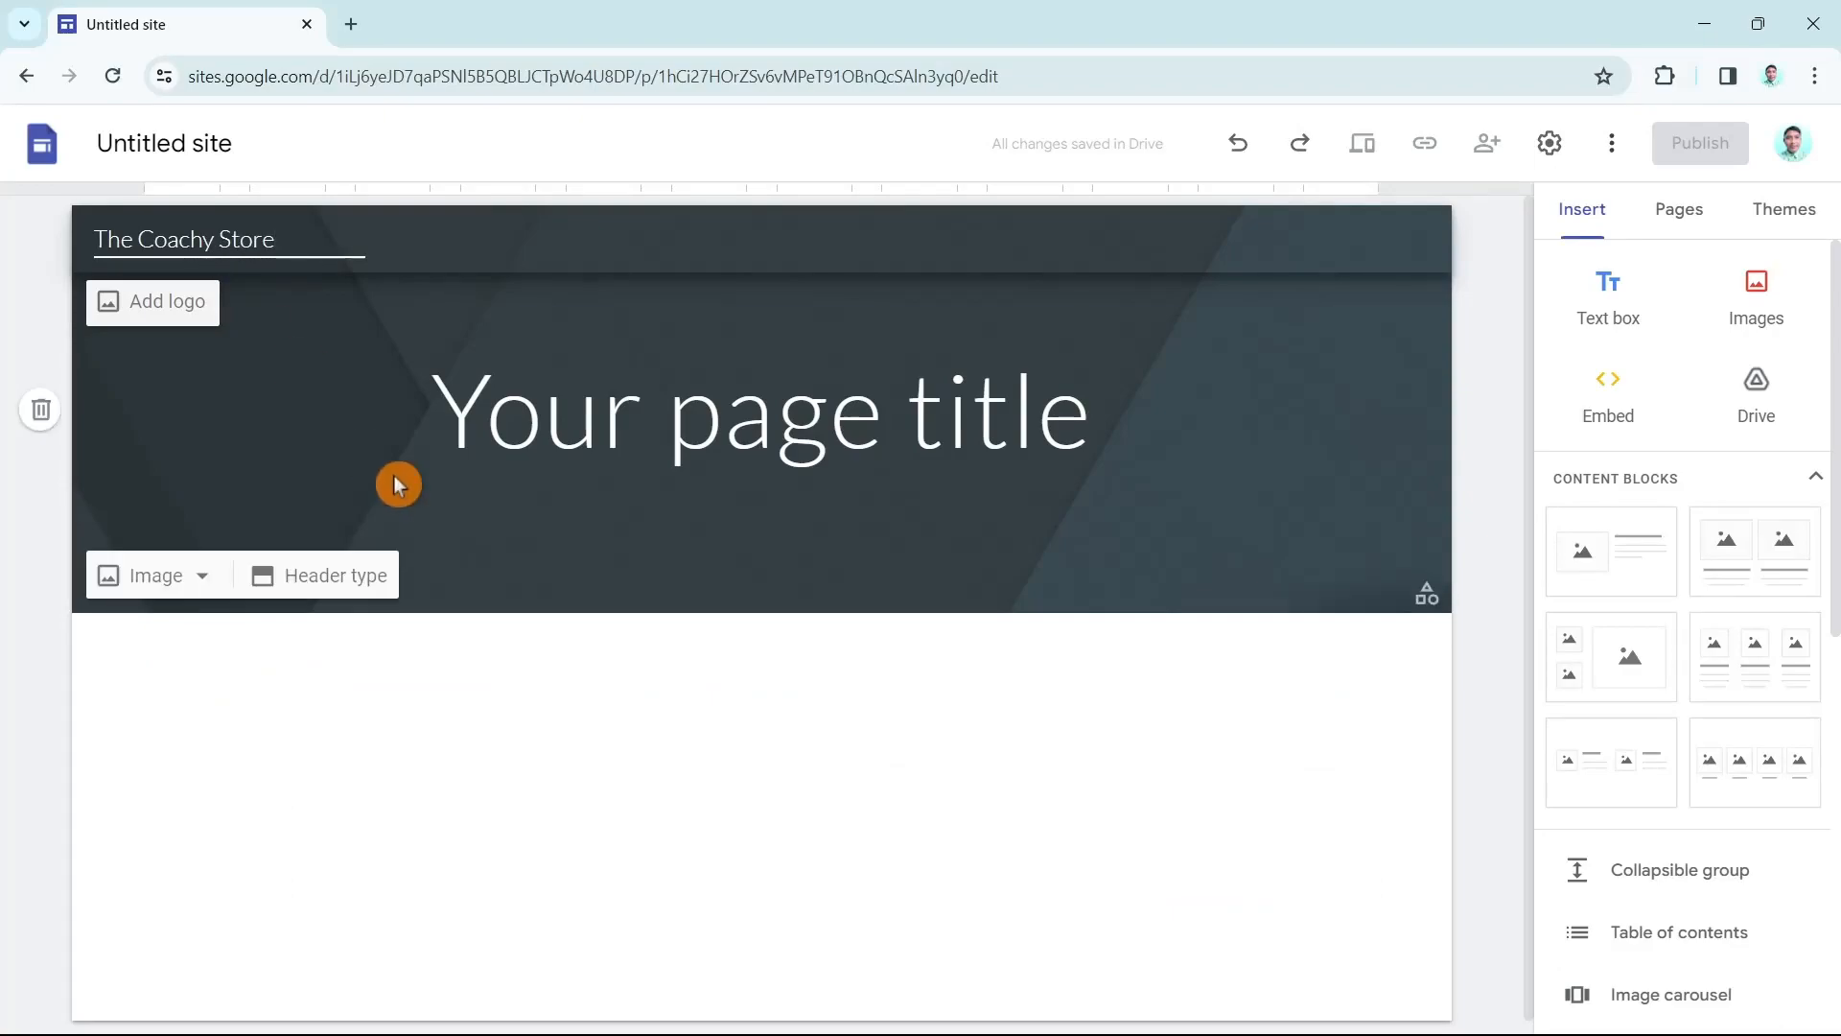
{"action": "double_click", "coordinate": [805, 407]}
{"action": "triple_click", "coordinate": [806, 407]}
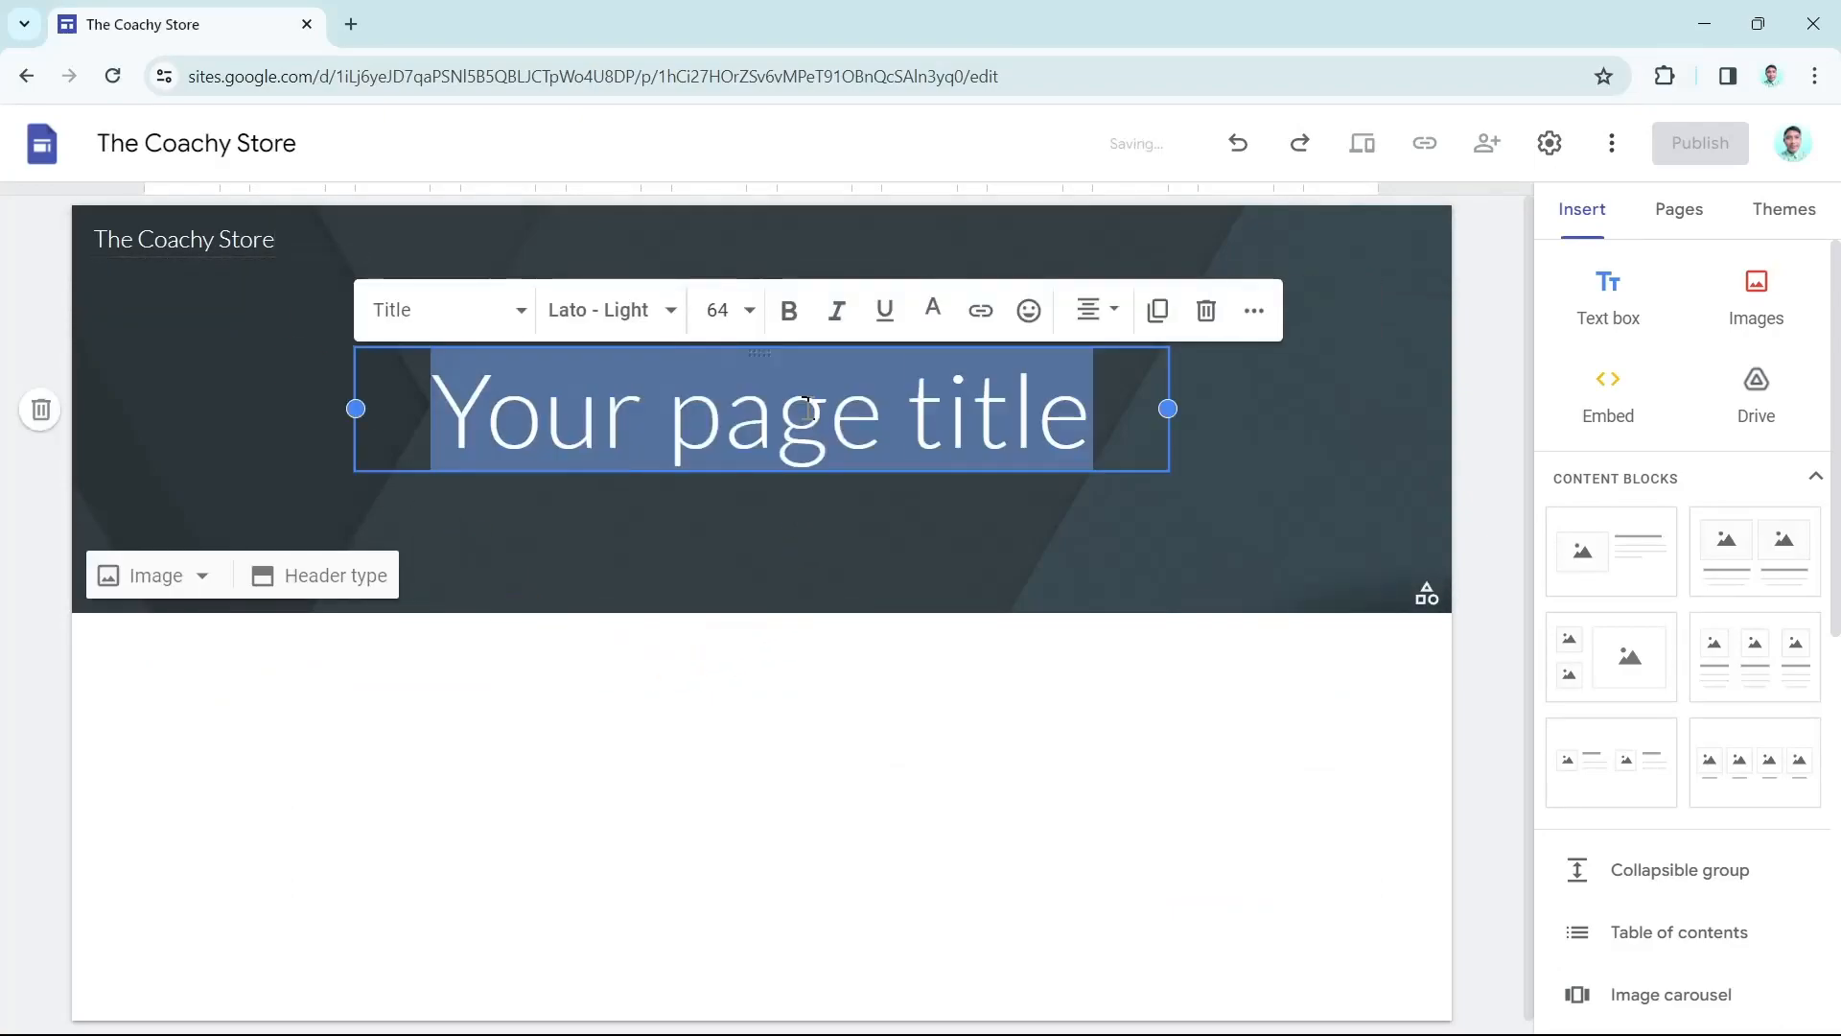
{"action": "type", "text": "THE "}
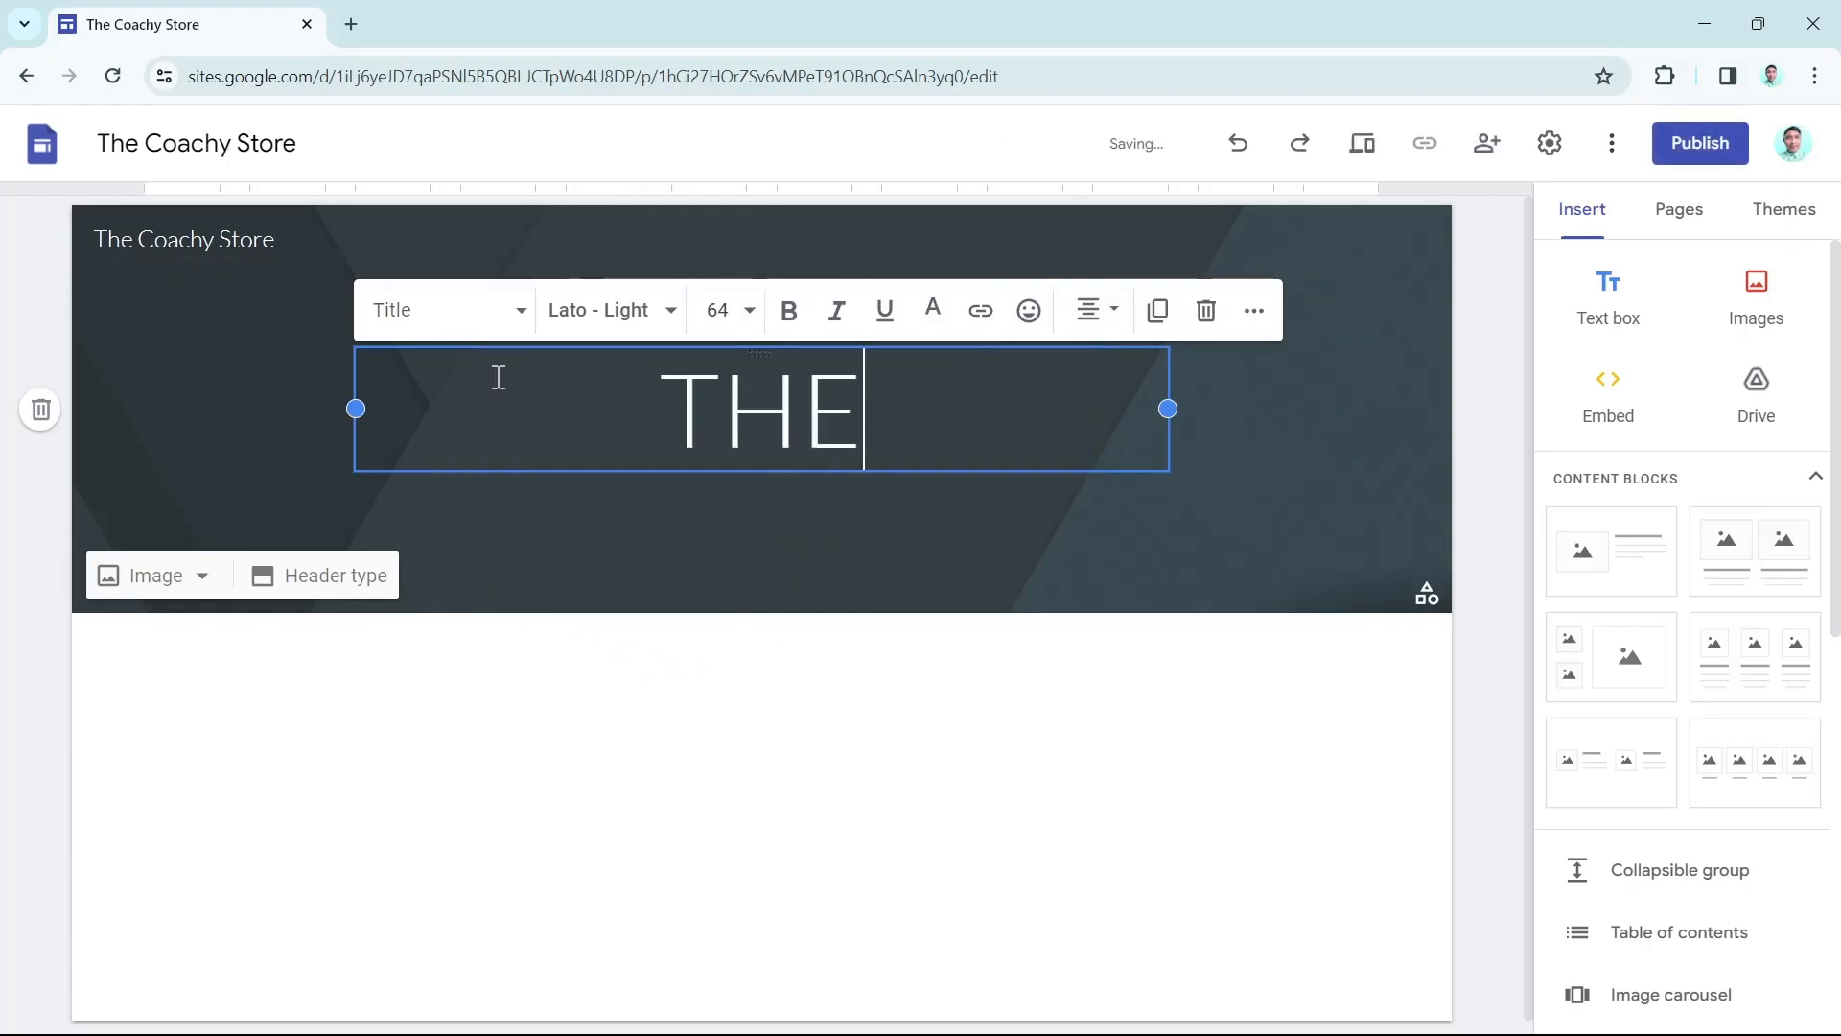
{"action": "type", "text": "BEST "}
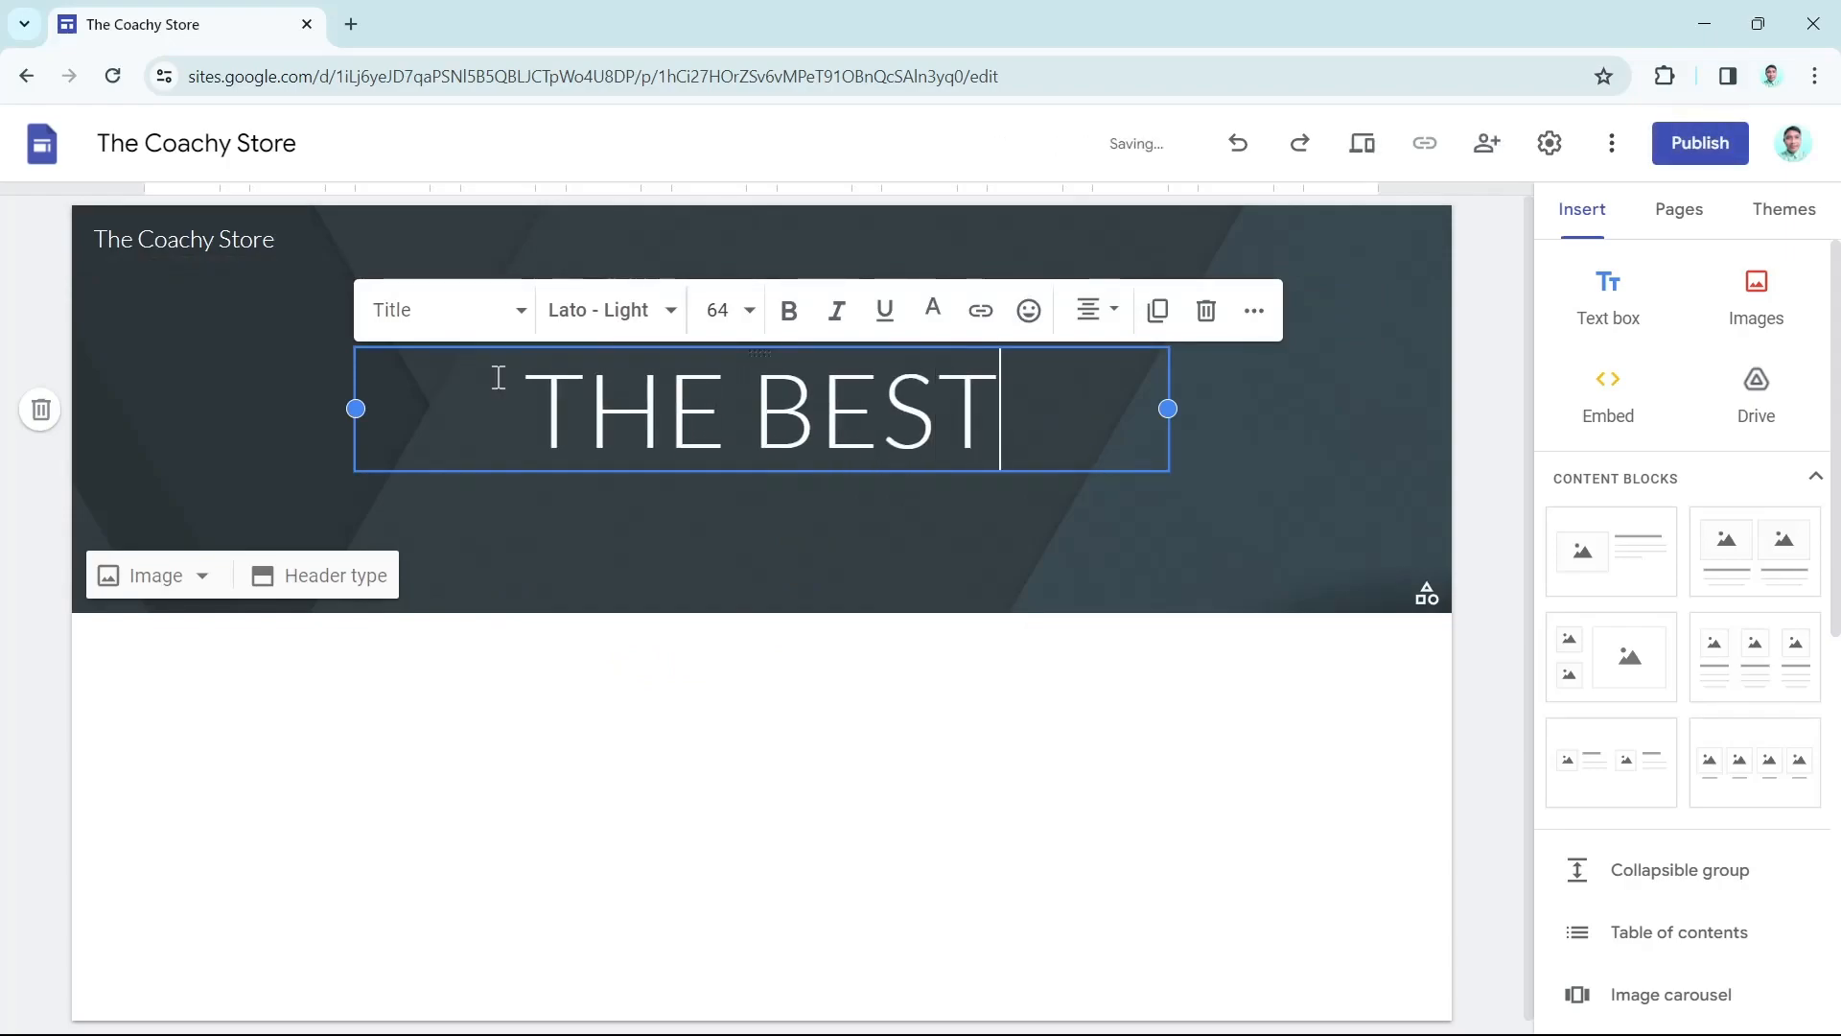
{"action": "type", "text": "PRODUCT YOU DON'T WANT TO MISS!"}
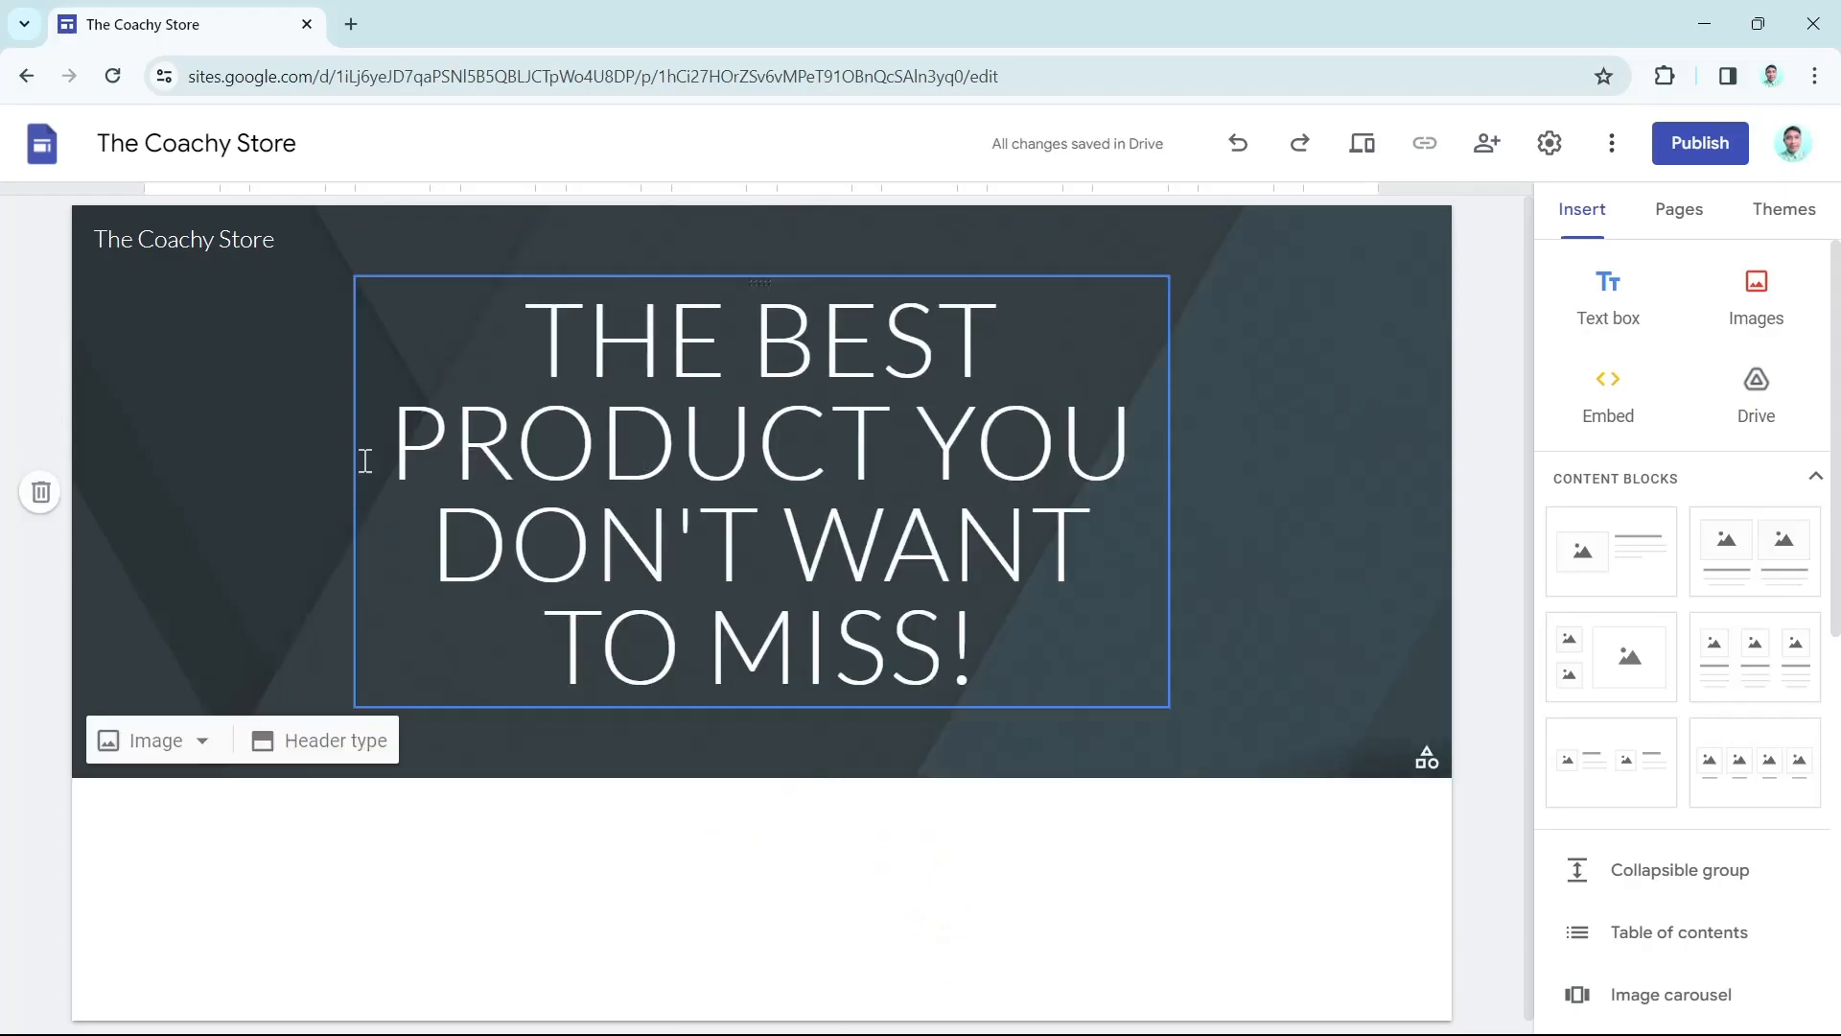
{"action": "left_click", "coordinate": [353, 742]}
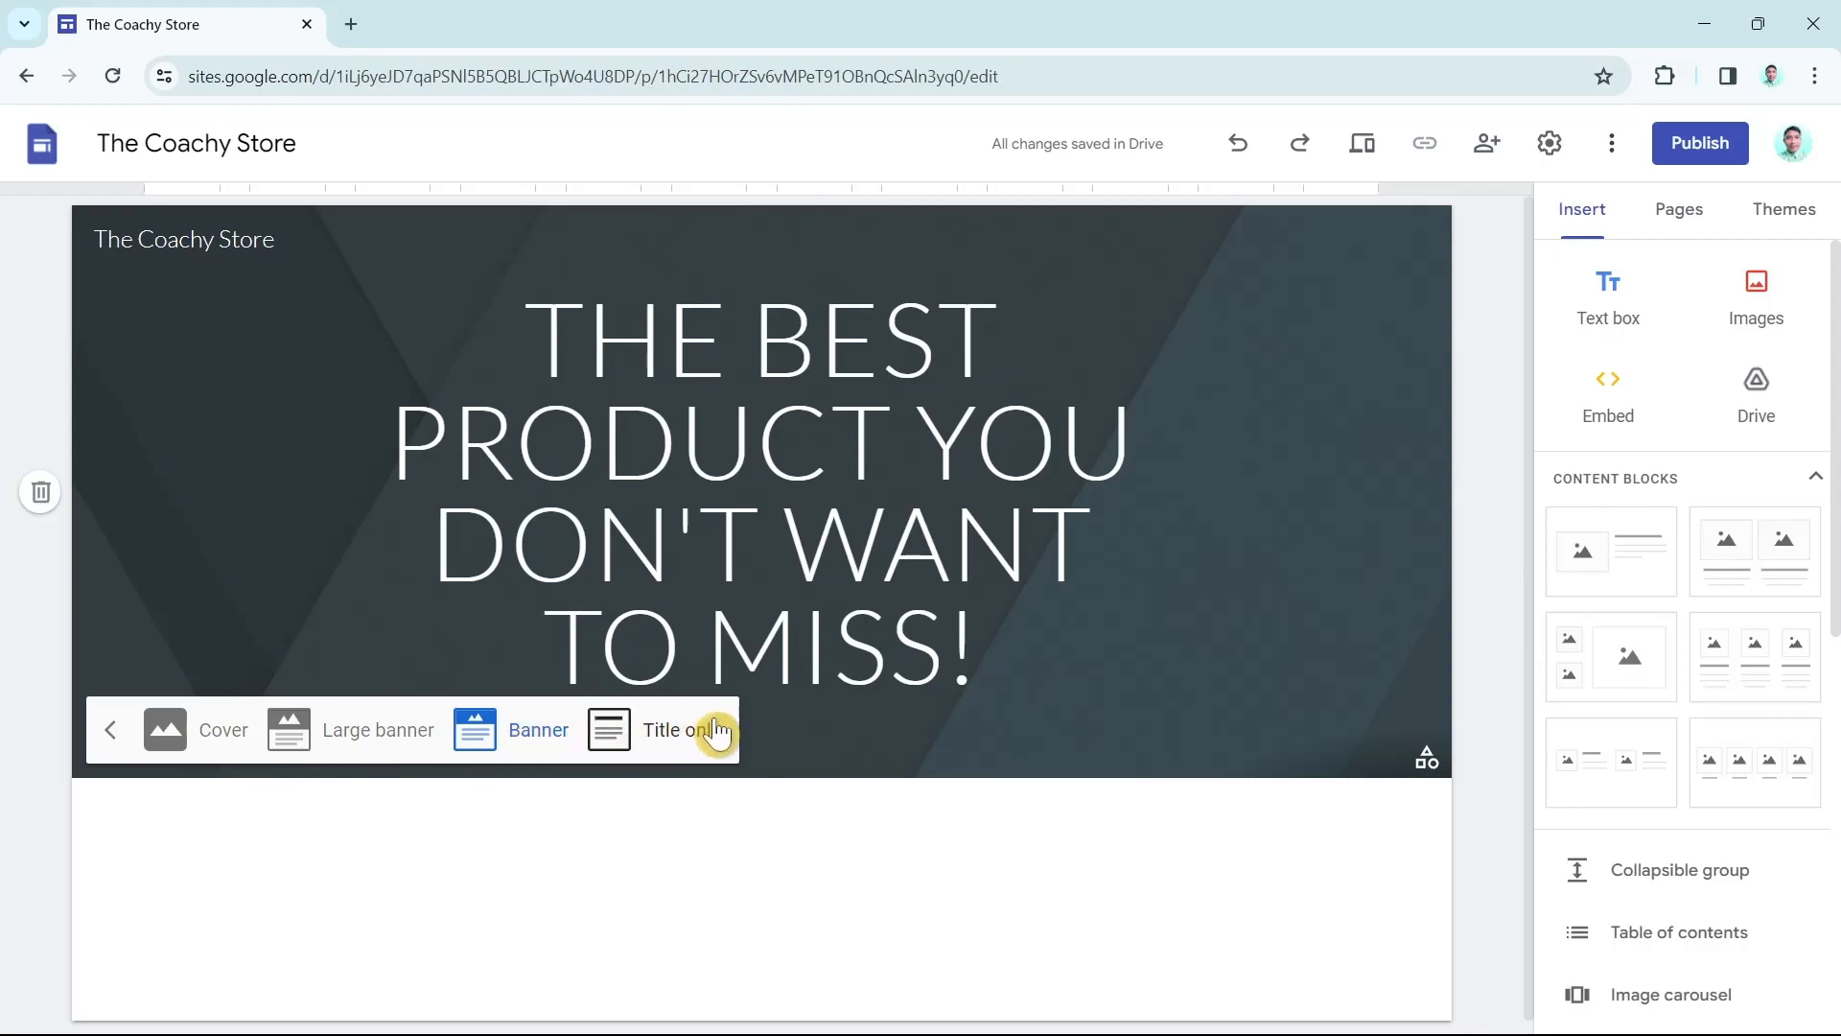
{"action": "left_click", "coordinate": [347, 727]}
{"action": "left_click", "coordinate": [498, 802]}
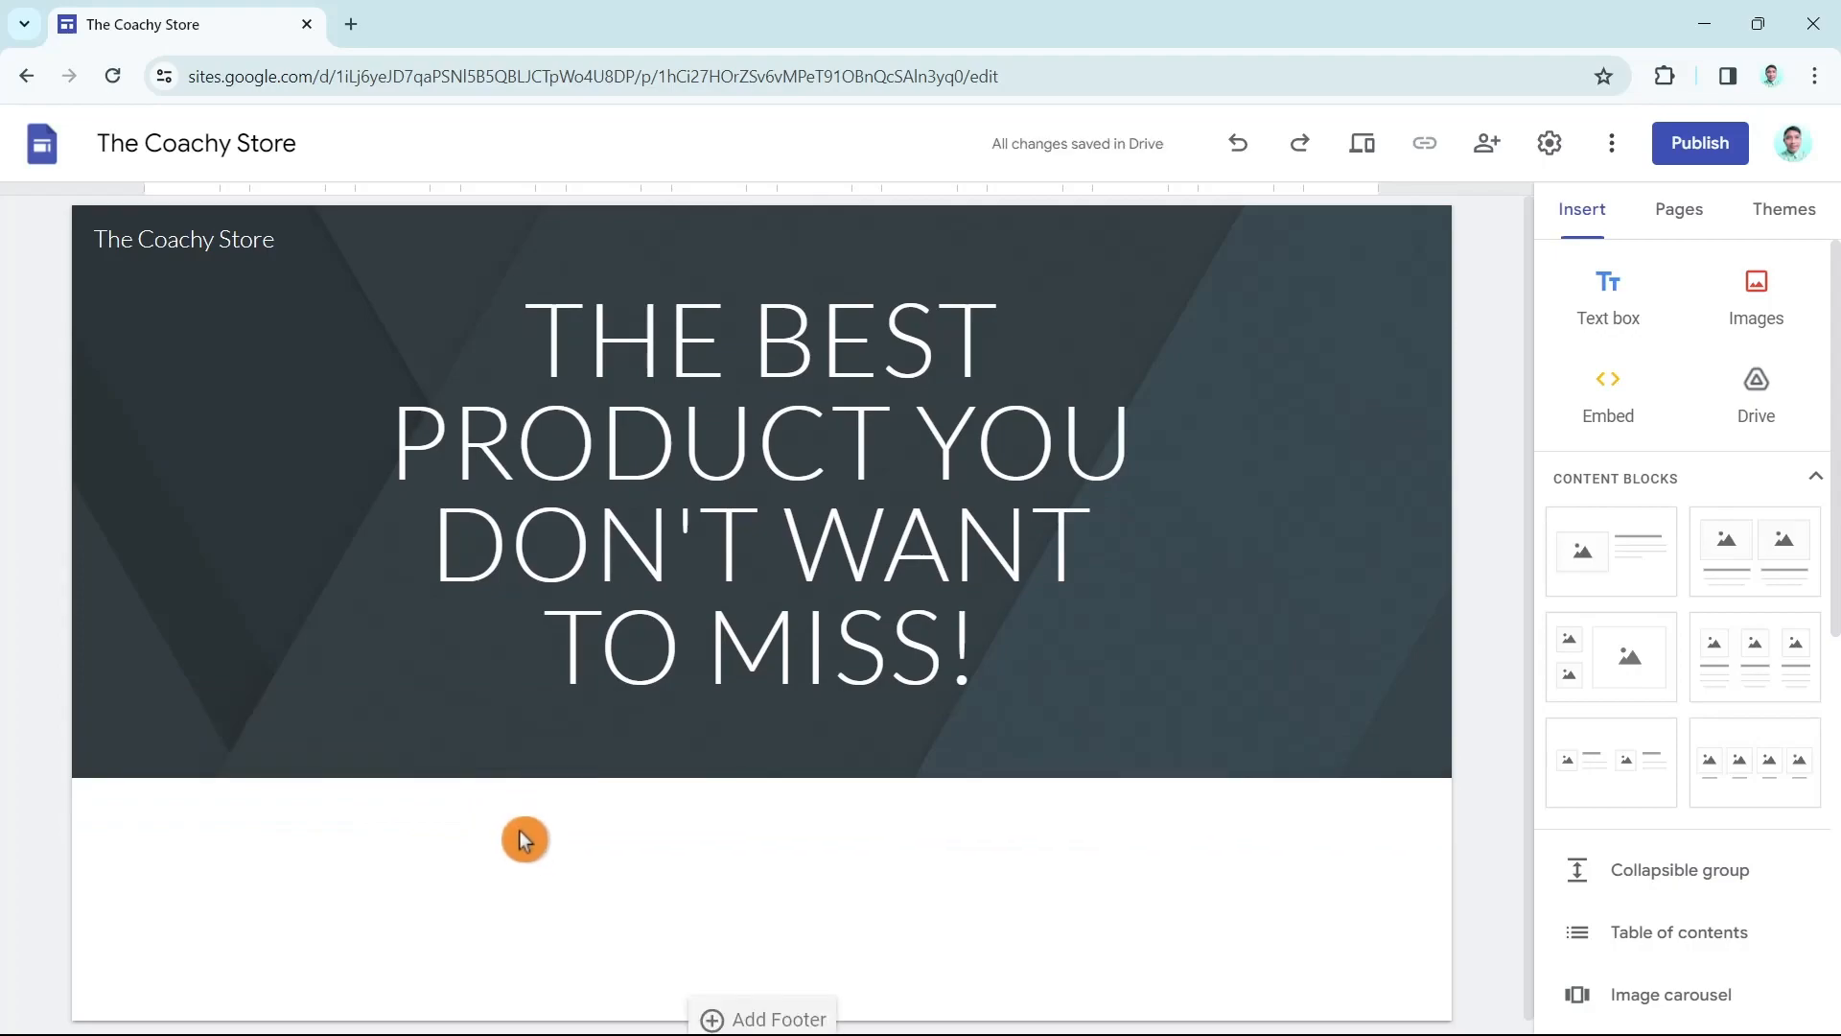
Search Google Images for "DIGITAL PRODUCTS" and set the dark photo with laptop, phone and red headphones as the header image
{"action": "mouse_move", "coordinate": [267, 629]}
{"action": "left_click", "coordinate": [141, 754]}
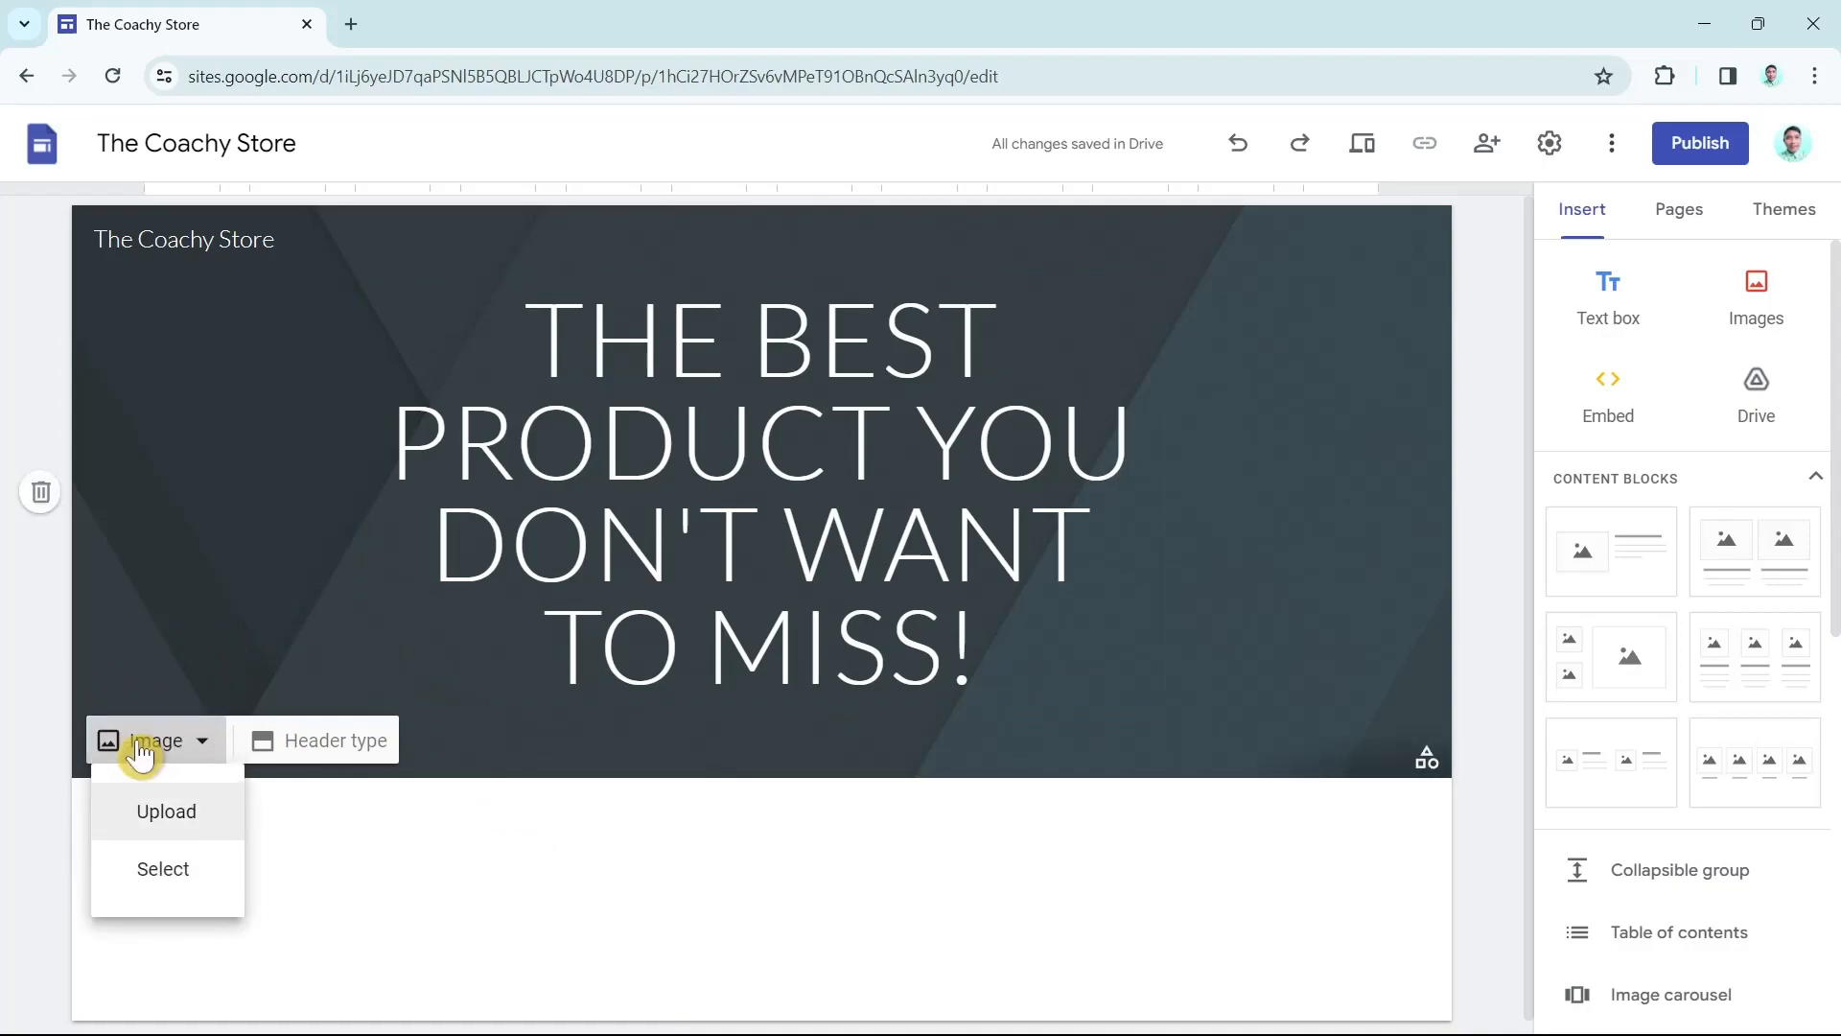
{"action": "left_click", "coordinate": [151, 873]}
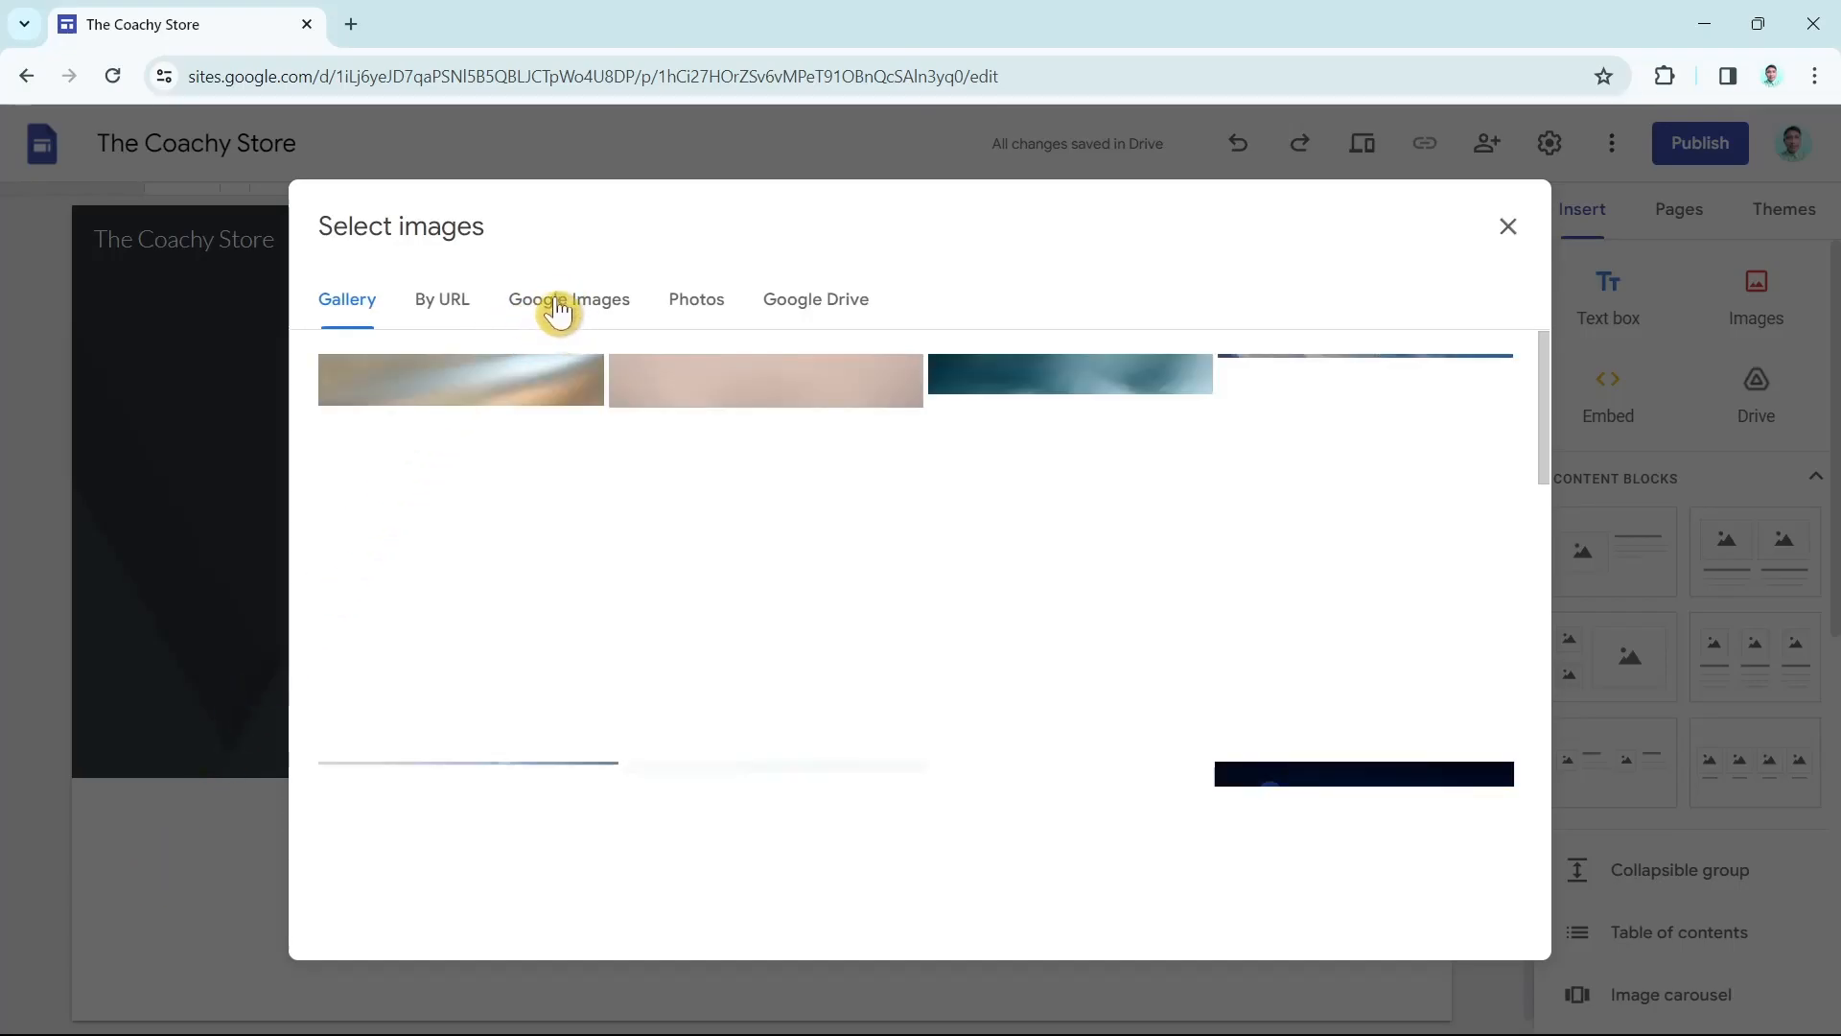
{"action": "left_click", "coordinate": [559, 307]}
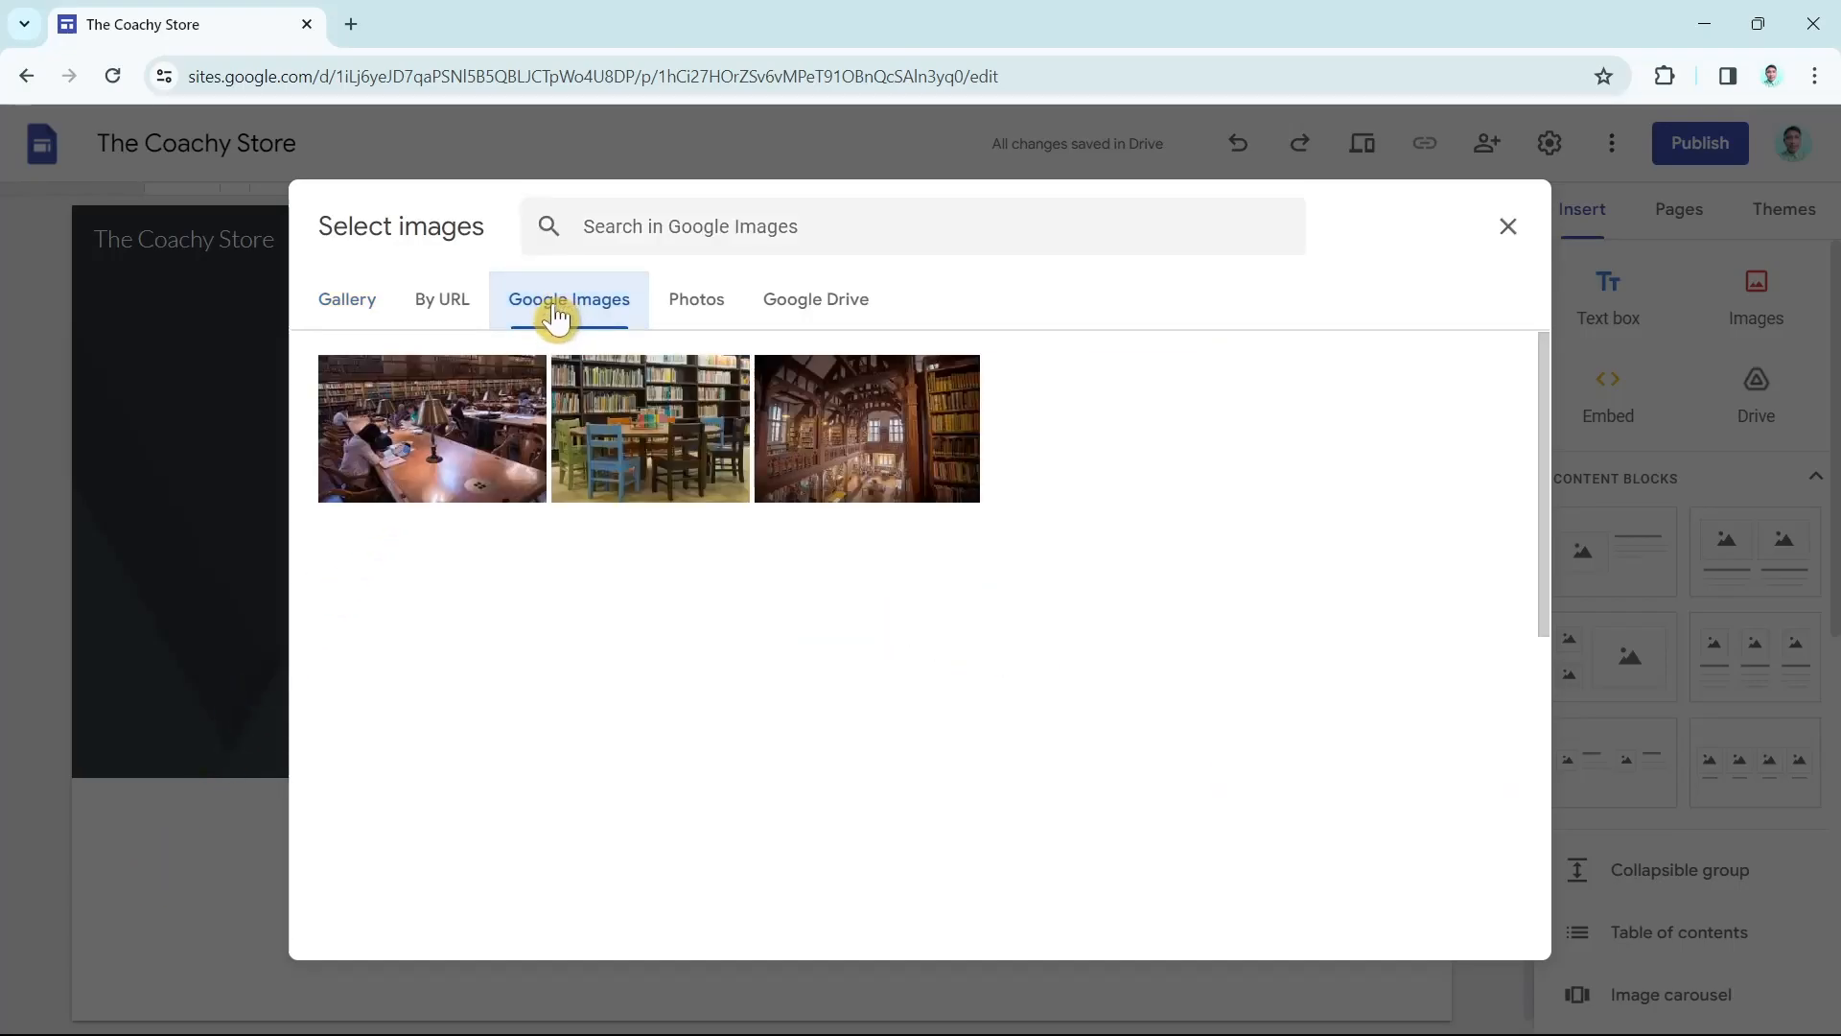
{"action": "left_click", "coordinate": [638, 226]}
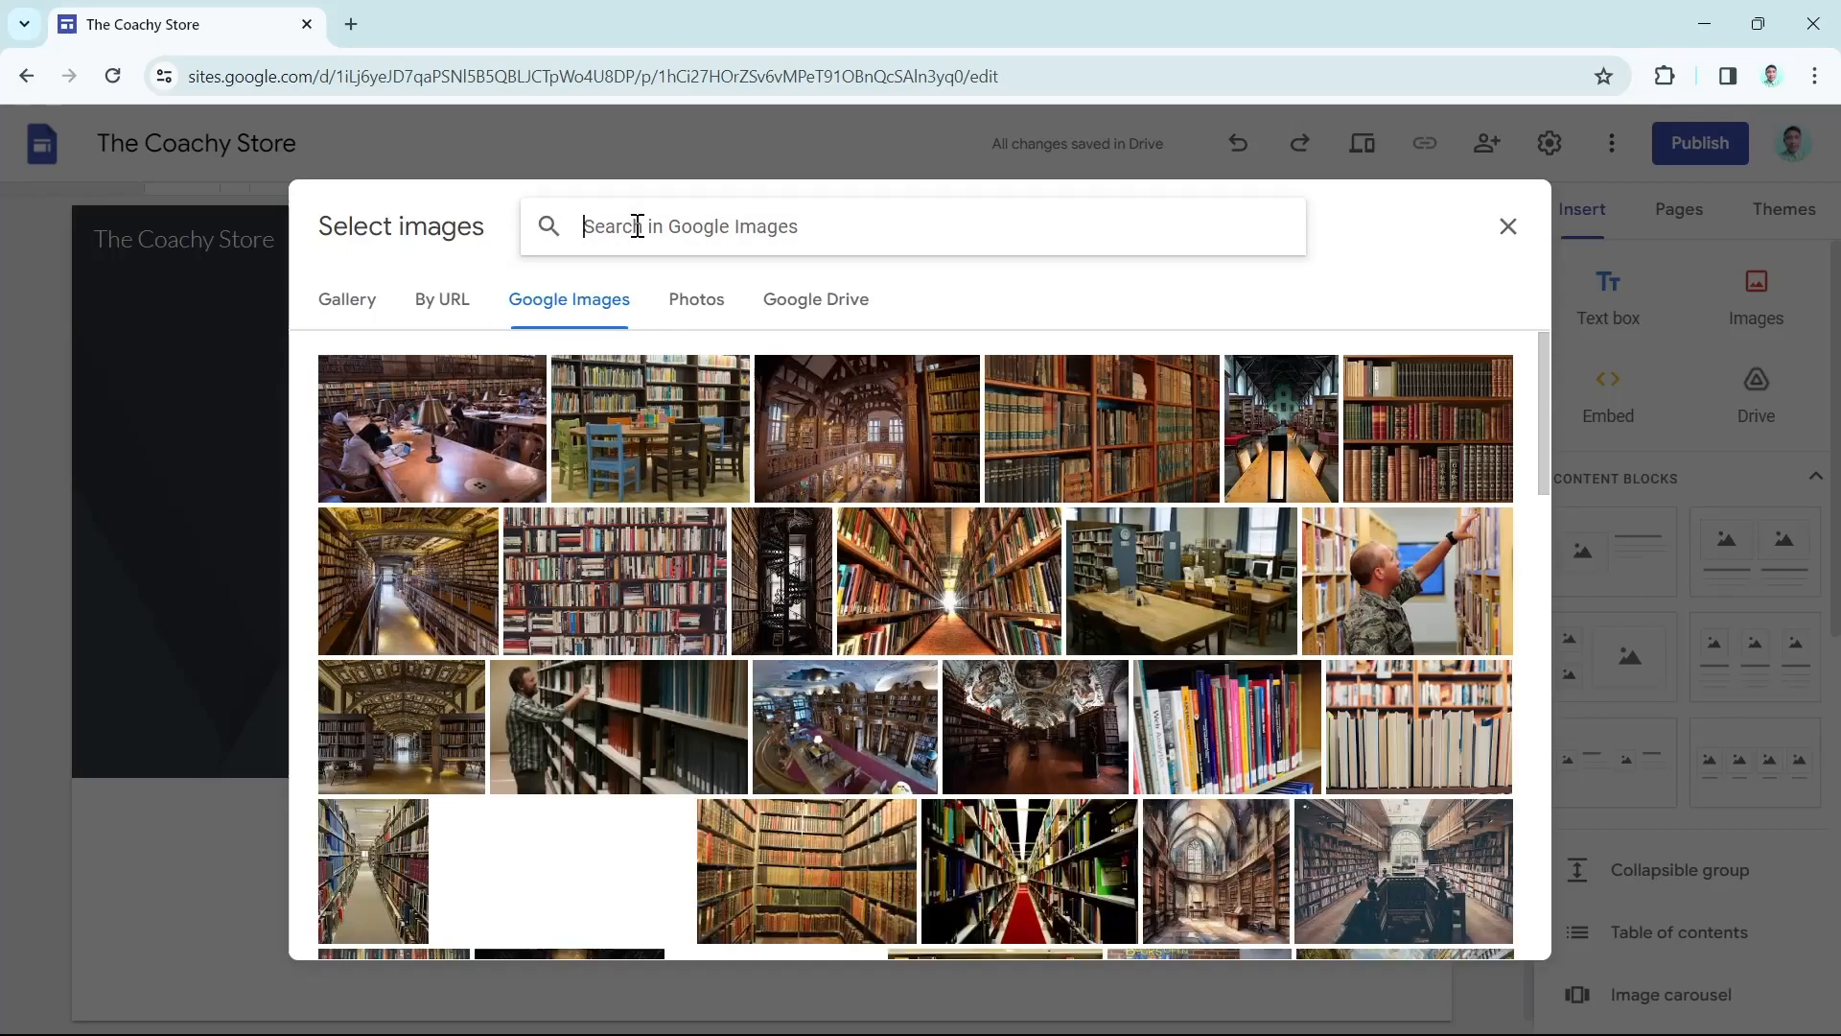
{"action": "type", "text": "DIGITAL PR"}
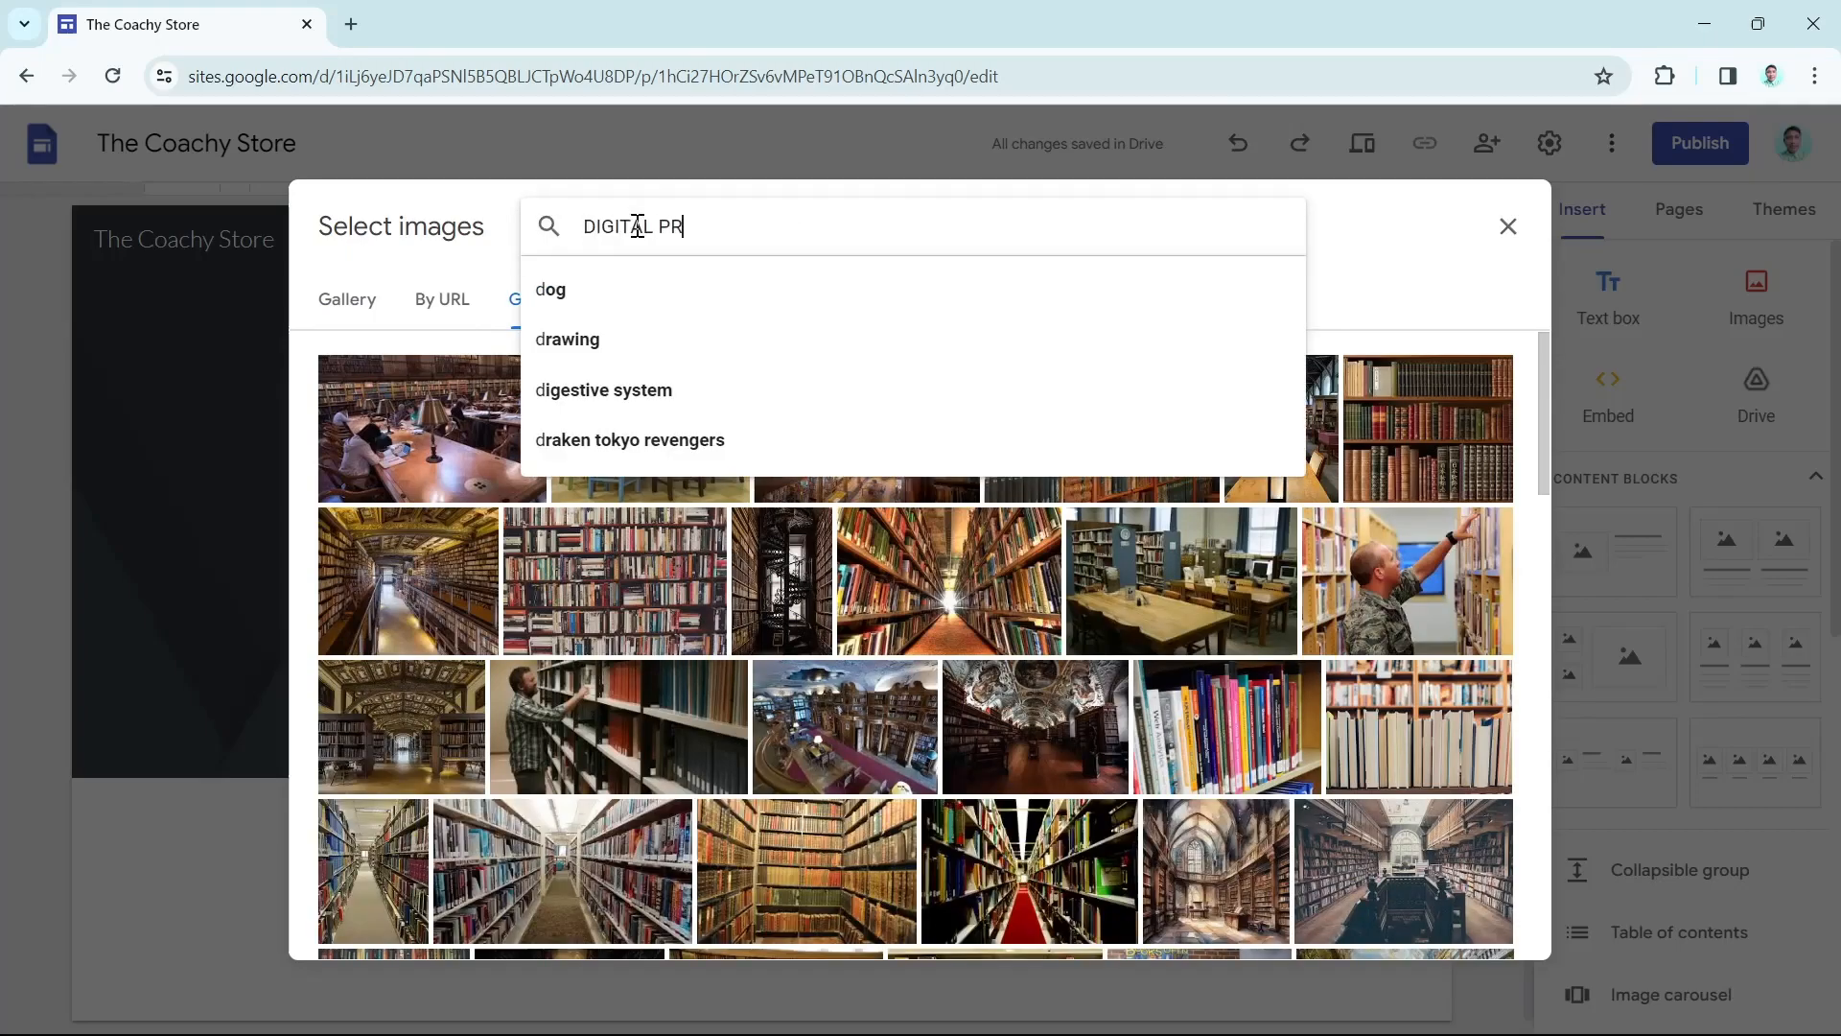
{"action": "type", "text": "ODUCTS"}
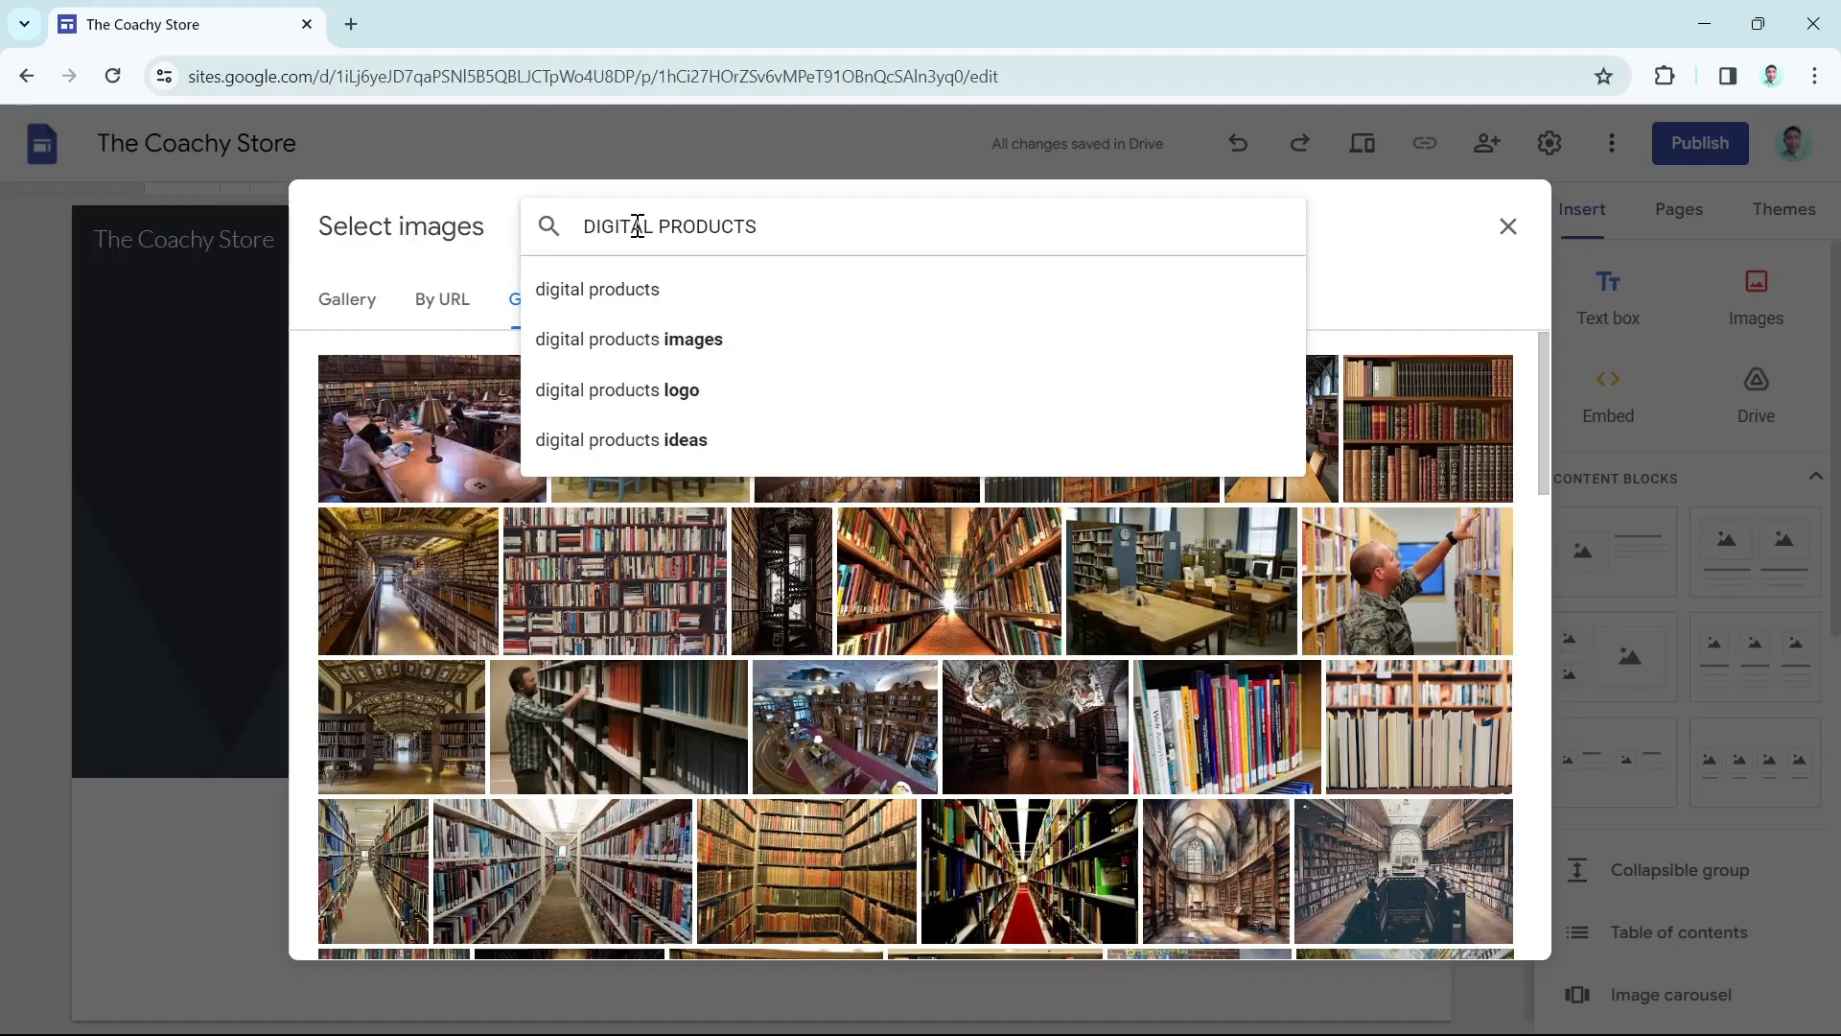
{"action": "key", "text": "Return"}
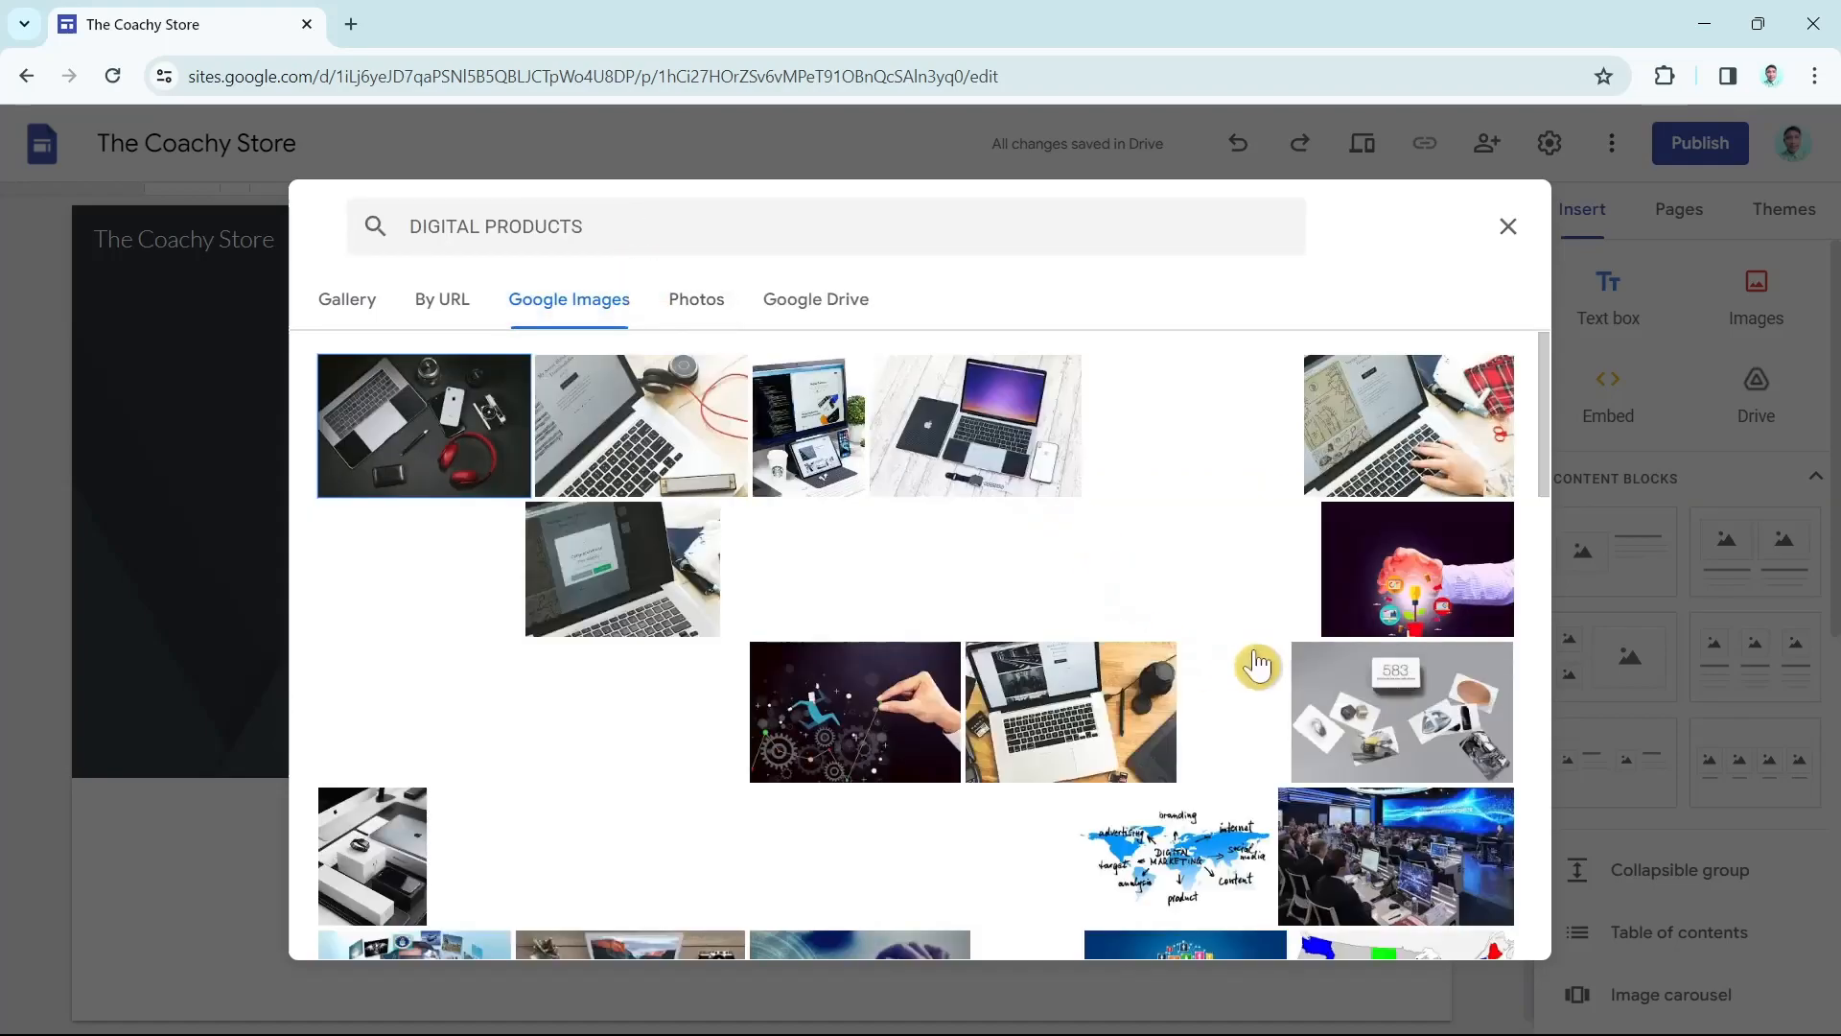
{"action": "left_click", "coordinate": [409, 443]}
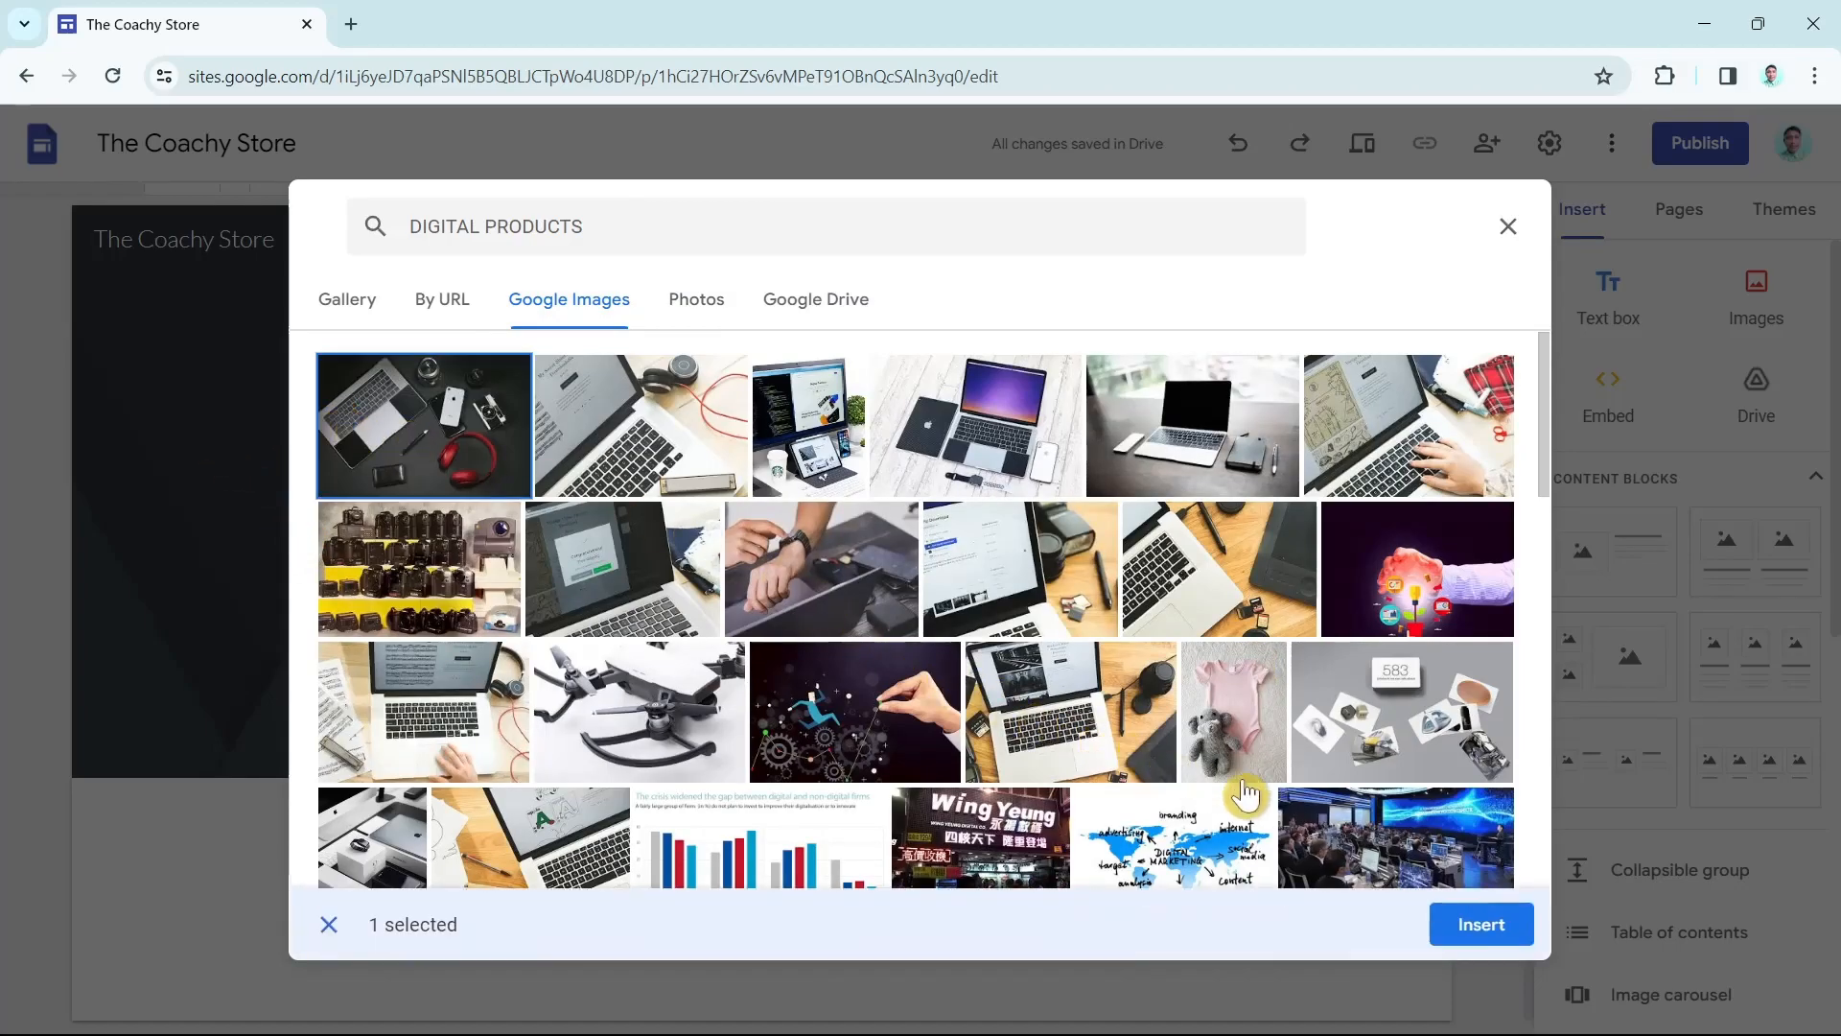
{"action": "left_click", "coordinate": [1480, 926]}
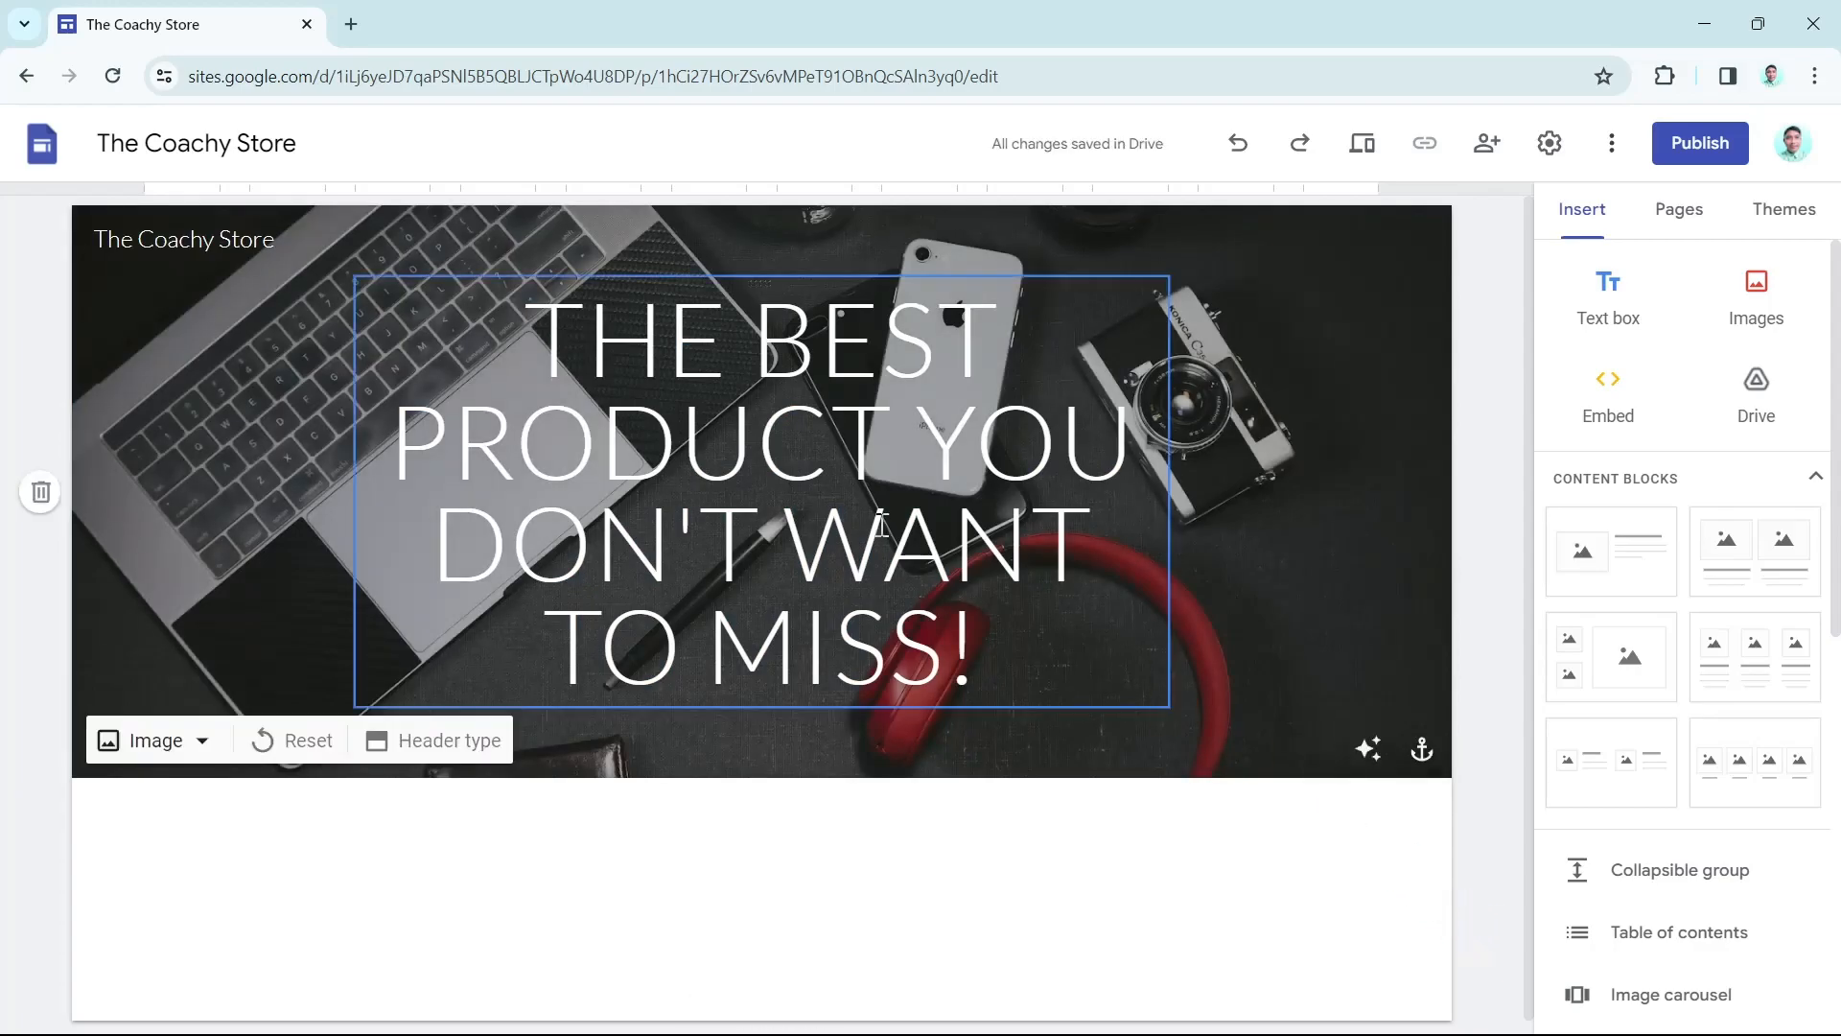
Make the whole page title in the header bold
{"action": "left_click_drag", "start_coordinate": [1003, 602], "coordinate": [551, 317]}
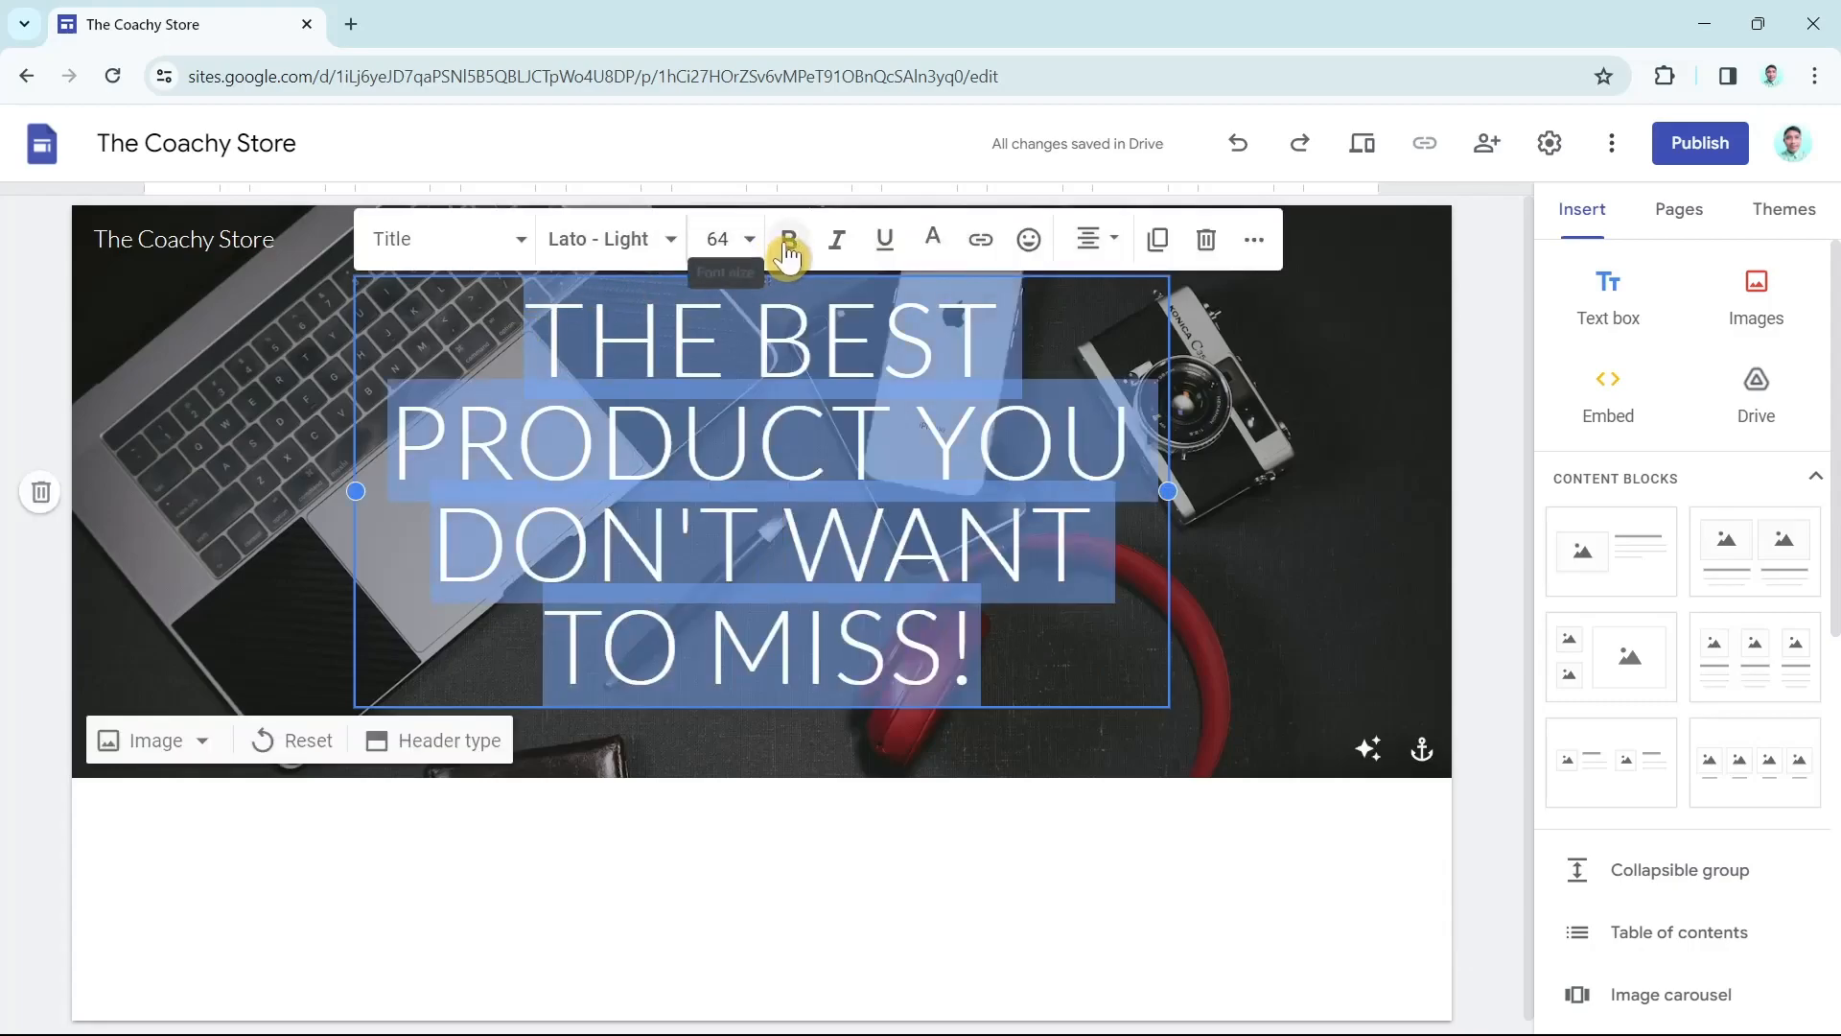
{"action": "left_click", "coordinate": [789, 245]}
{"action": "left_click", "coordinate": [1305, 577]}
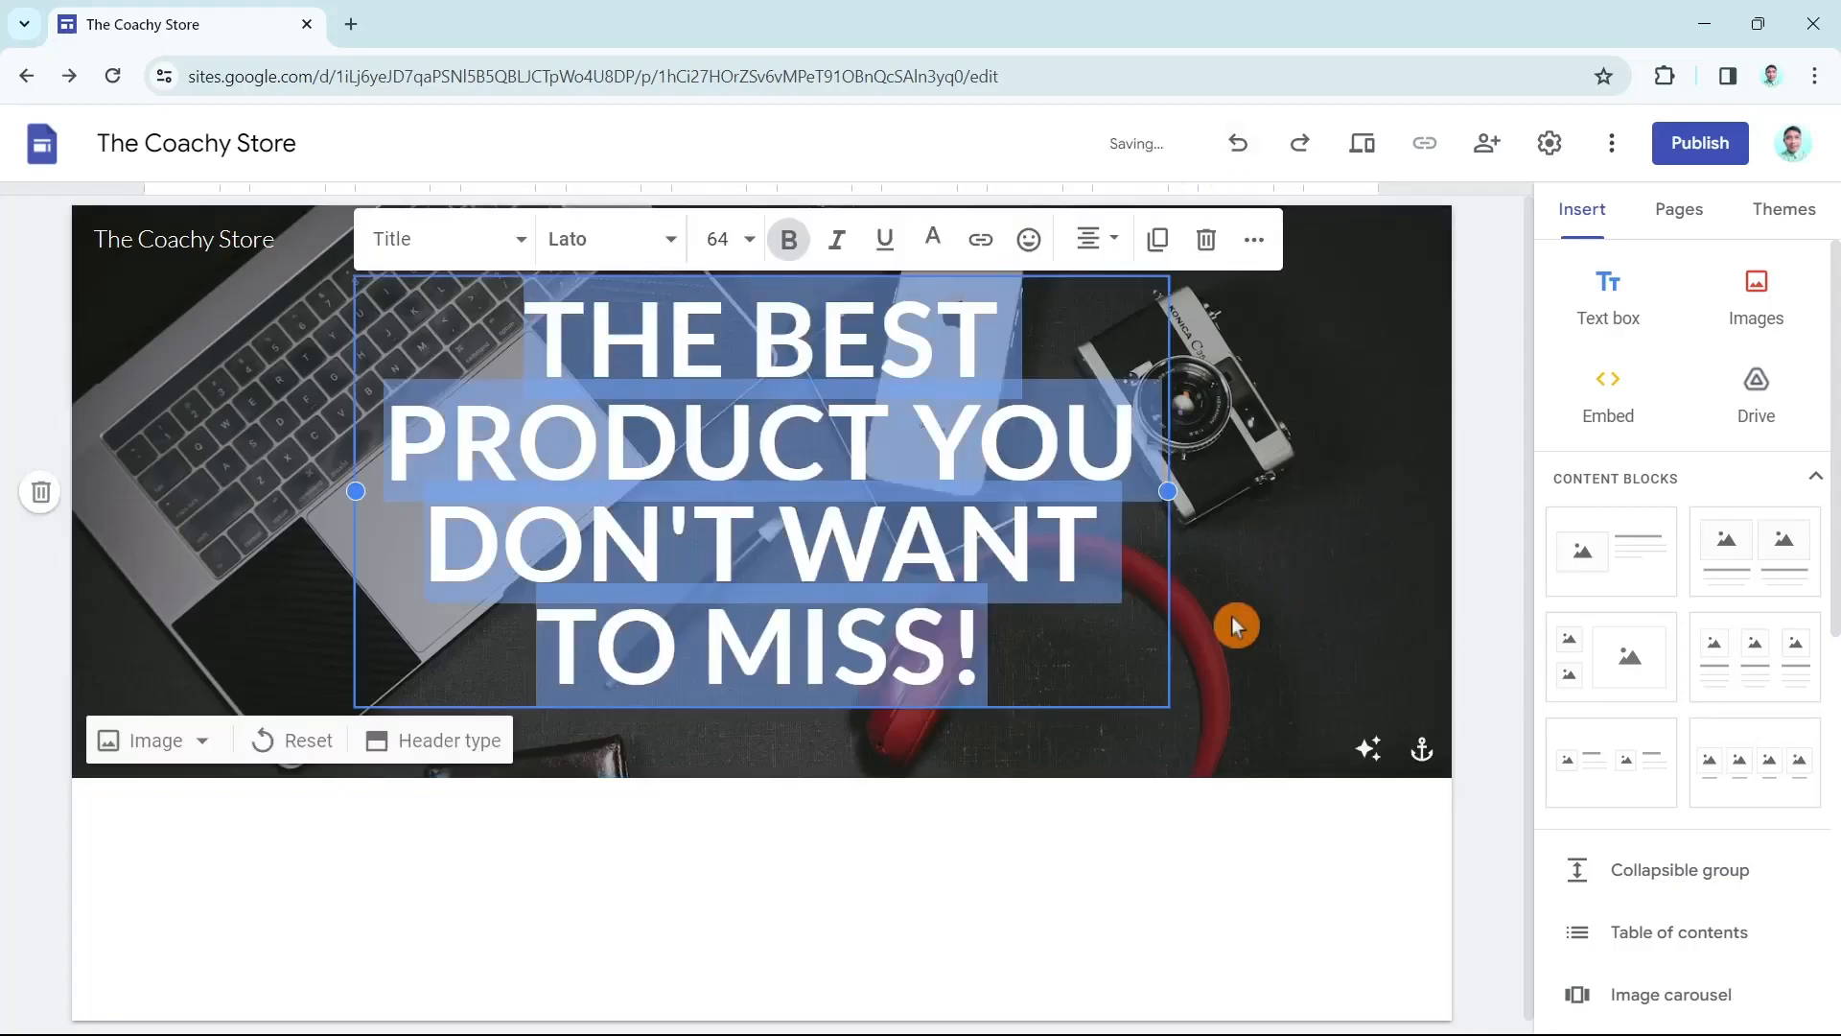
{"action": "left_click", "coordinate": [1247, 612]}
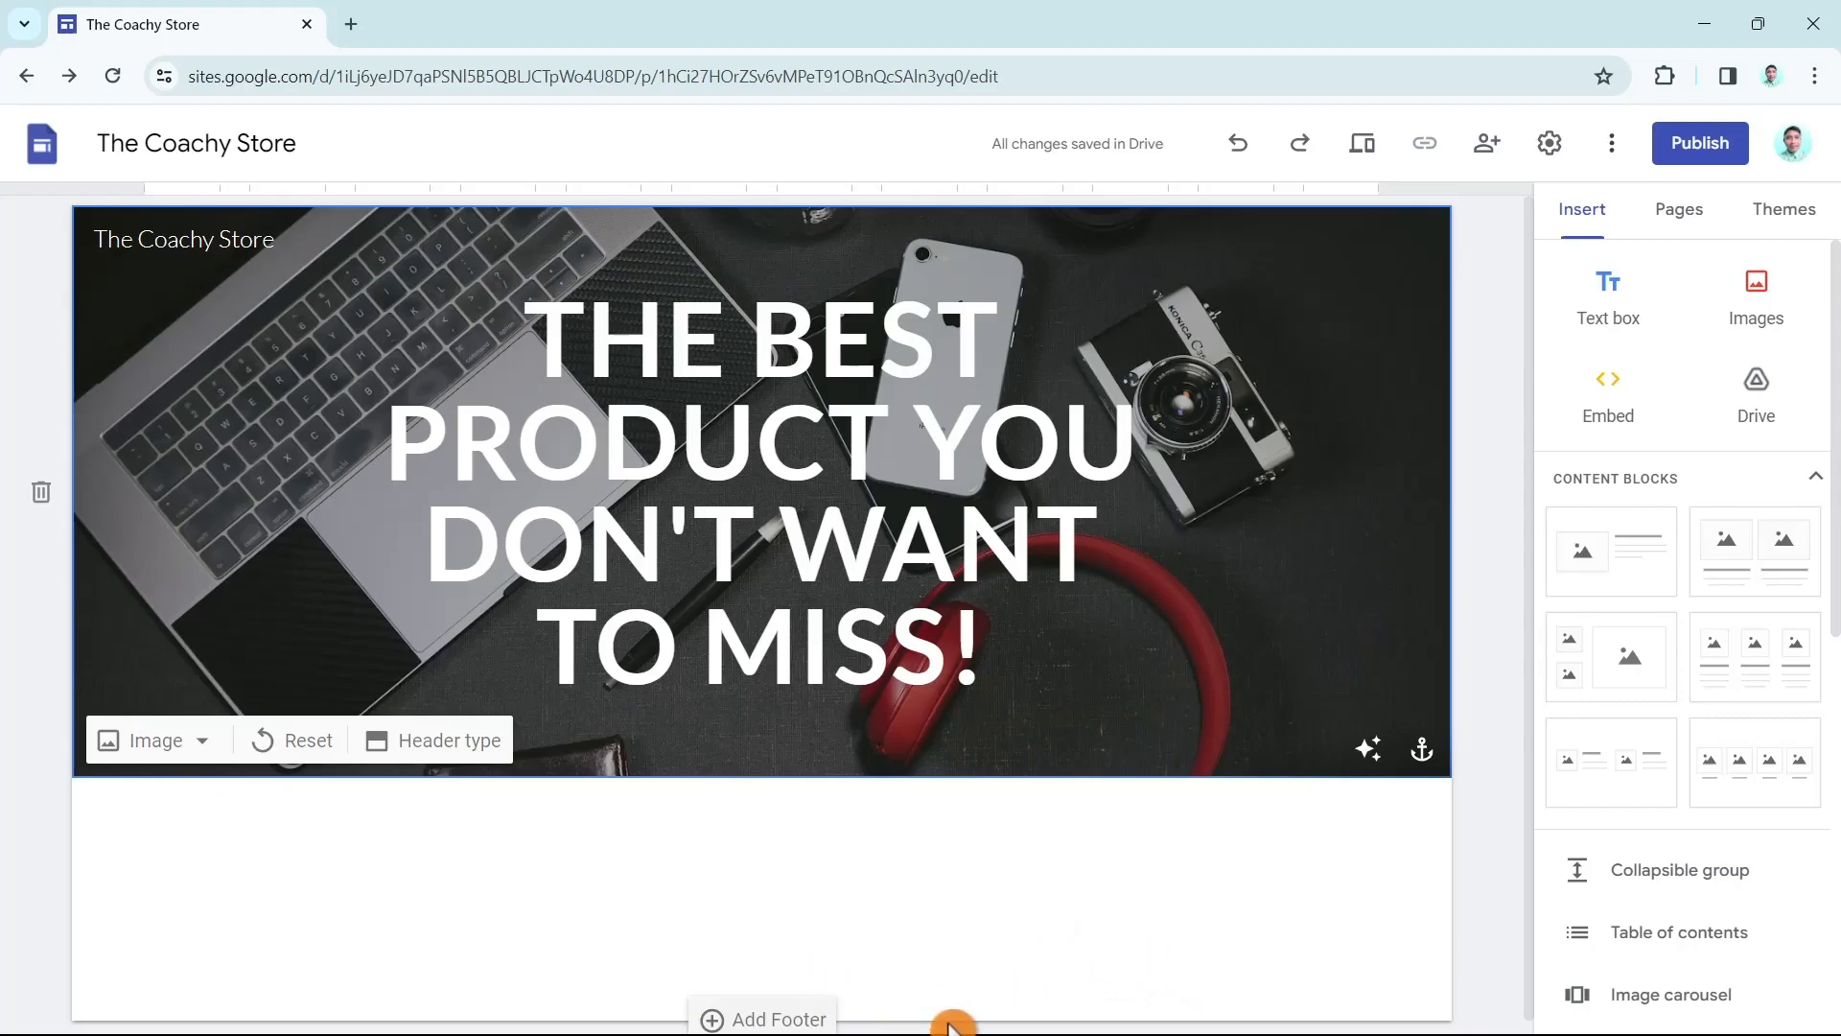
Add the content block with a single image beside a heading and text below the header
{"action": "left_click", "coordinate": [1688, 213]}
{"action": "left_click", "coordinate": [1555, 214]}
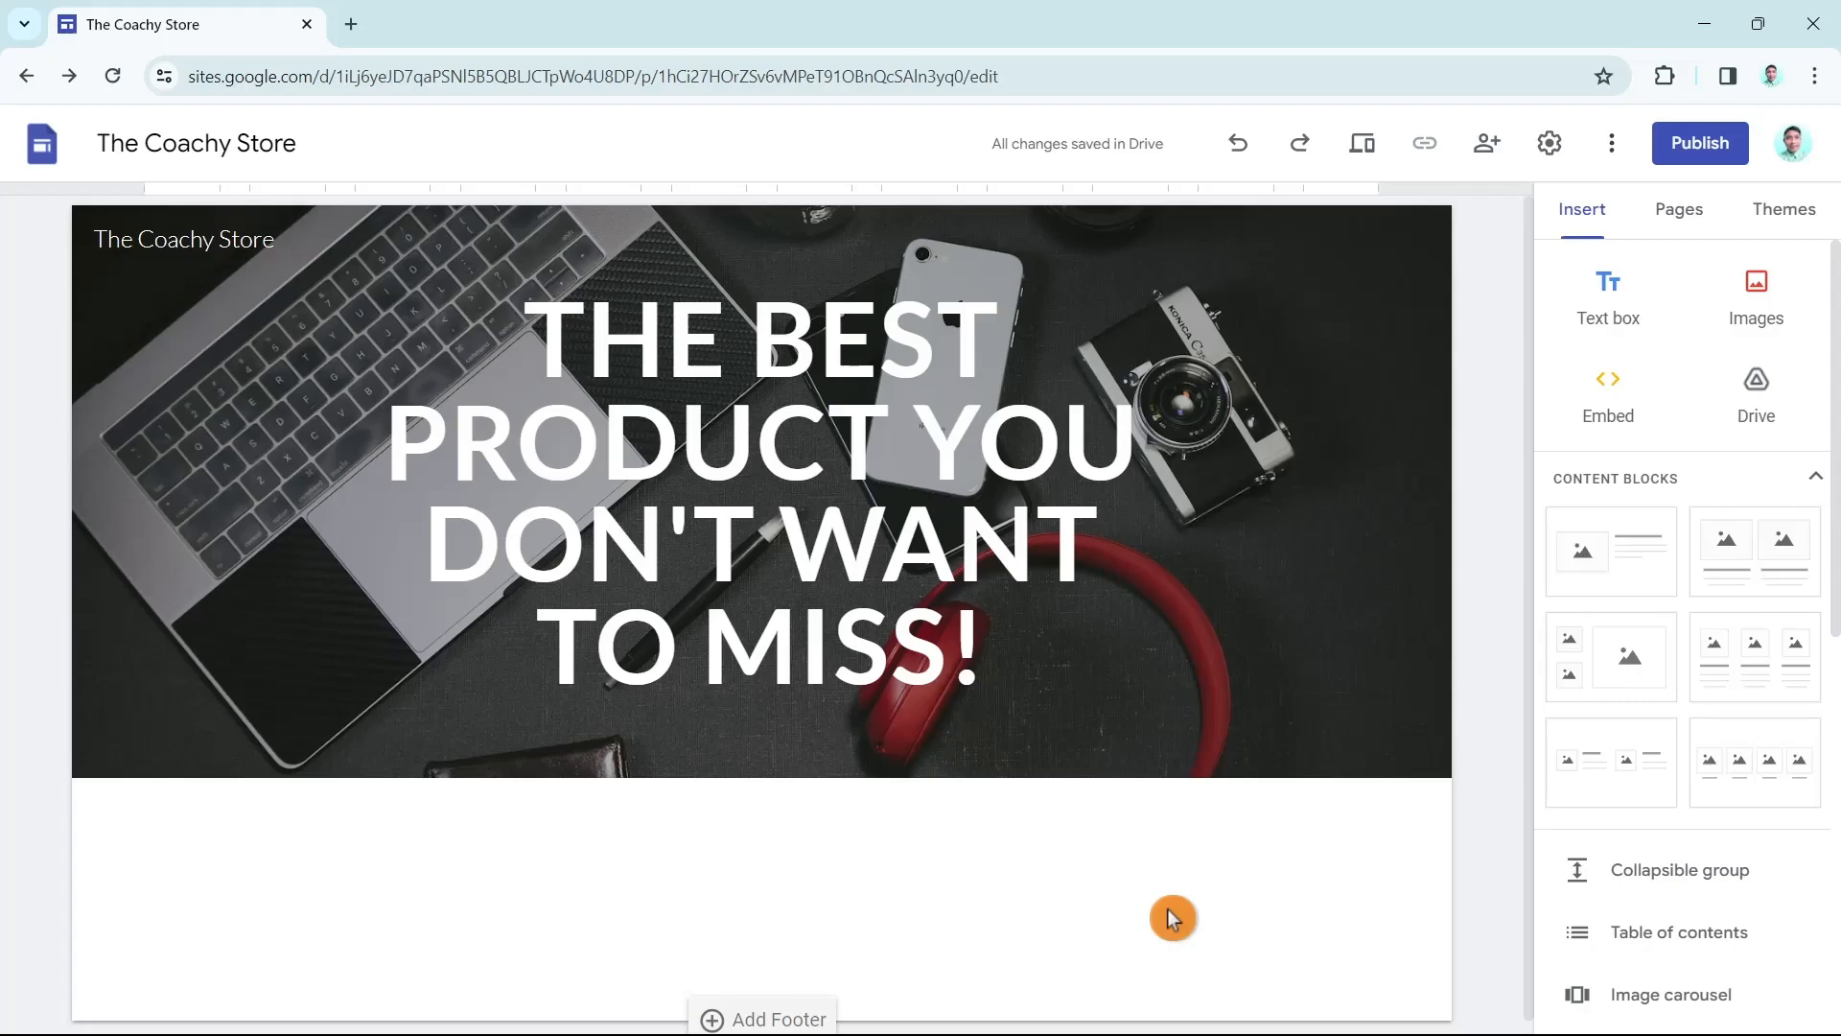
{"action": "scroll", "coordinate": [1067, 807], "scroll_direction": "down", "scroll_amount": 1}
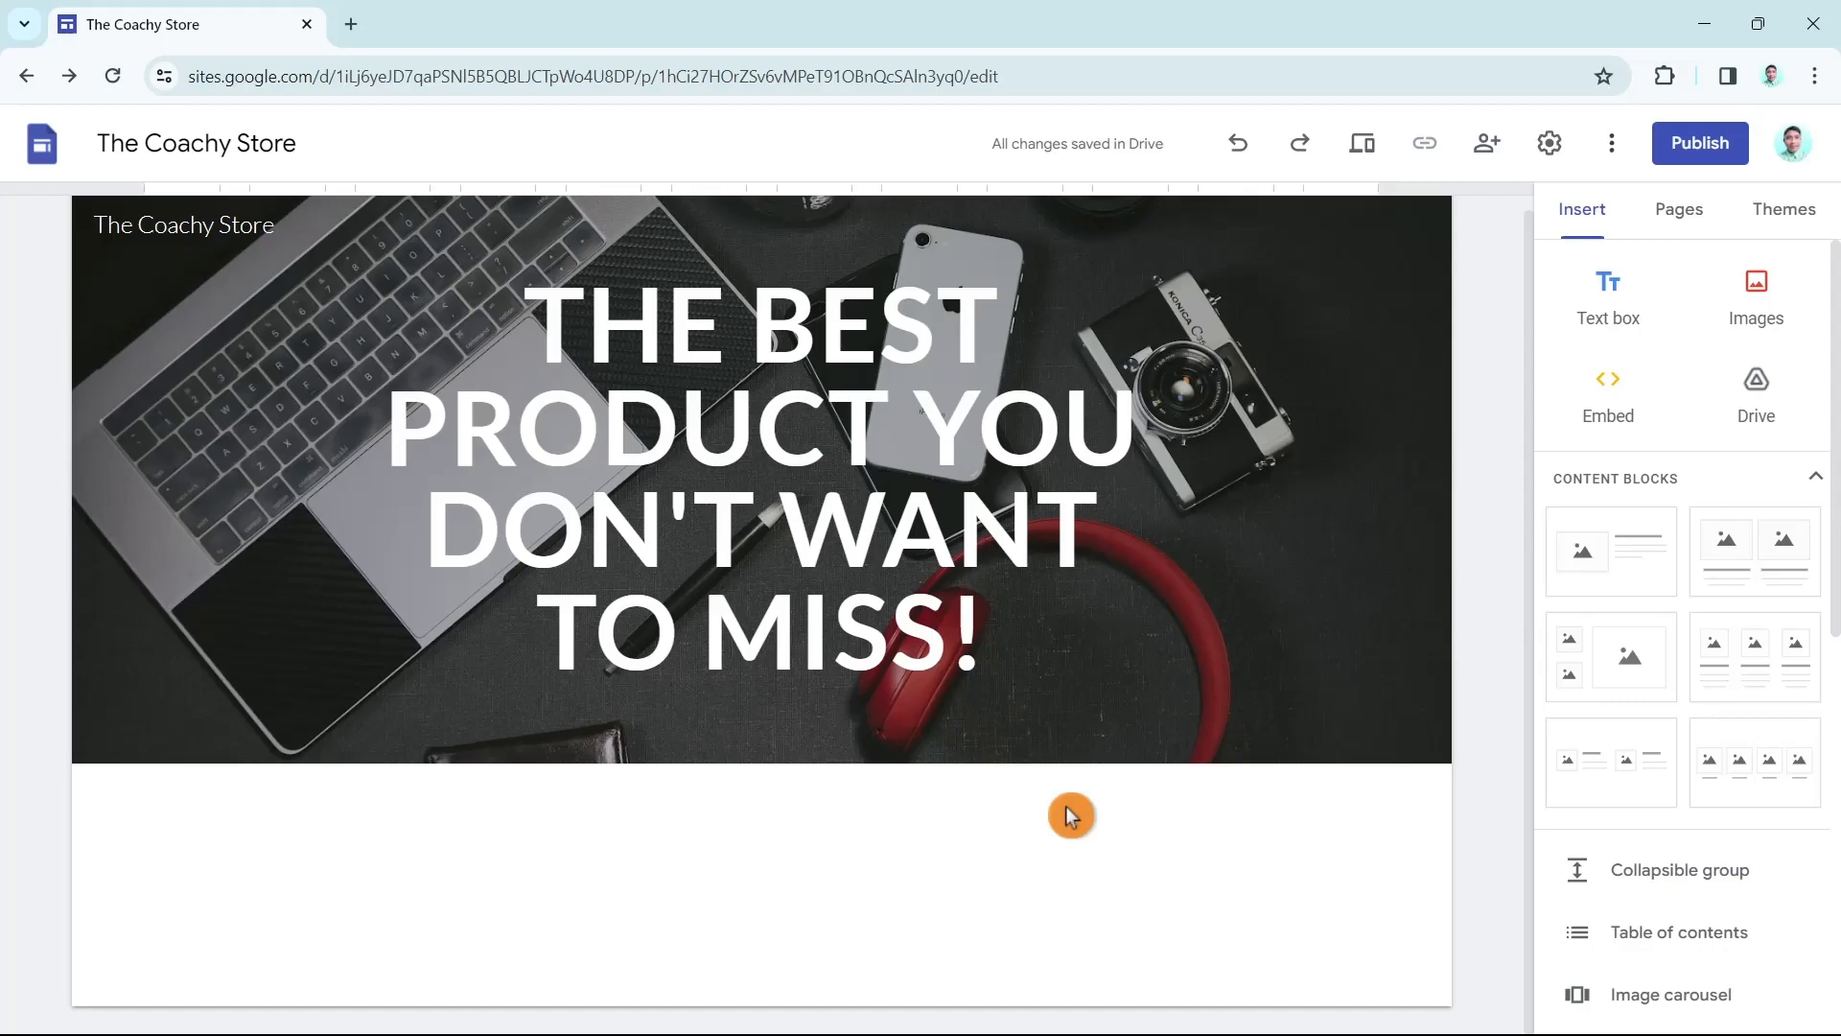
{"action": "left_click", "coordinate": [1641, 567]}
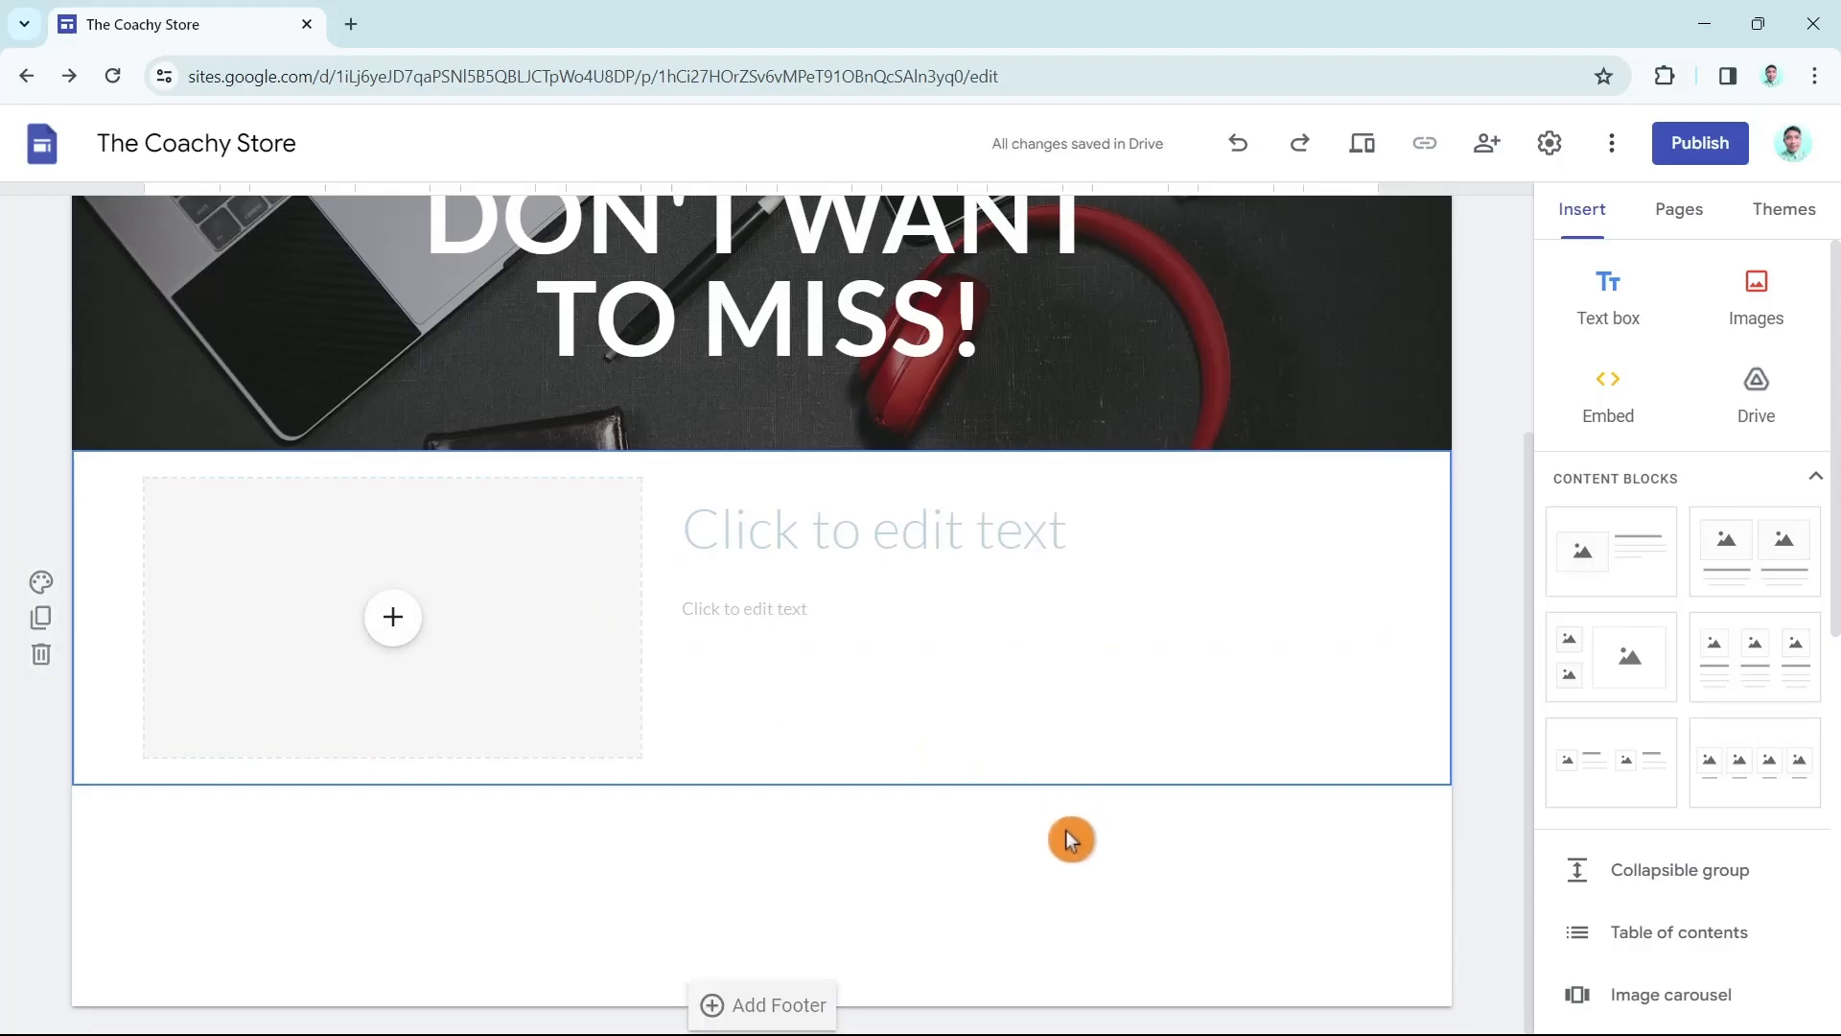
Fill the block's image placeholder with the teal wallet, coffee and mouse illustration from a Google Images search for "digital product"
{"action": "left_click", "coordinate": [394, 619]}
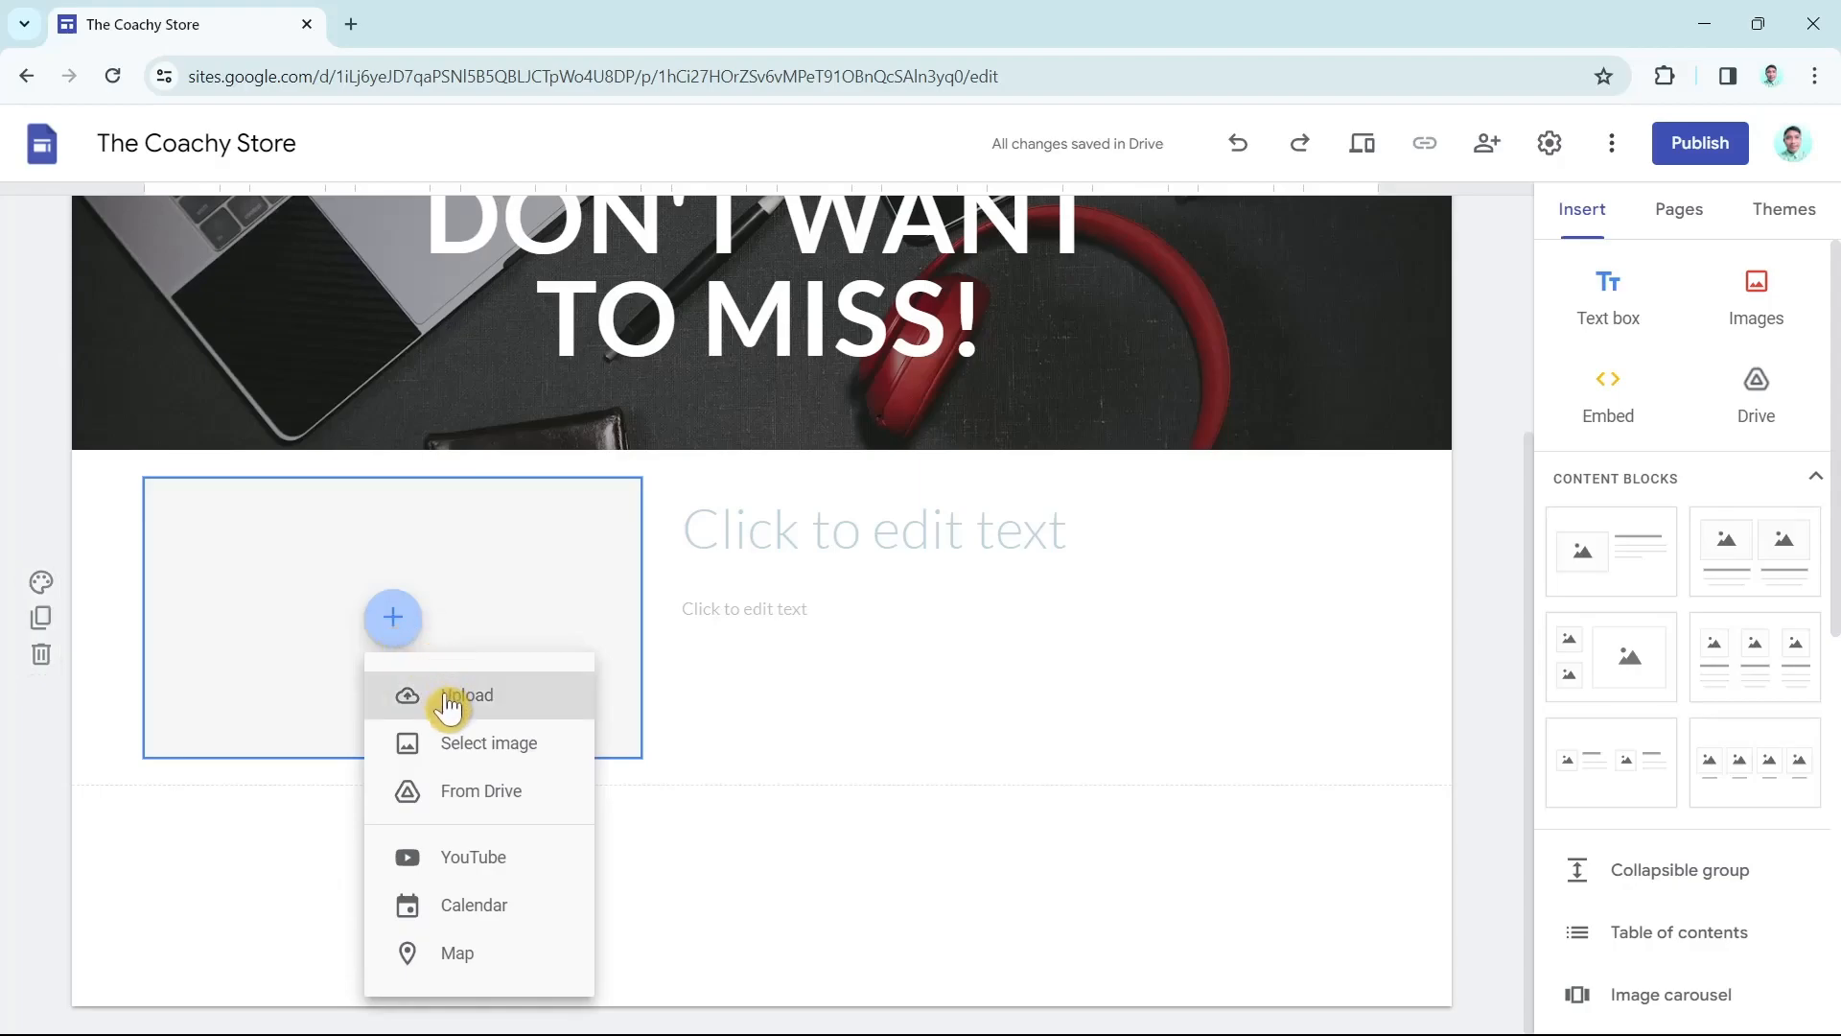
{"action": "left_click", "coordinate": [534, 765]}
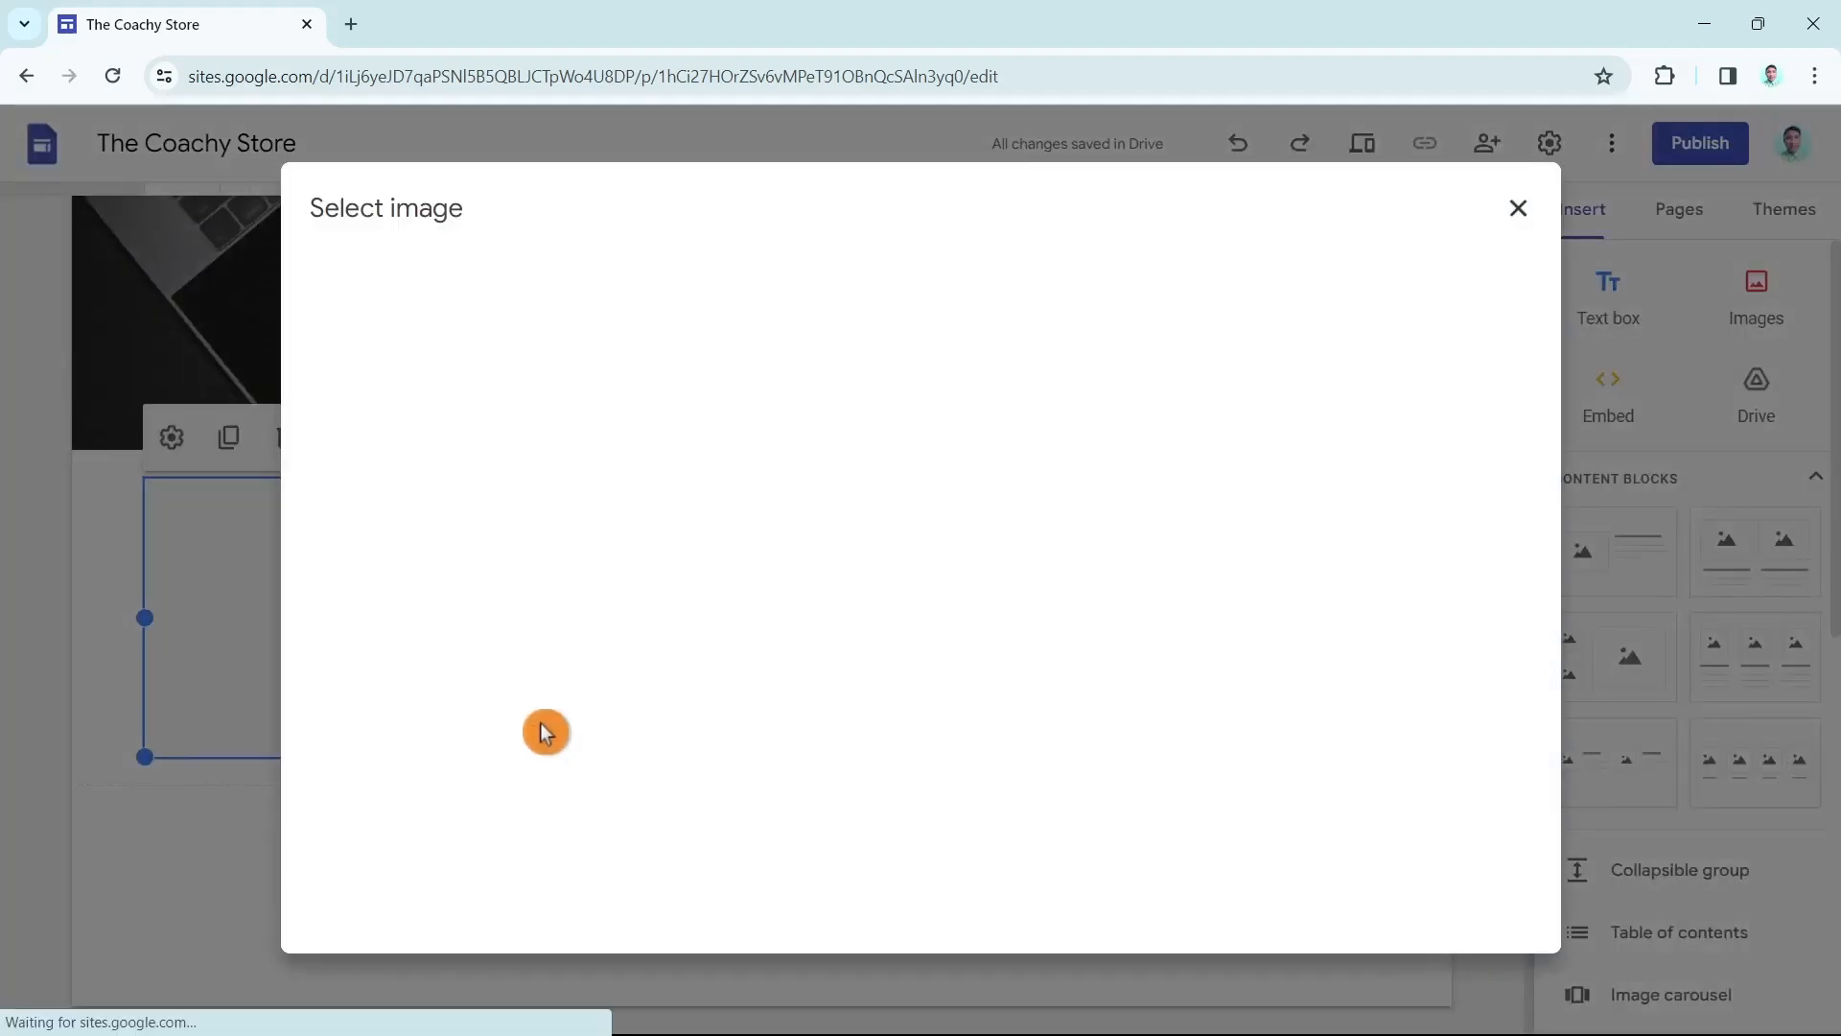
{"action": "left_click", "coordinate": [585, 280]}
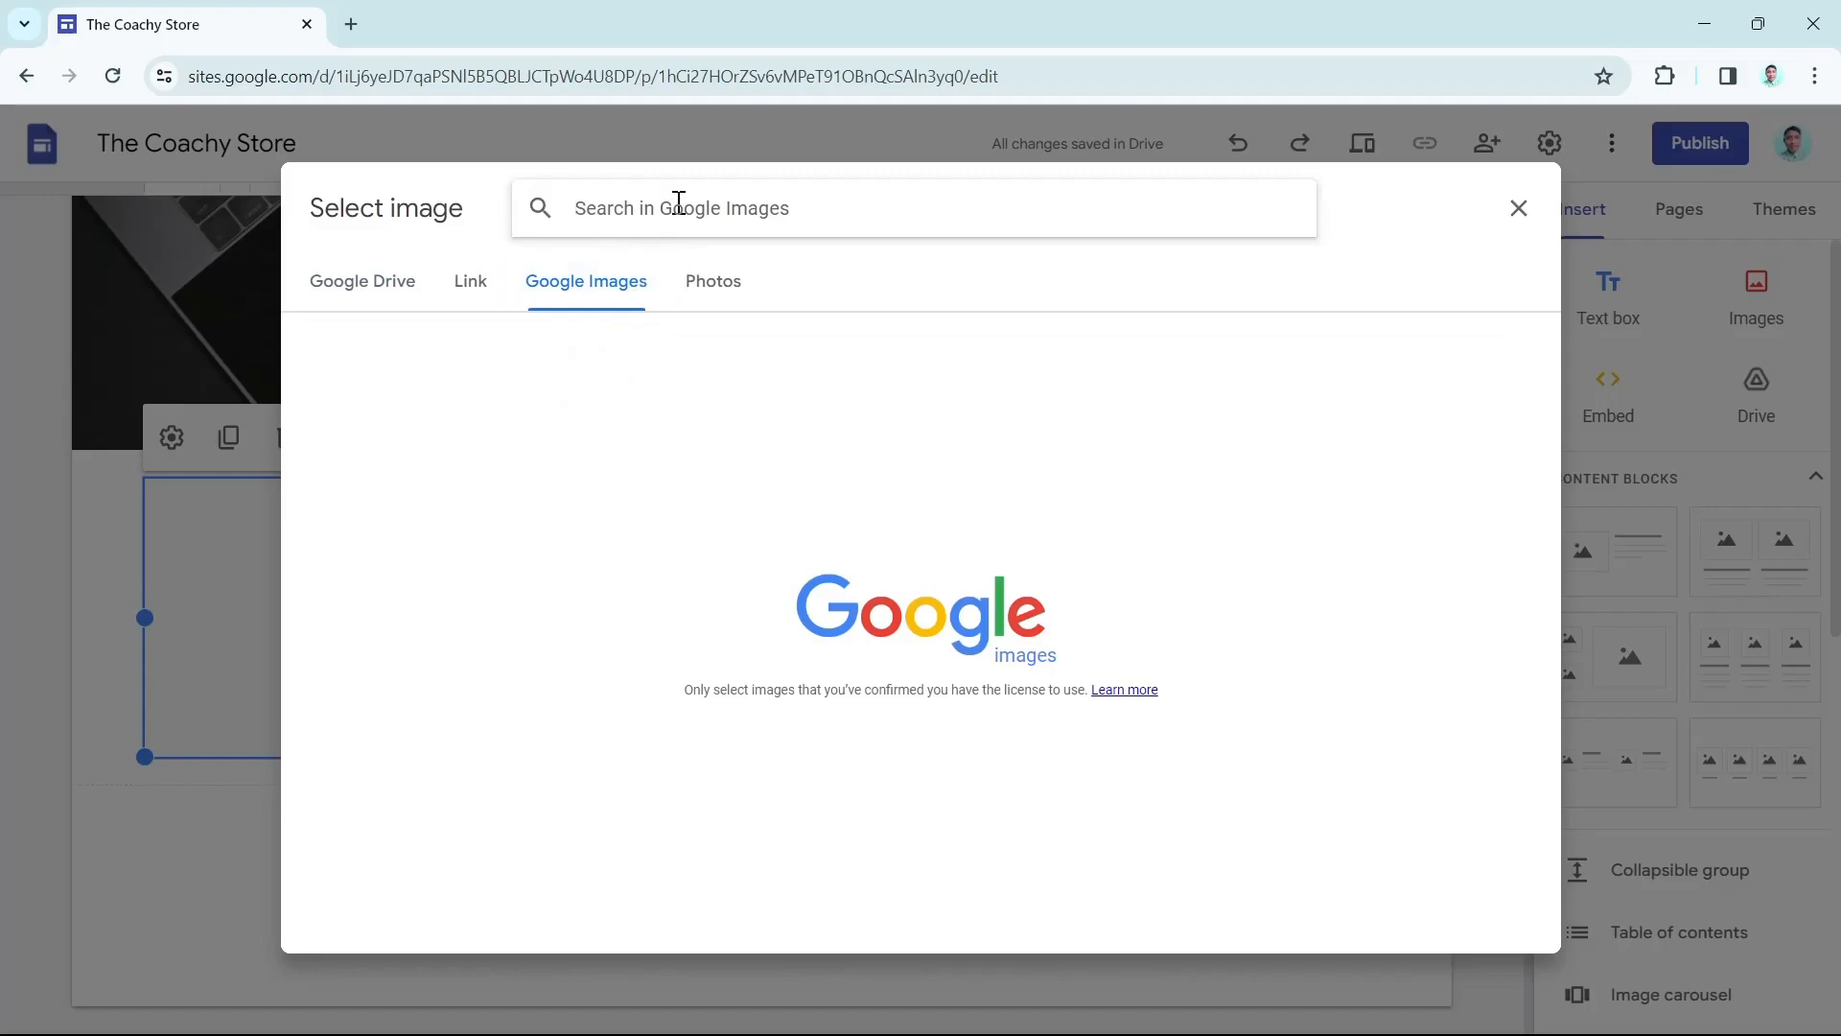
{"action": "type", "text": "digital"}
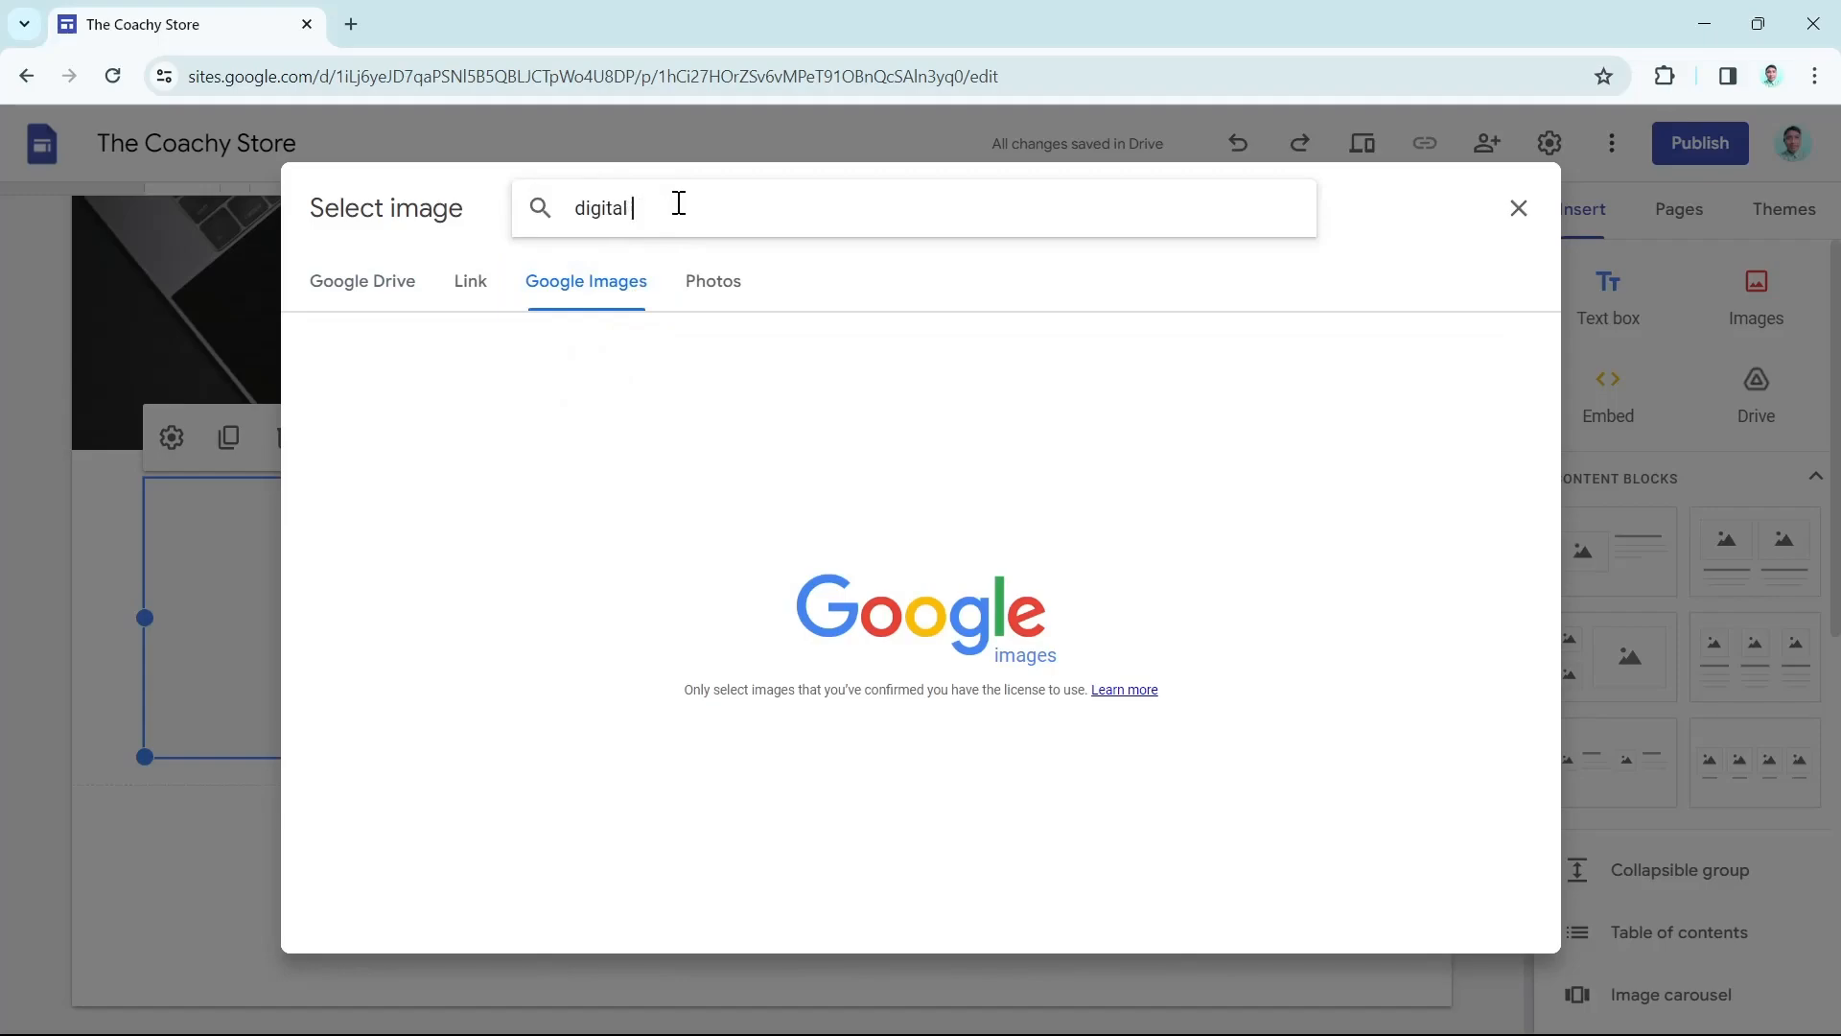
{"action": "type", "text": " product"}
{"action": "key", "text": "Return"}
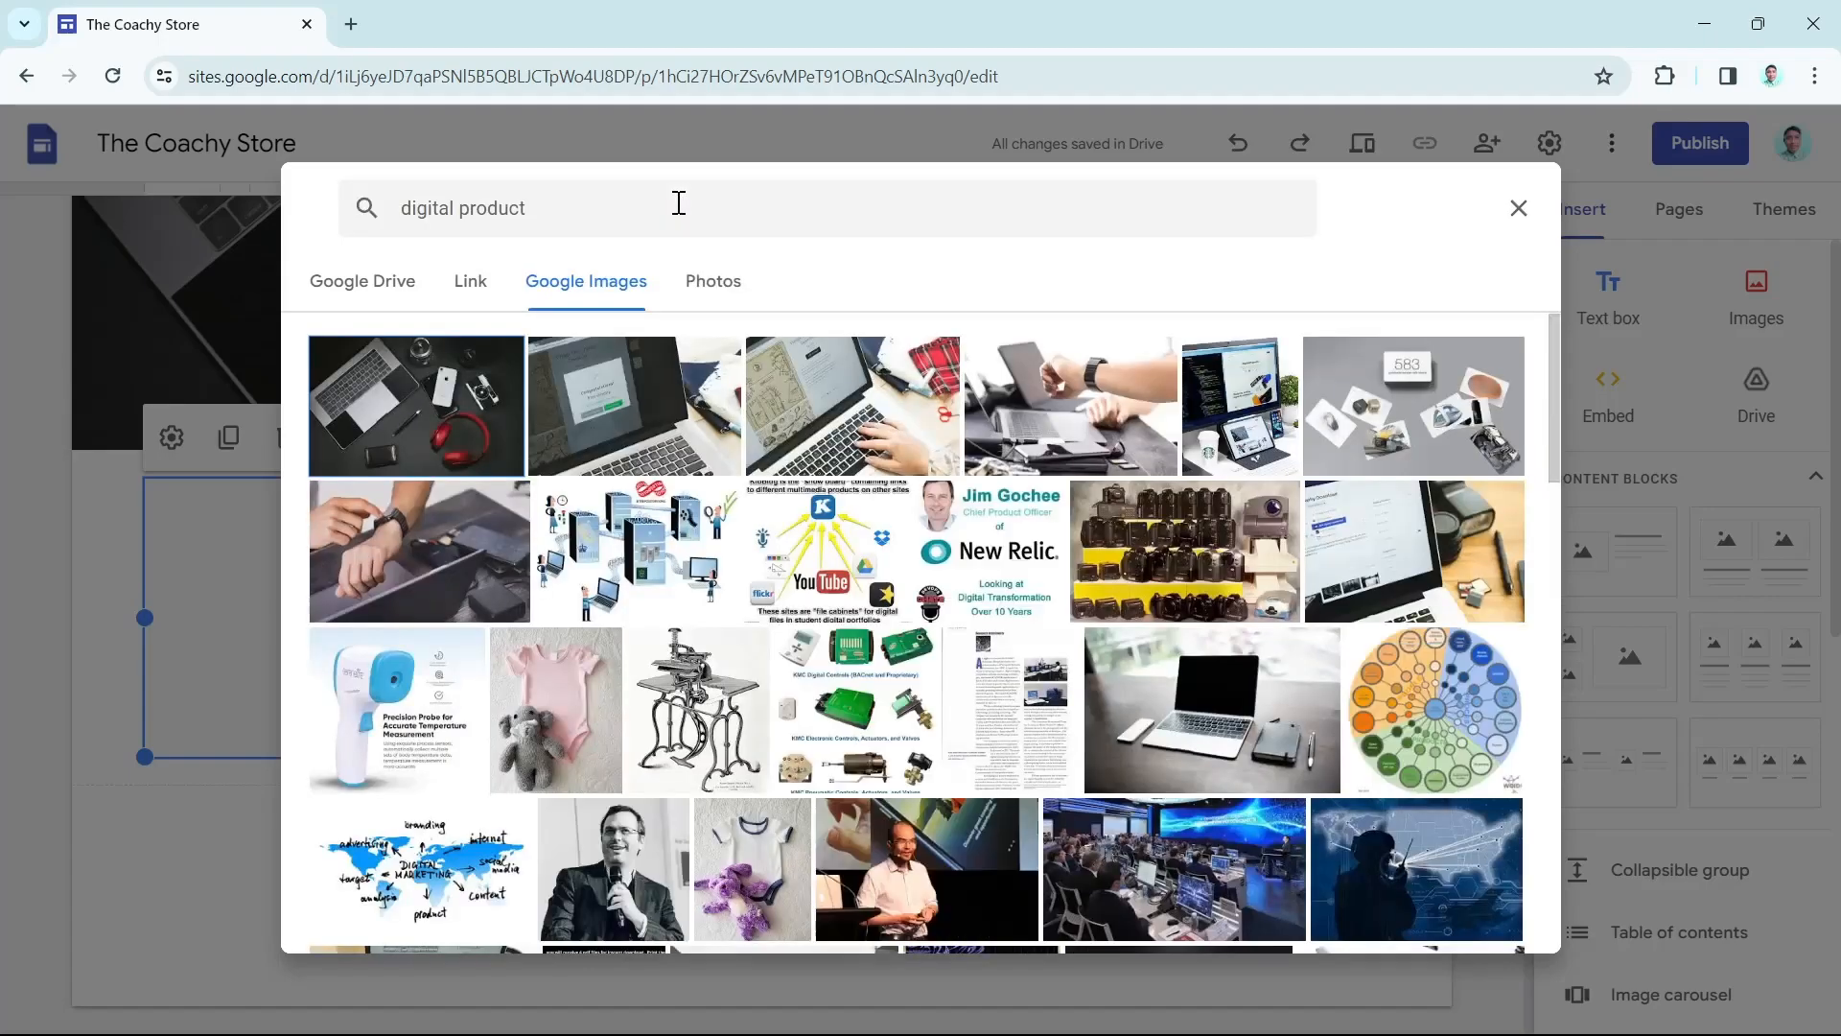
{"action": "scroll", "coordinate": [1039, 493], "scroll_direction": "down", "scroll_amount": 2}
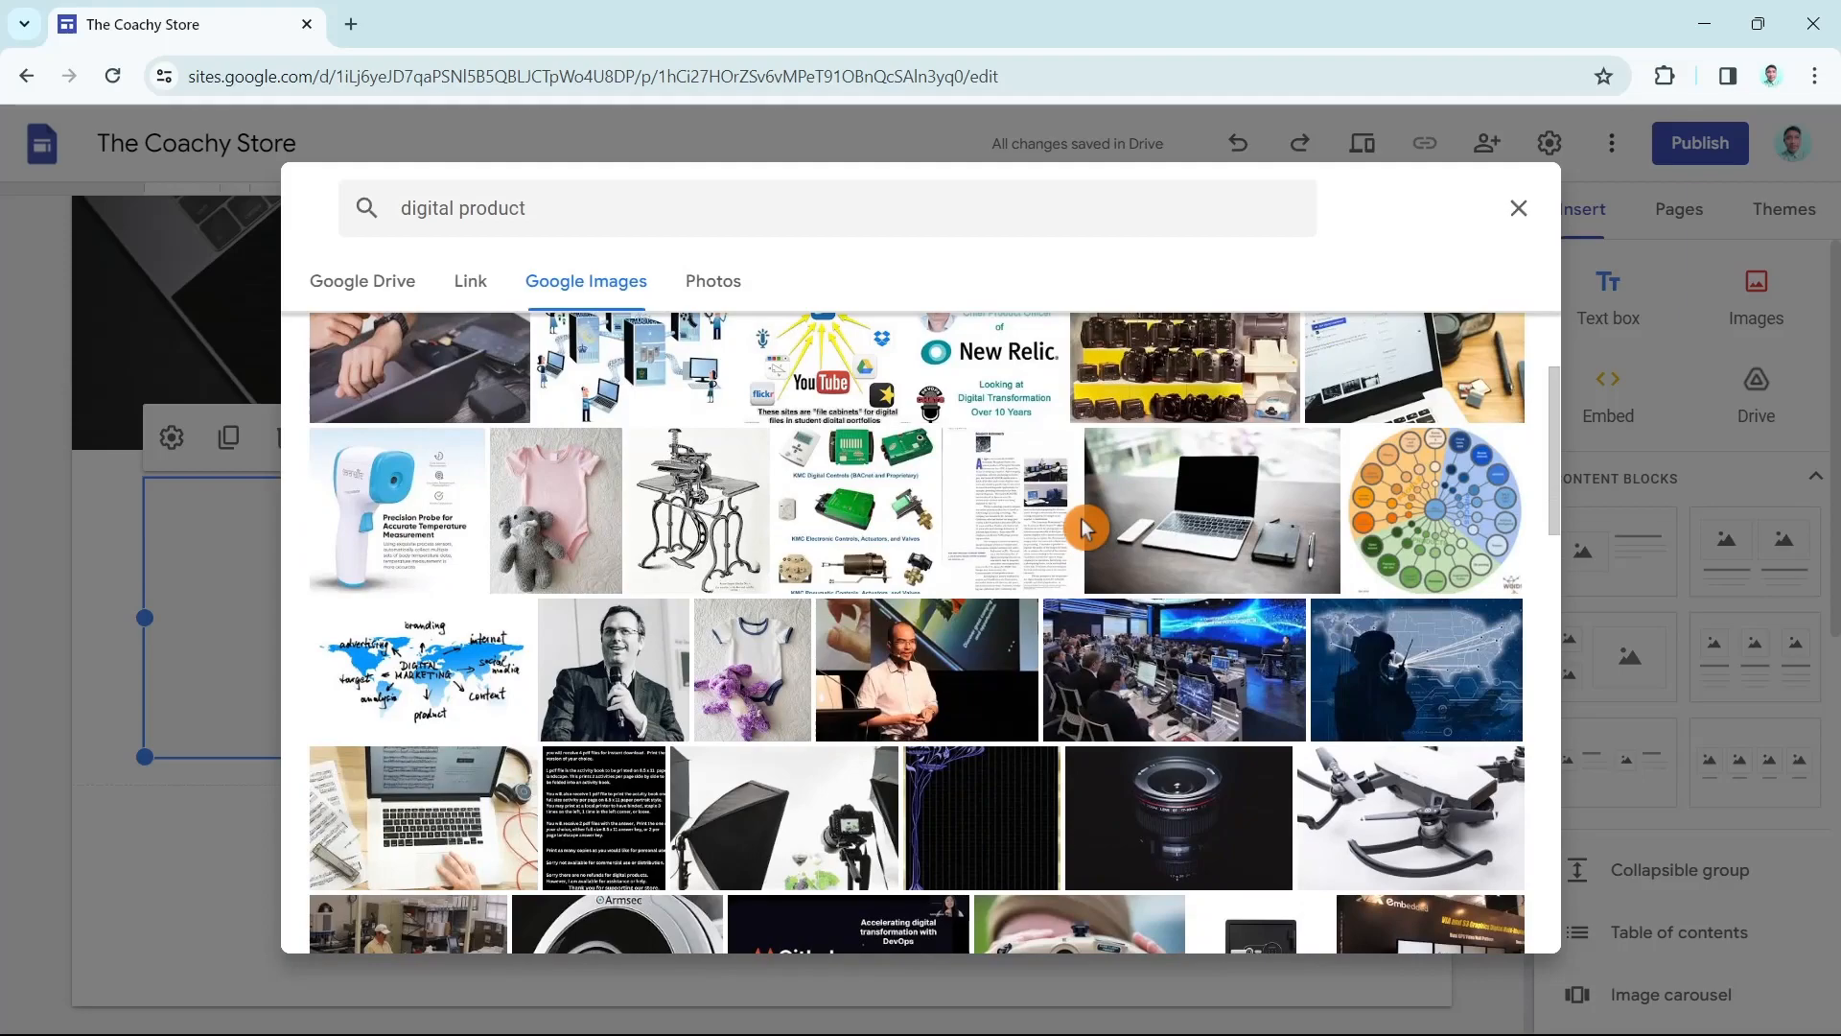
{"action": "scroll", "coordinate": [1081, 527], "scroll_direction": "down", "scroll_amount": 4}
{"action": "scroll", "coordinate": [1081, 528], "scroll_direction": "down", "scroll_amount": 10}
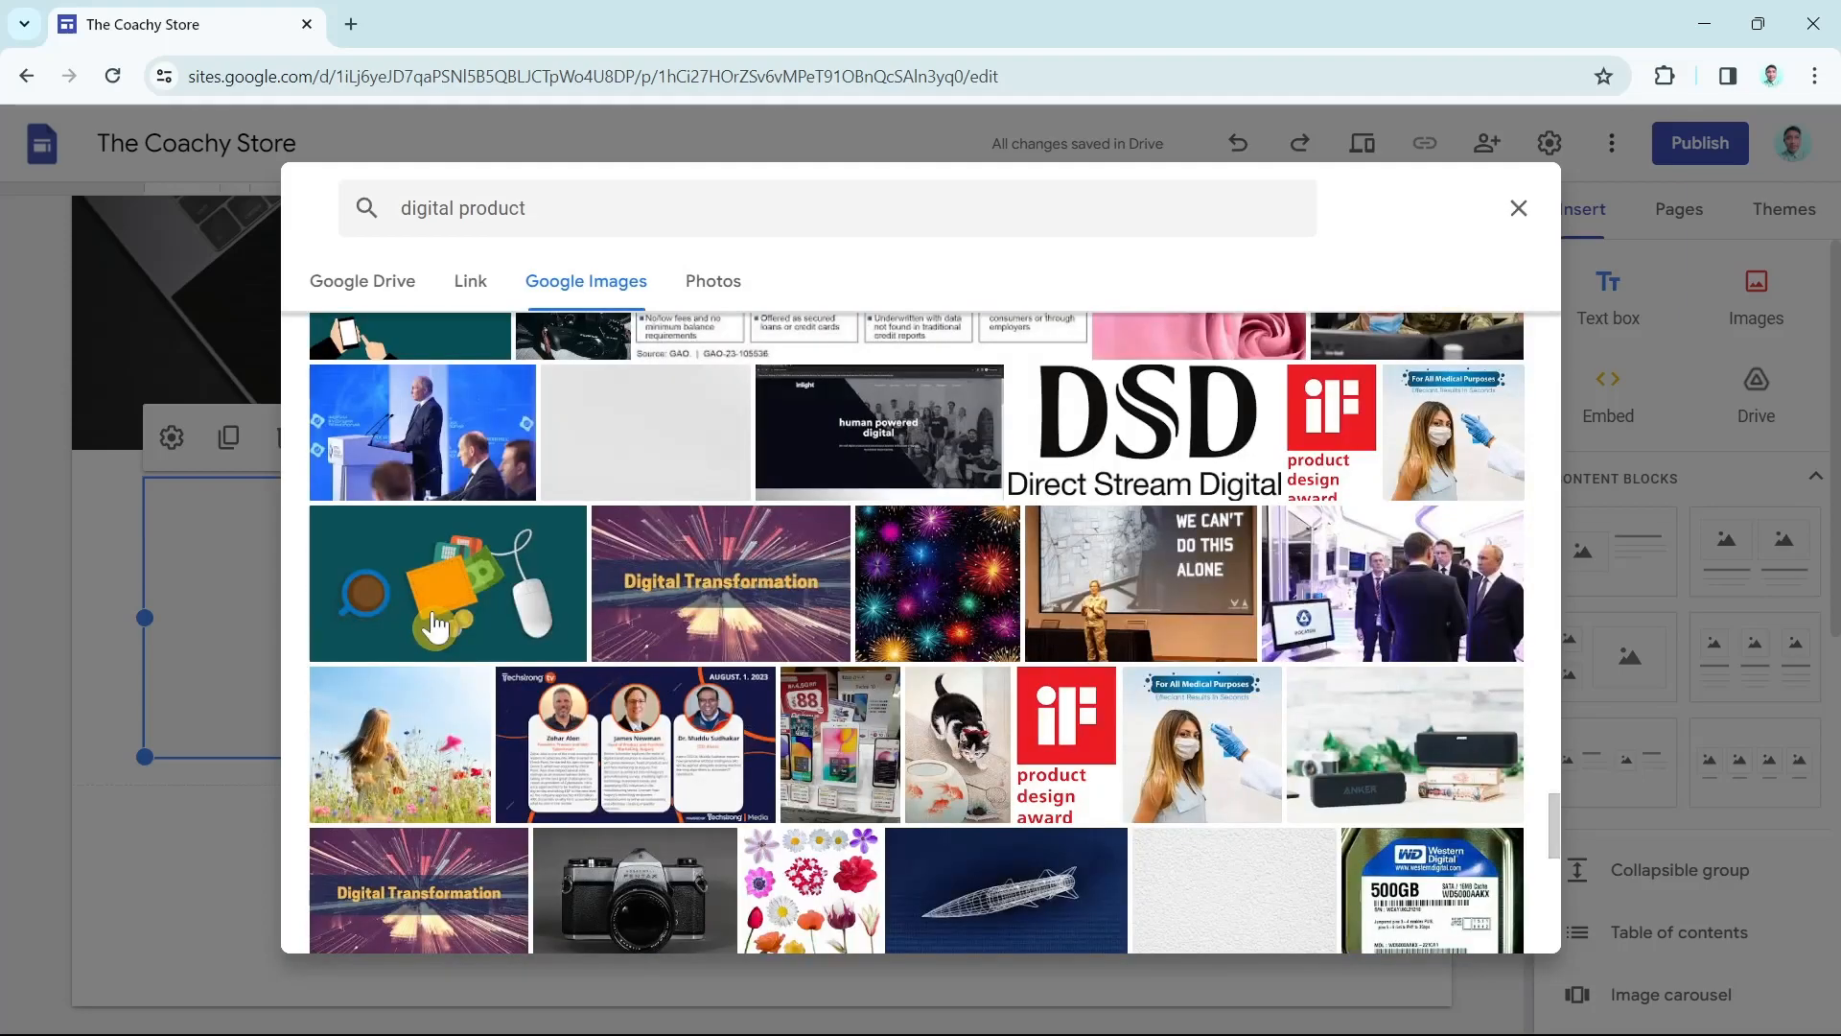
{"action": "left_click", "coordinate": [434, 625]}
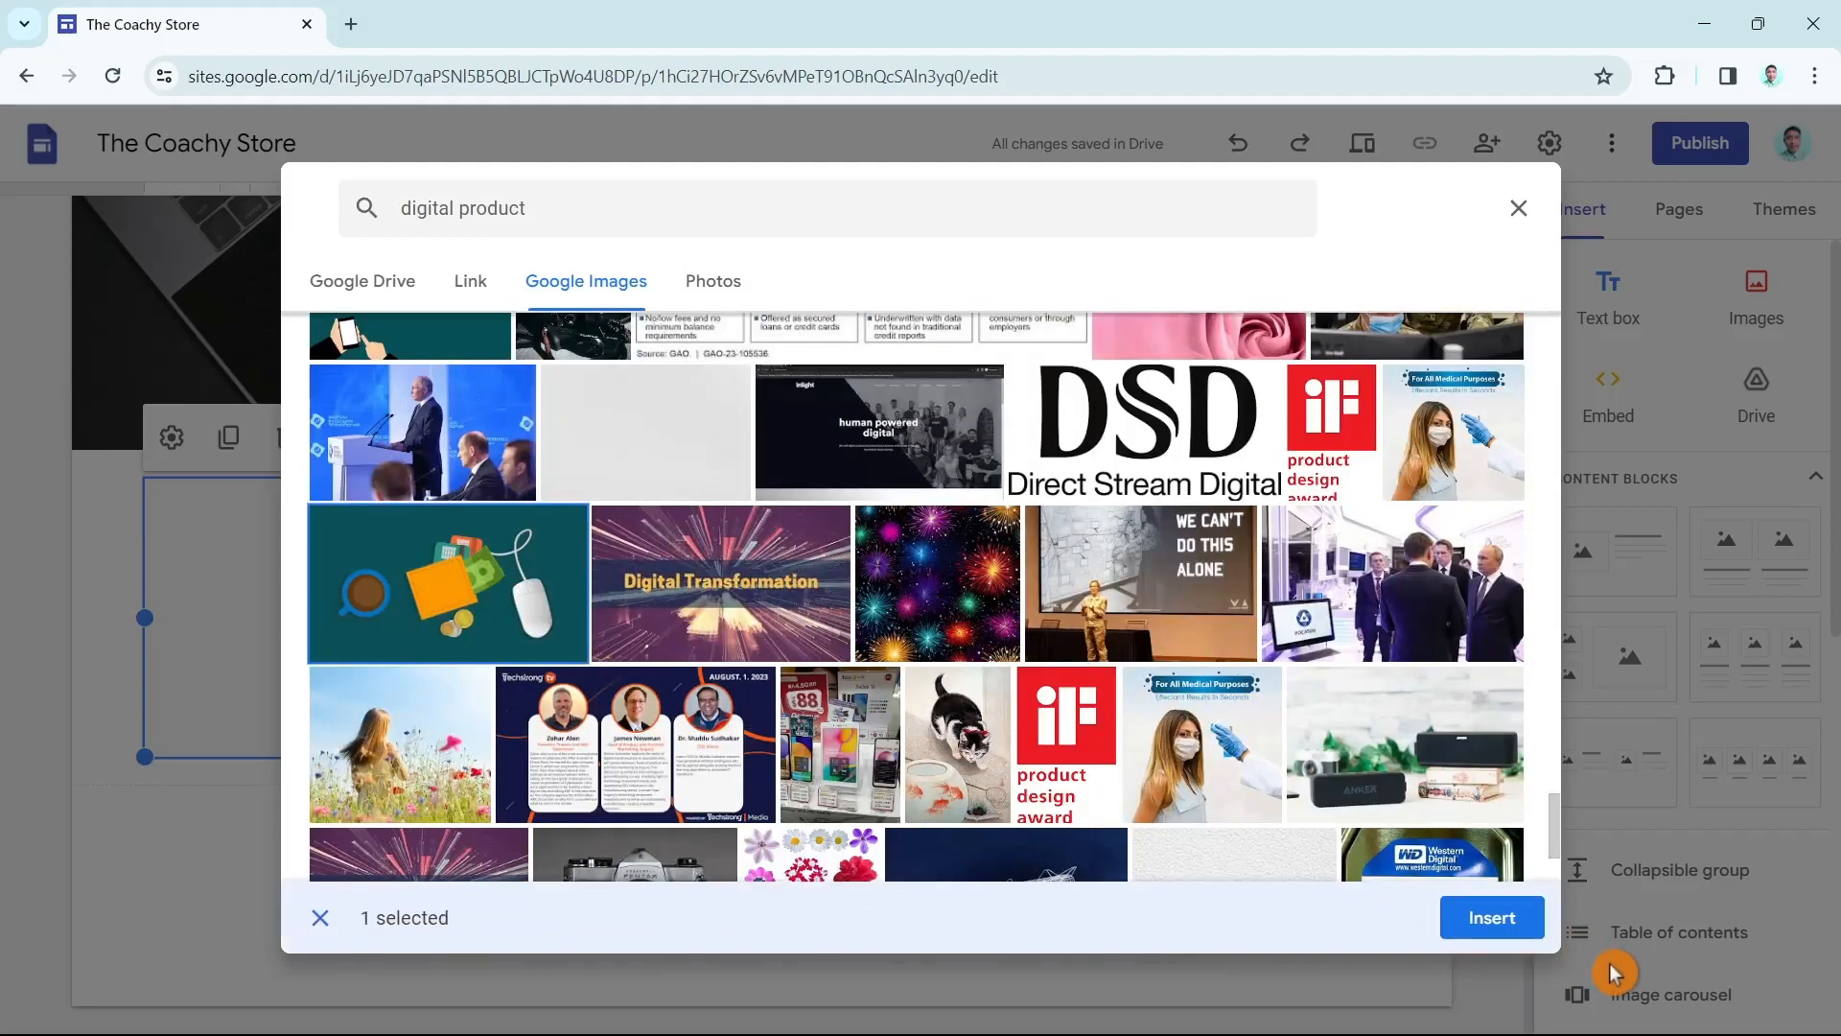
{"action": "left_click", "coordinate": [1477, 923]}
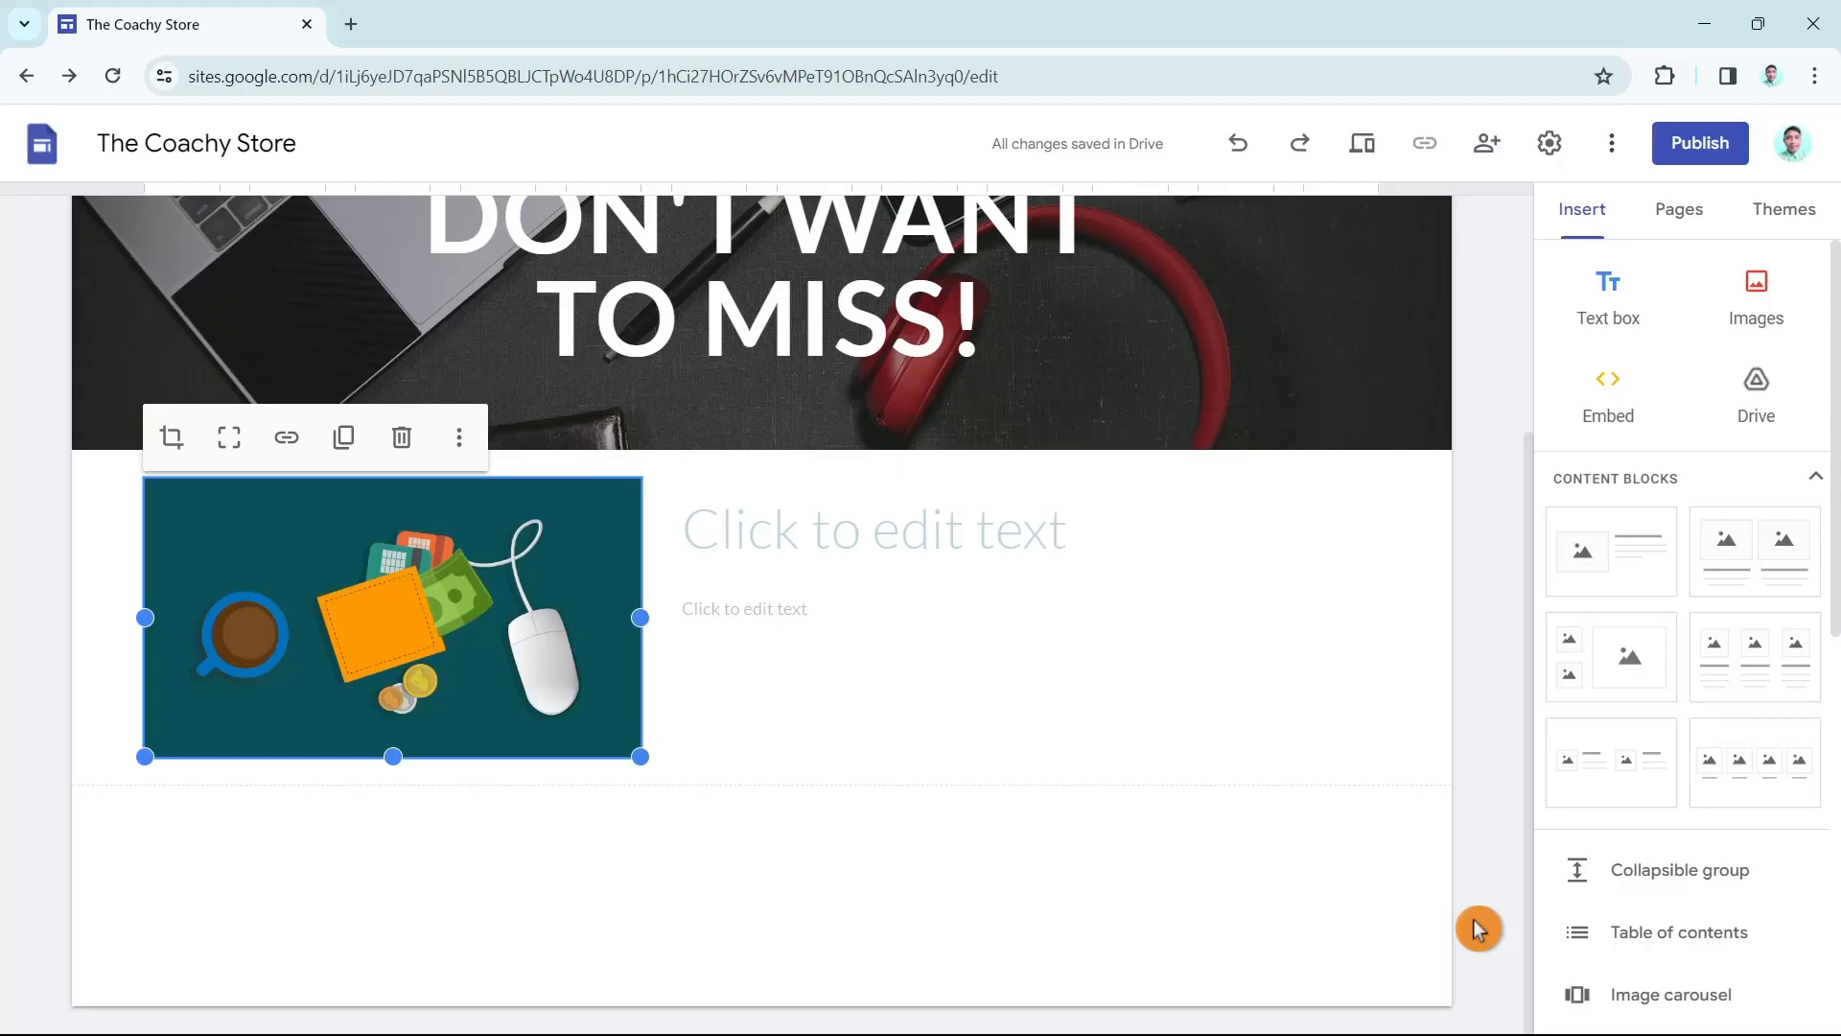
Enter "USE THIS ONE OF A KIND PRODUCT" as the heading beside the illustration
{"action": "left_click", "coordinate": [862, 512]}
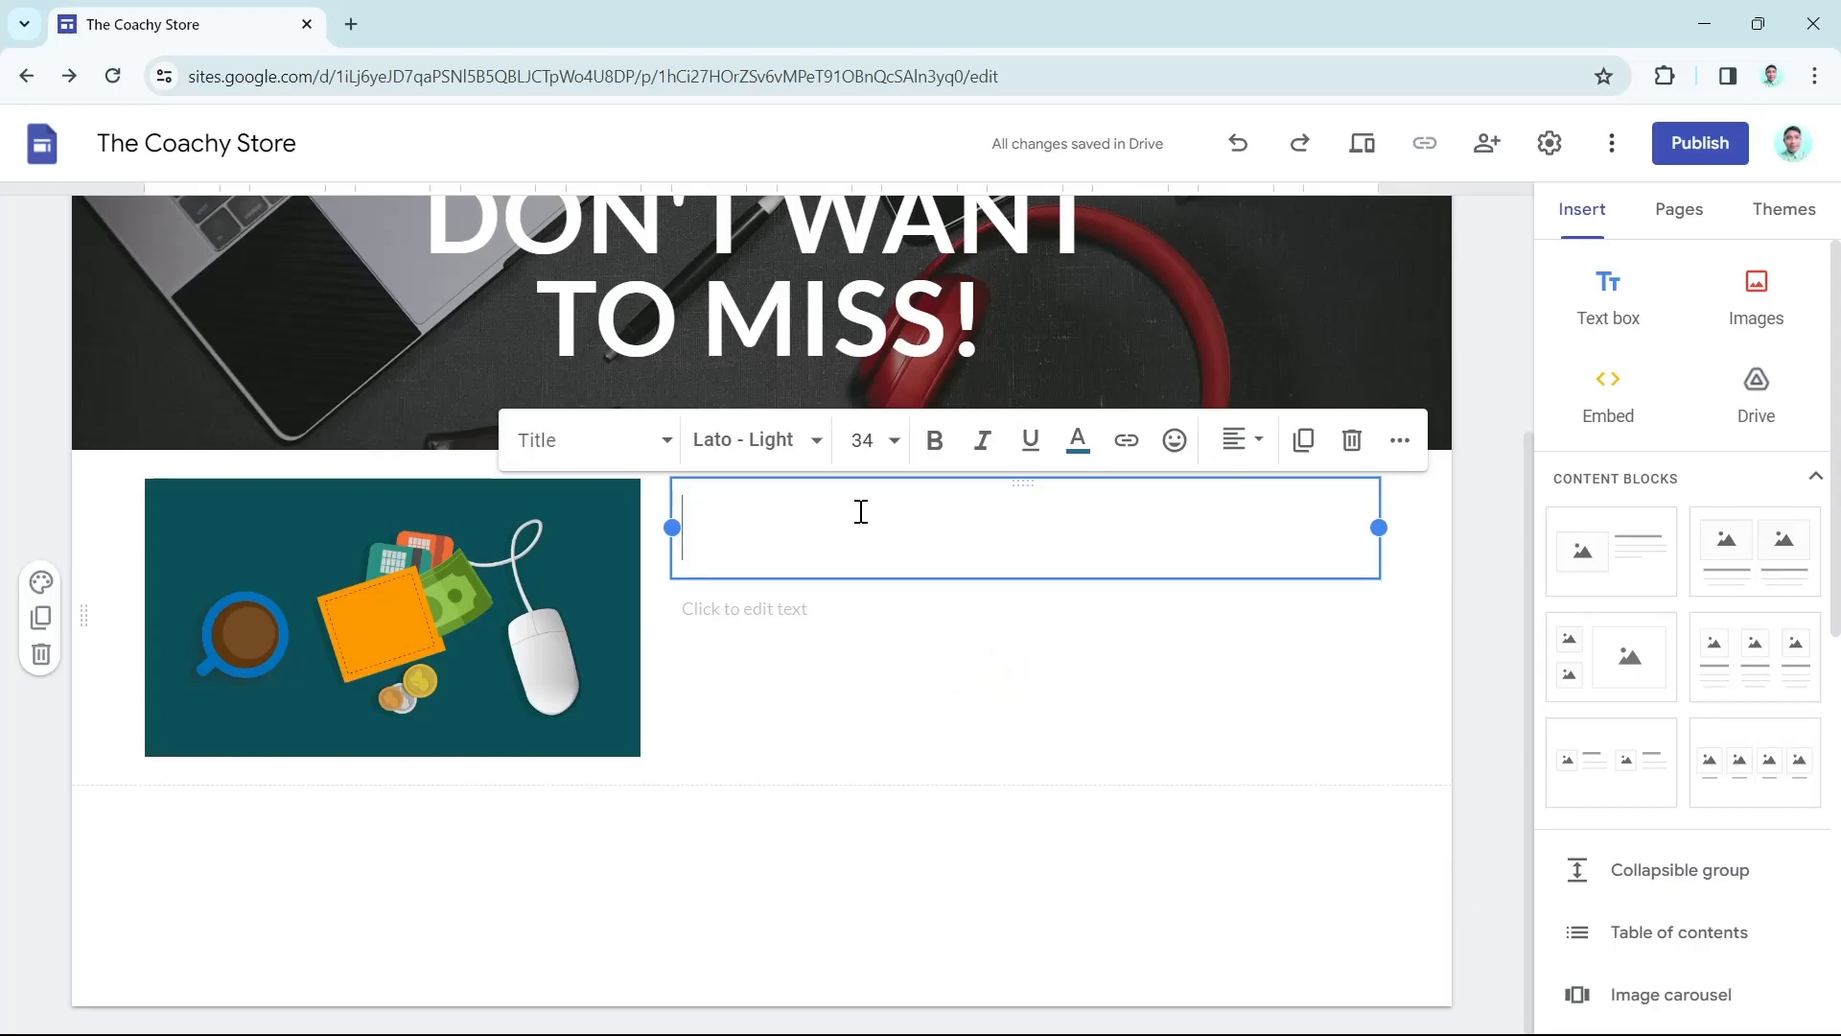
{"action": "type", "text": "Us"}
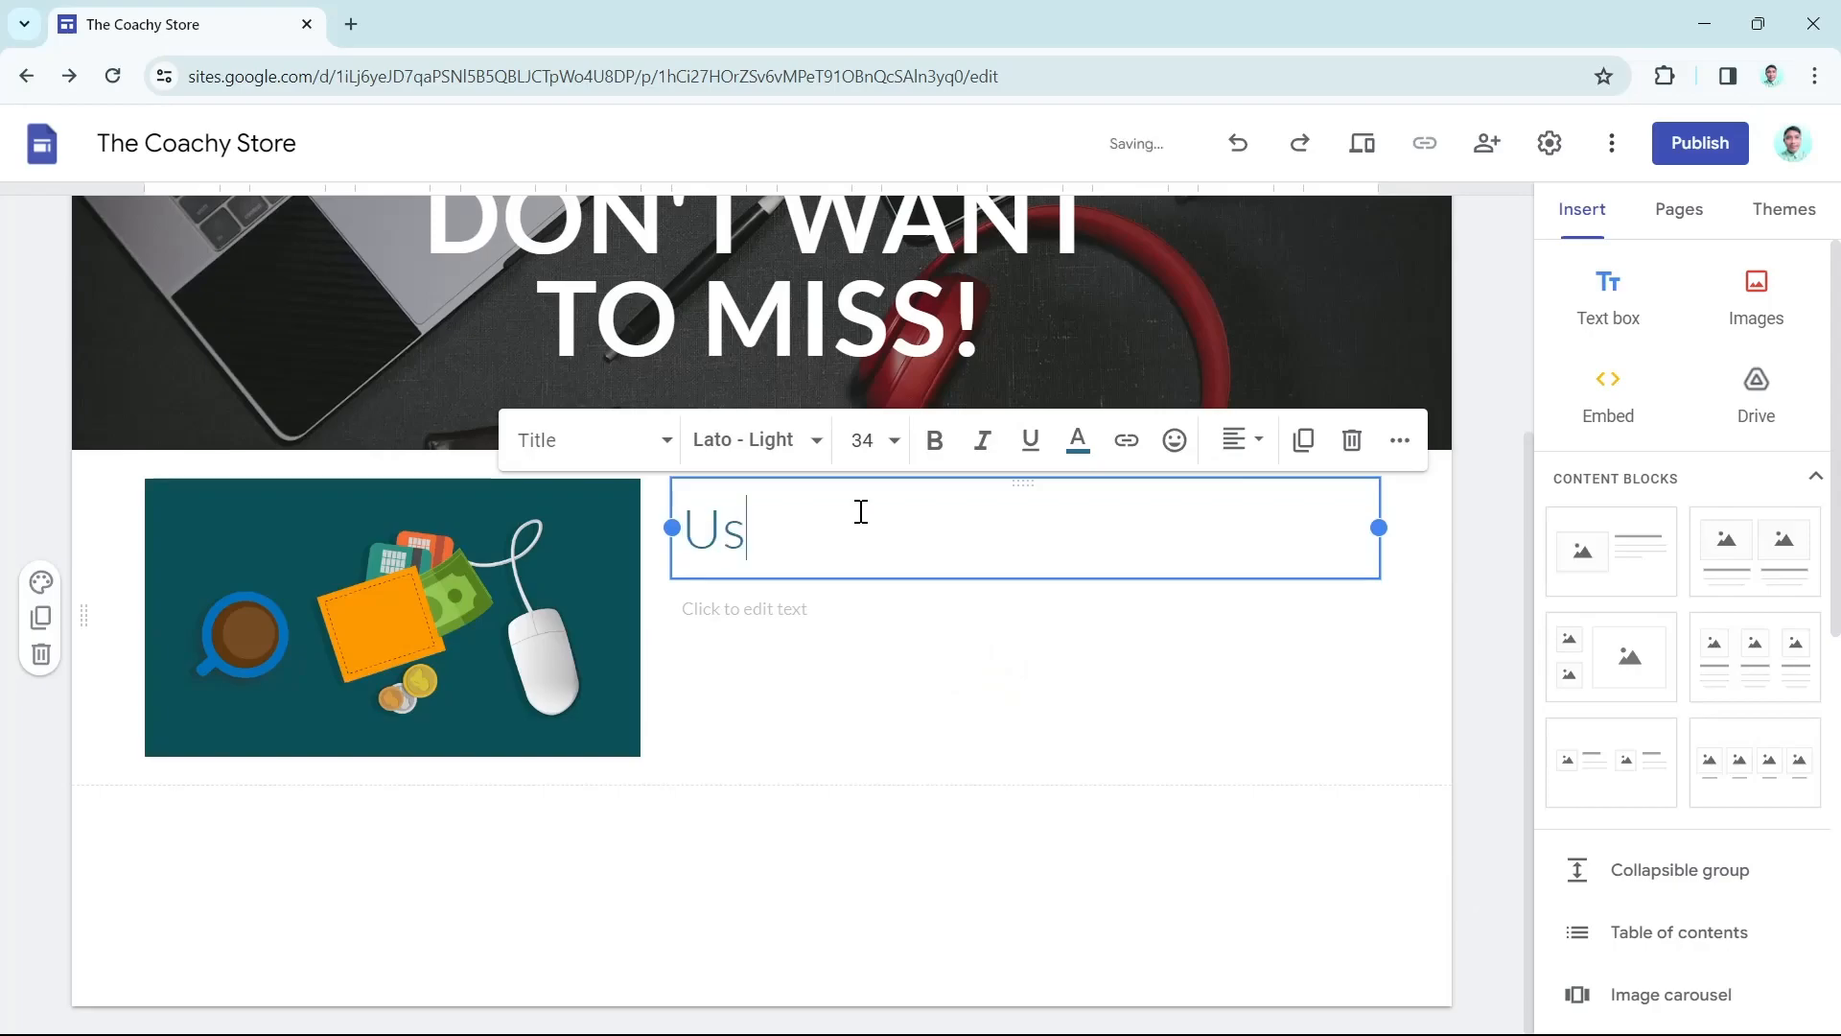
{"action": "type", "text": "e this "}
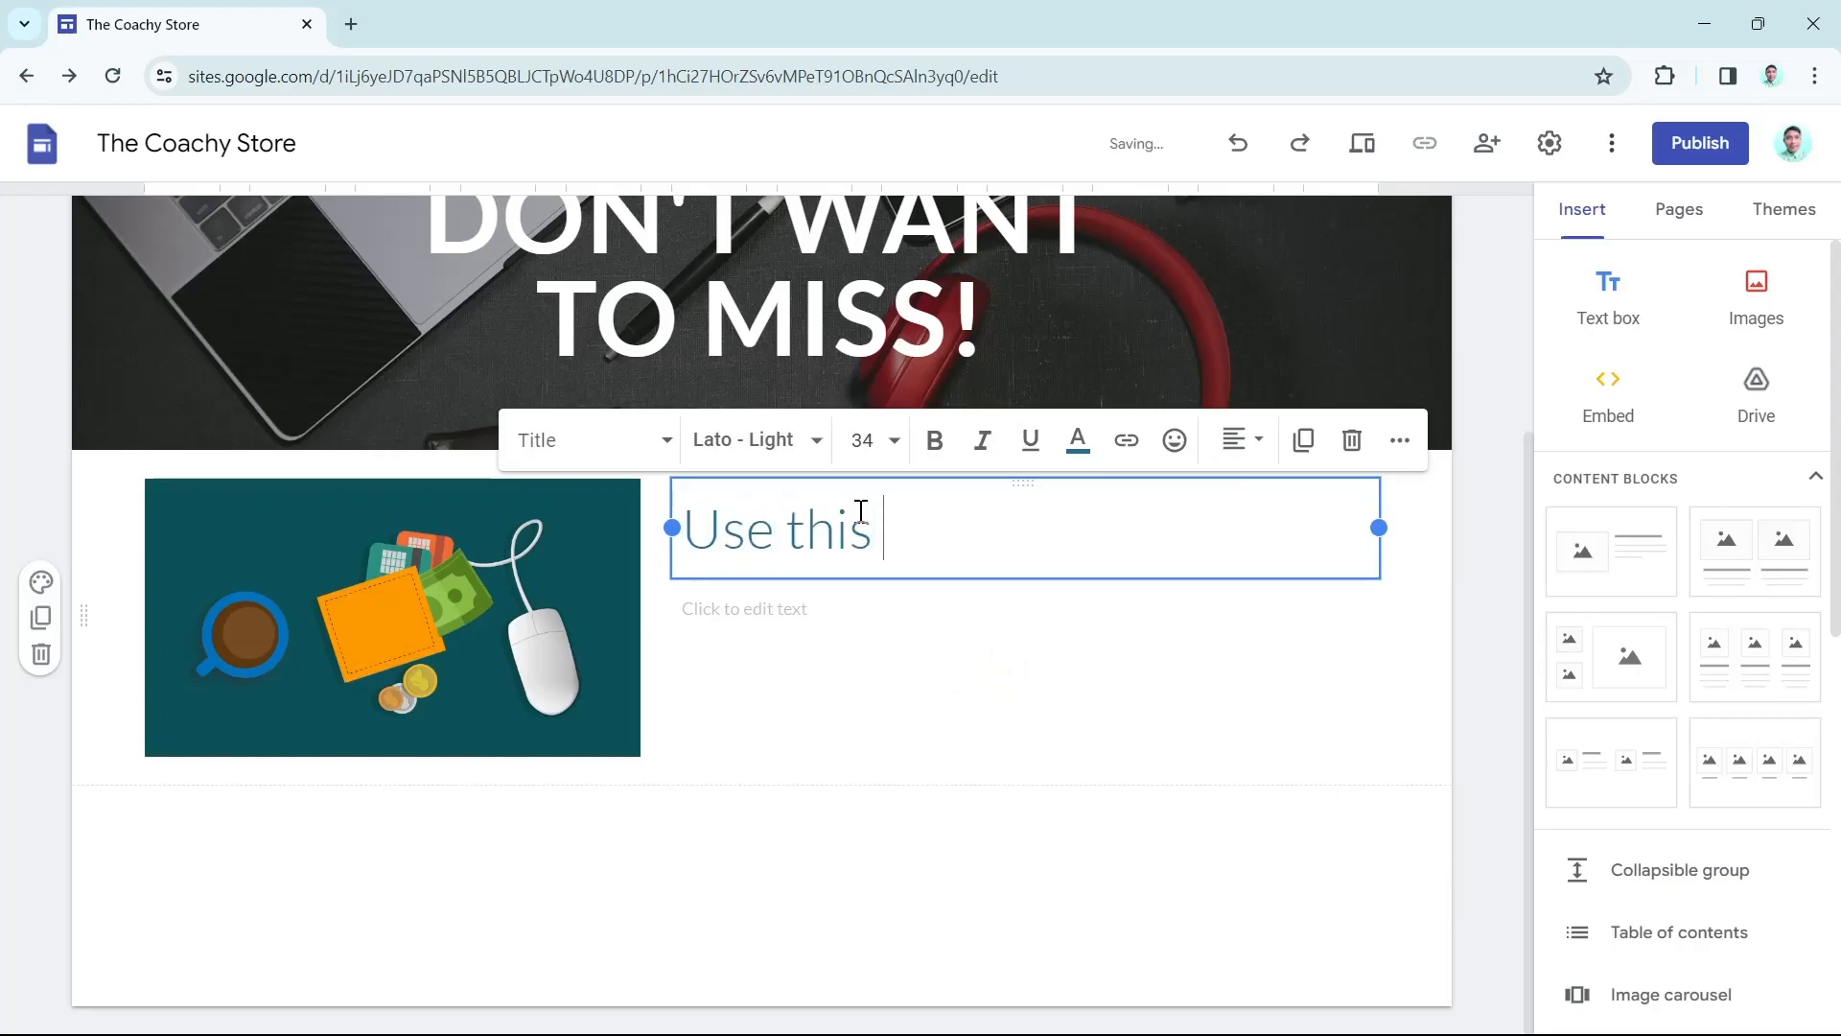
{"action": "type", "text": "one of a kind product"}
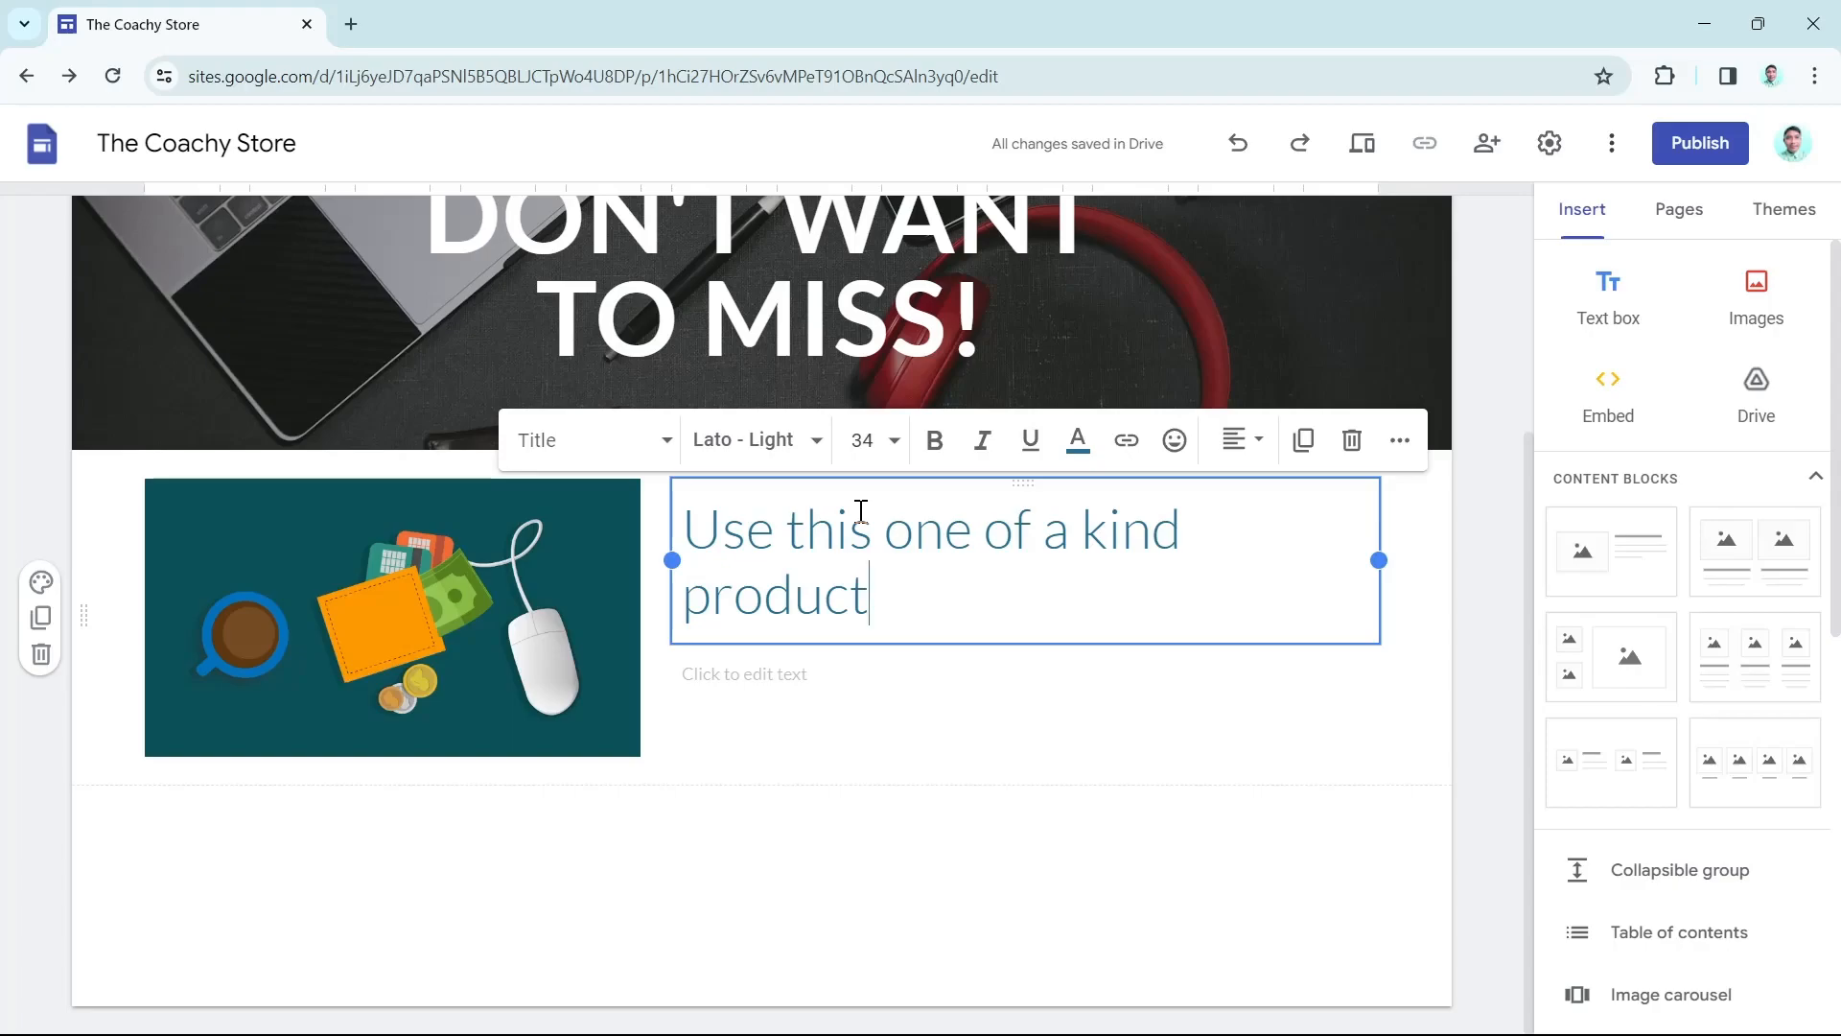
{"action": "left_click", "coordinate": [892, 778]}
Enter "Benifits that you can get:" in the text under the heading, followed by empty lines numbered 1. to 4
{"action": "left_click", "coordinate": [814, 661]}
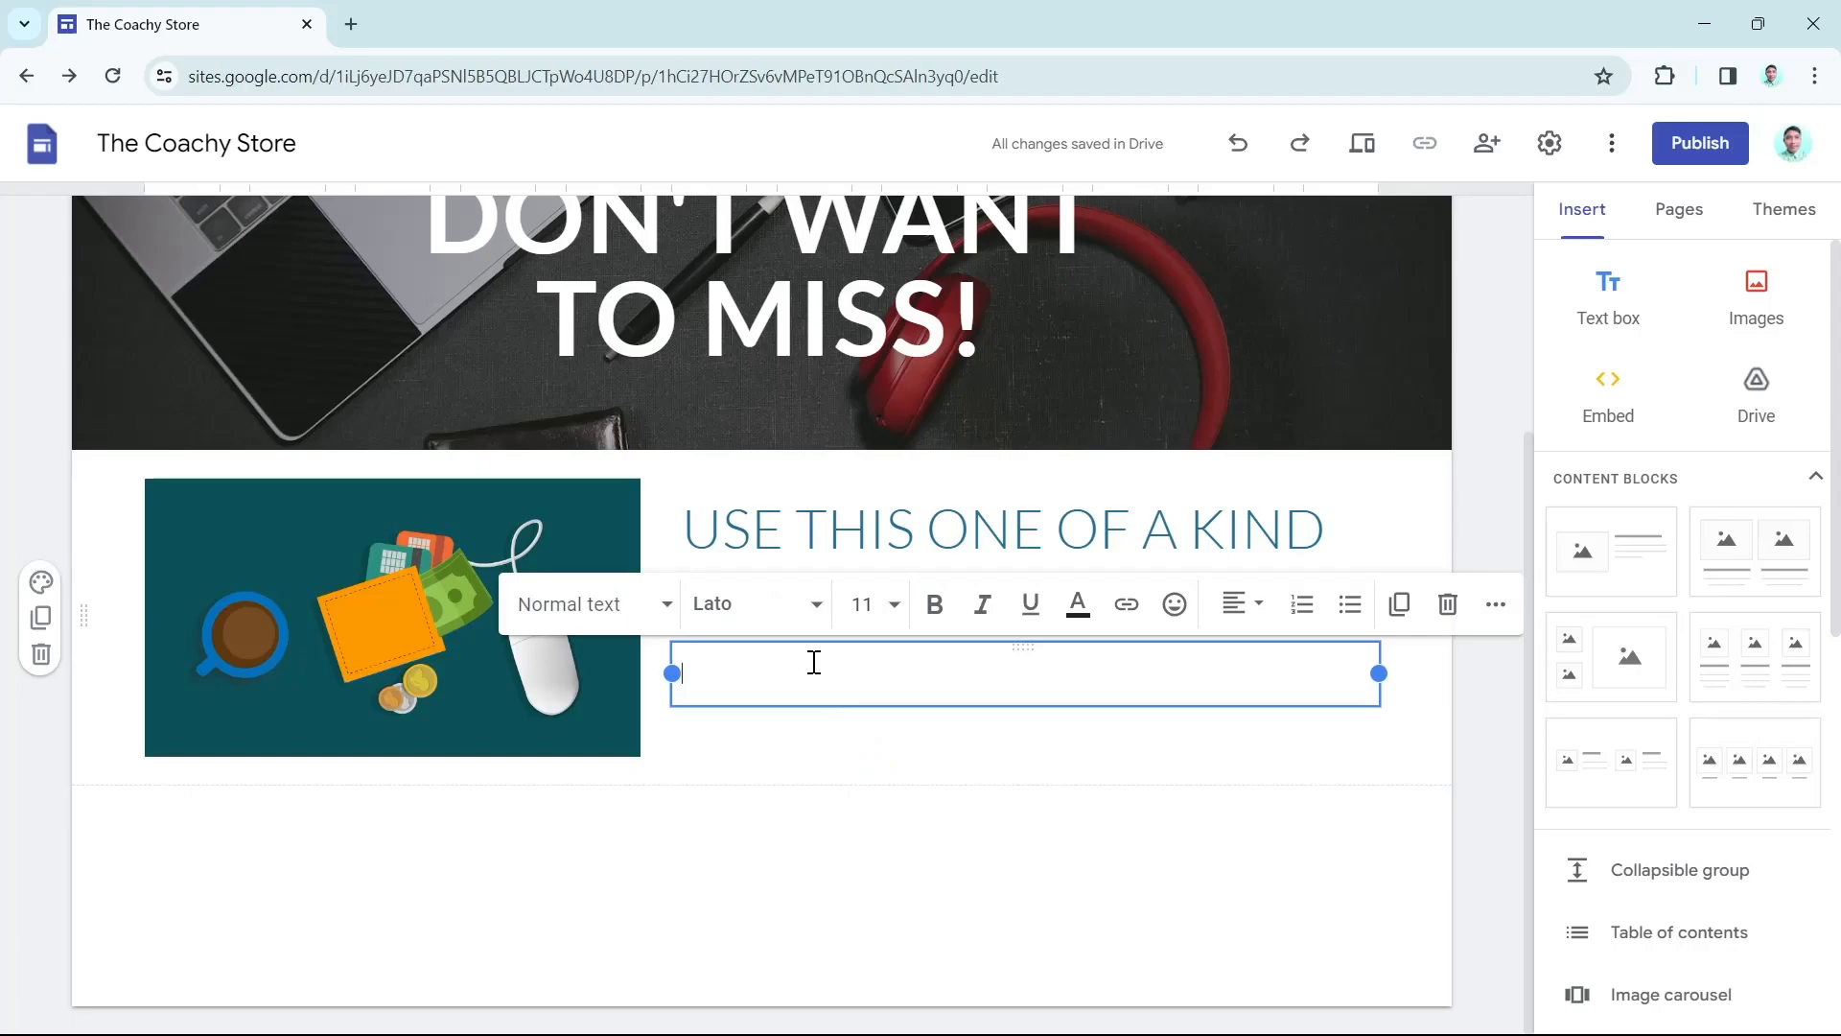
{"action": "type", "text": "Benifits that you can get:"}
{"action": "type", "text": "1."}
{"action": "key", "text": "Return"}
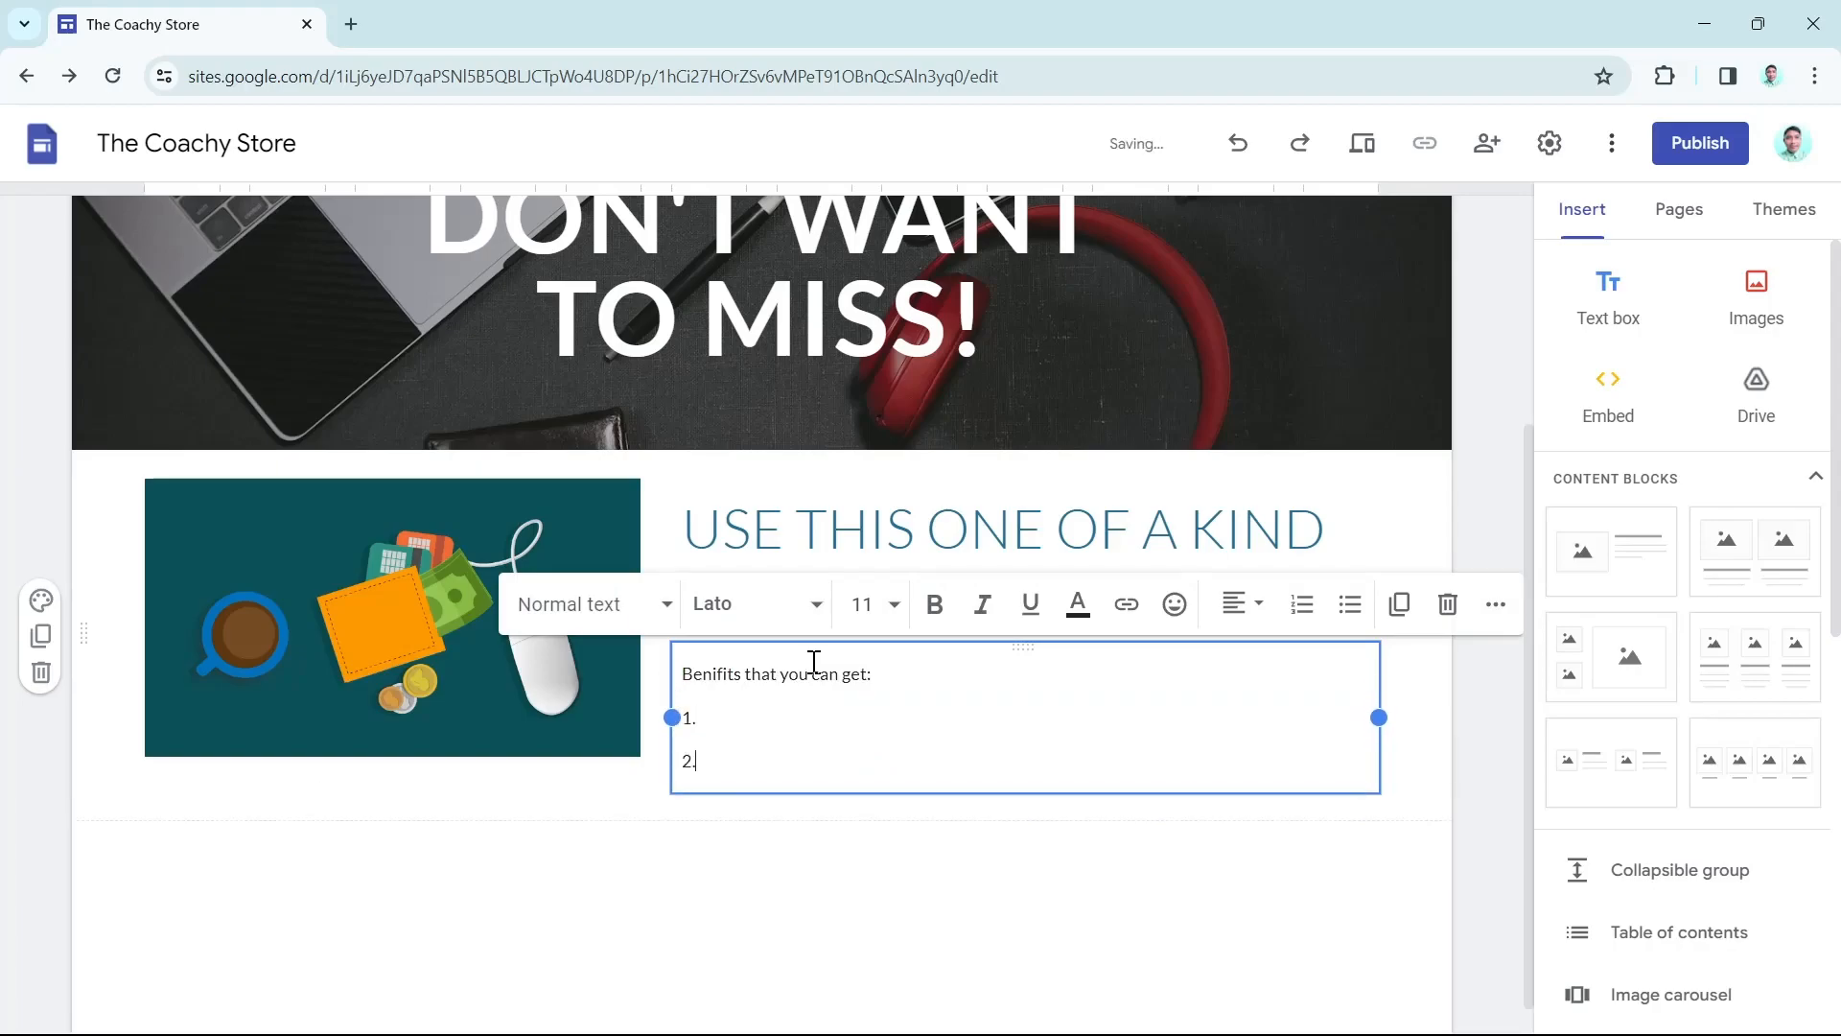
{"action": "type", "text": "2."}
{"action": "key", "text": "Return"}
{"action": "type", "text": "3."}
{"action": "key", "text": "Return"}
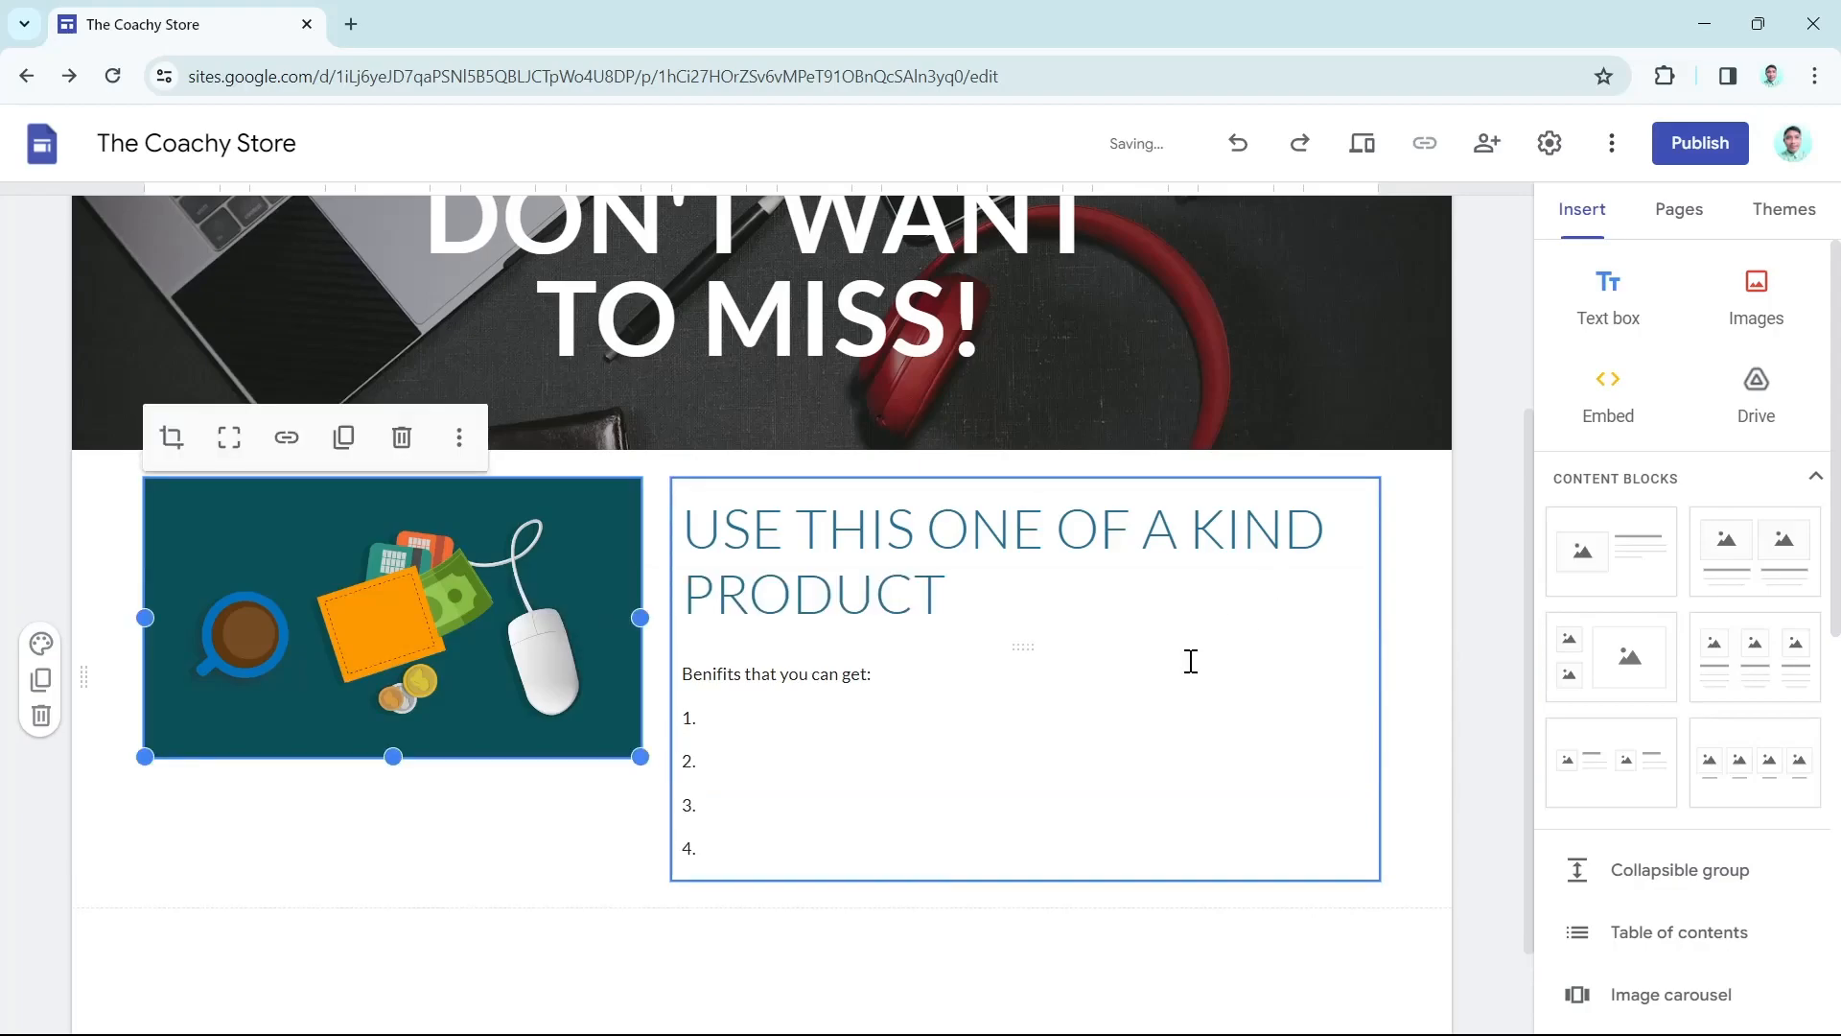
{"action": "left_click", "coordinate": [1191, 662]}
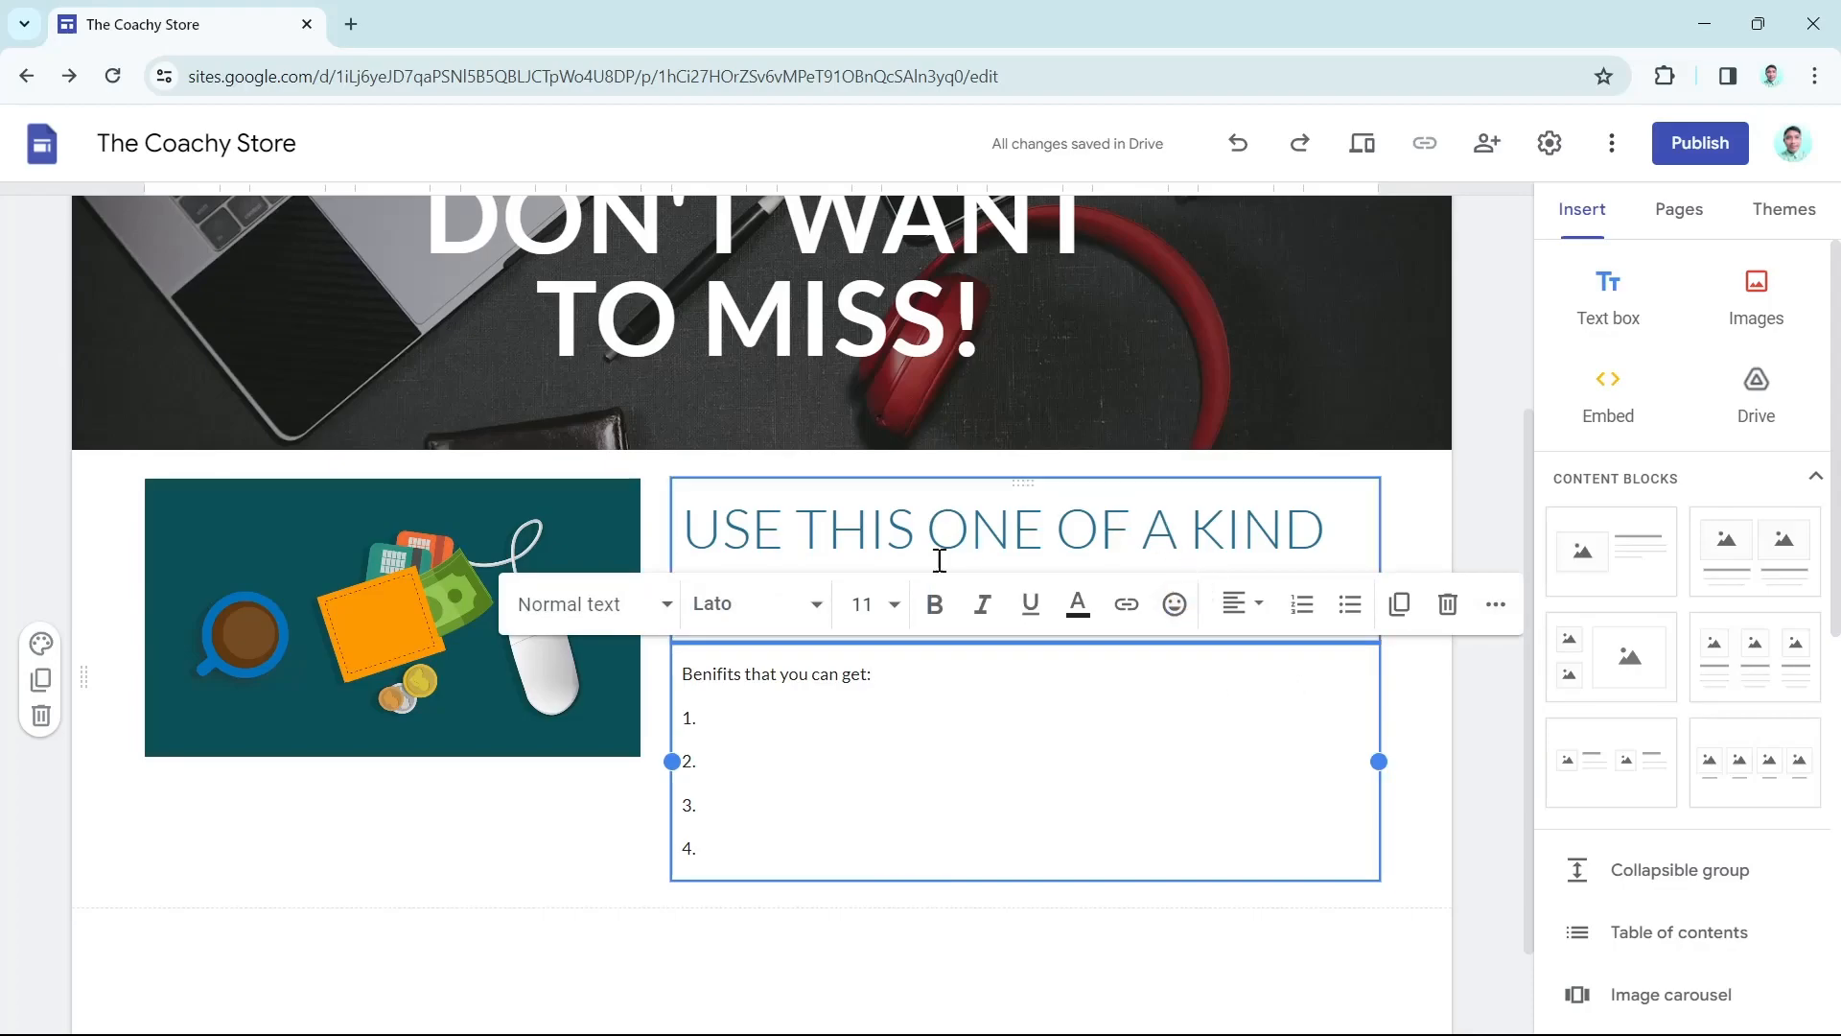
{"action": "left_click", "coordinate": [761, 505]}
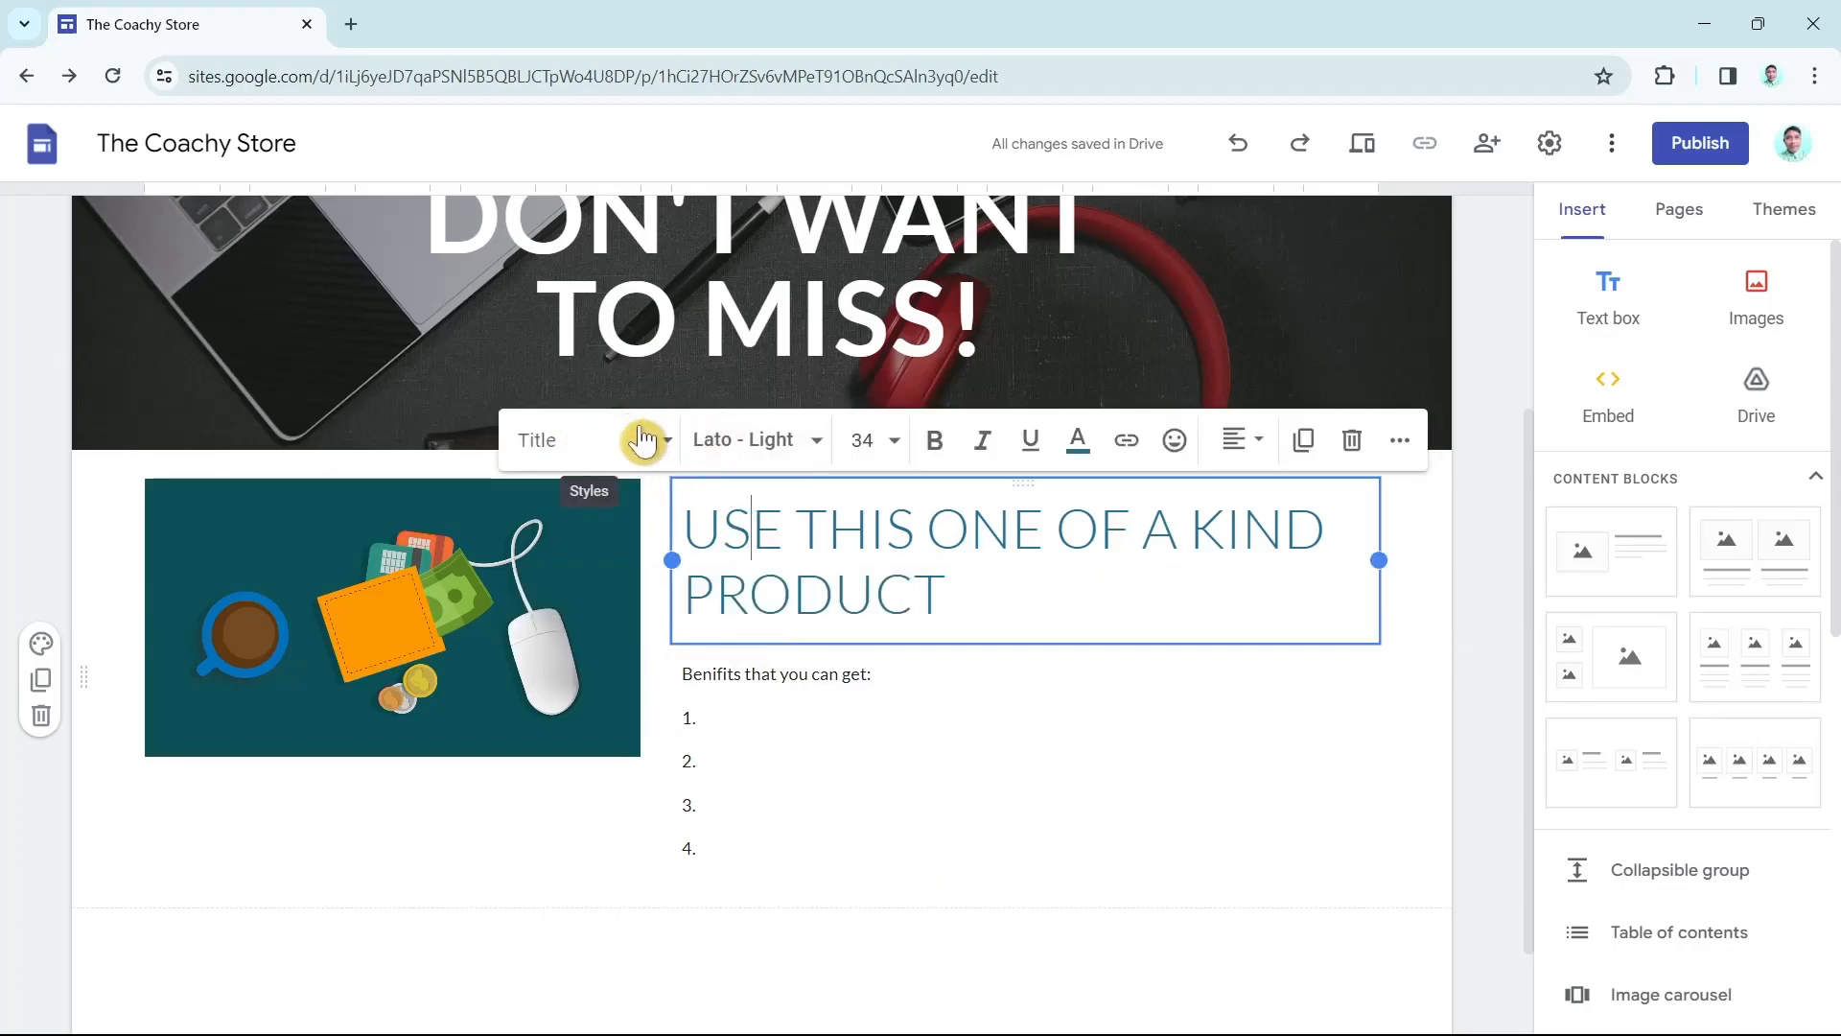
{"action": "left_click", "coordinate": [773, 442]}
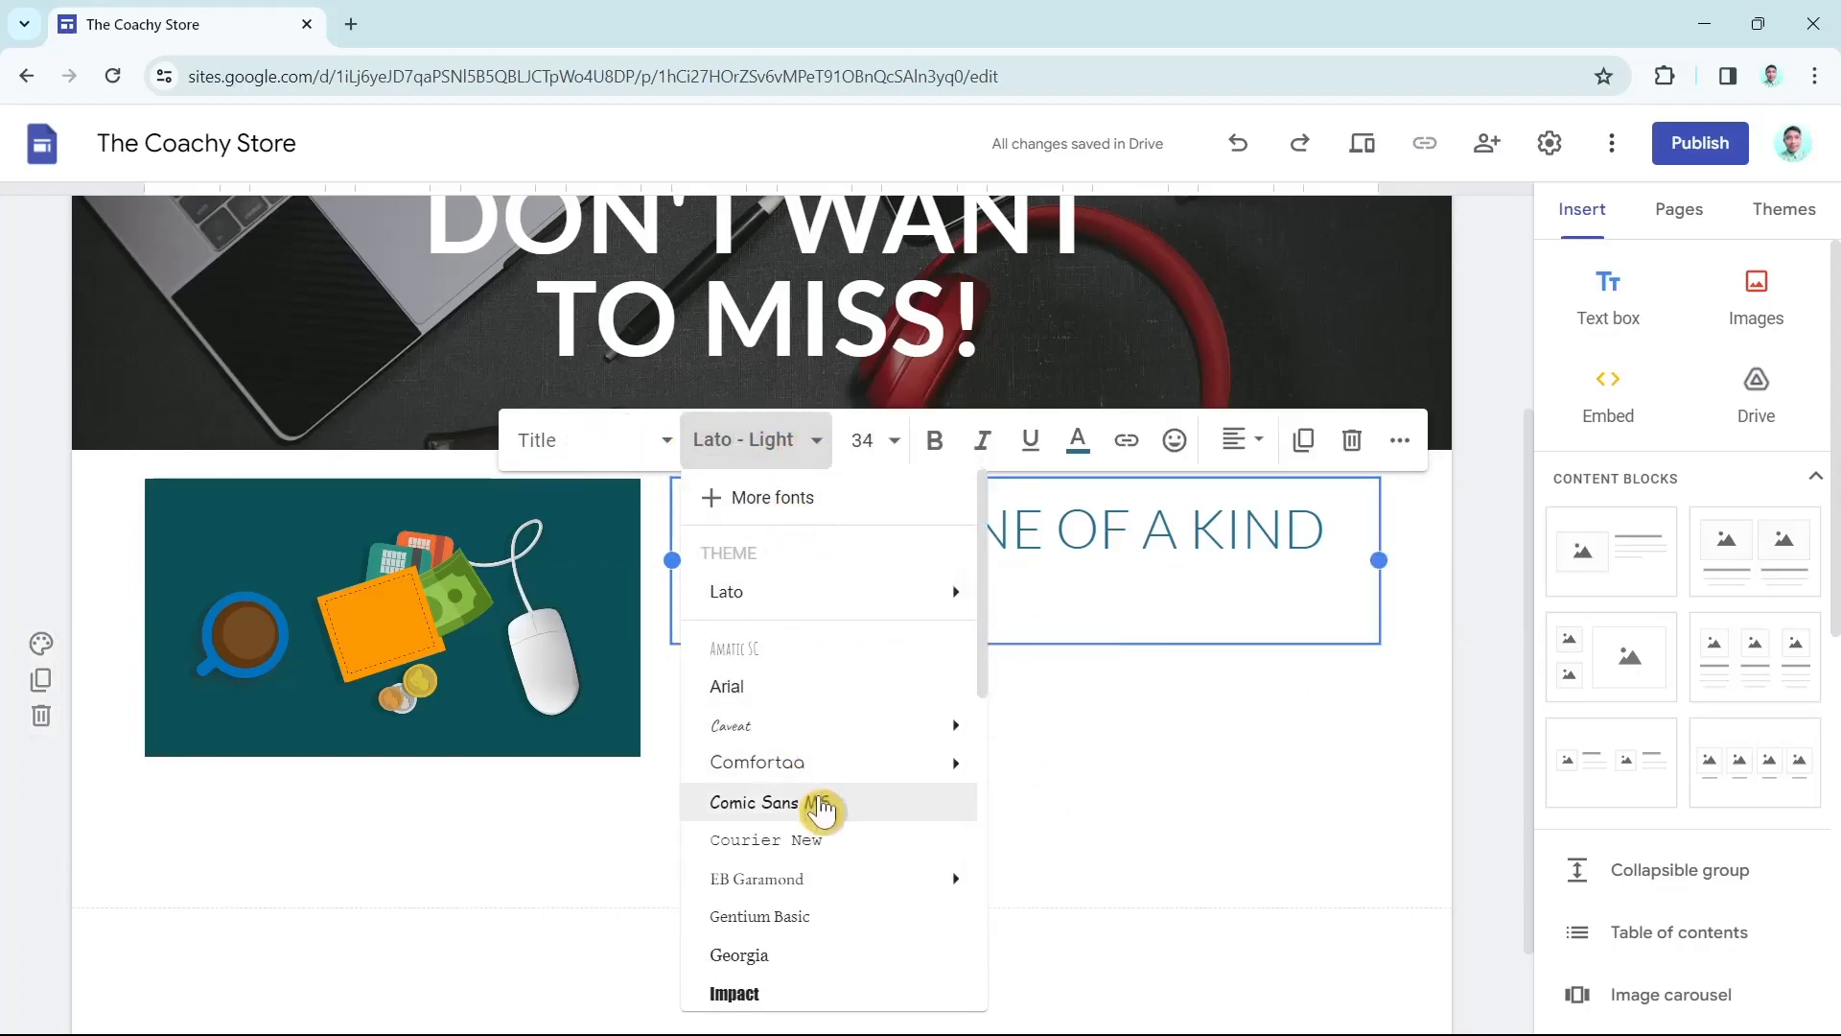
{"action": "scroll", "coordinate": [805, 949], "scroll_direction": "down", "scroll_amount": 4}
{"action": "mouse_move", "coordinate": [805, 772]}
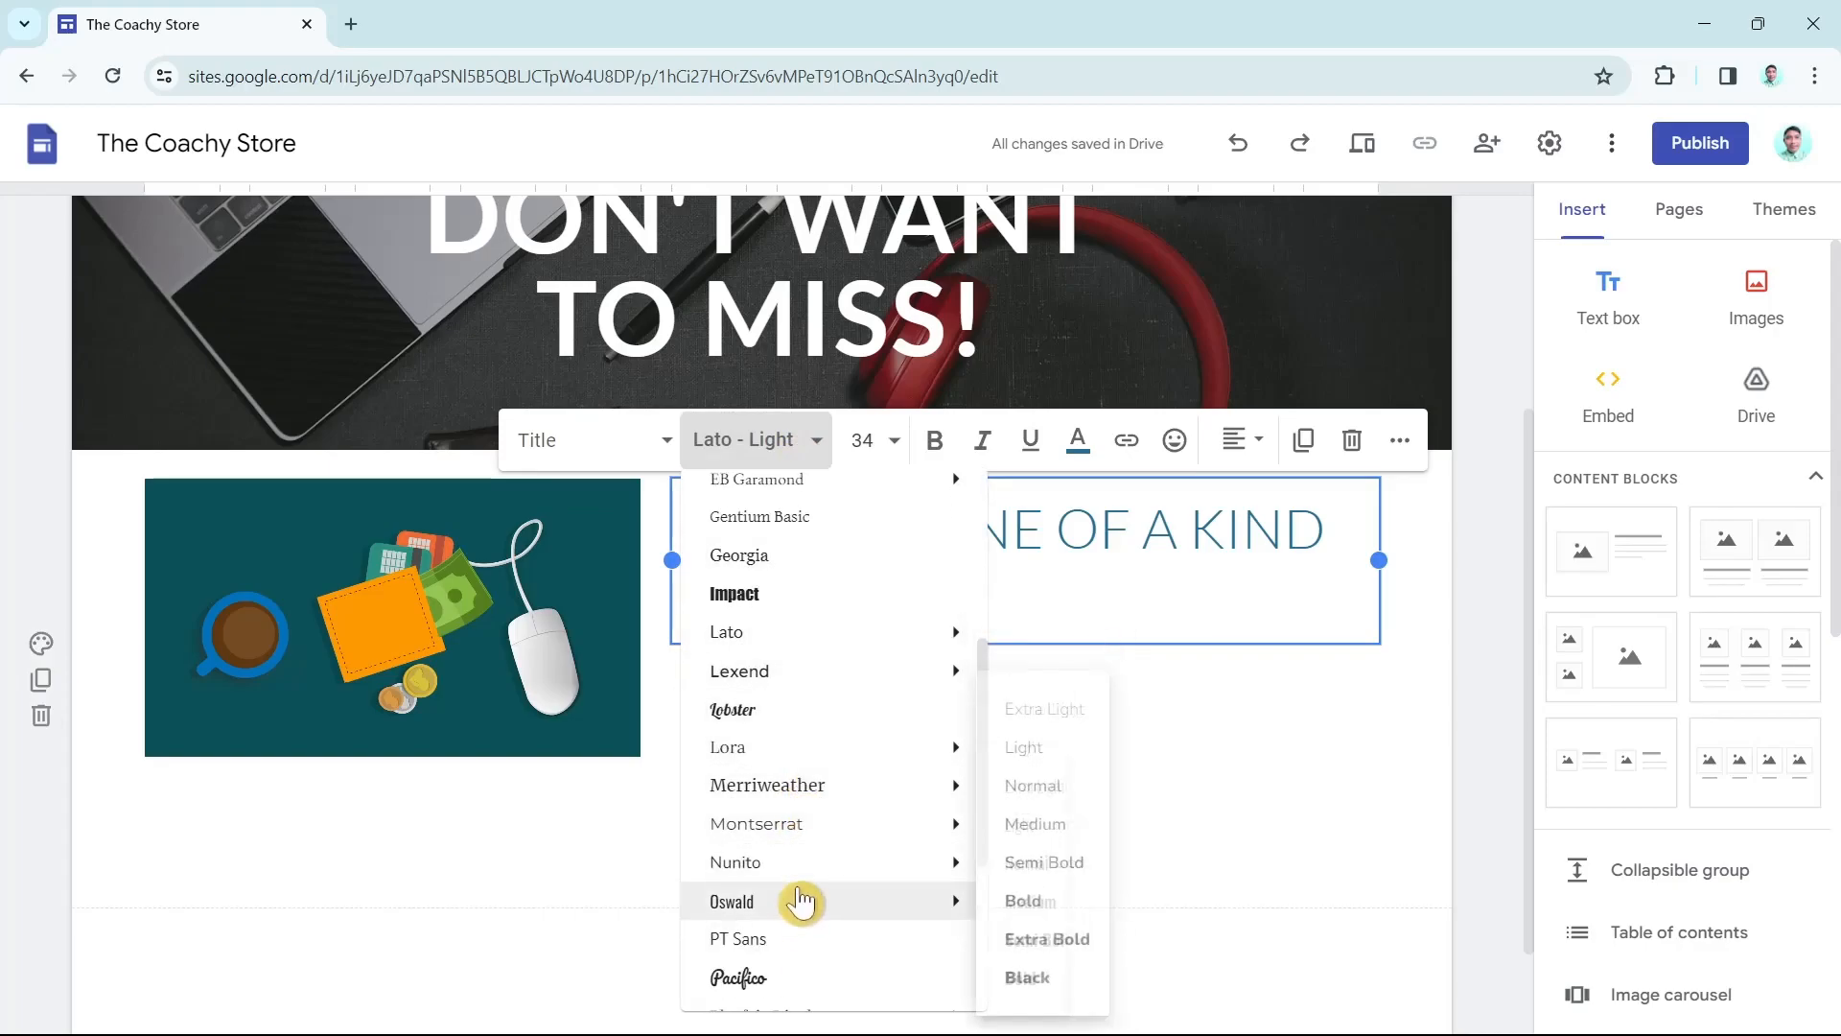
{"action": "mouse_move", "coordinate": [831, 641]}
{"action": "left_click", "coordinate": [1022, 689]}
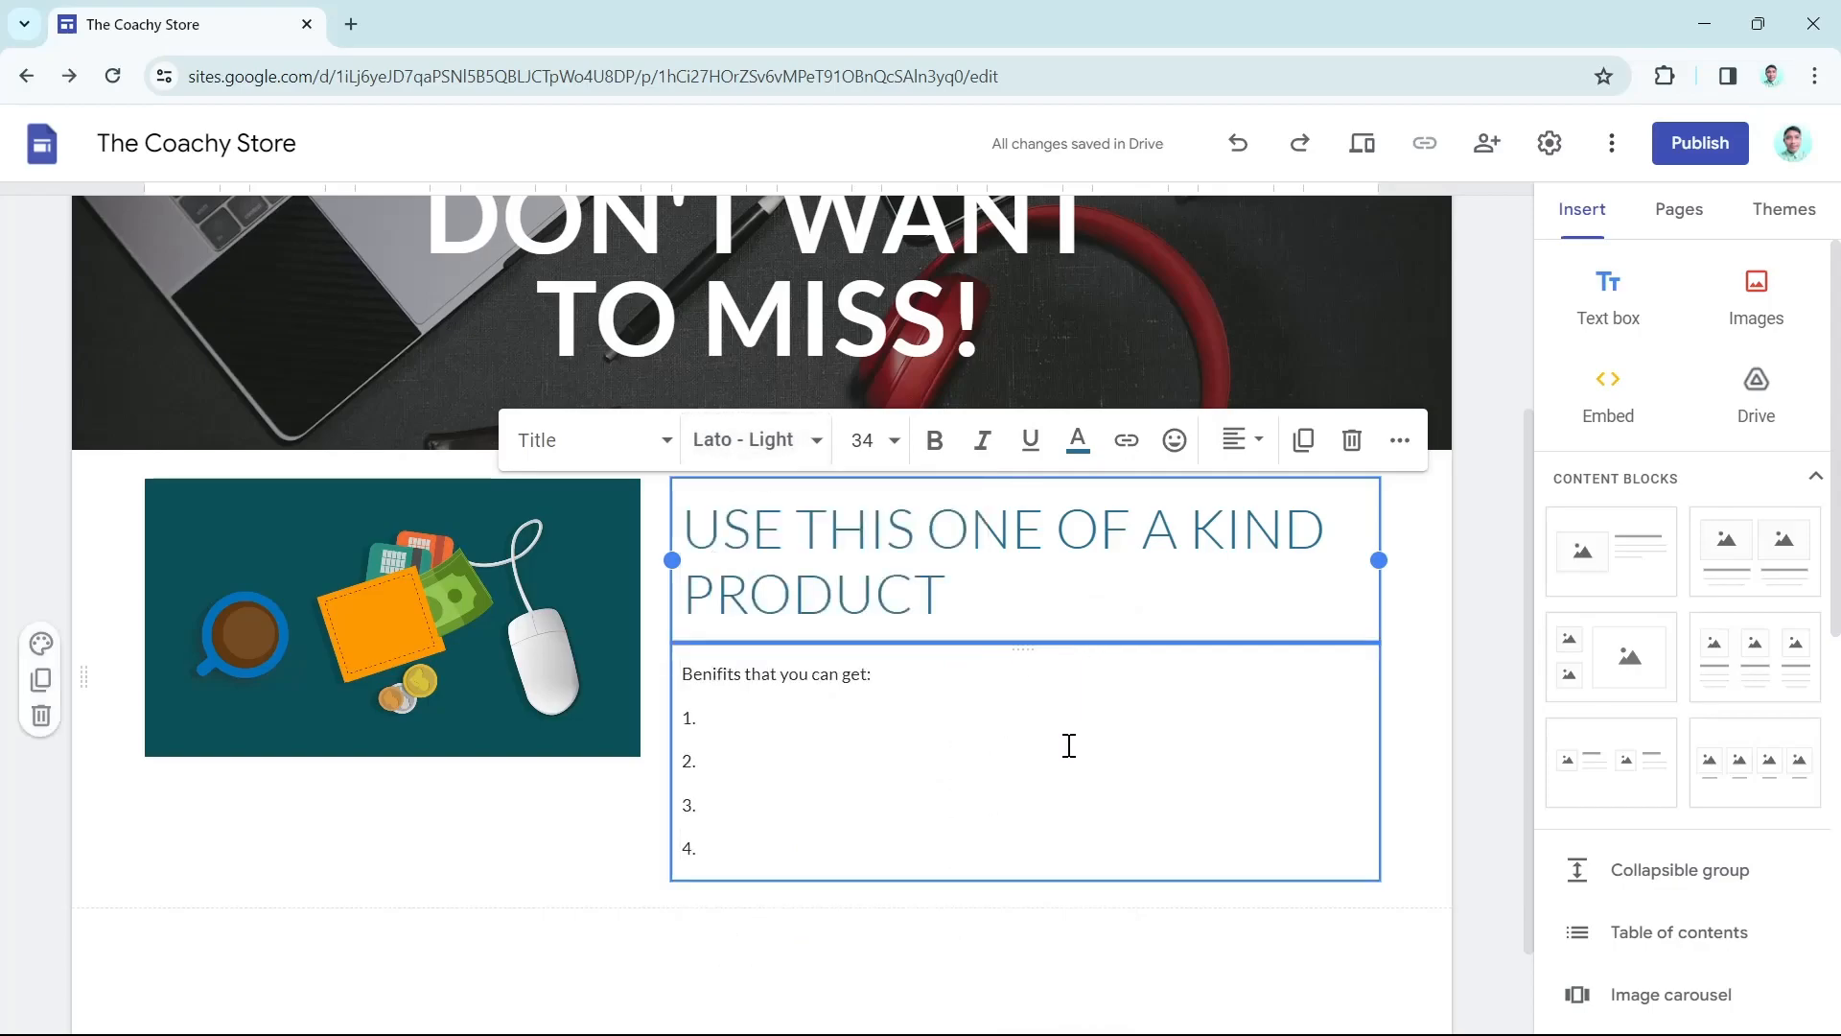
Set the whole heading "USE THIS ONE OF A KIND PRODUCT" in Lato Bold
{"action": "left_click_drag", "start_coordinate": [694, 516], "coordinate": [1017, 585]}
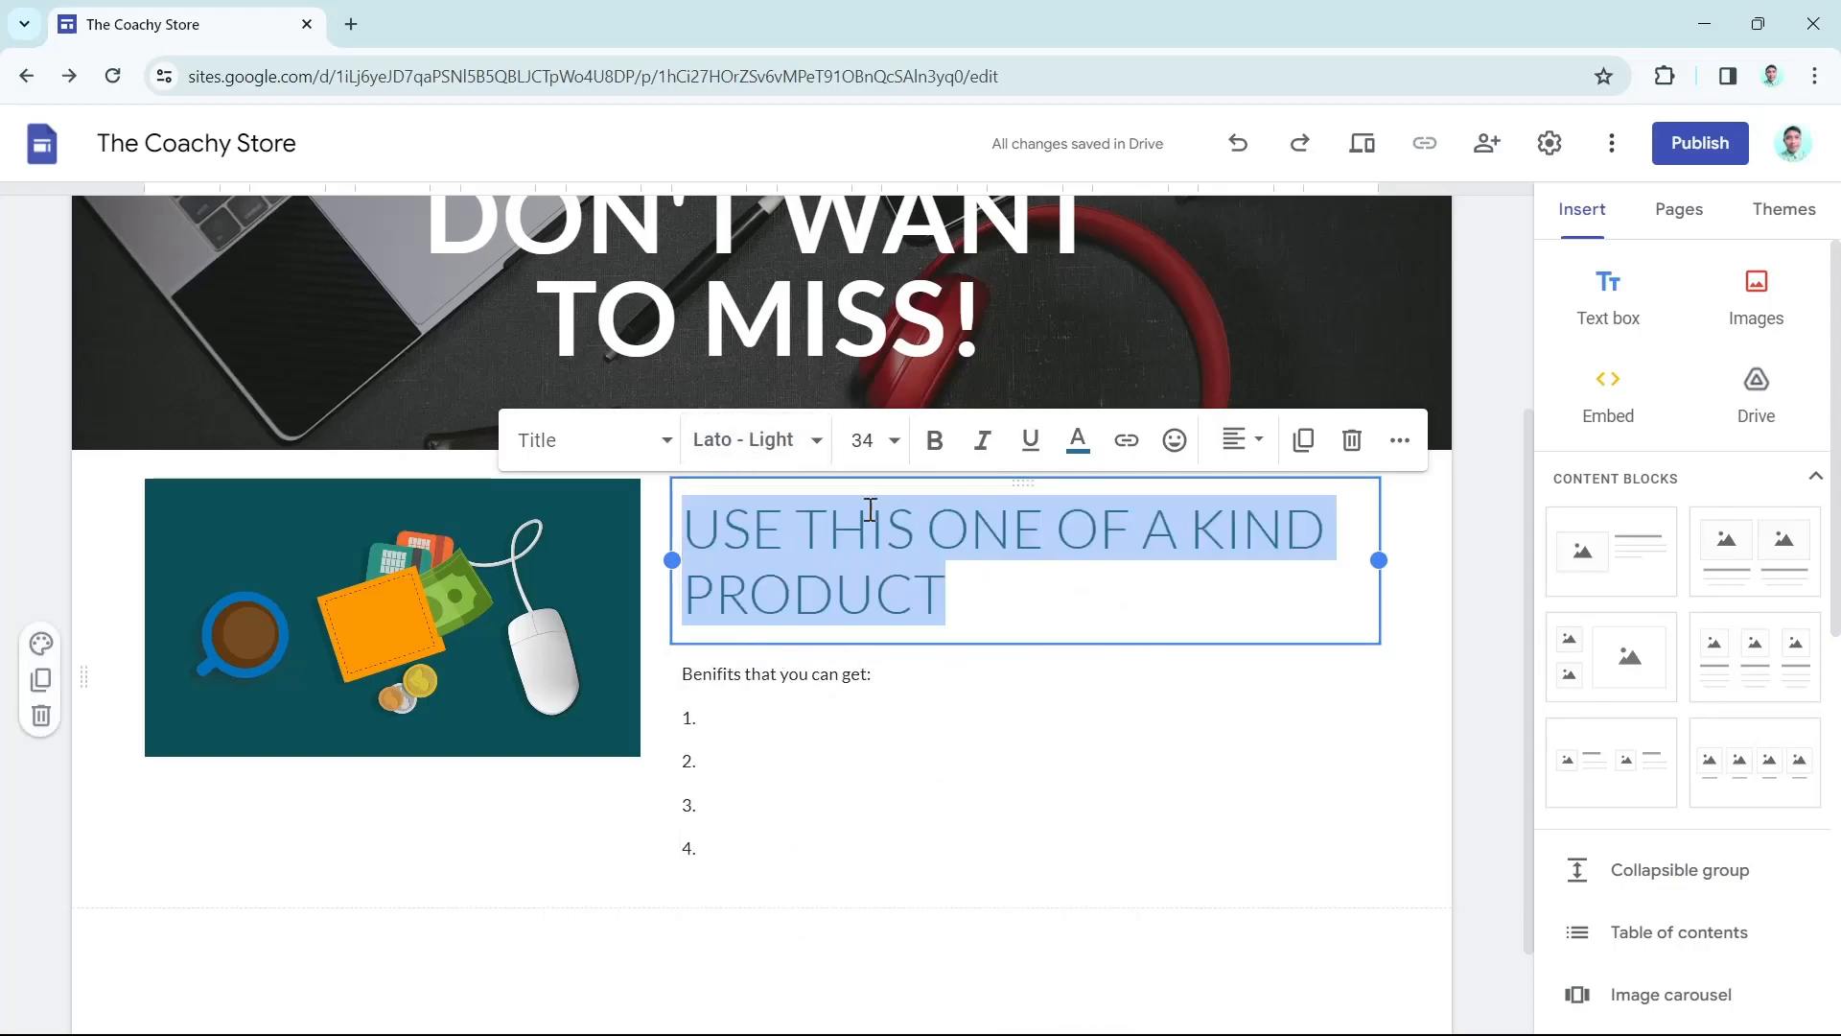
{"action": "left_click", "coordinate": [785, 443]}
{"action": "scroll", "coordinate": [810, 879], "scroll_direction": "down", "scroll_amount": 5}
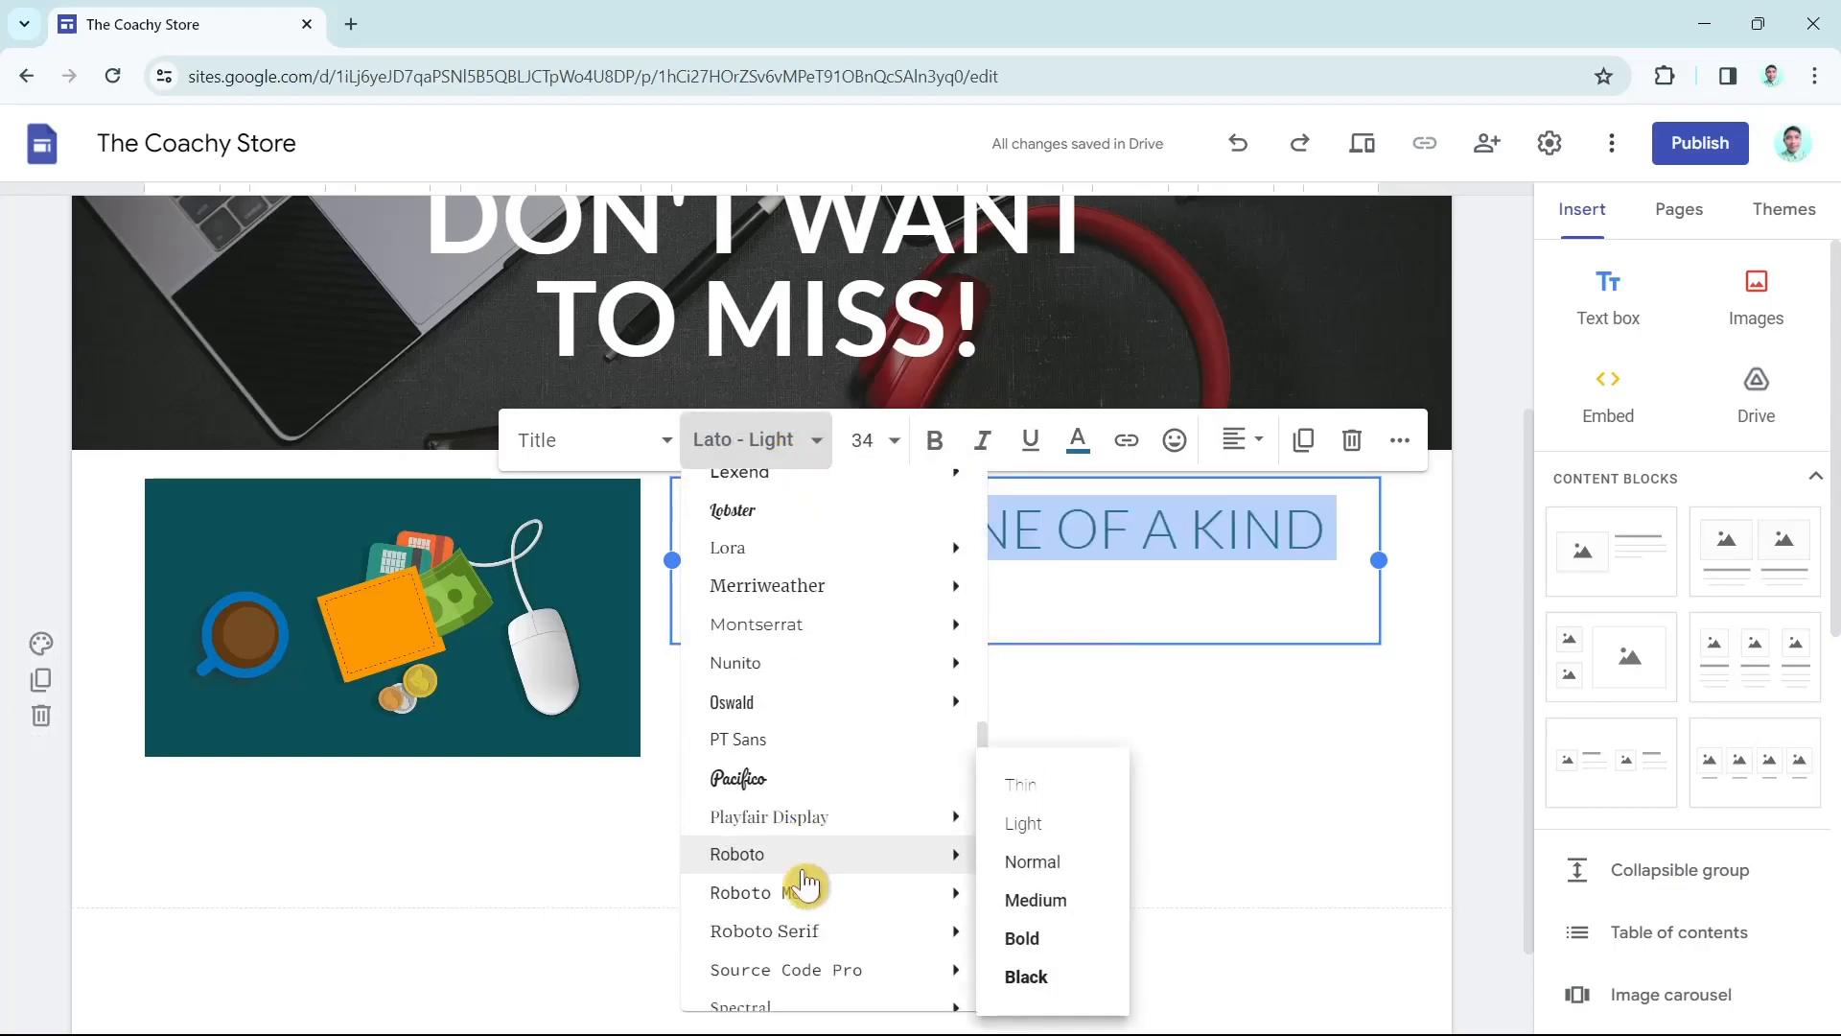
{"action": "scroll", "coordinate": [809, 617], "scroll_direction": "up", "scroll_amount": 2}
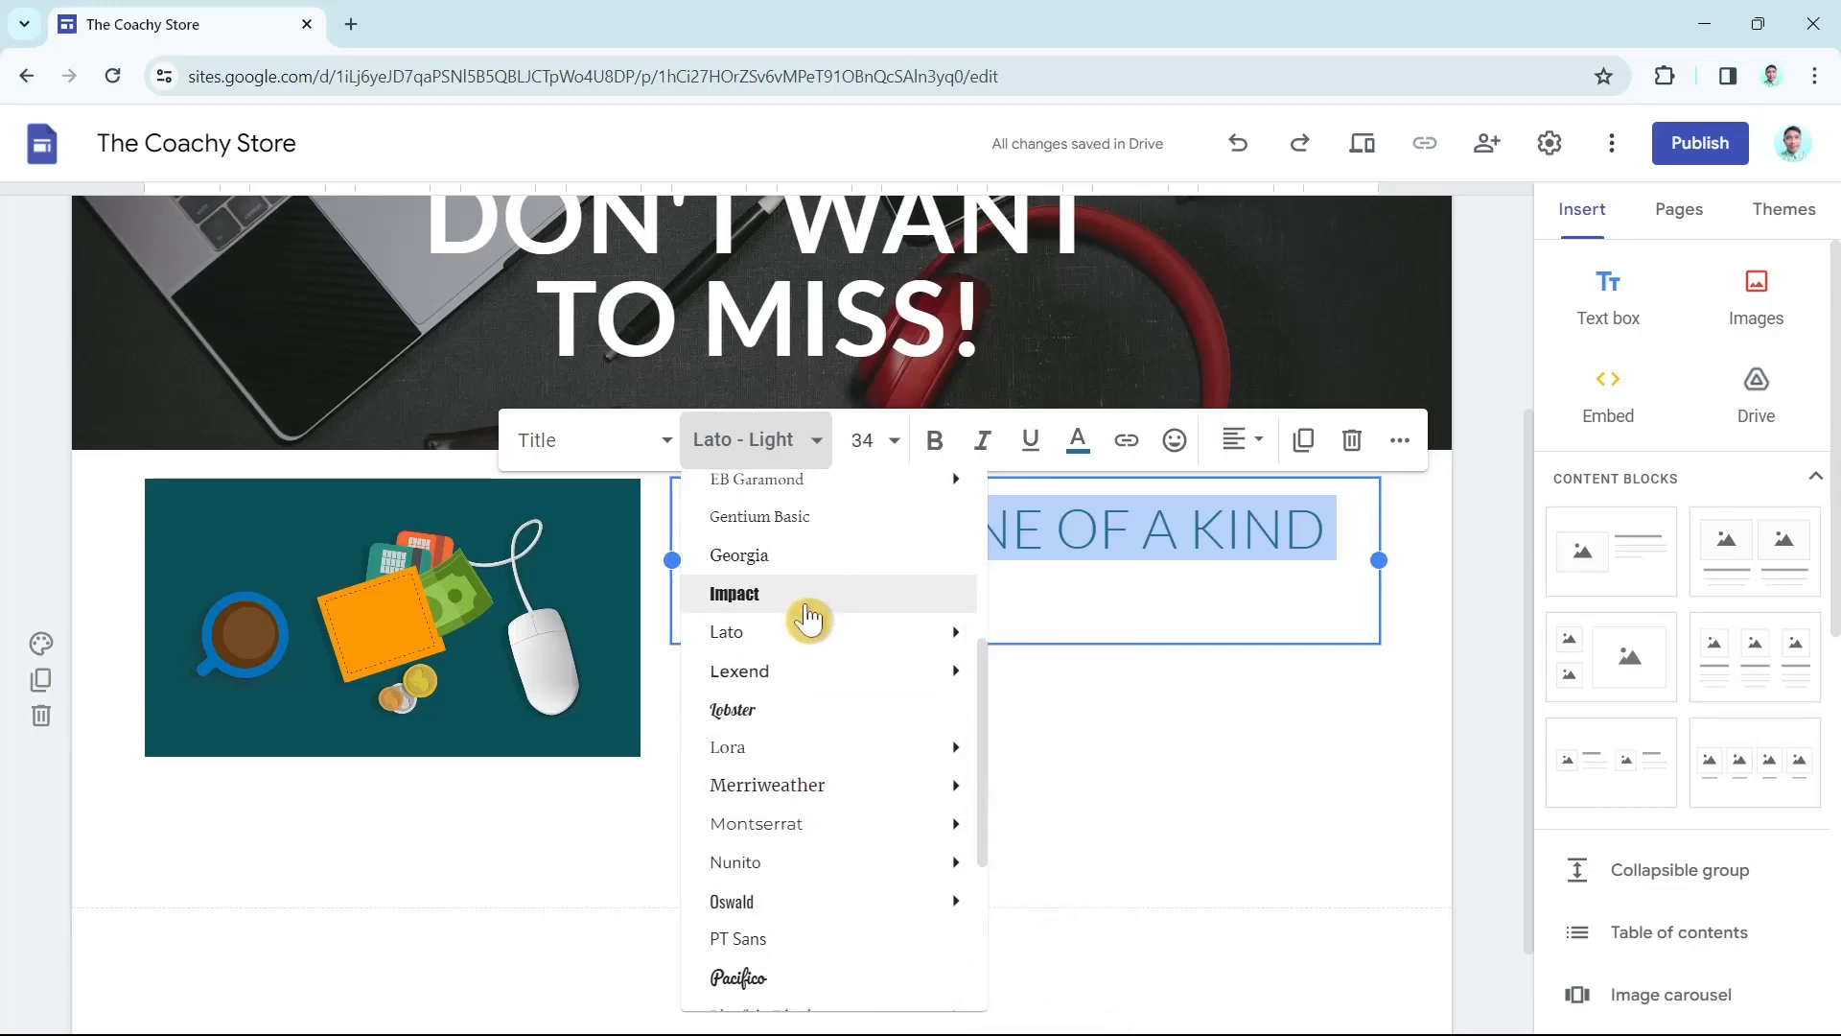
{"action": "mouse_move", "coordinate": [944, 635]}
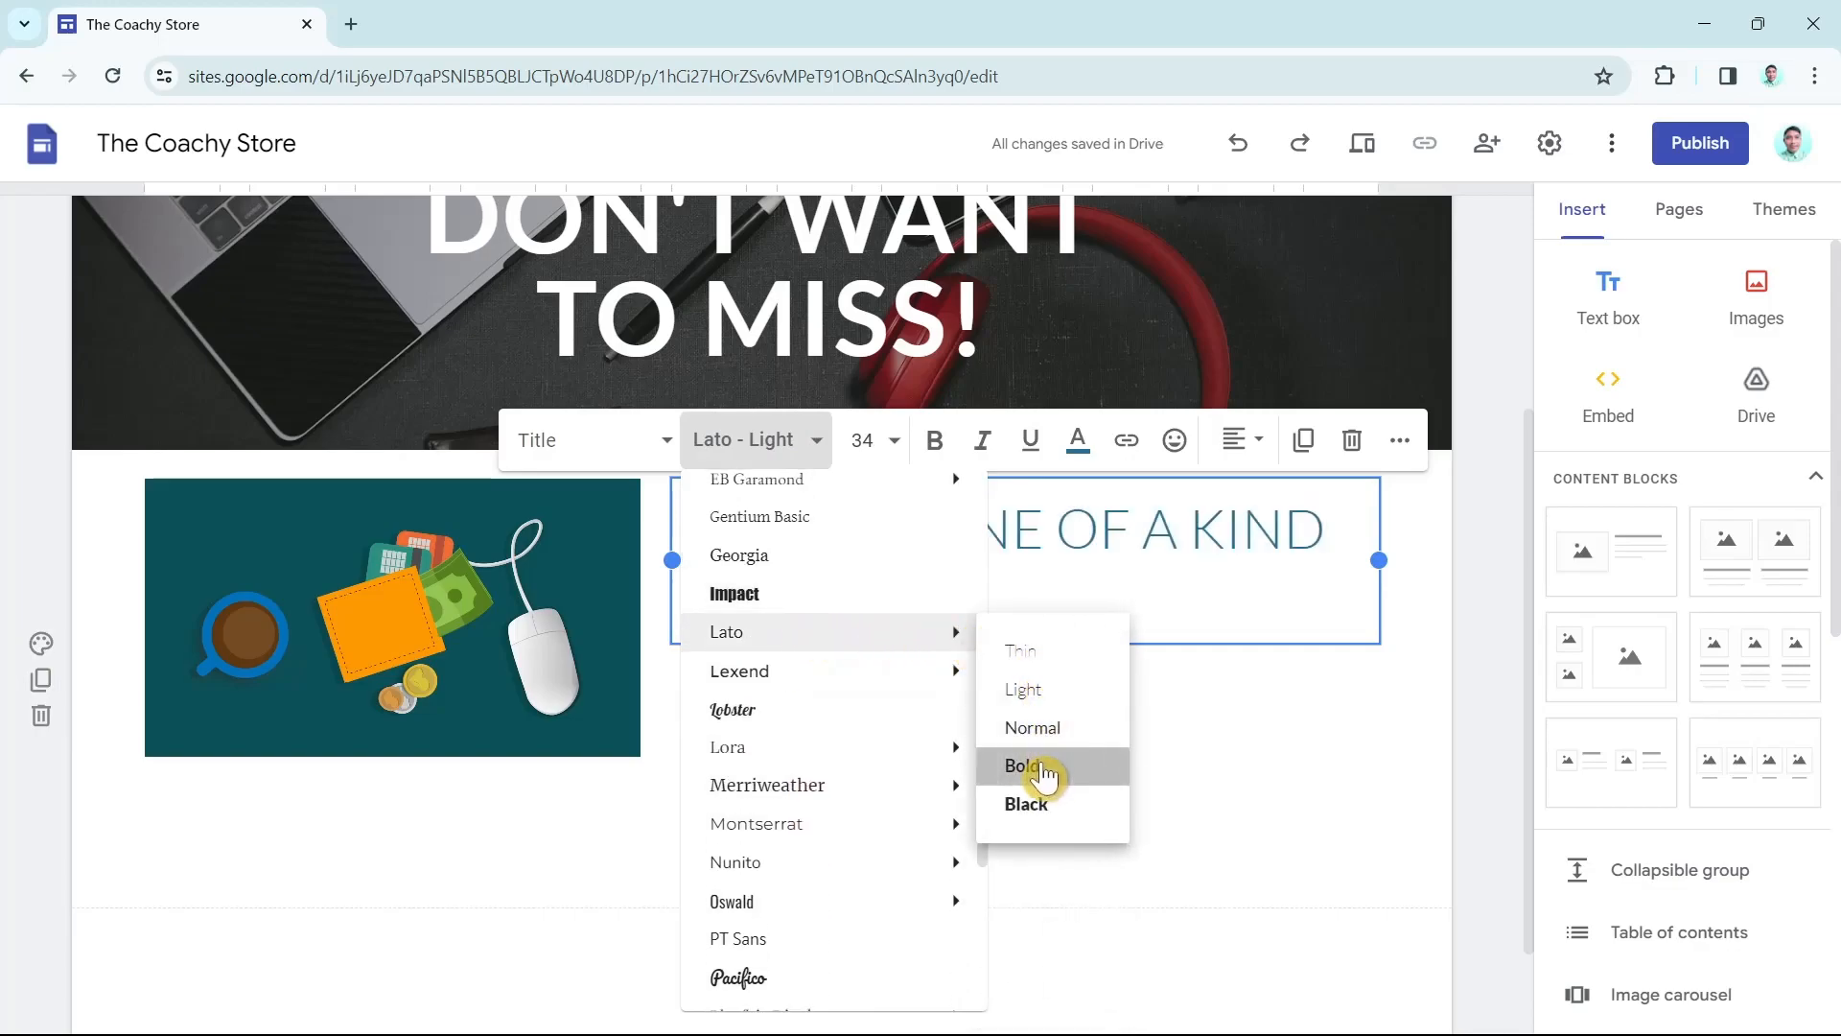
{"action": "left_click", "coordinate": [1042, 772]}
{"action": "left_click", "coordinate": [1180, 595]}
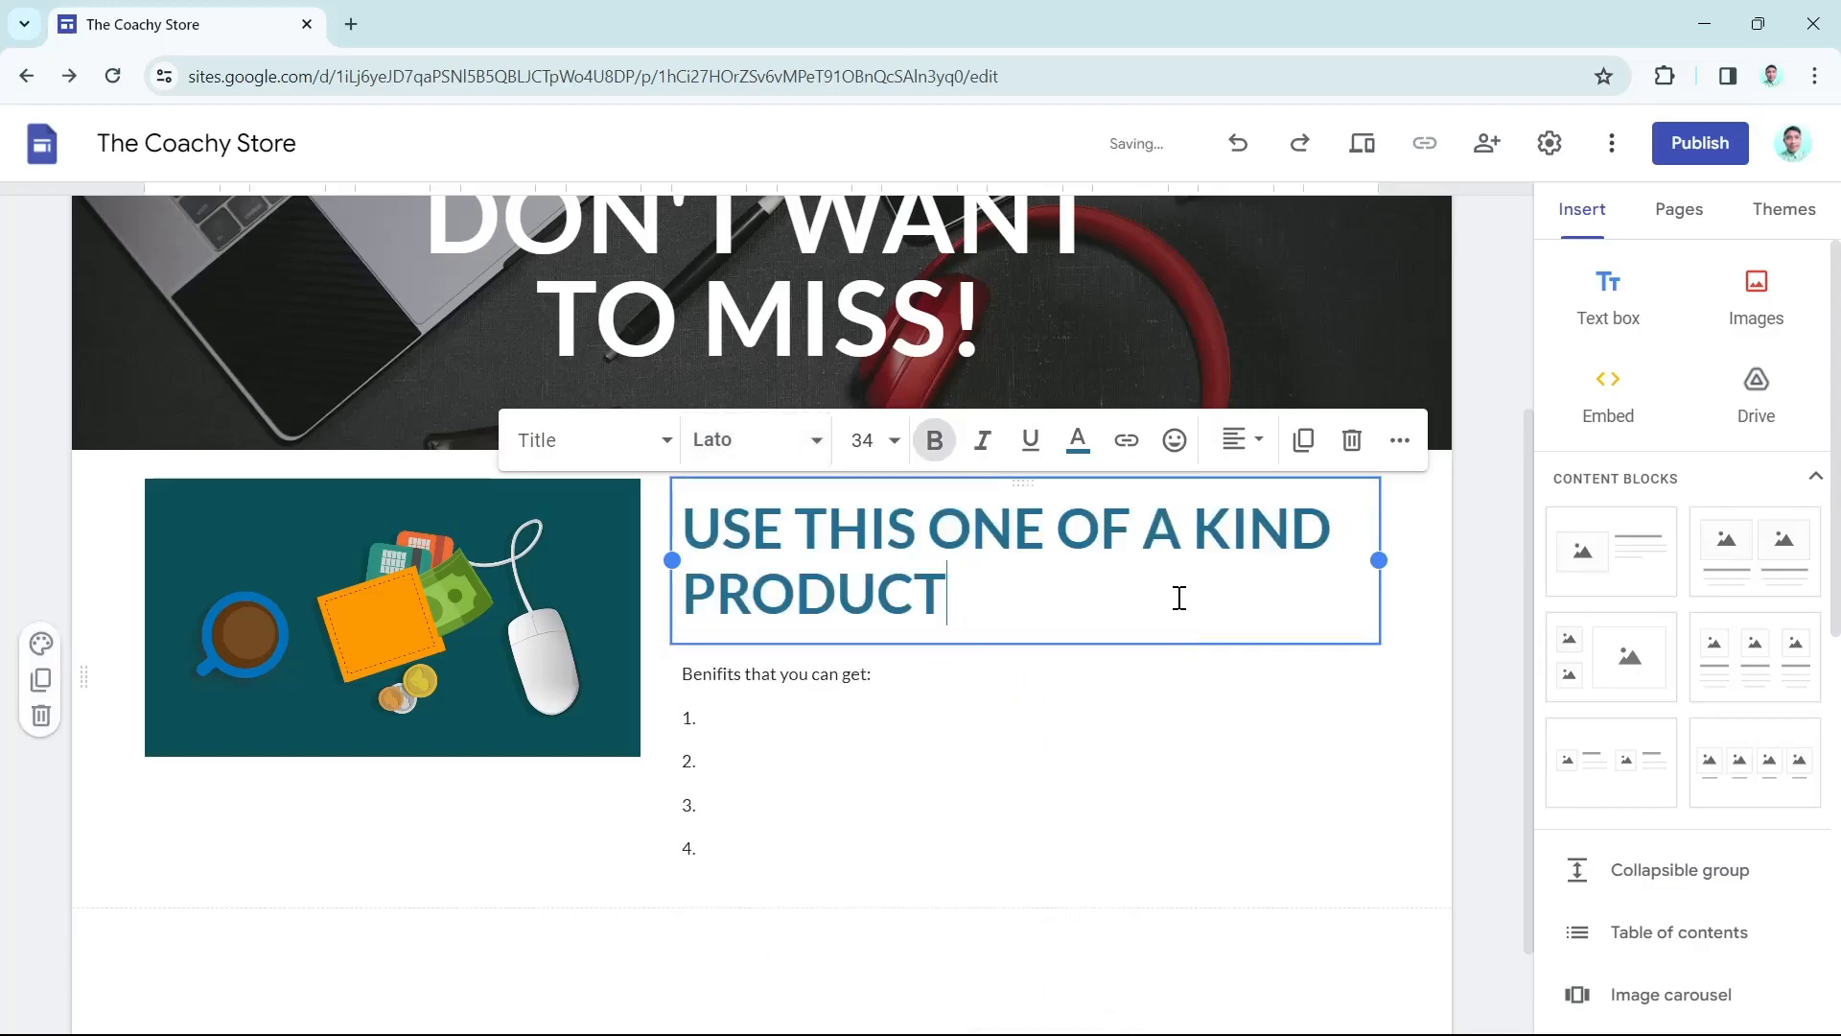
Make the "Benifits that you can get:" line and the four numbered lines under it bold
{"action": "left_click", "coordinate": [834, 728]}
{"action": "left_click", "coordinate": [721, 617]}
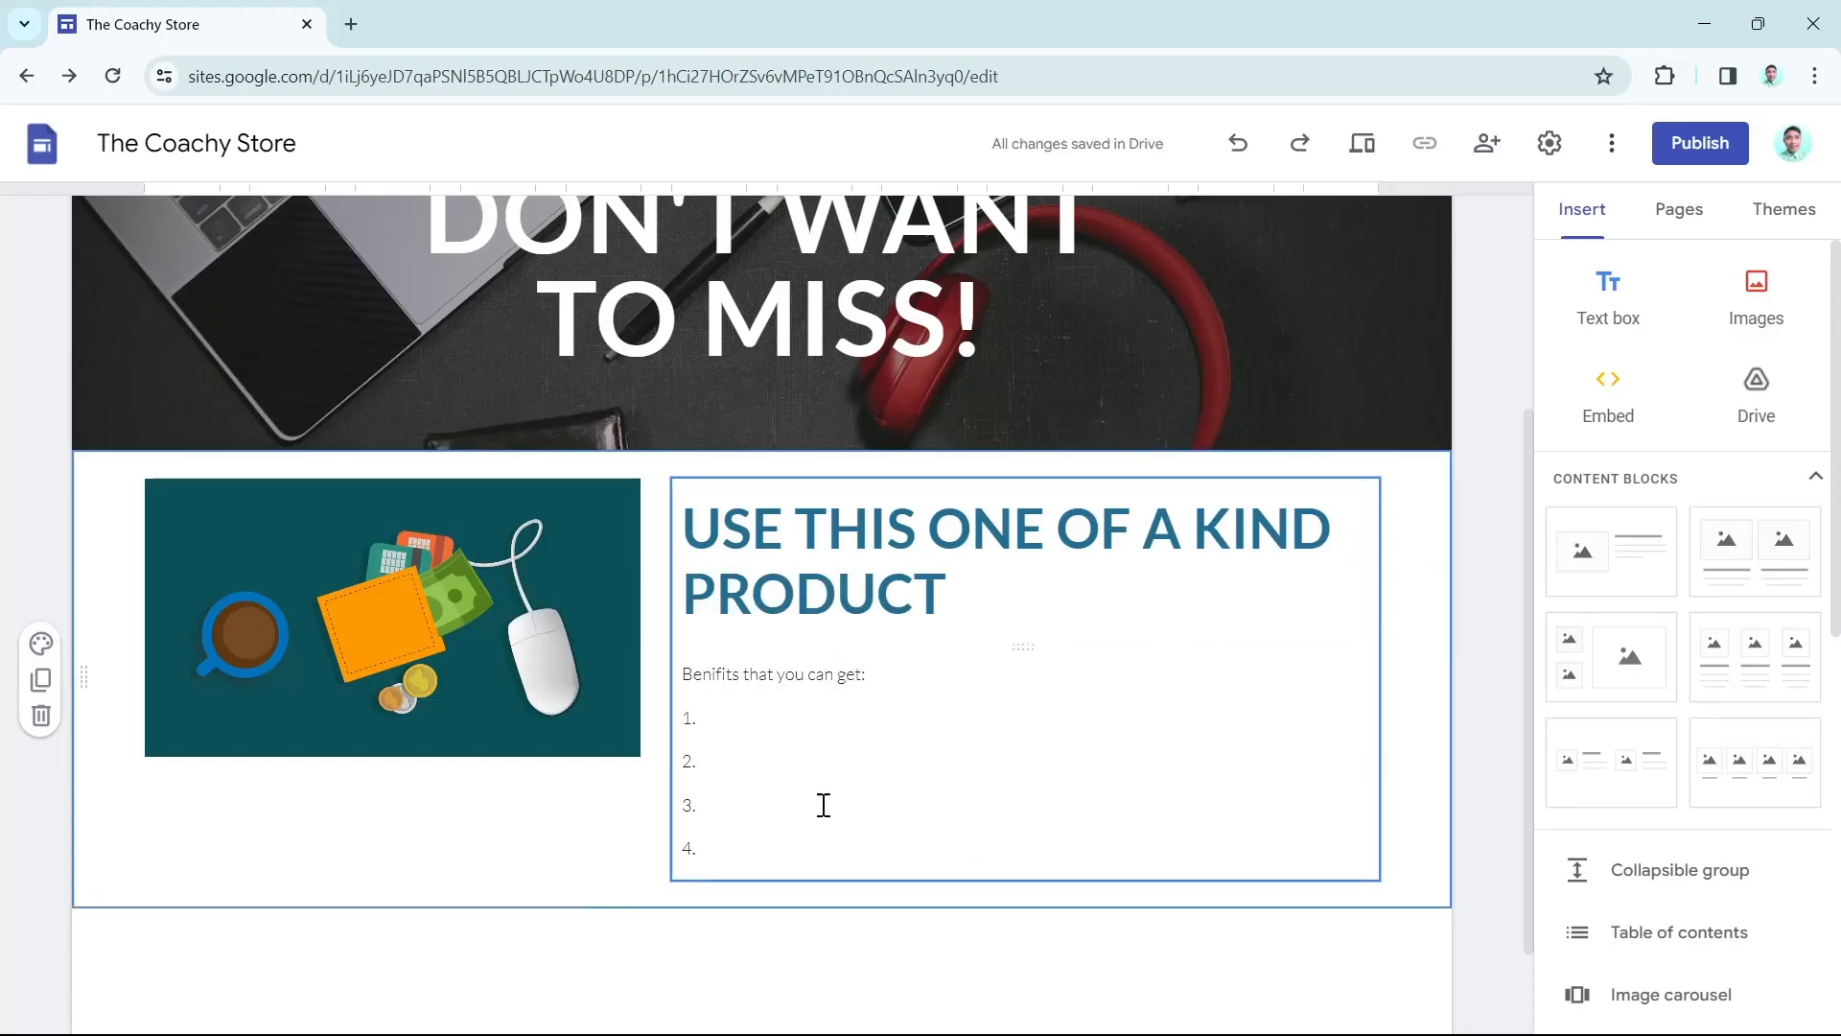
{"action": "left_click", "coordinate": [1448, 907]}
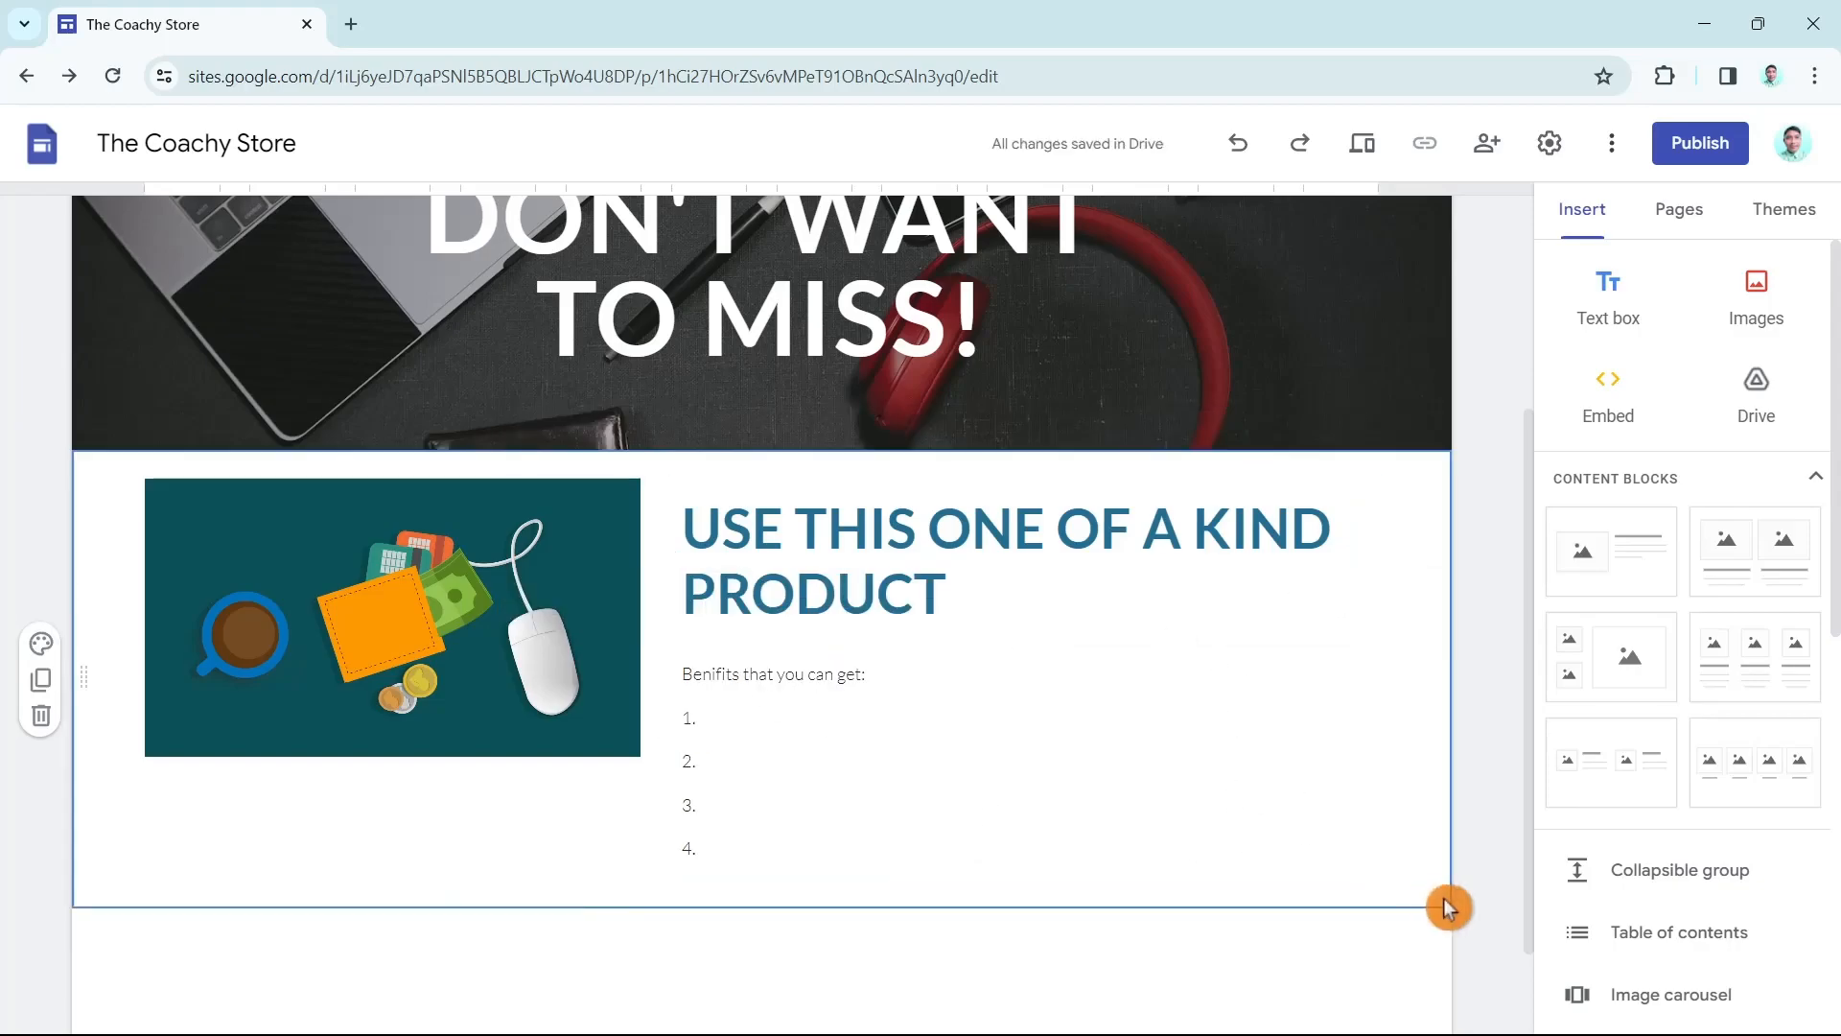
{"action": "left_click_drag", "start_coordinate": [681, 671], "coordinate": [761, 861]}
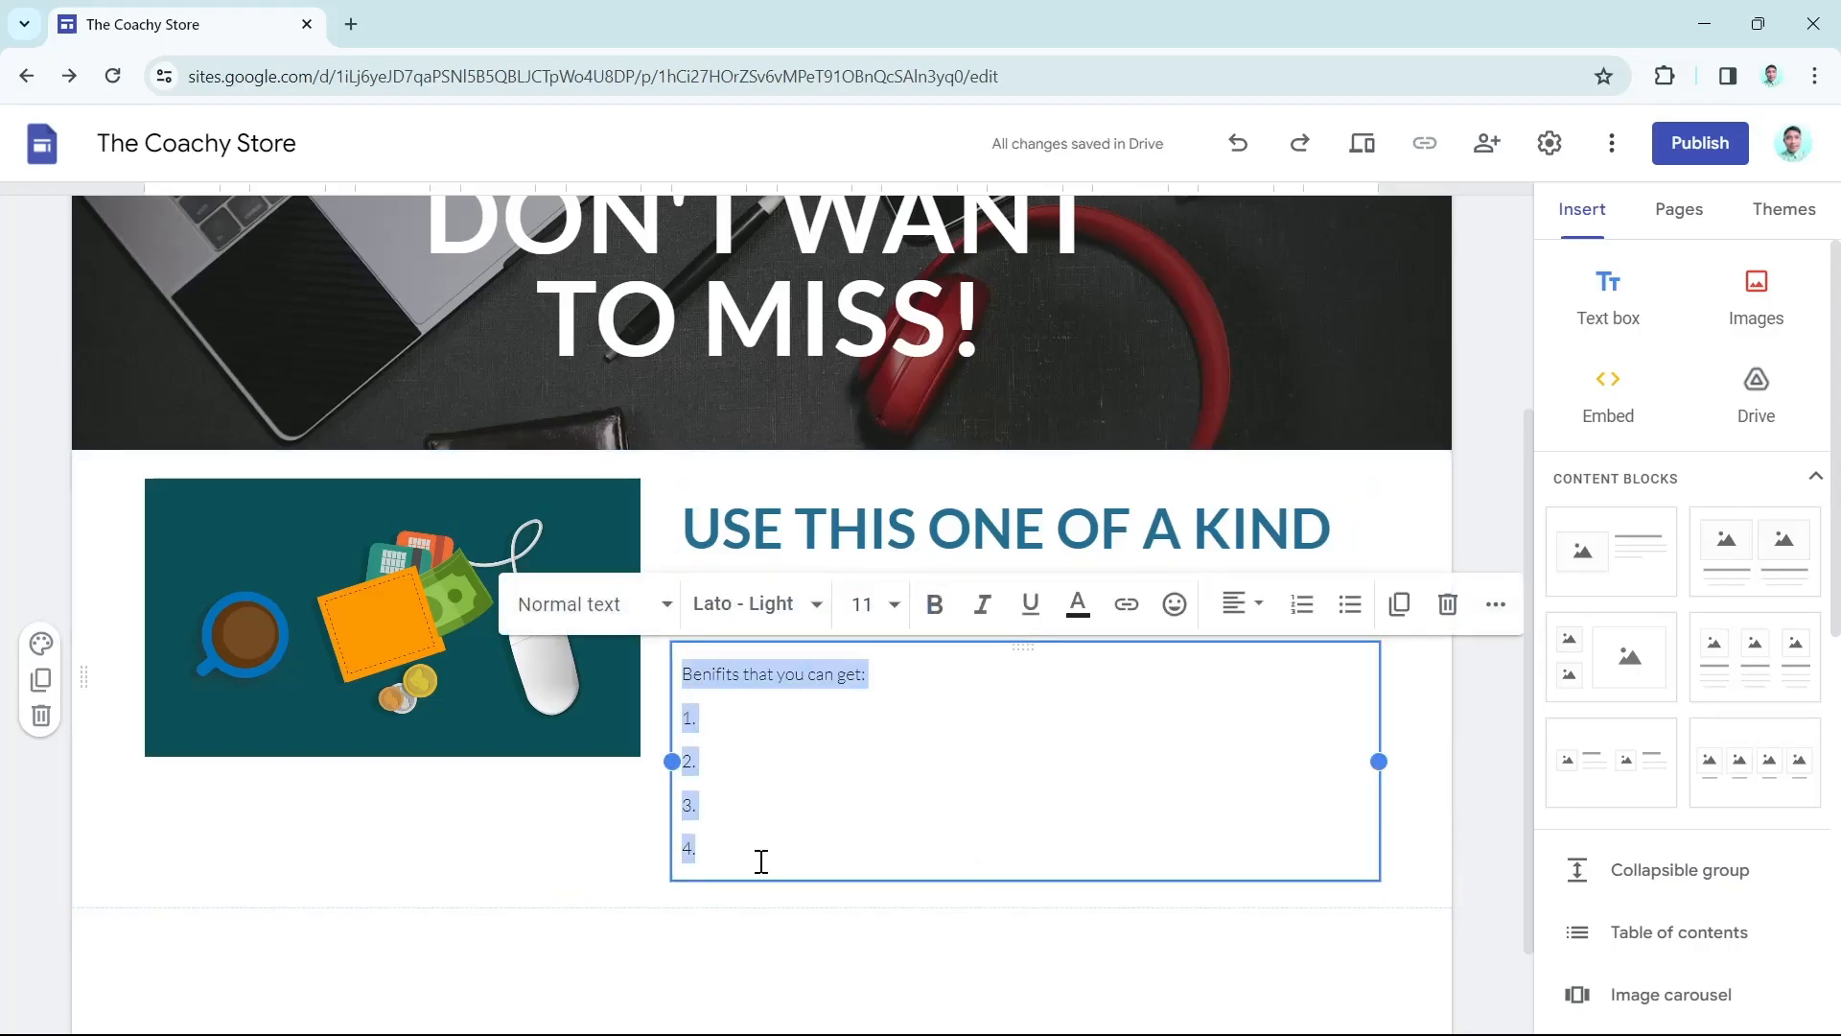
{"action": "left_click", "coordinate": [935, 604]}
{"action": "left_click", "coordinate": [554, 842]}
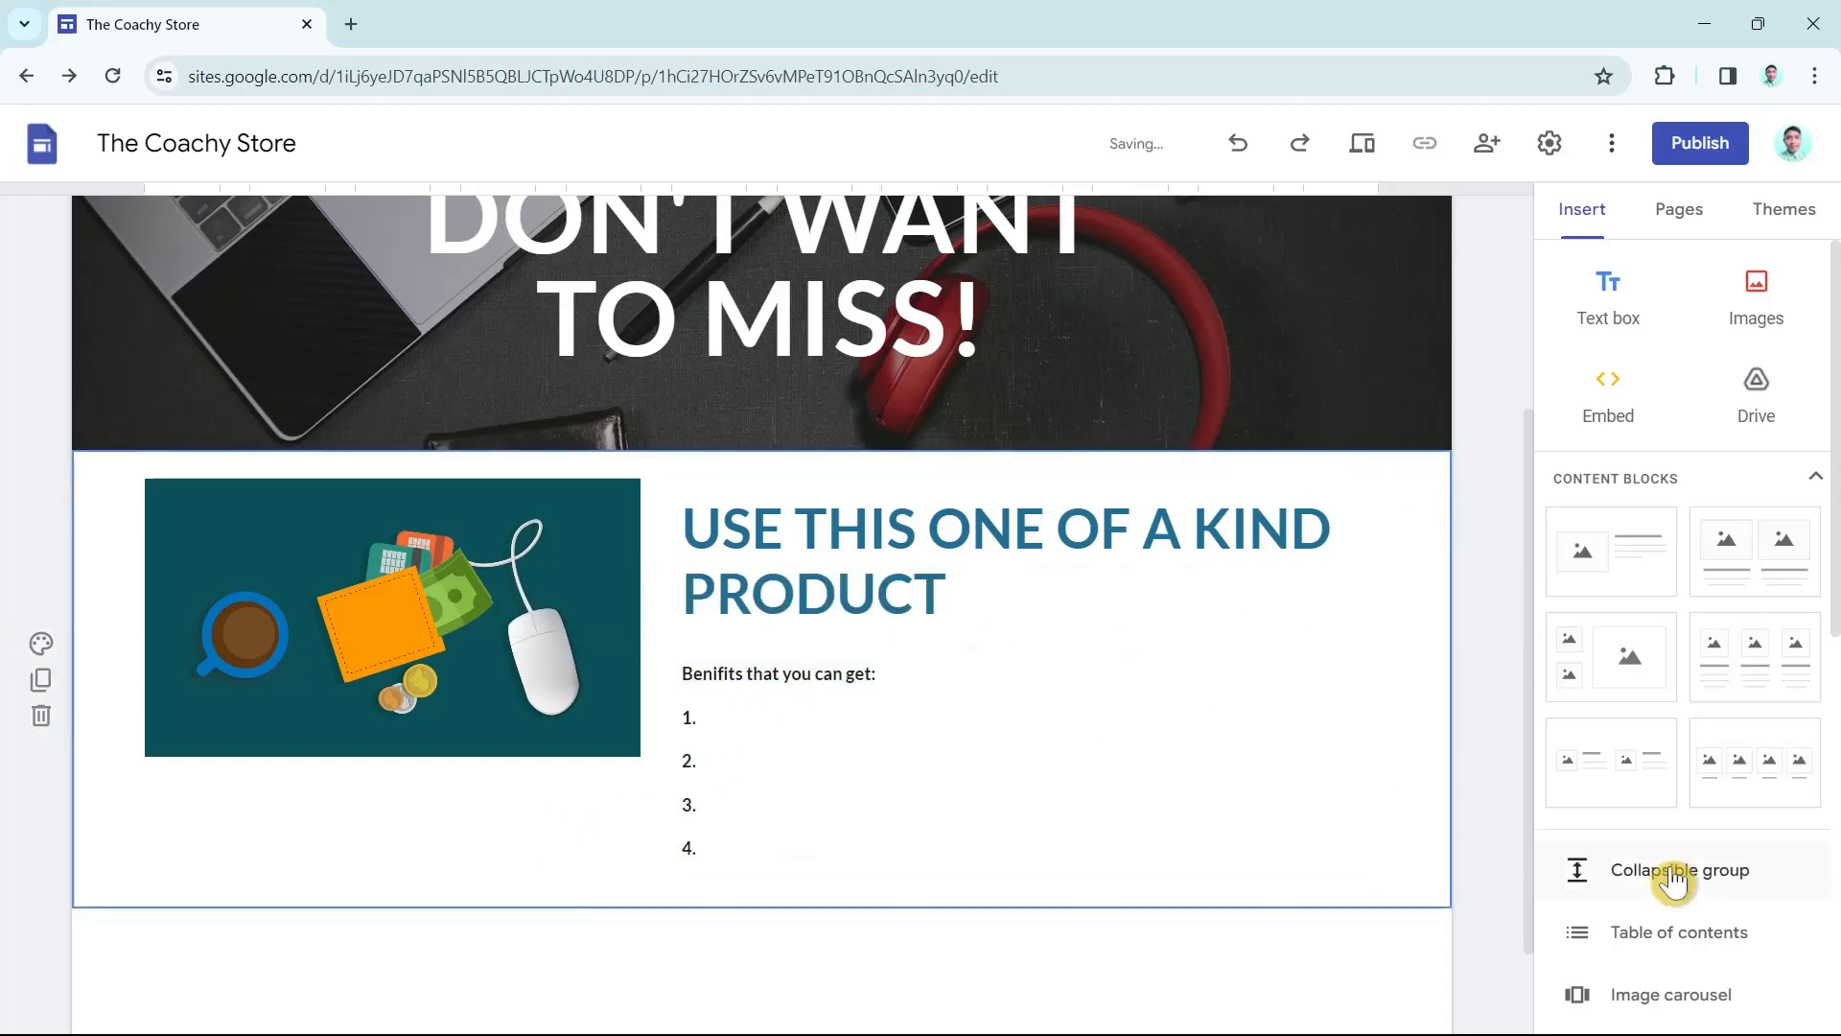
Add a new button element to the page and name it "Buy Now", leaving its link ready for entry
{"action": "scroll", "coordinate": [1377, 892], "scroll_direction": "up", "scroll_amount": 4}
{"action": "scroll", "coordinate": [1377, 892], "scroll_direction": "down", "scroll_amount": 4}
{"action": "left_click", "coordinate": [1406, 813]}
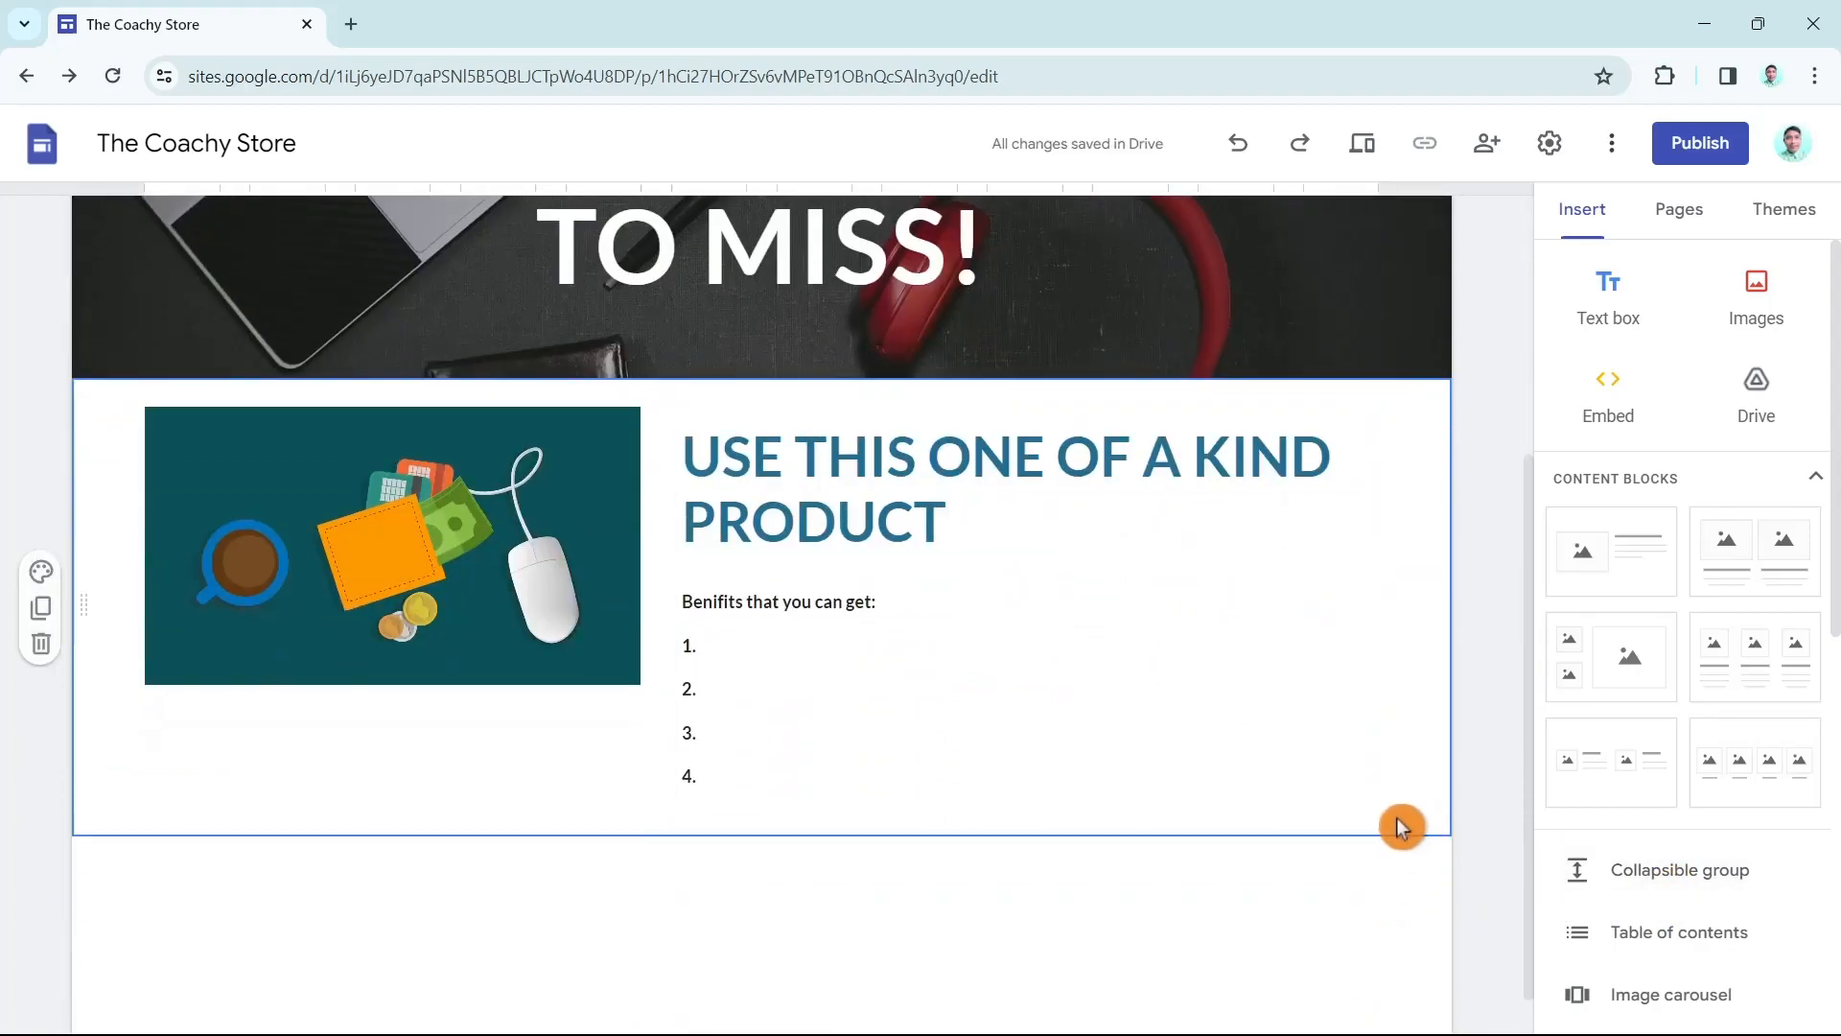
{"action": "scroll", "coordinate": [1253, 787], "scroll_direction": "down", "scroll_amount": 1}
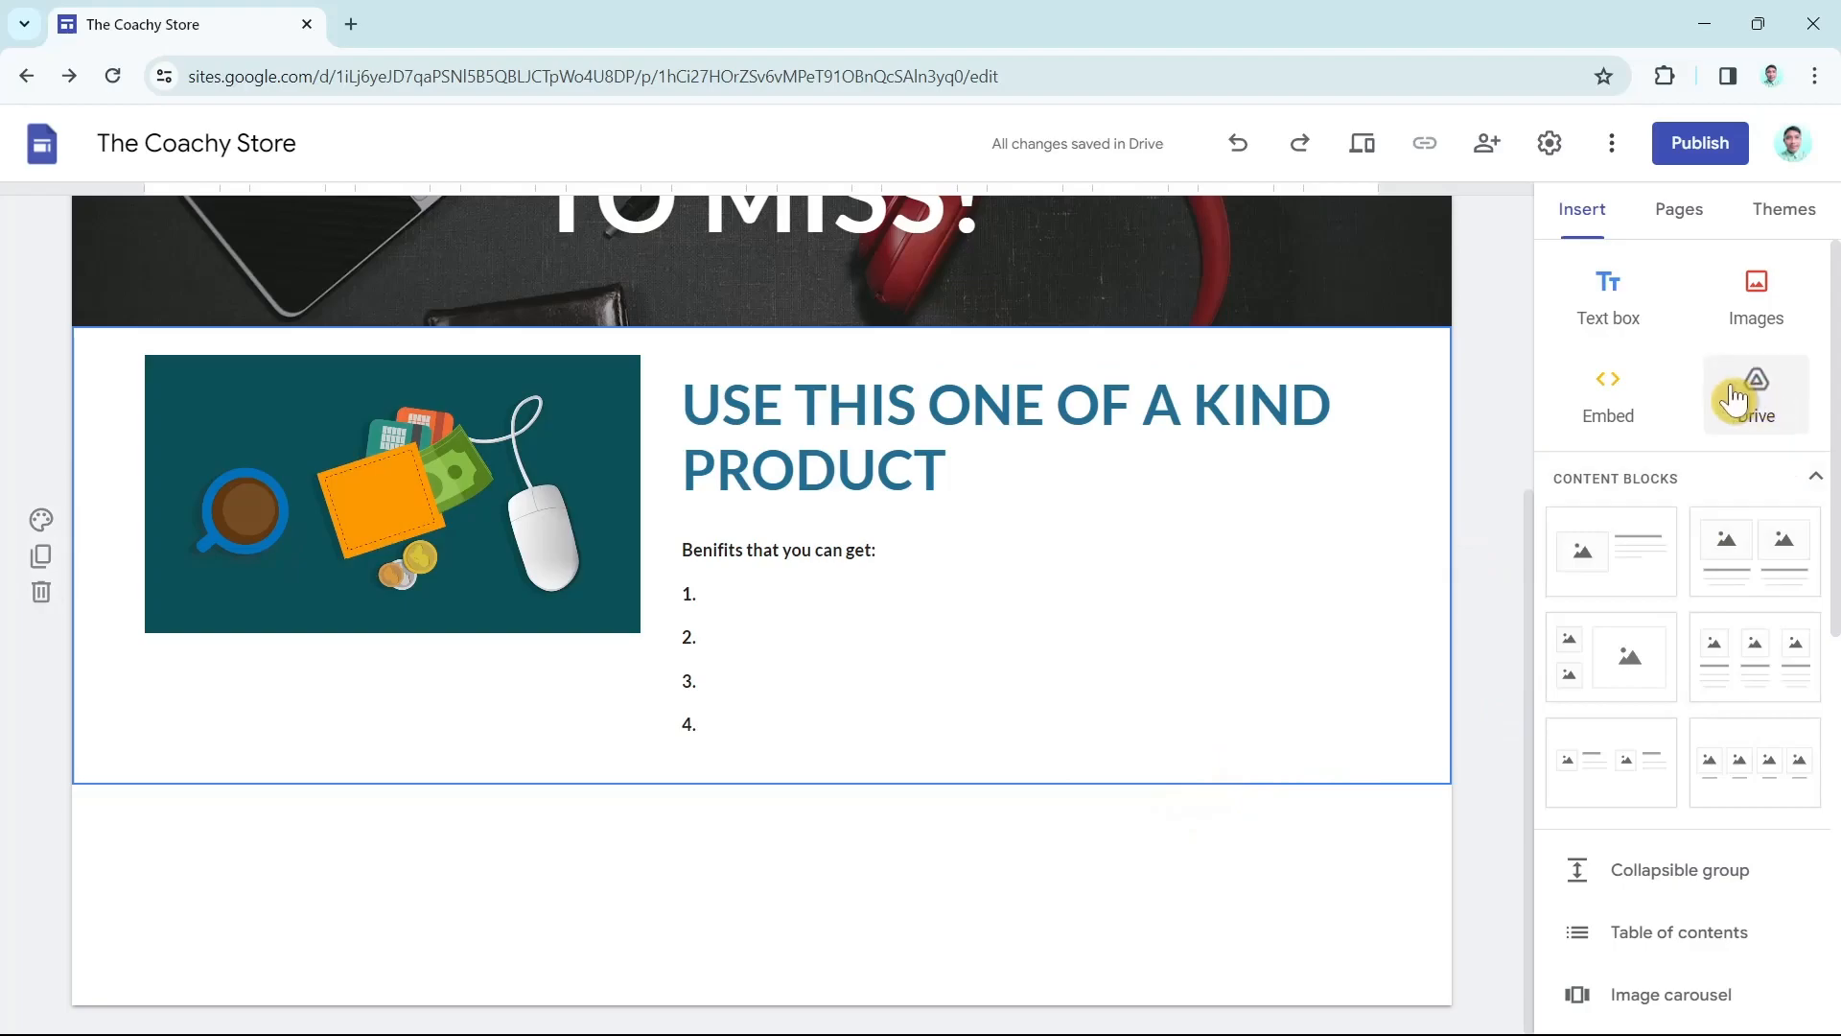
{"action": "scroll", "coordinate": [1760, 672], "scroll_direction": "down", "scroll_amount": 6}
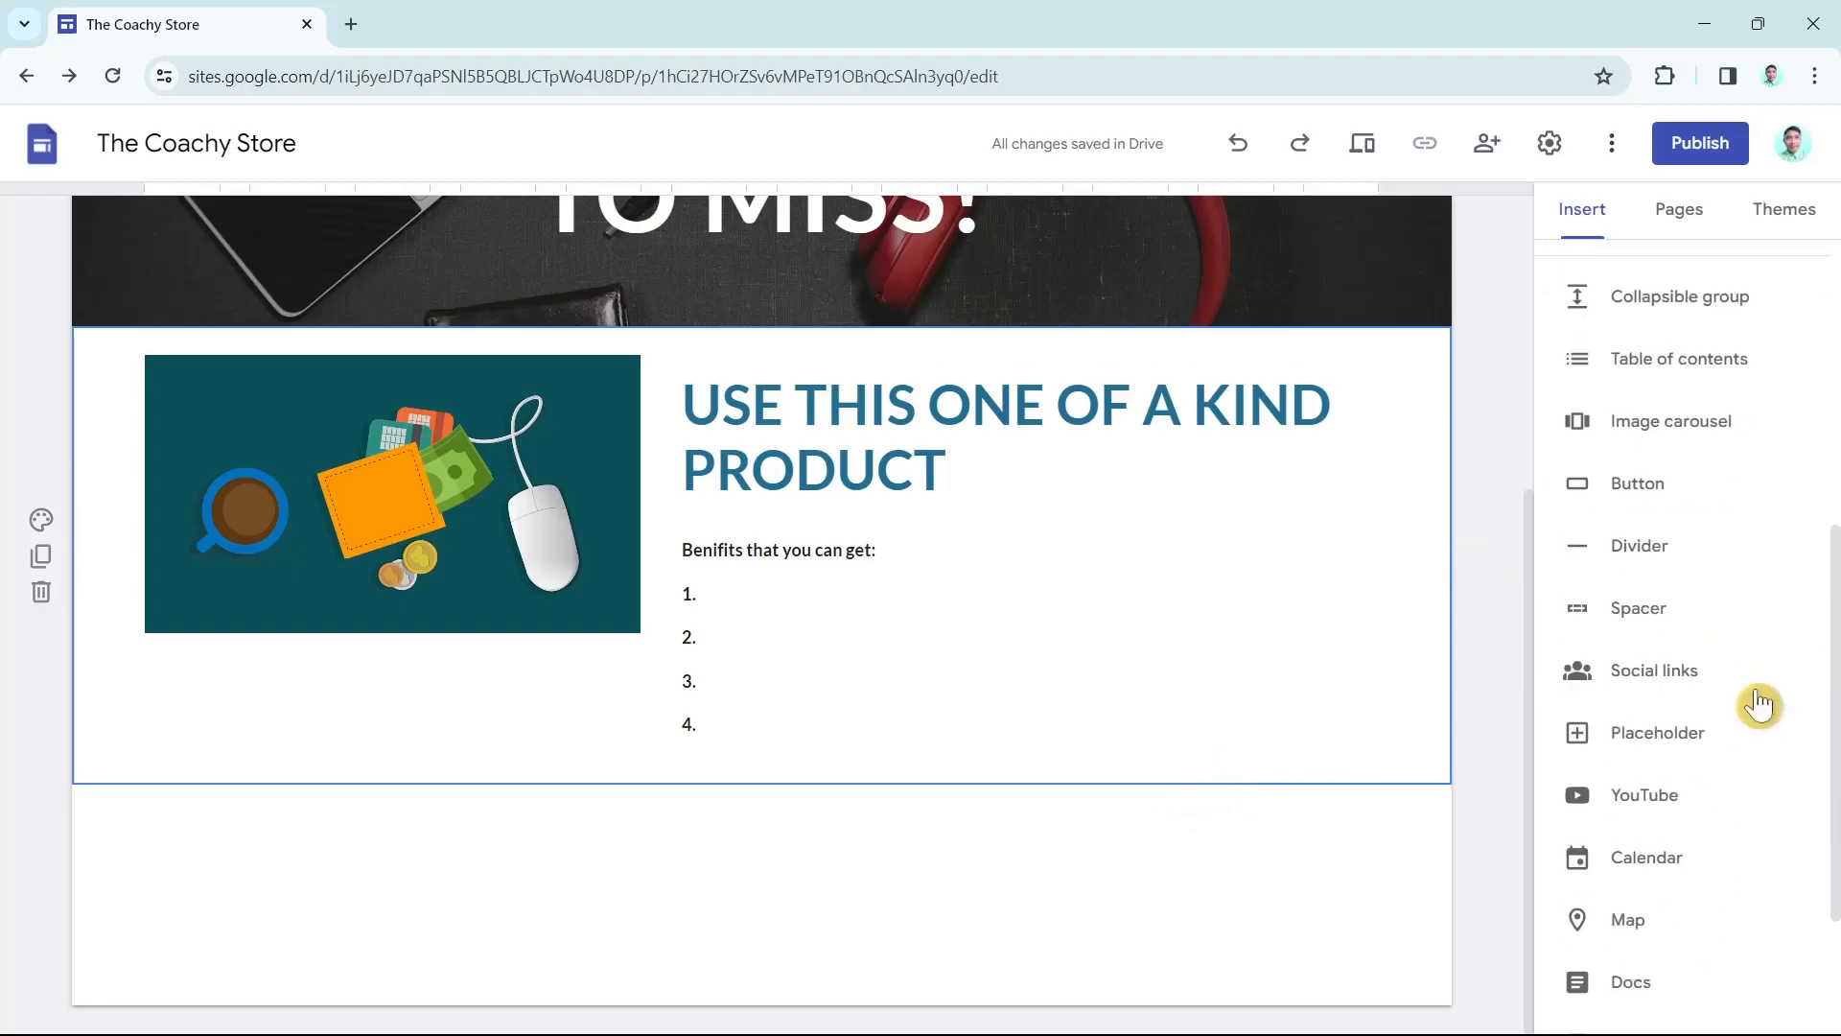
{"action": "left_click", "coordinate": [1665, 464]}
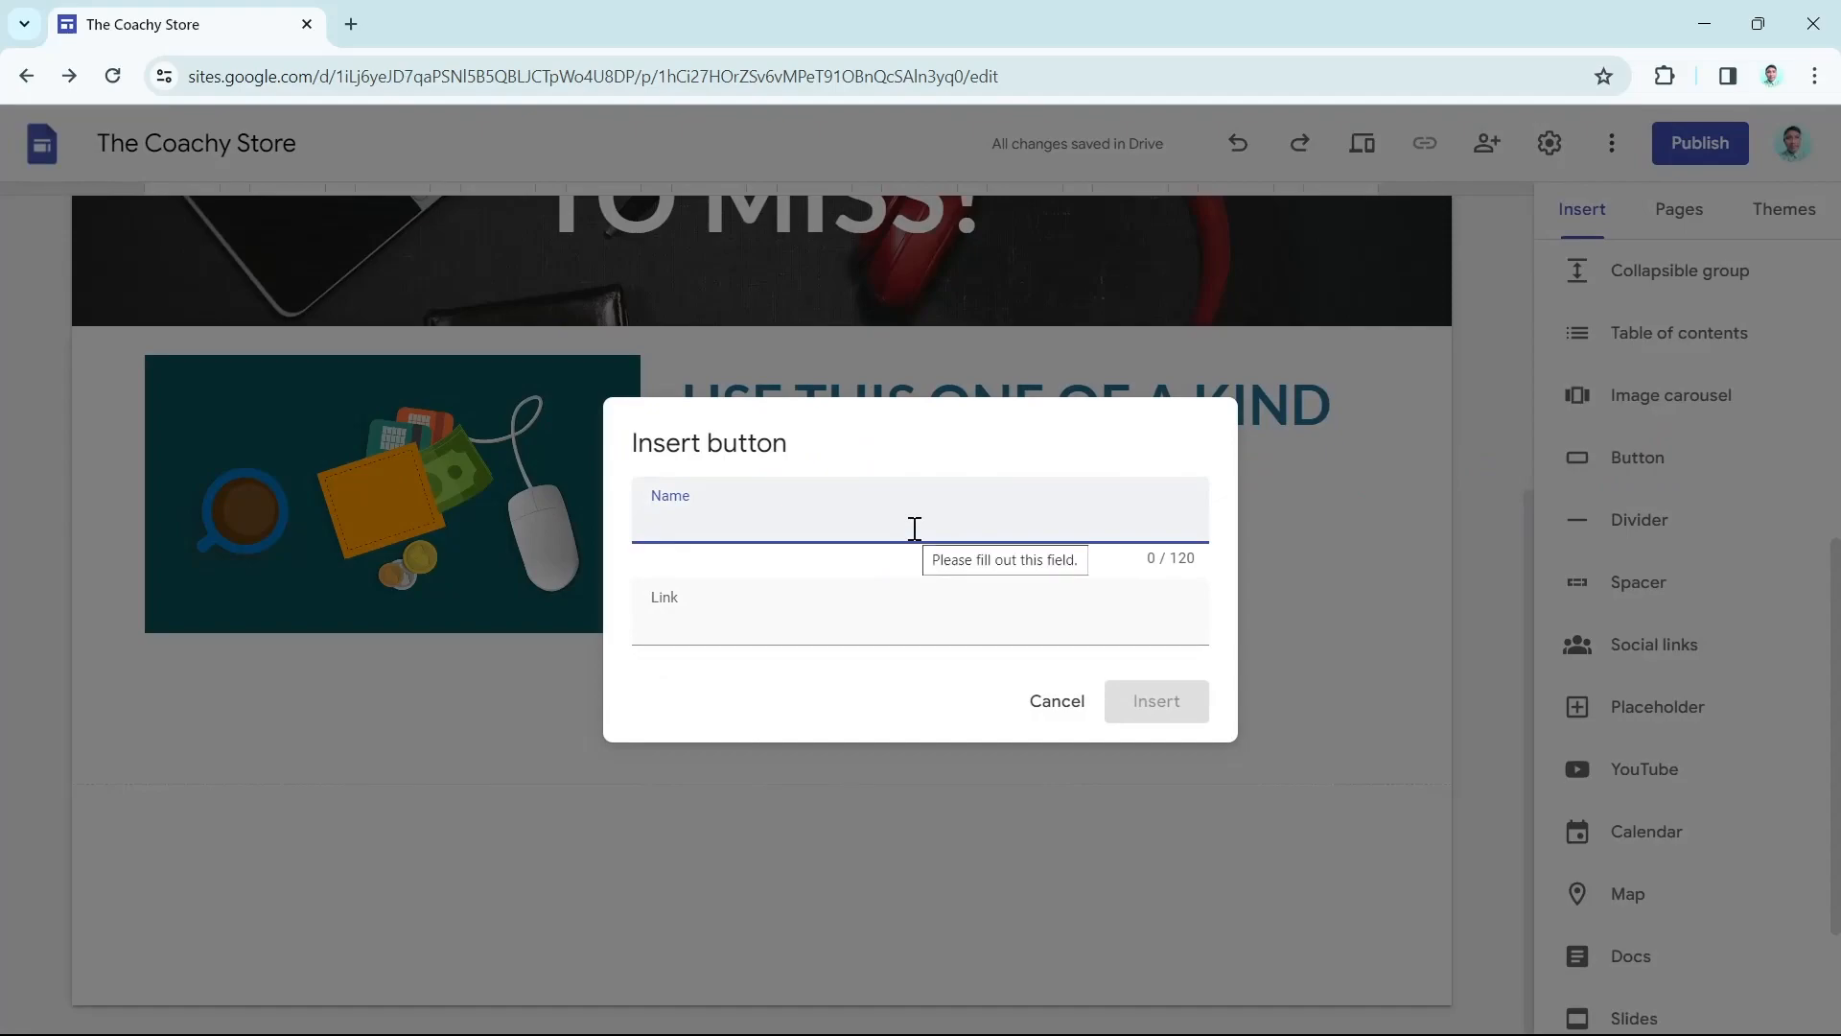
{"action": "type", "text": "Buy Now"}
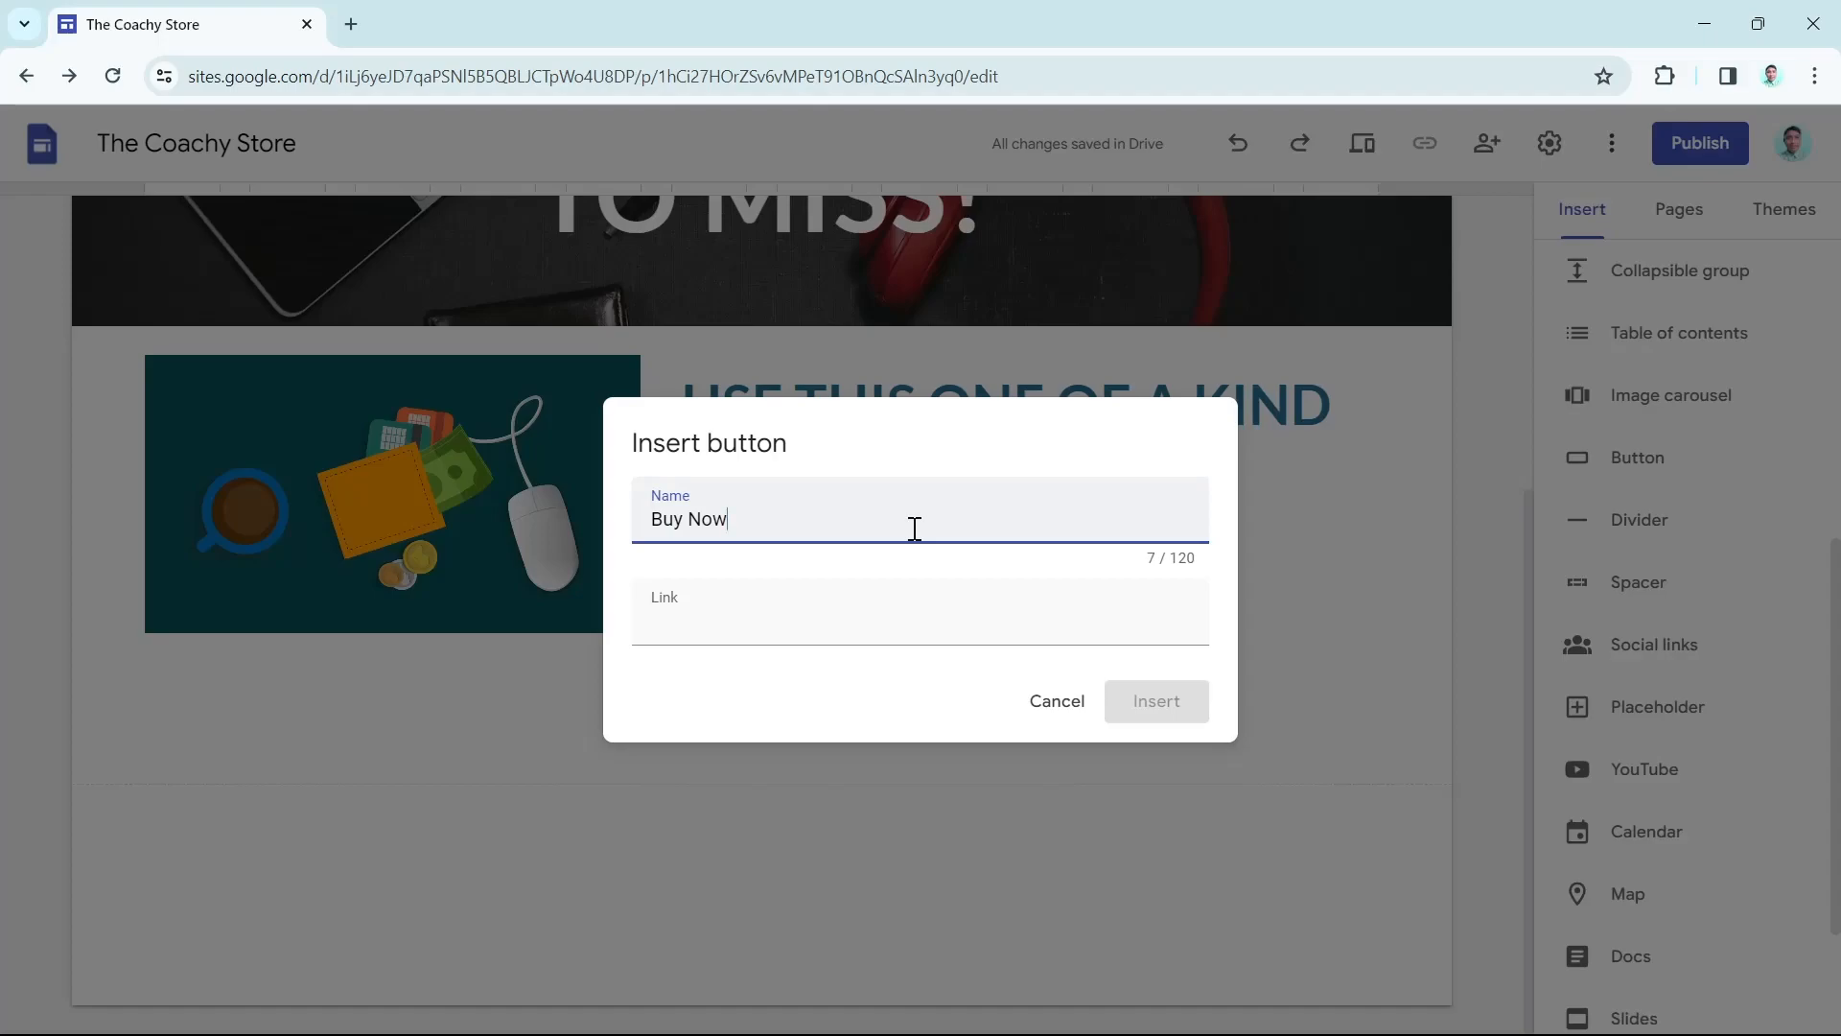
{"action": "left_click", "coordinate": [766, 629]}
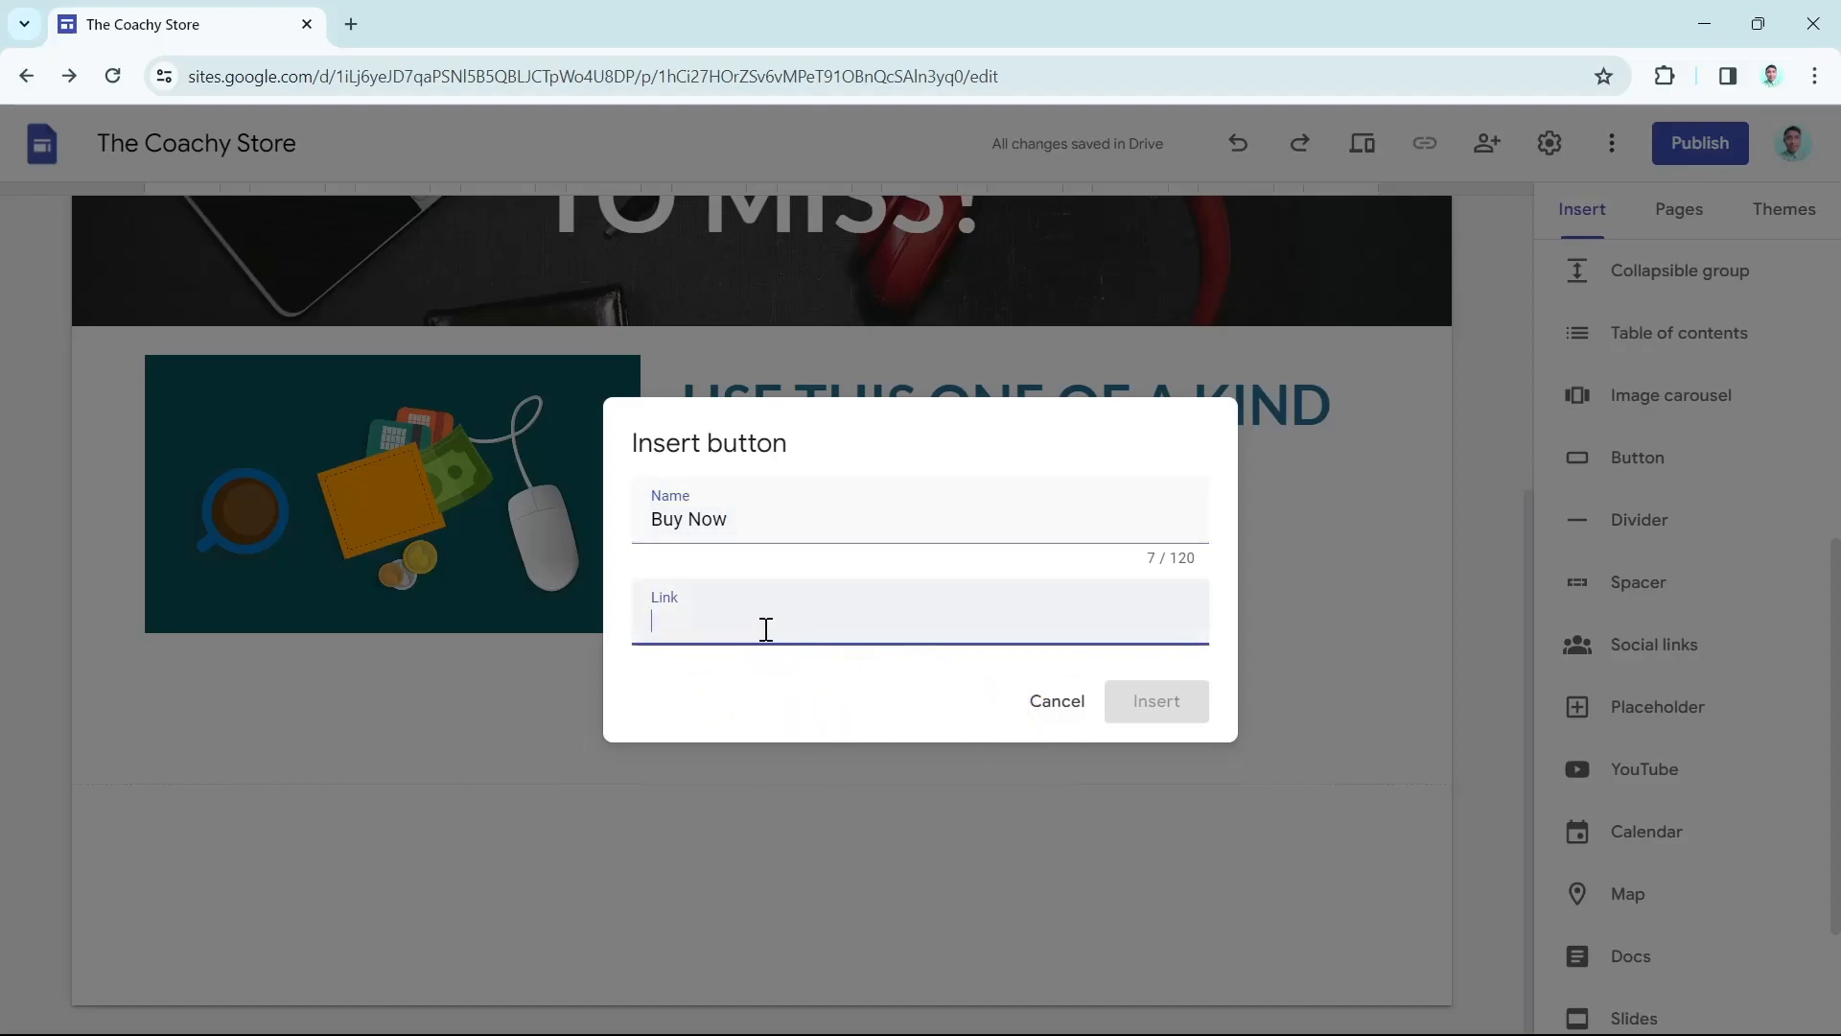
Switch to the Digistore24 window, return to the affiliate marketplace list and look through it for the COACHY offer
{"action": "mouse_move", "coordinate": [1124, 1018]}
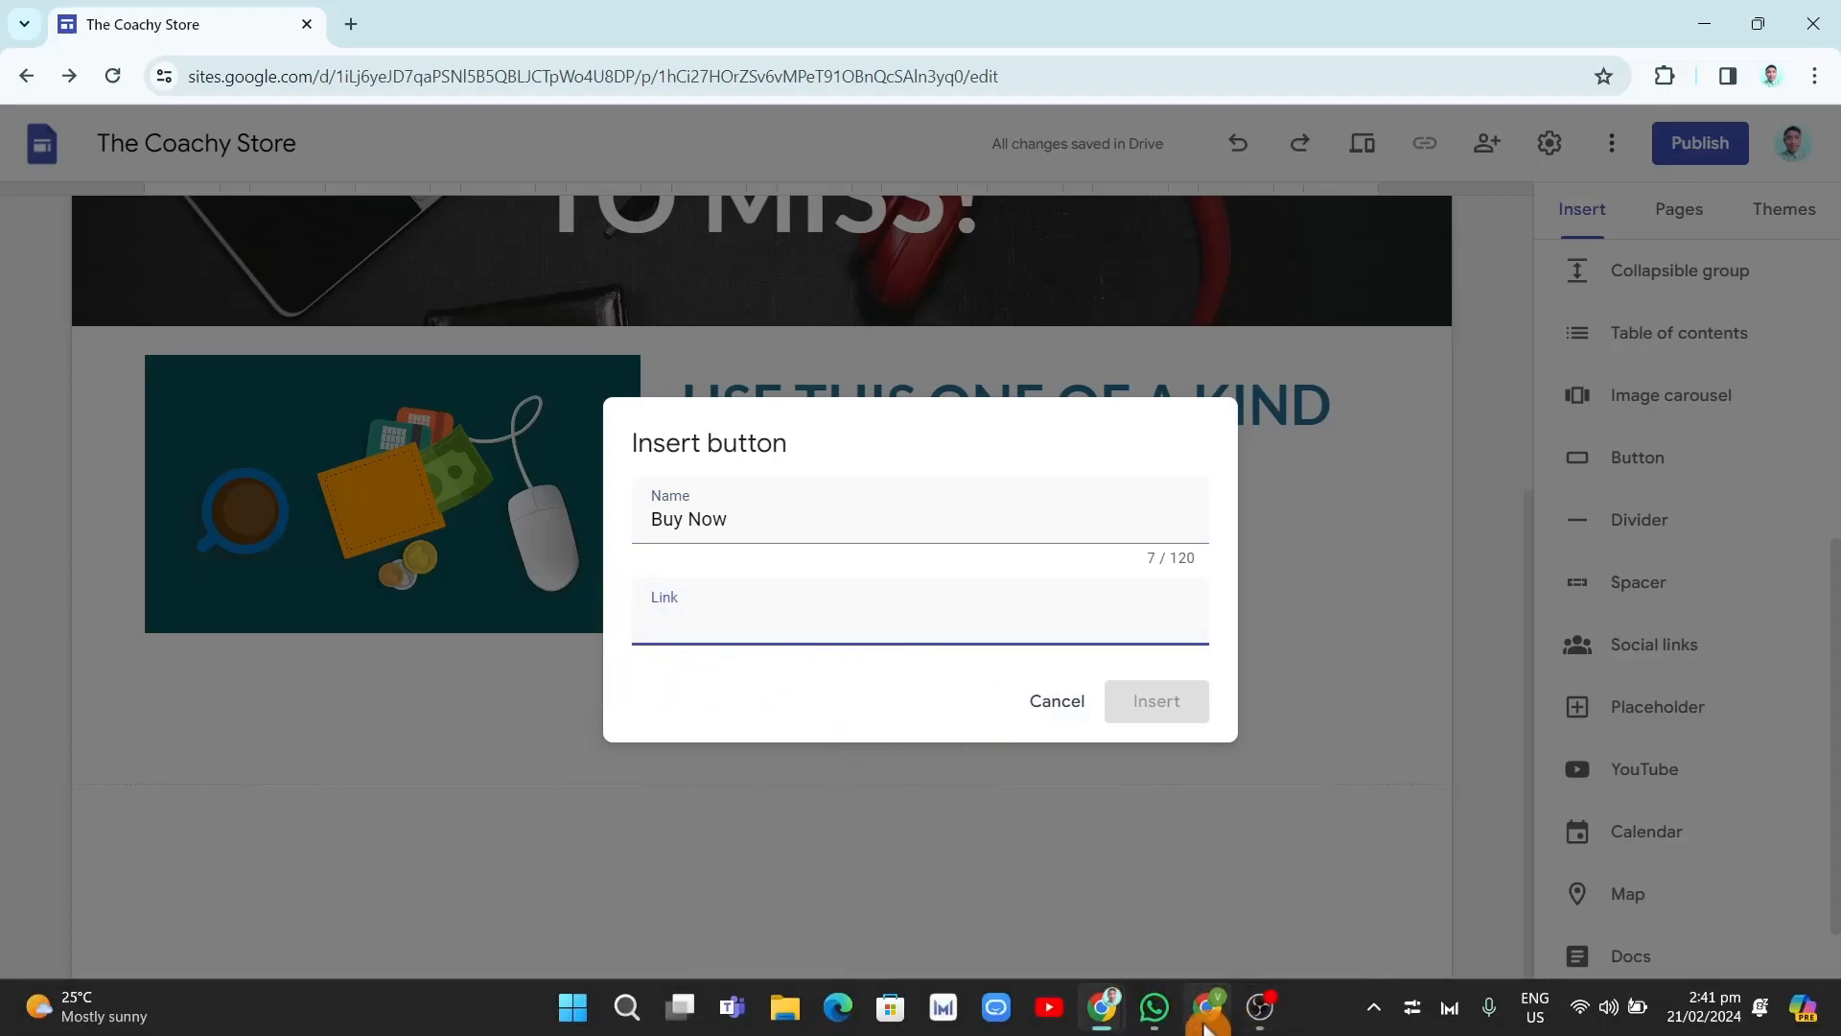
{"action": "left_click", "coordinate": [1210, 1026]}
{"action": "scroll", "coordinate": [576, 661], "scroll_direction": "up", "scroll_amount": 3}
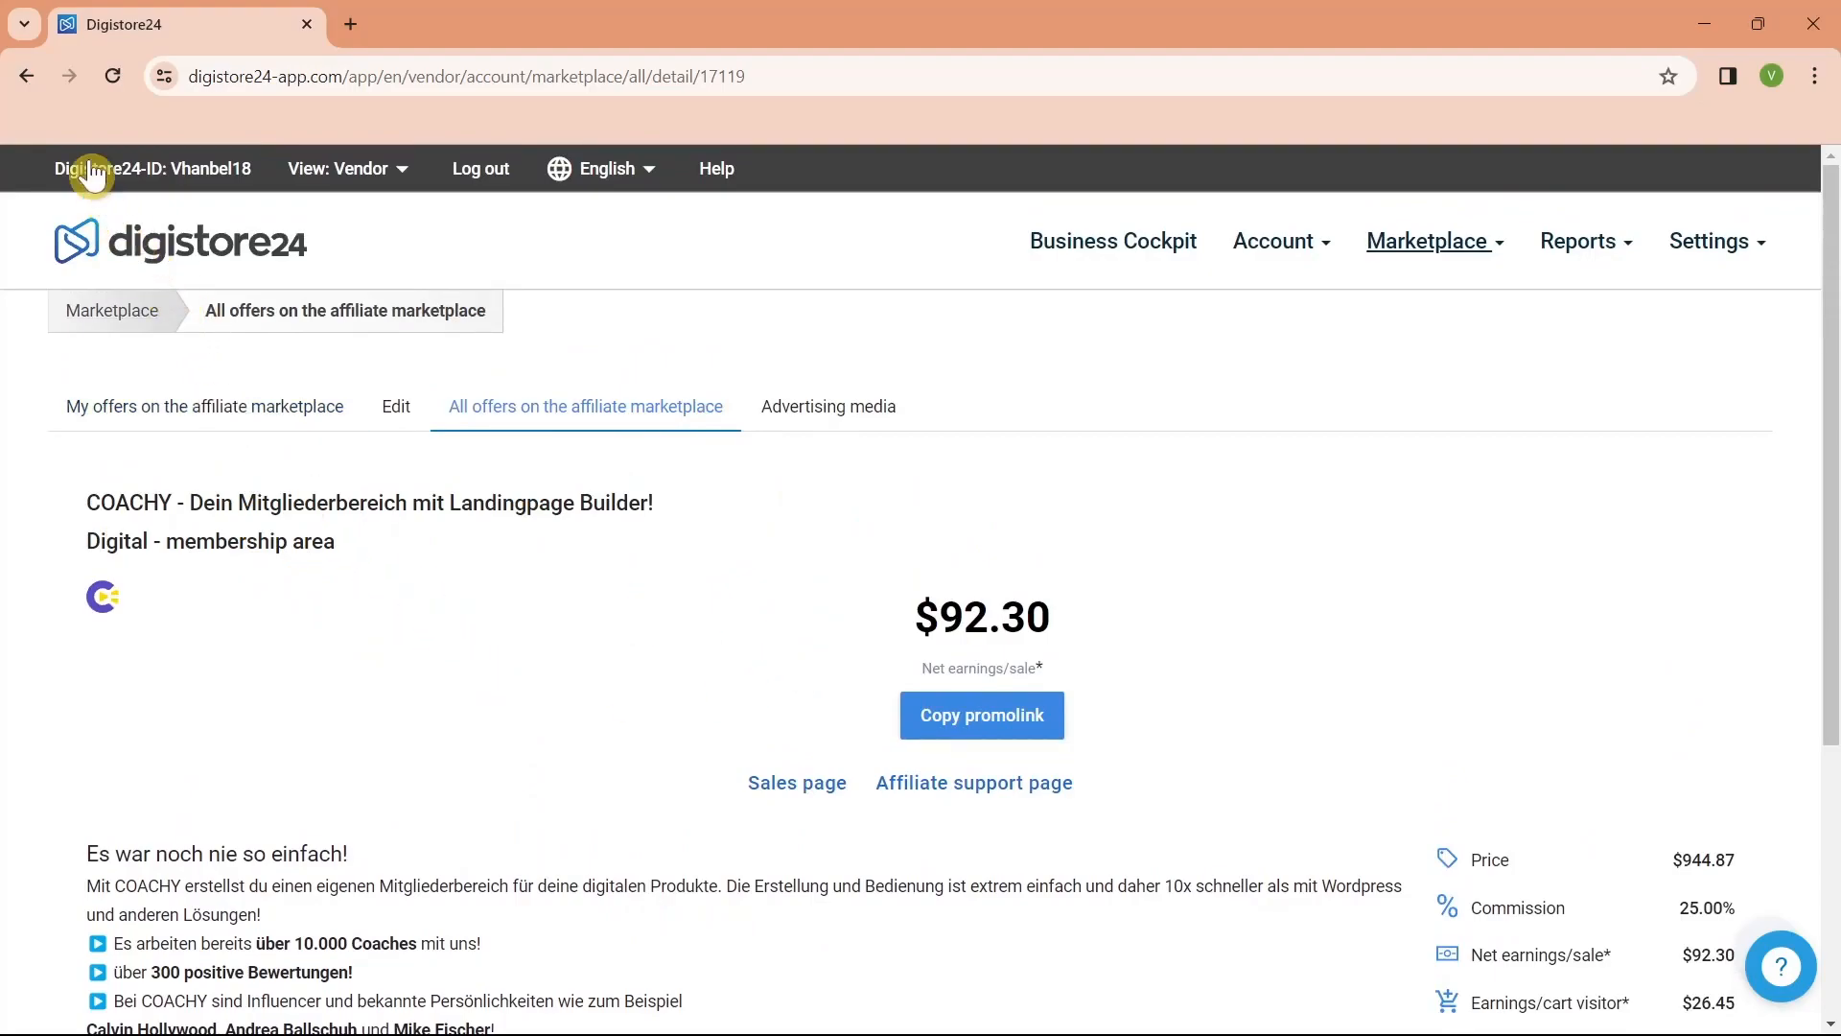
{"action": "left_click", "coordinate": [27, 76]}
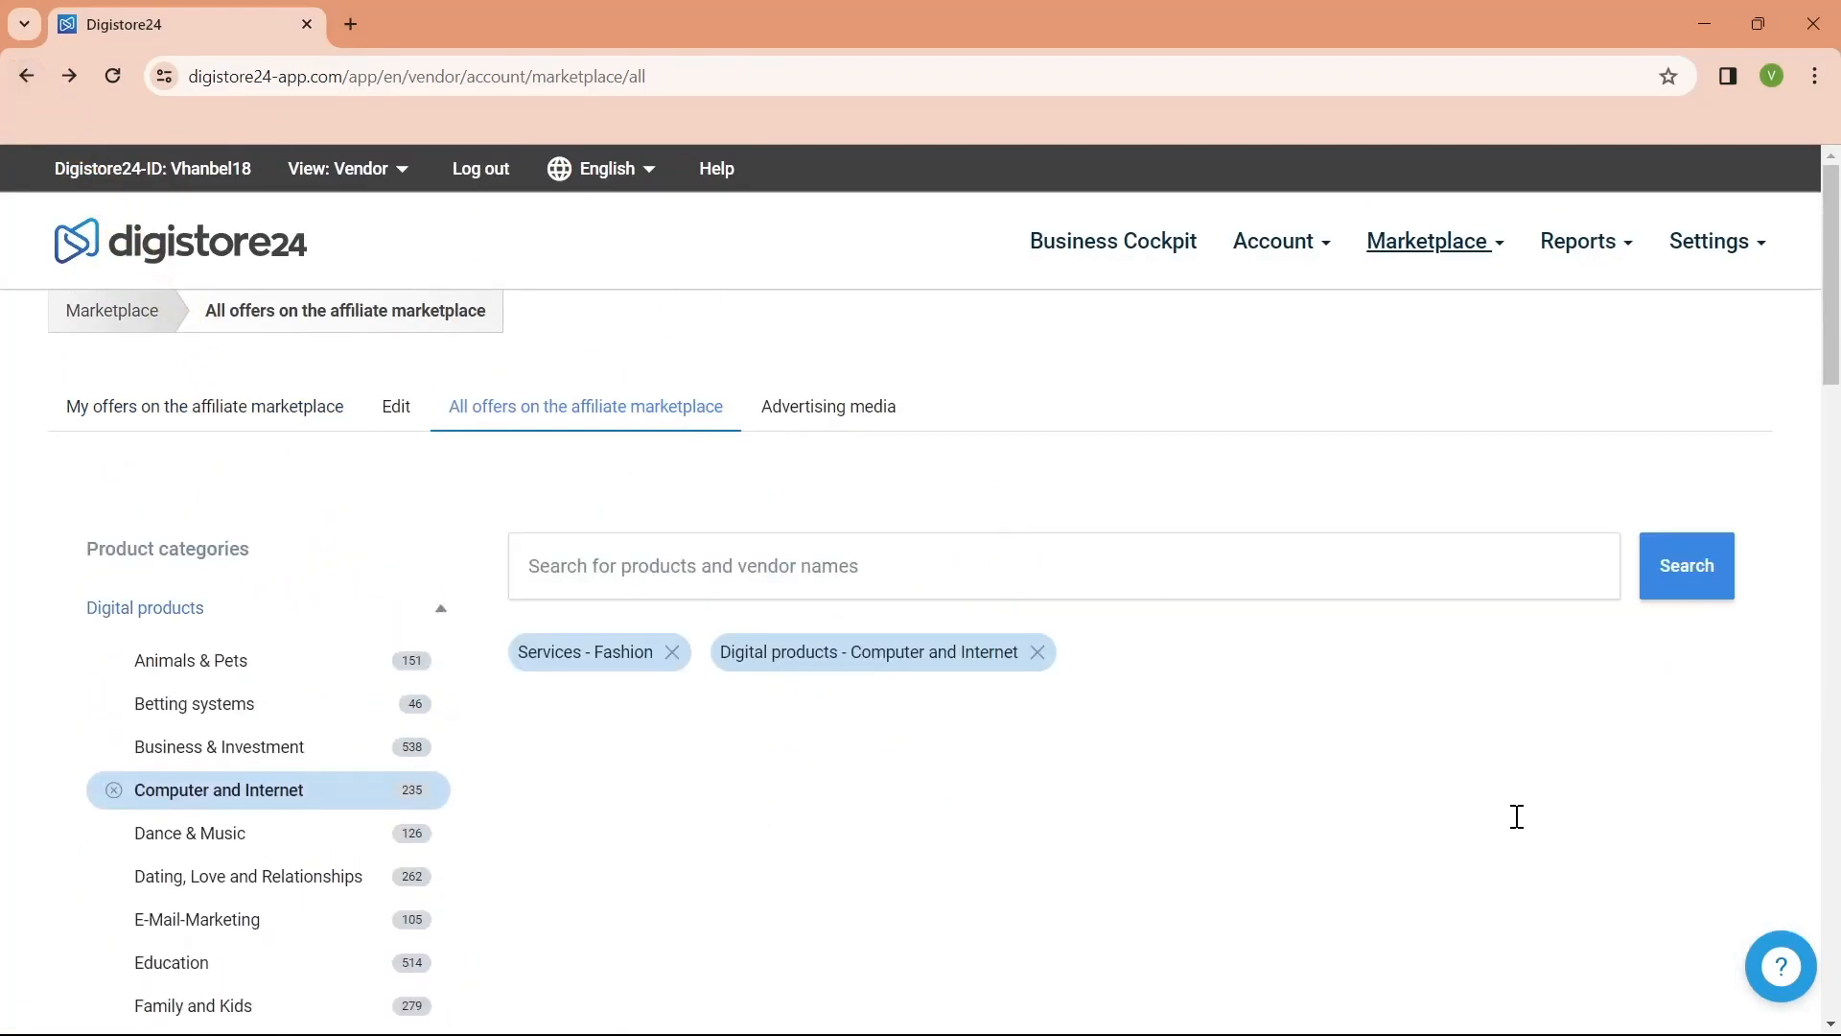
{"action": "scroll", "coordinate": [1482, 566], "scroll_direction": "down", "scroll_amount": 4}
{"action": "scroll", "coordinate": [1480, 566], "scroll_direction": "down", "scroll_amount": 8}
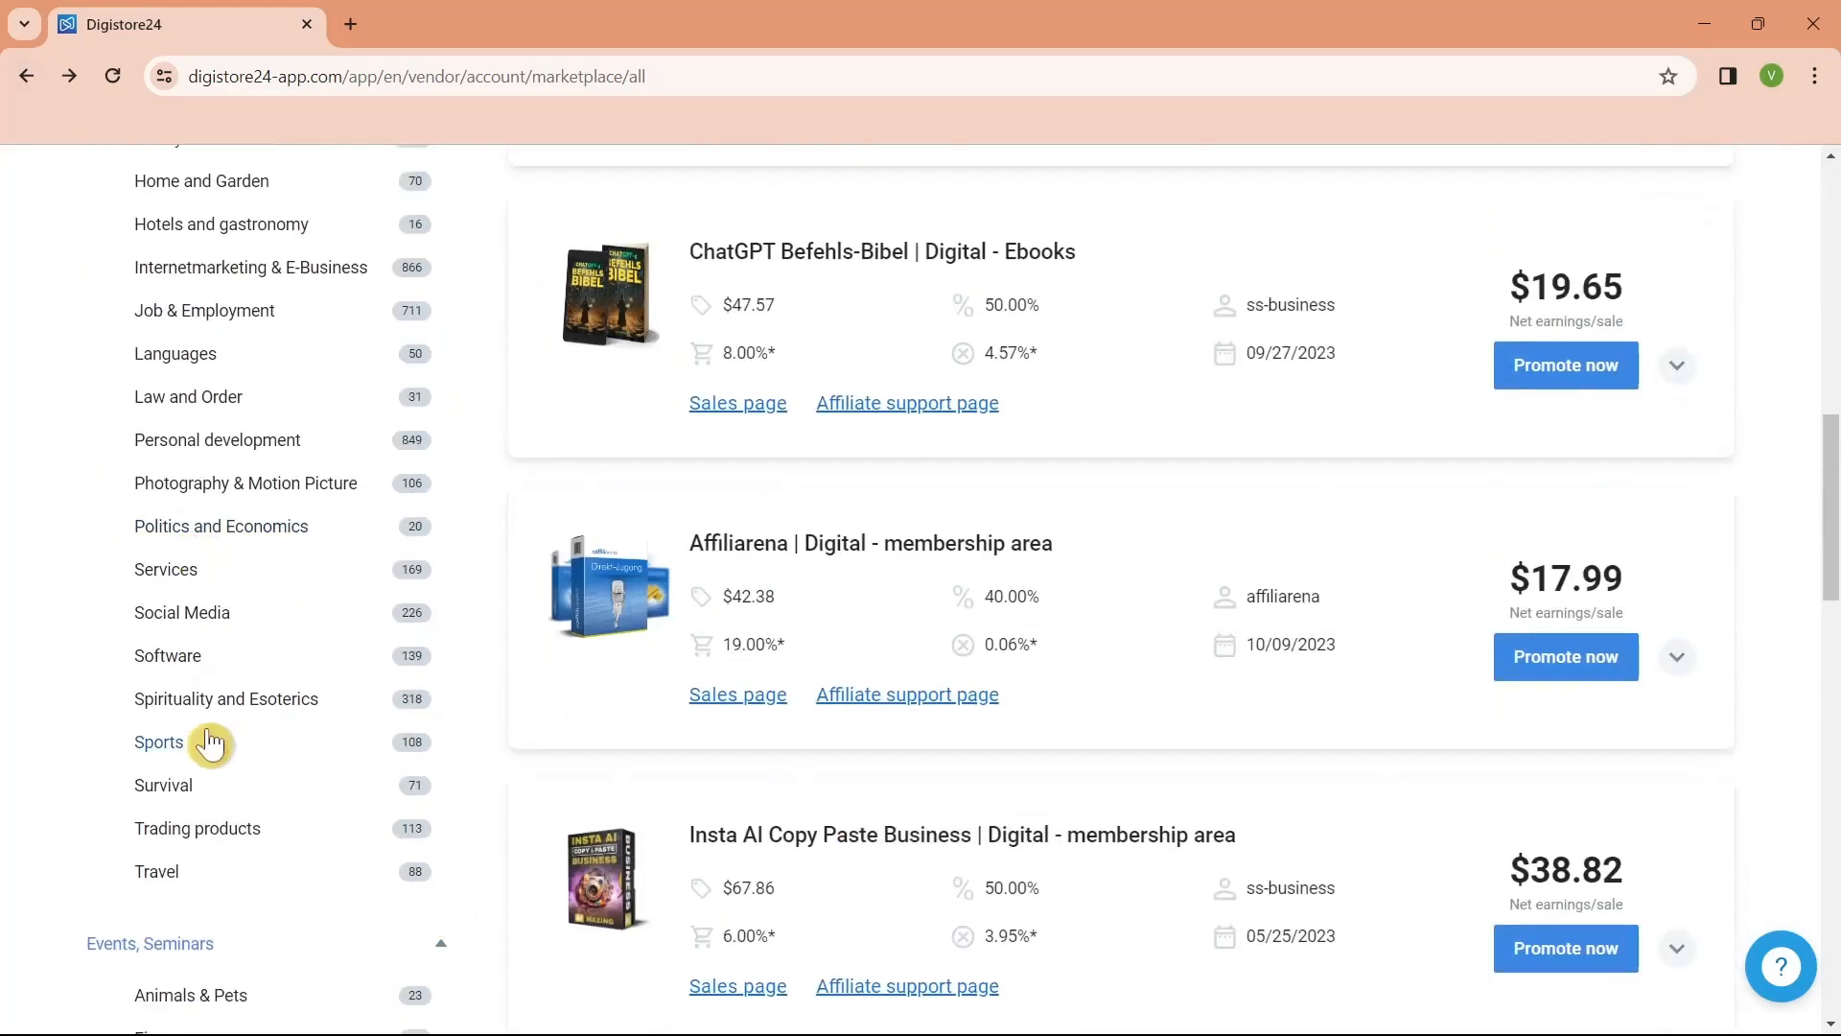
{"action": "scroll", "coordinate": [210, 744], "scroll_direction": "up", "scroll_amount": 12}
{"action": "scroll", "coordinate": [210, 745], "scroll_direction": "down", "scroll_amount": 6}
{"action": "scroll", "coordinate": [1185, 949], "scroll_direction": "up", "scroll_amount": 4}
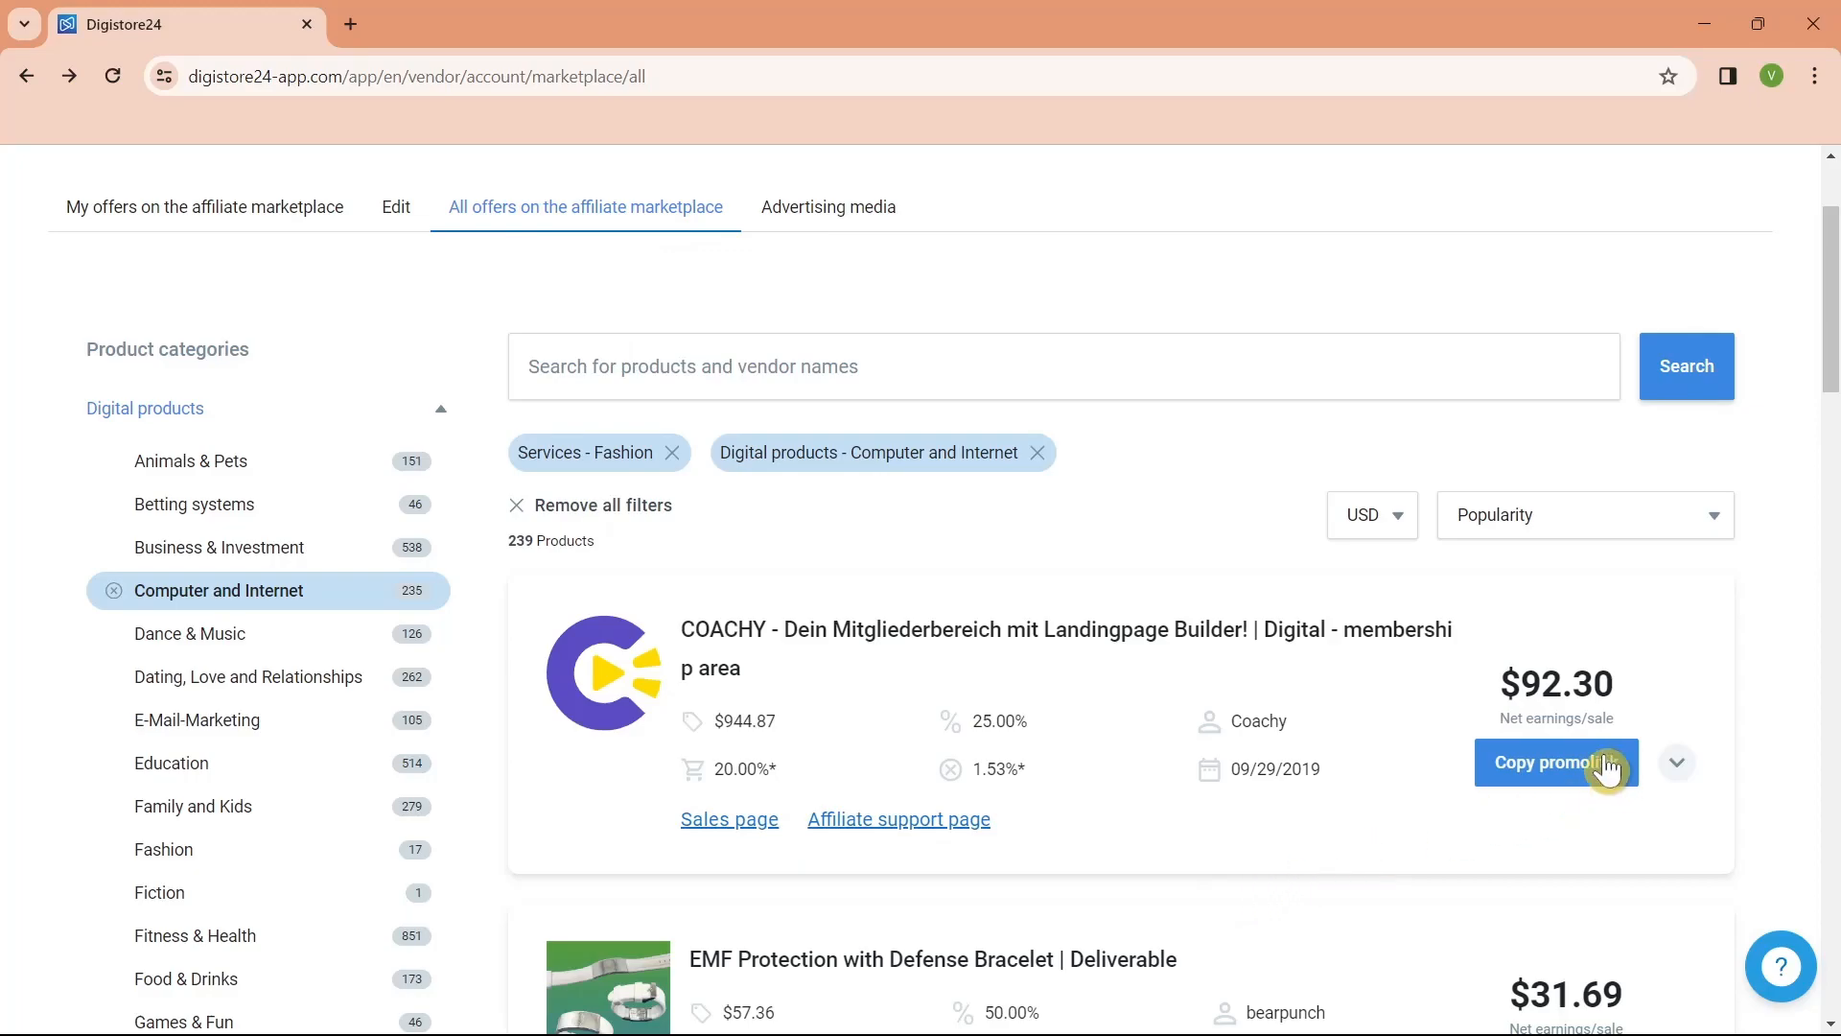
Open the details of the COACHY offer and copy its promolink
{"action": "left_click", "coordinate": [1560, 776]}
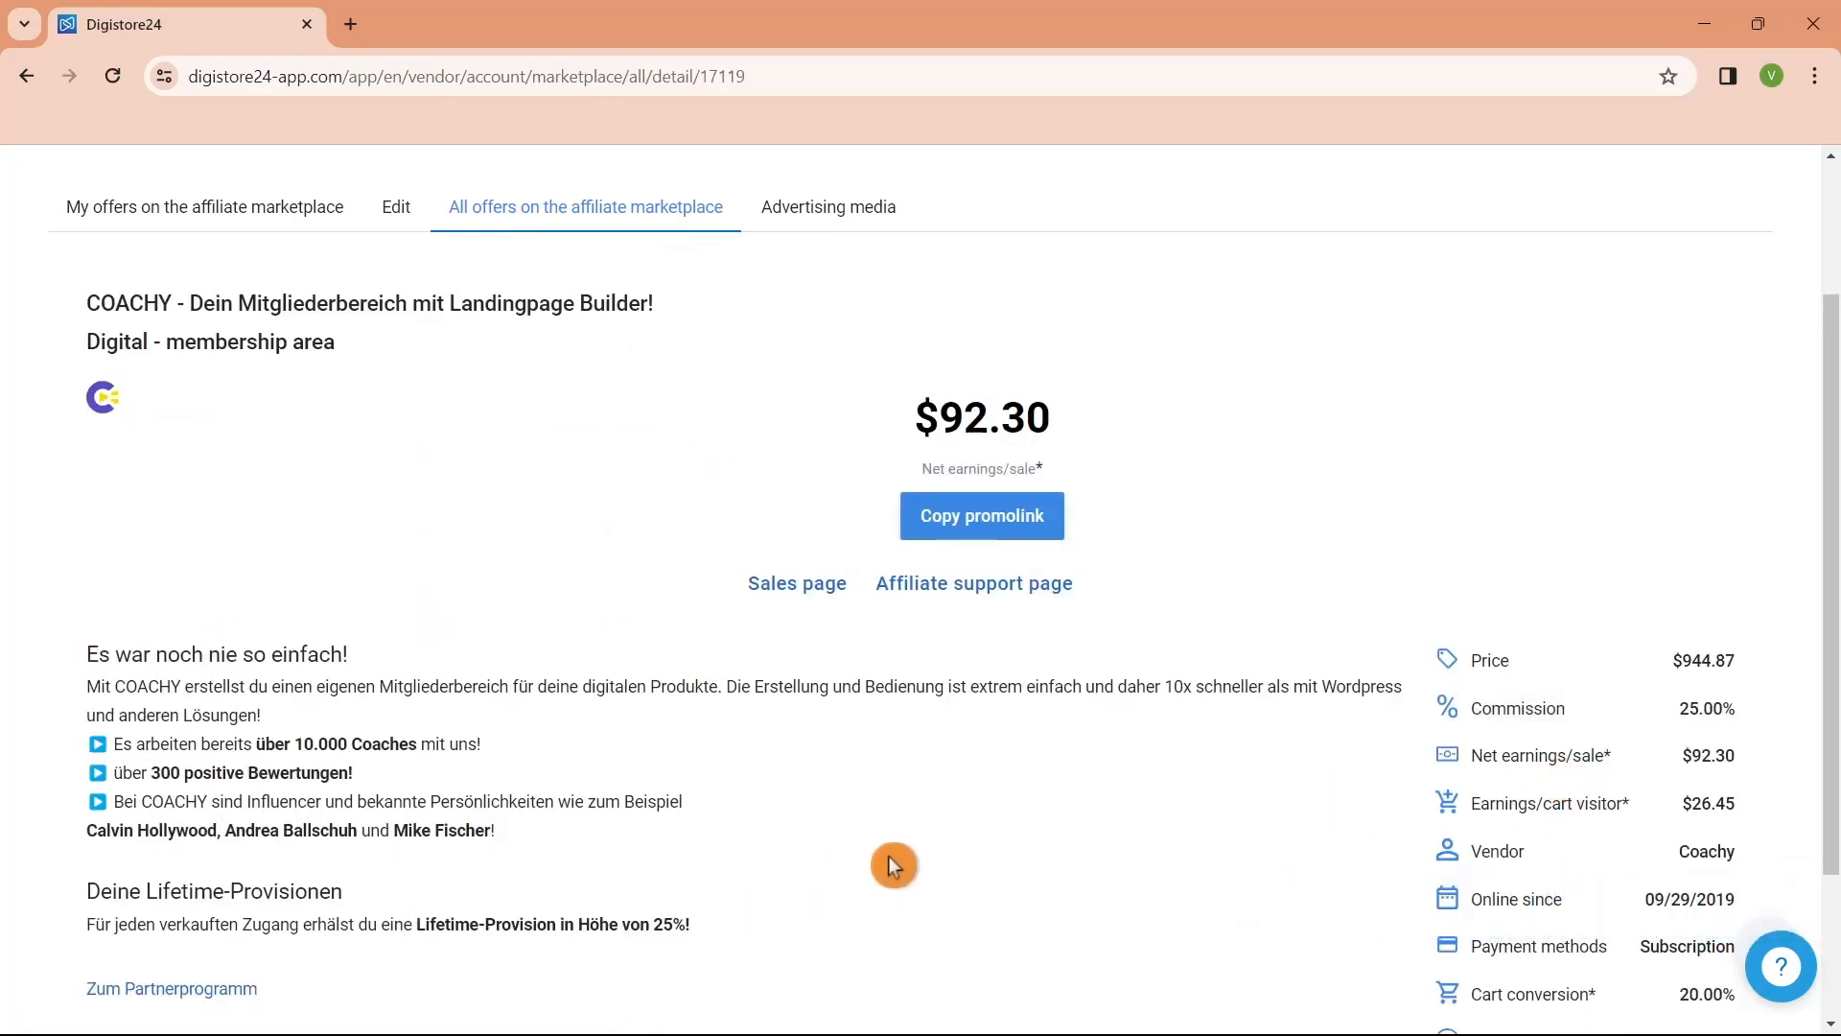
{"action": "mouse_move", "coordinate": [1039, 1033]}
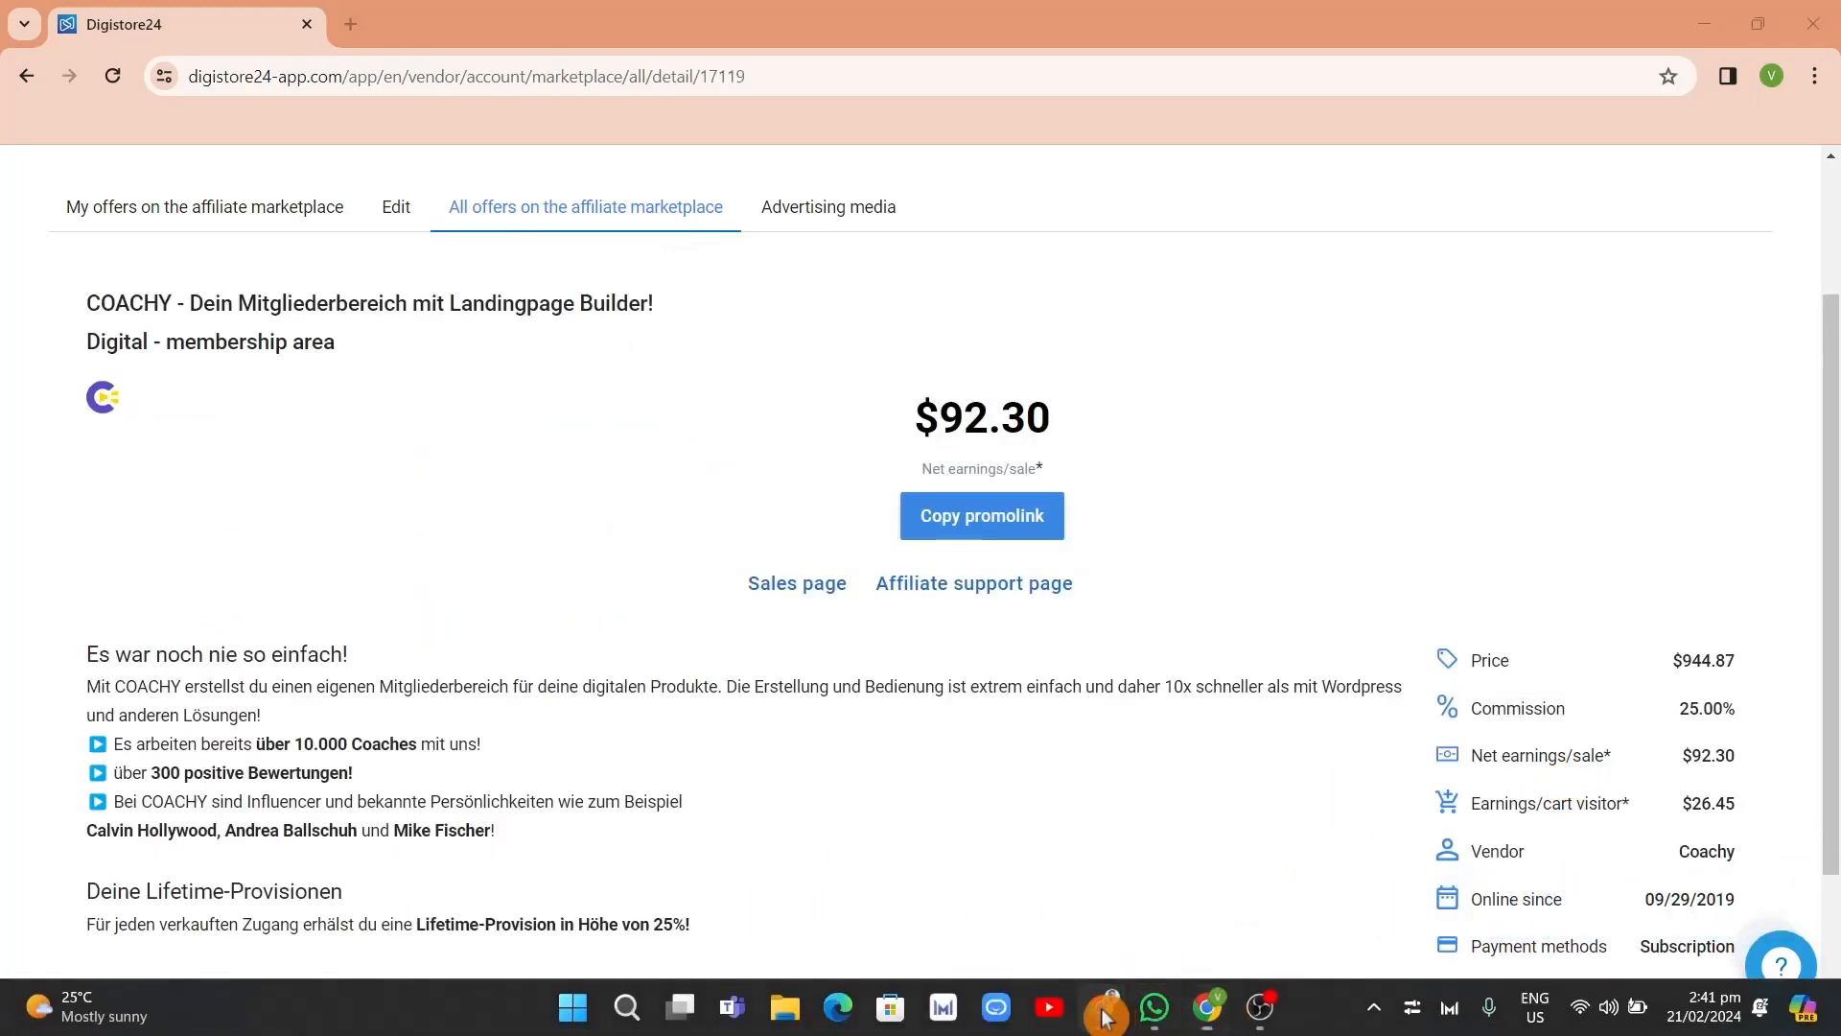
{"action": "left_click", "coordinate": [1210, 1007]}
{"action": "left_click", "coordinate": [988, 526]}
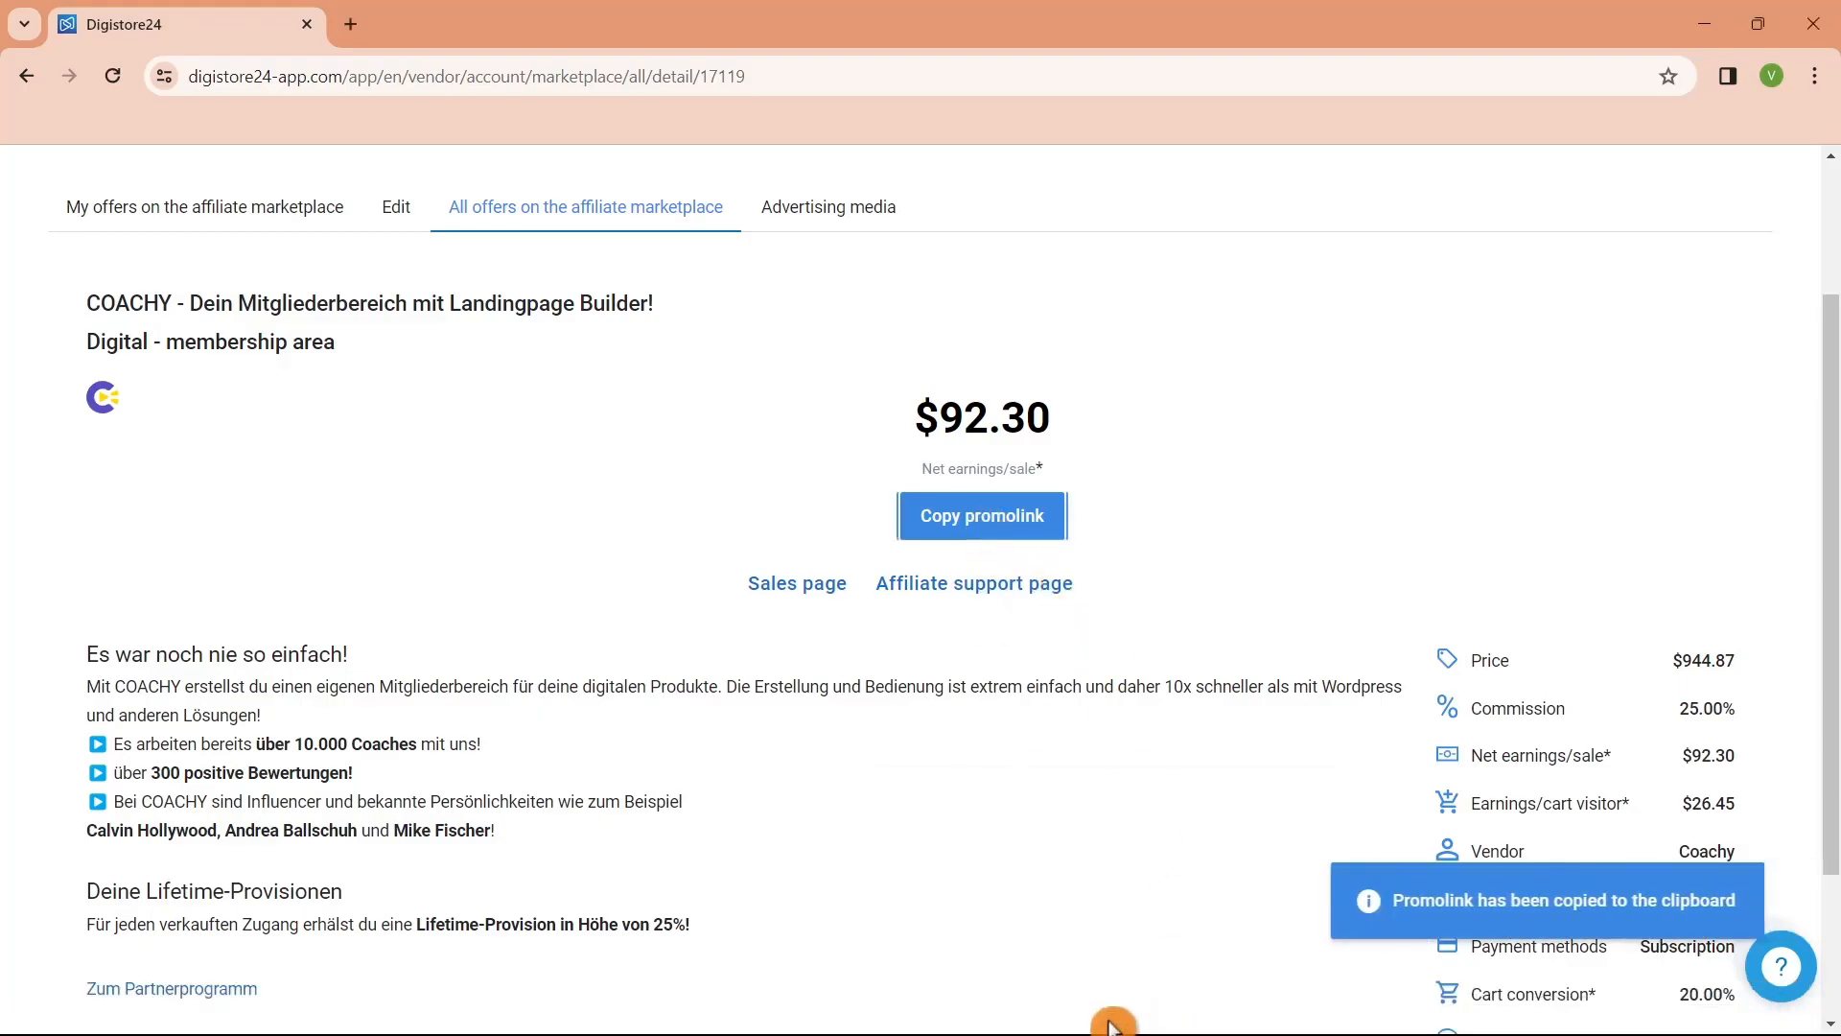
Switch back to The Coachy Store in Google Sites, paste the promolink as the button's link and insert the button
{"action": "mouse_move", "coordinate": [1112, 1031]}
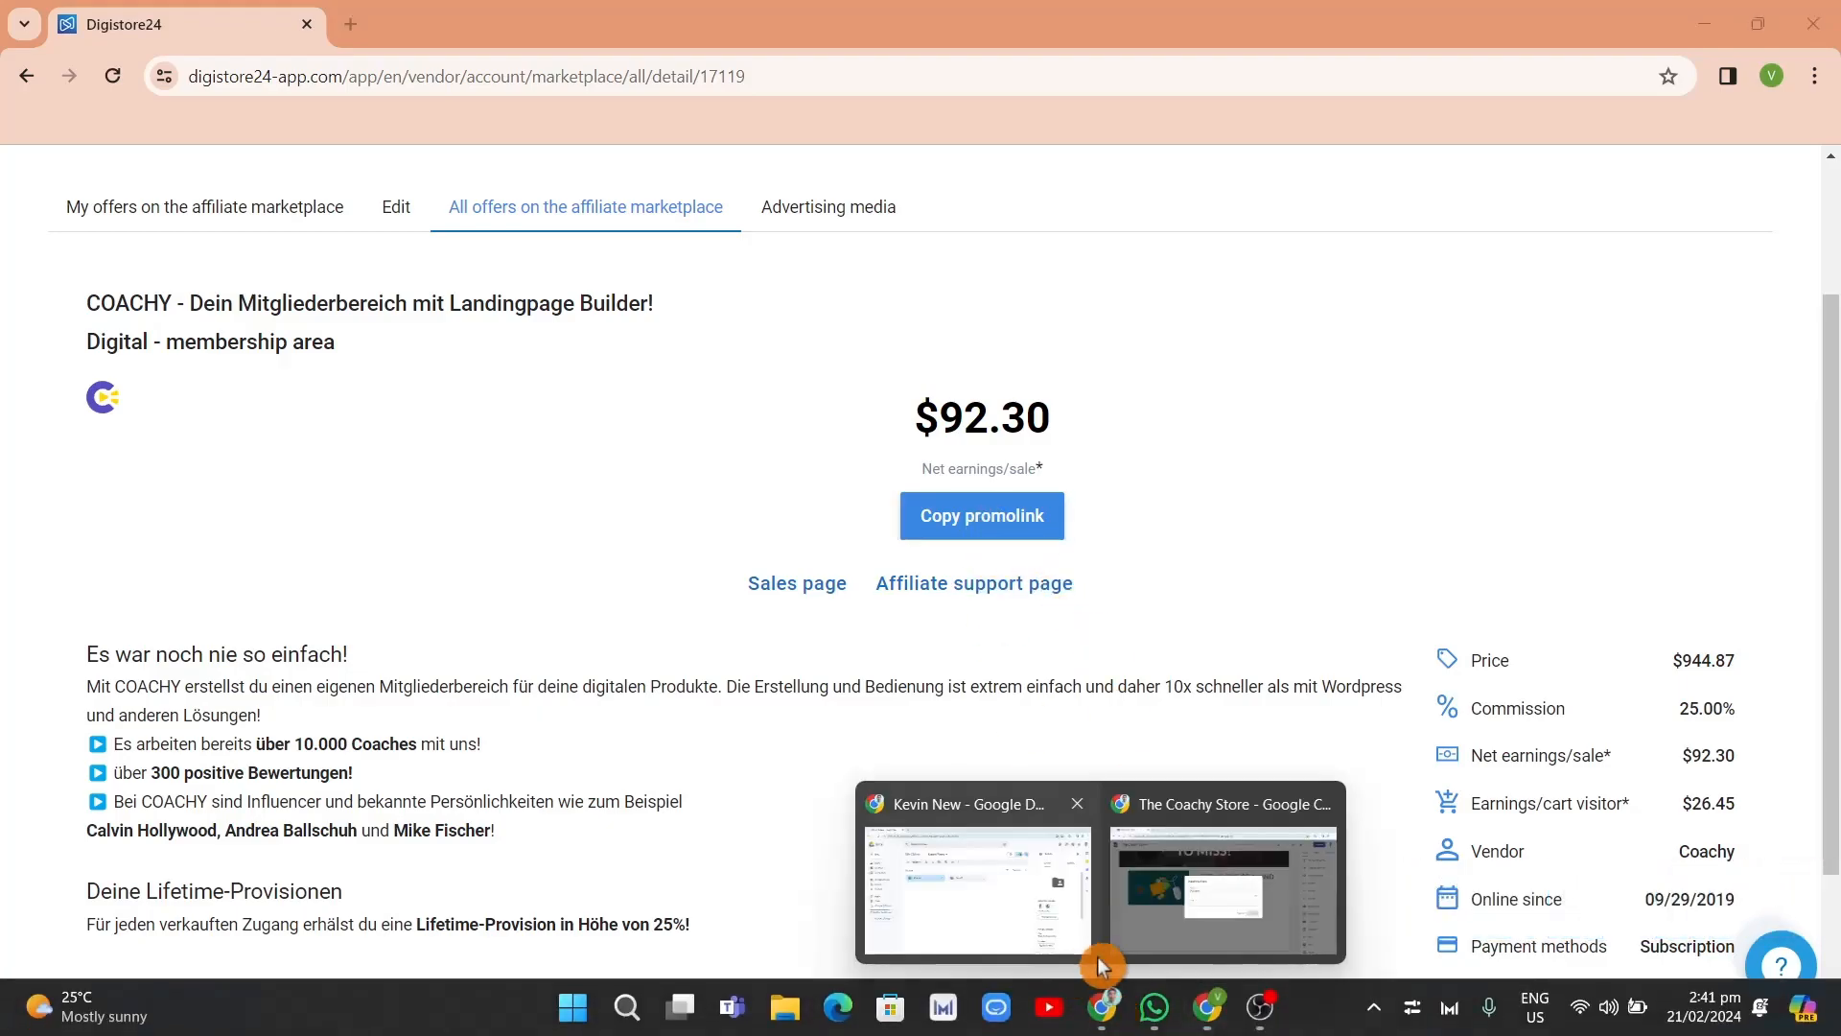
{"action": "left_click", "coordinate": [1176, 924]}
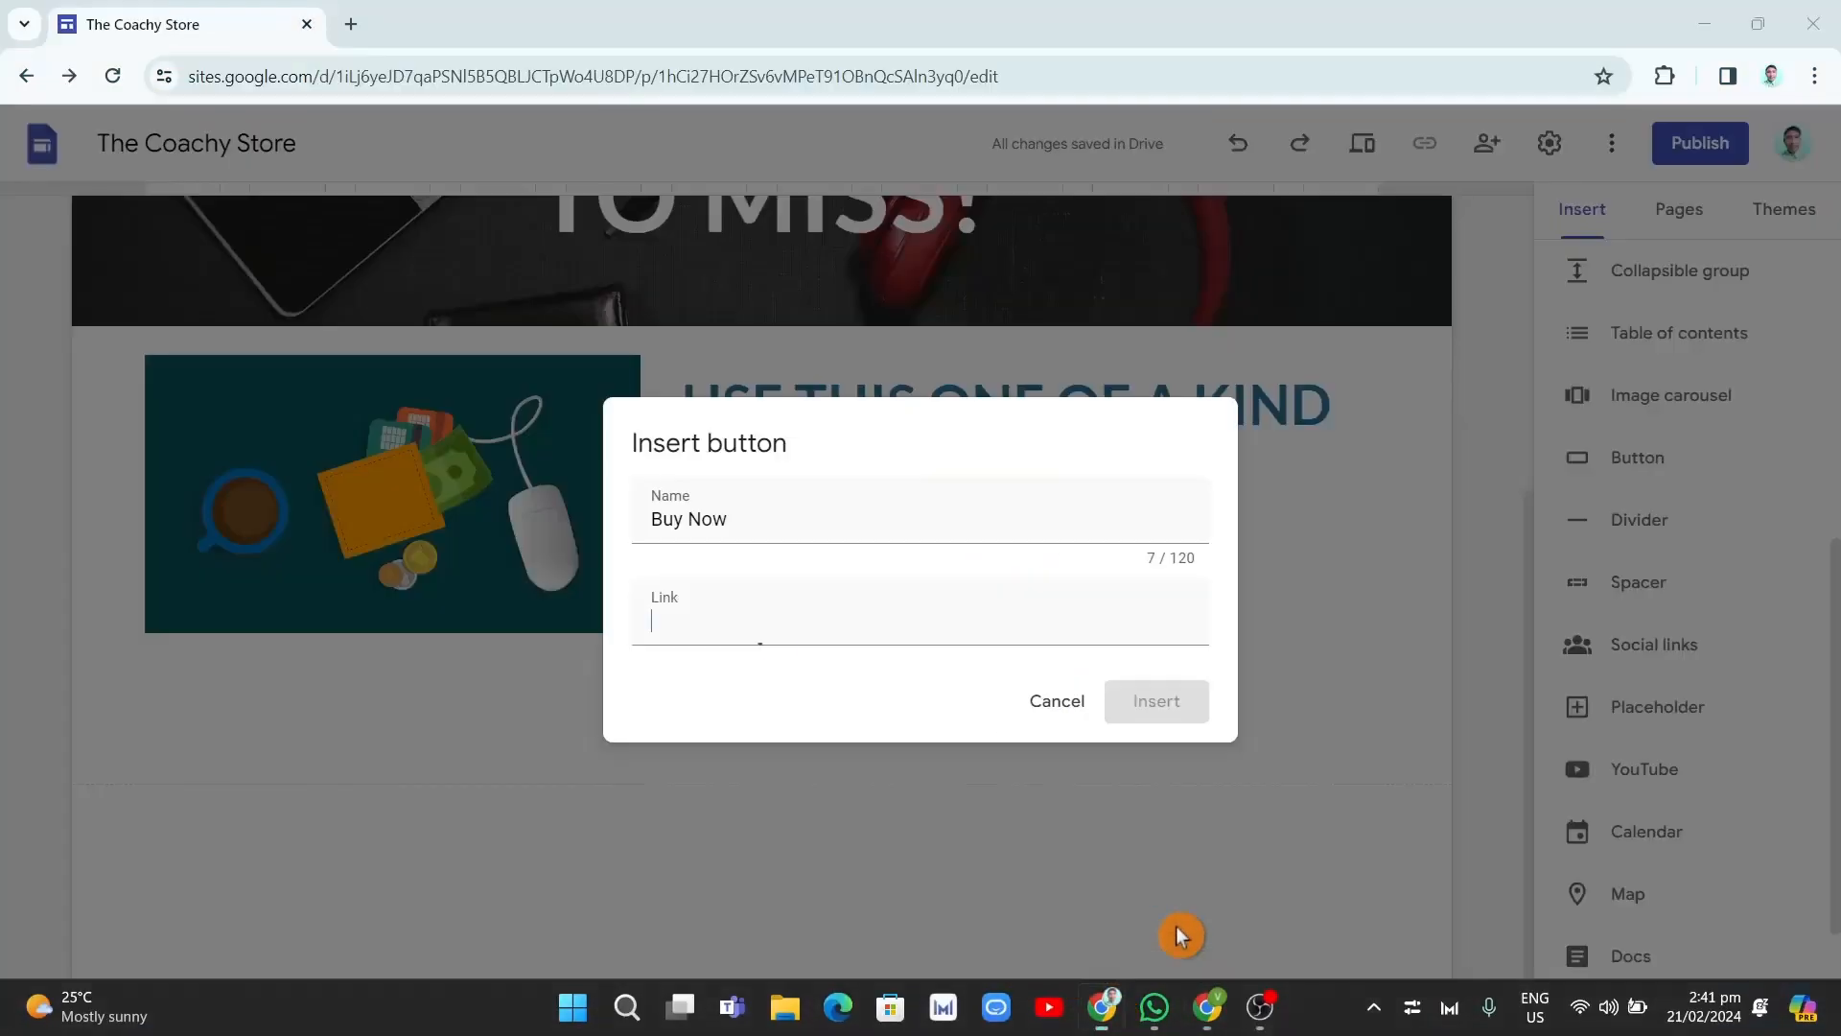
{"action": "left_click", "coordinate": [721, 625]}
{"action": "key", "text": "ctrl+v"}
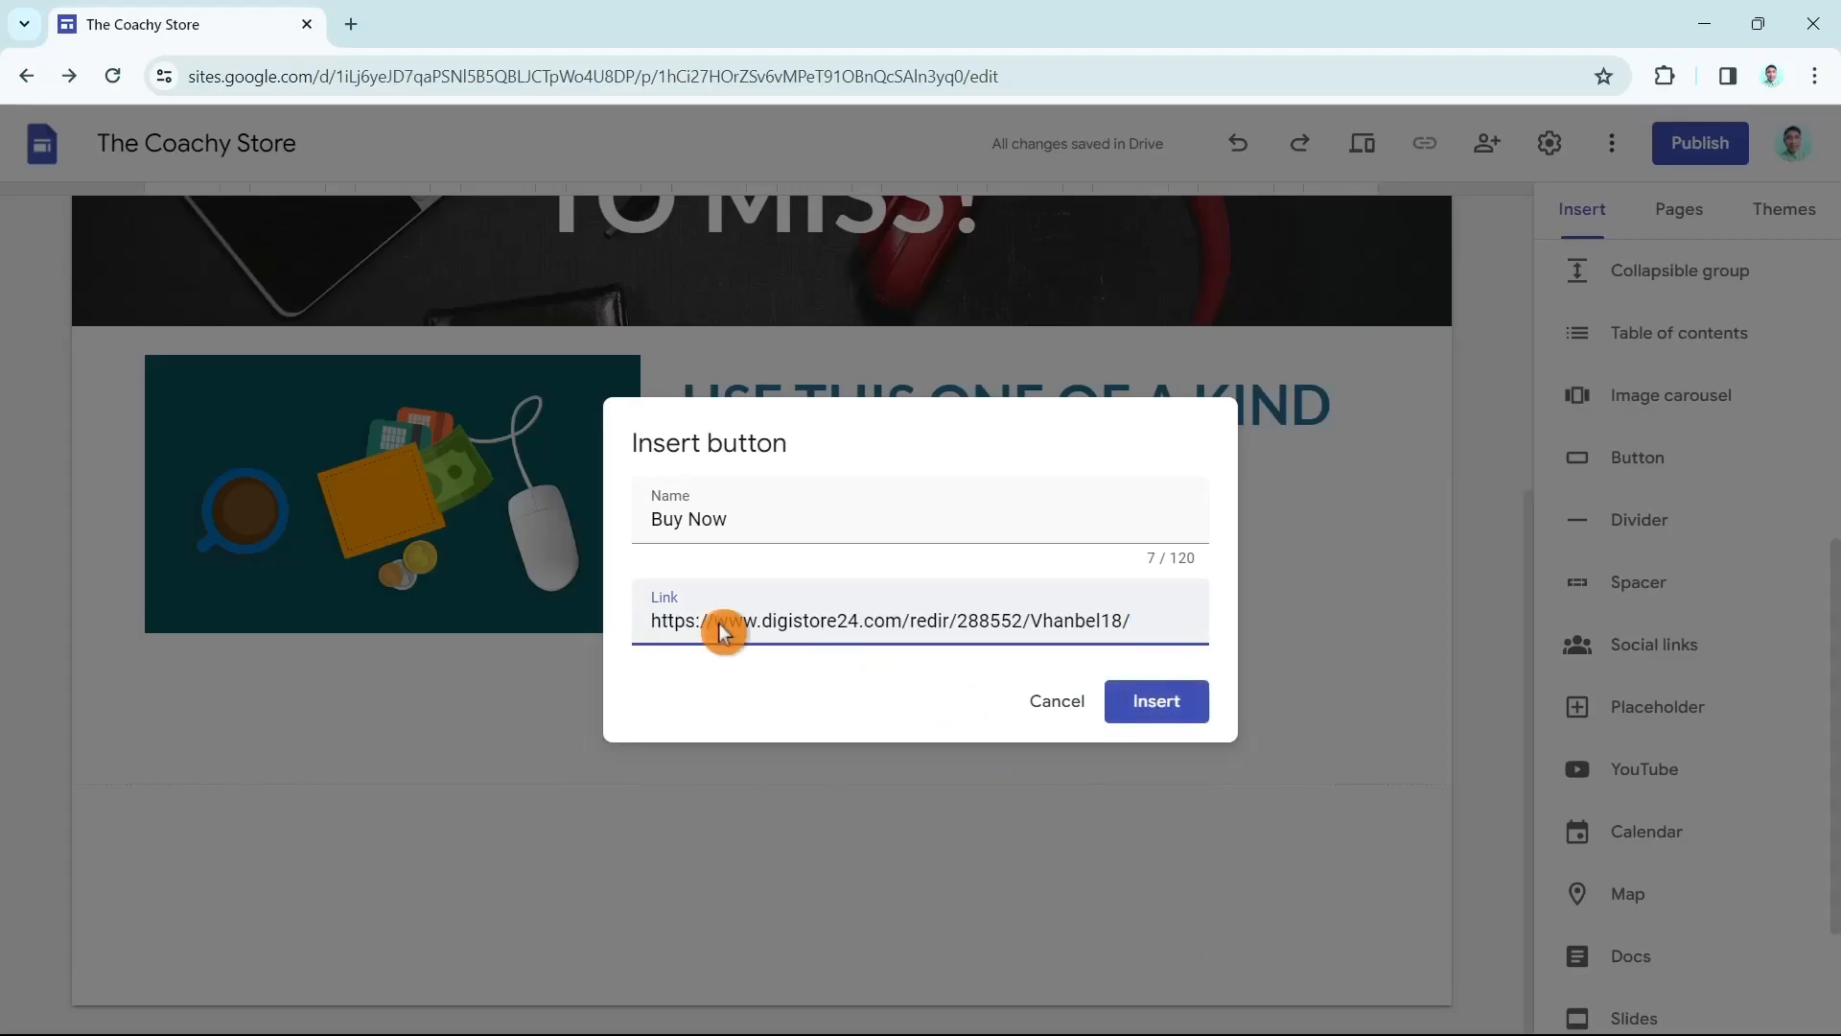
{"action": "left_click", "coordinate": [1177, 710]}
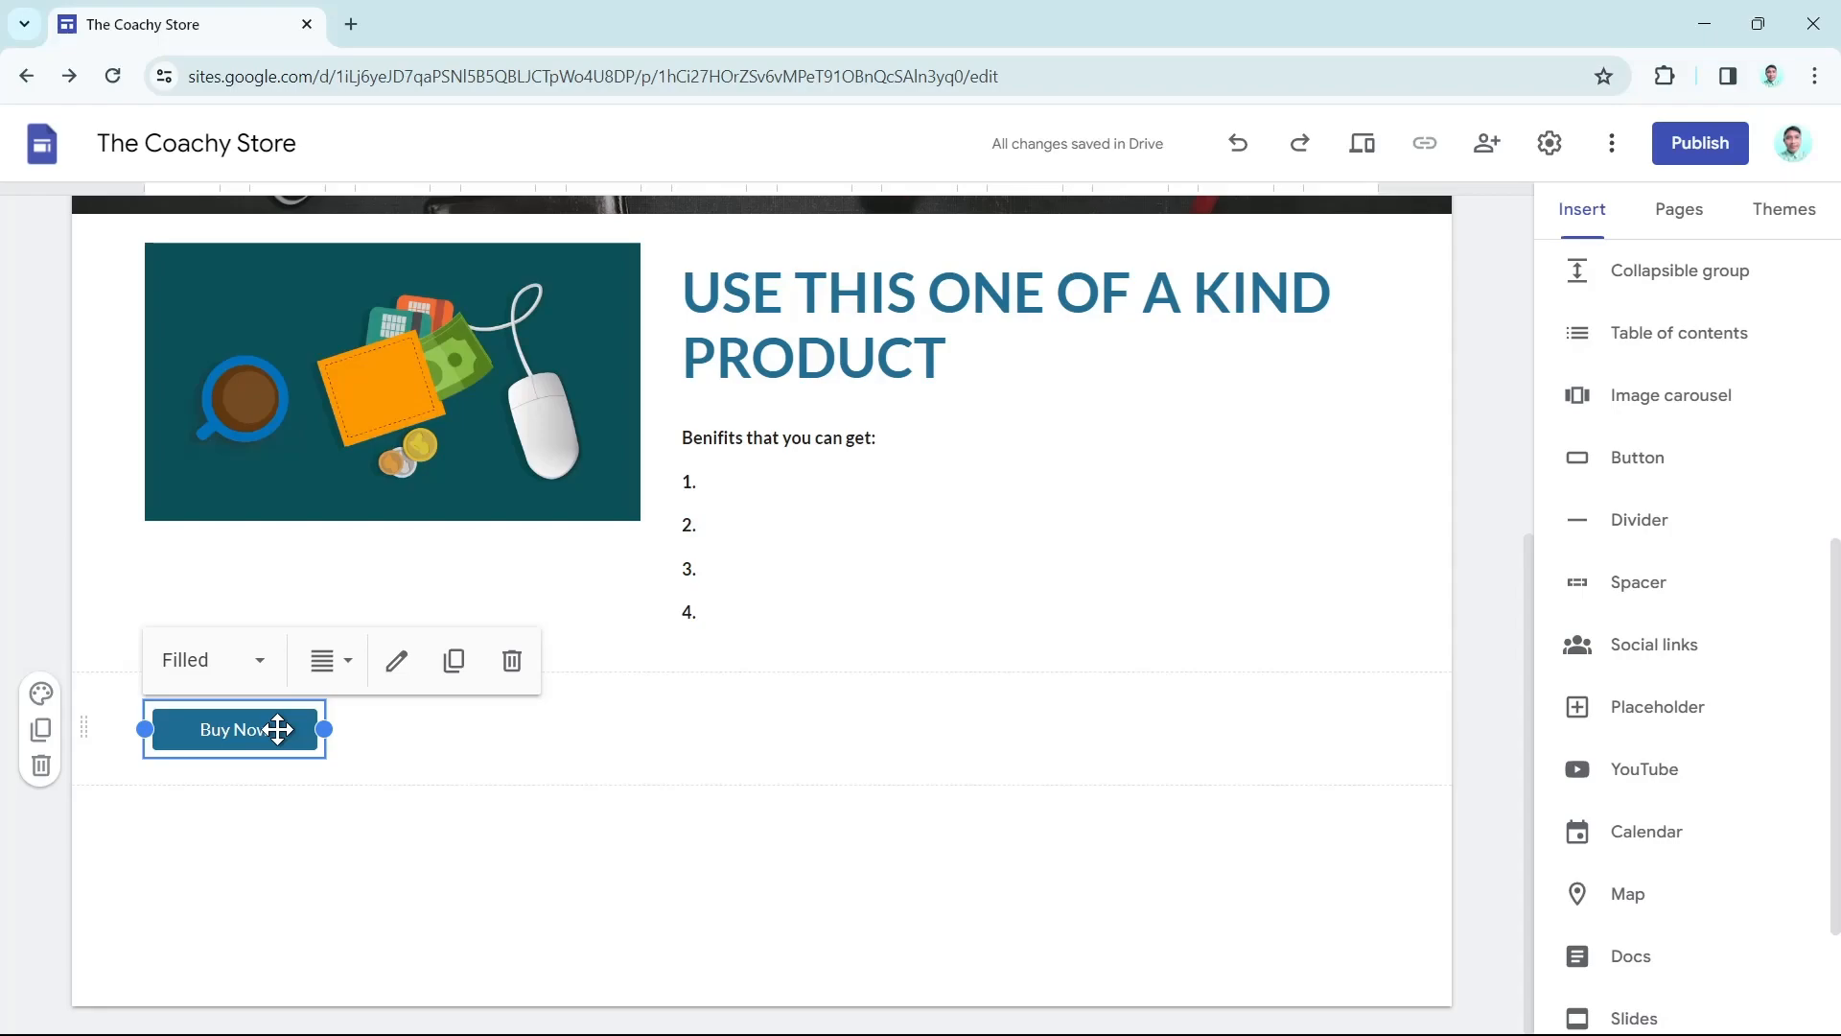
Widen the Buy Now button to about twice its width and center it in its section
{"action": "left_click_drag", "start_coordinate": [278, 729], "coordinate": [801, 729]}
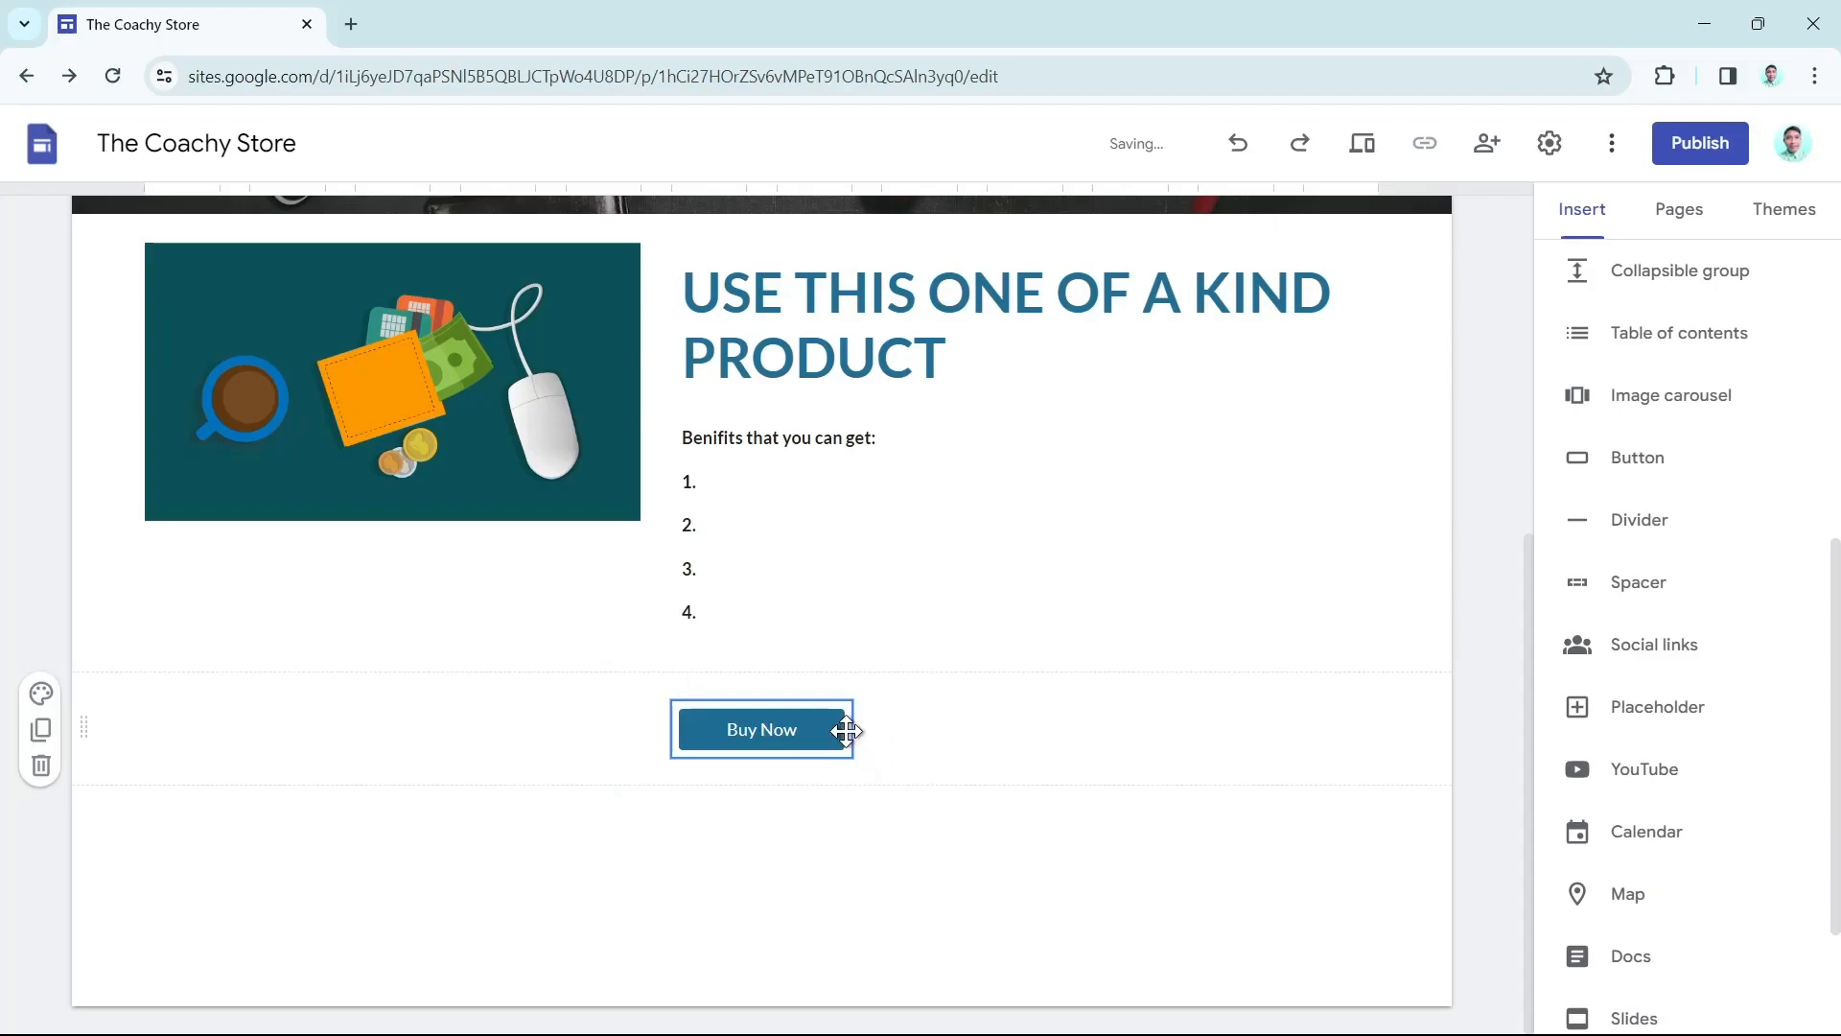
{"action": "left_click", "coordinate": [778, 728]}
{"action": "left_click_drag", "start_coordinate": [1055, 743], "coordinate": [1081, 748]}
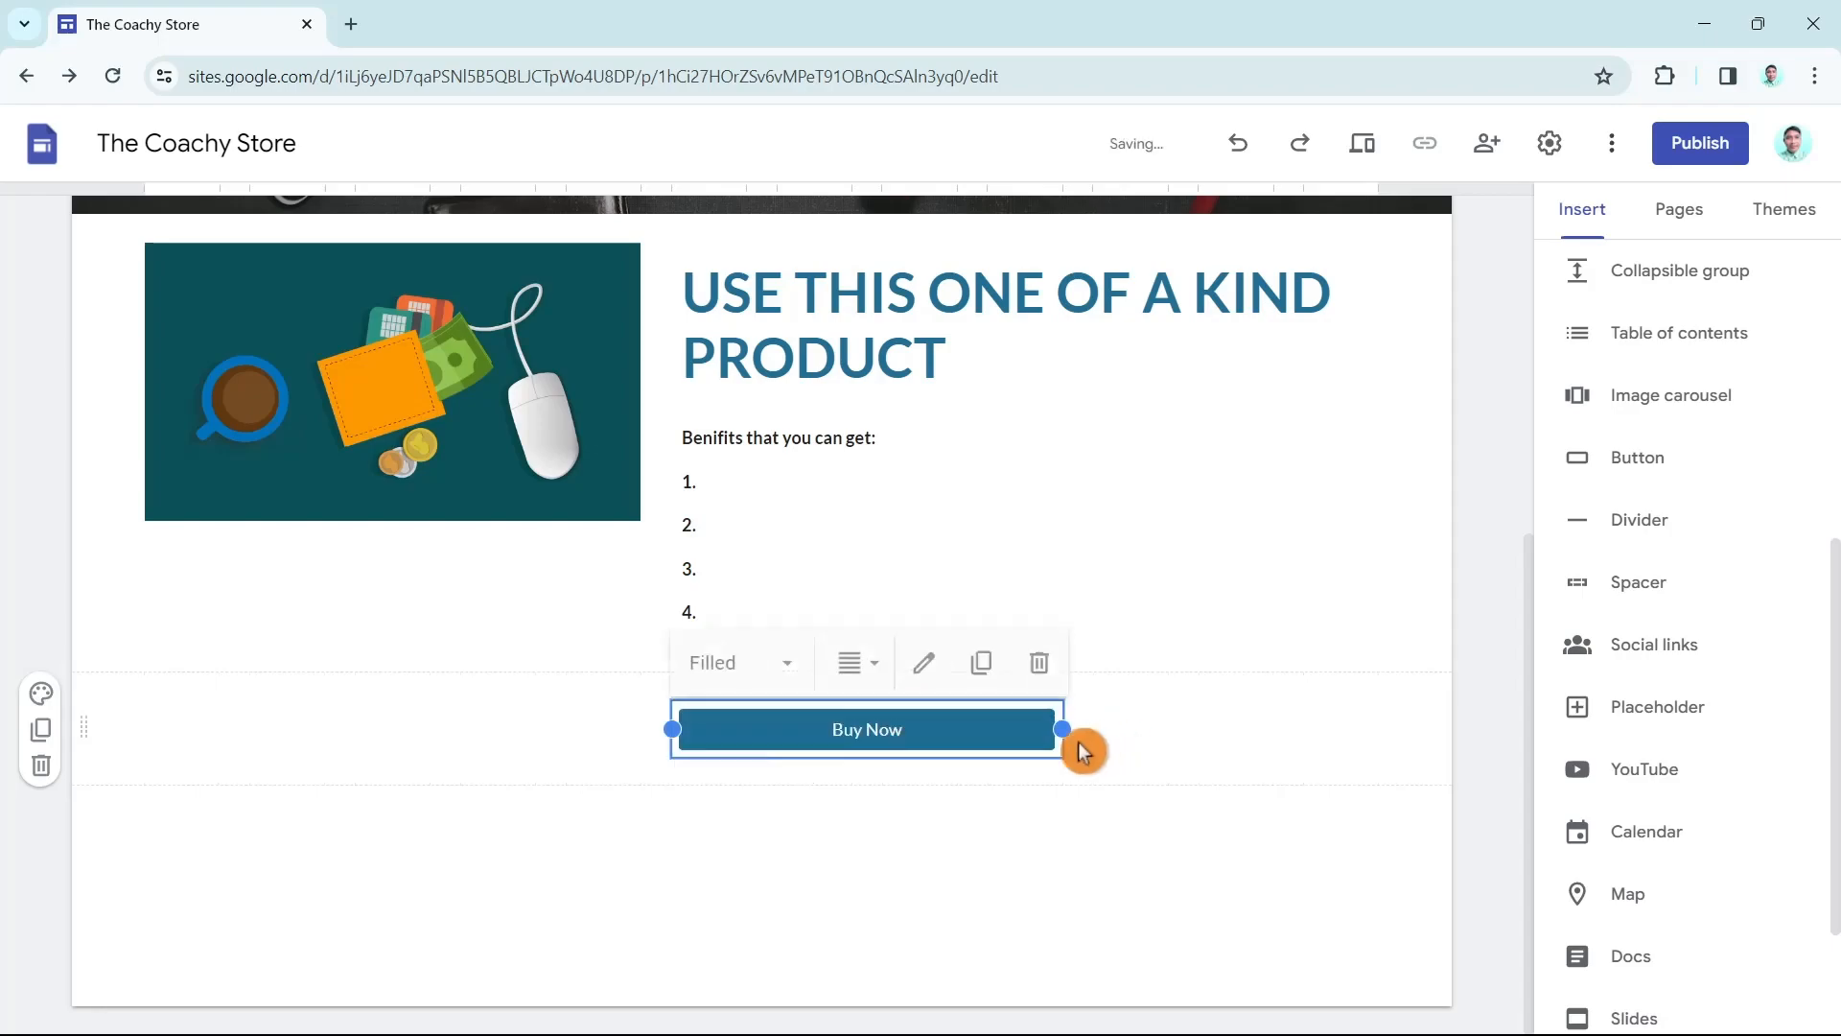
{"action": "left_click_drag", "start_coordinate": [953, 728], "coordinate": [788, 714]}
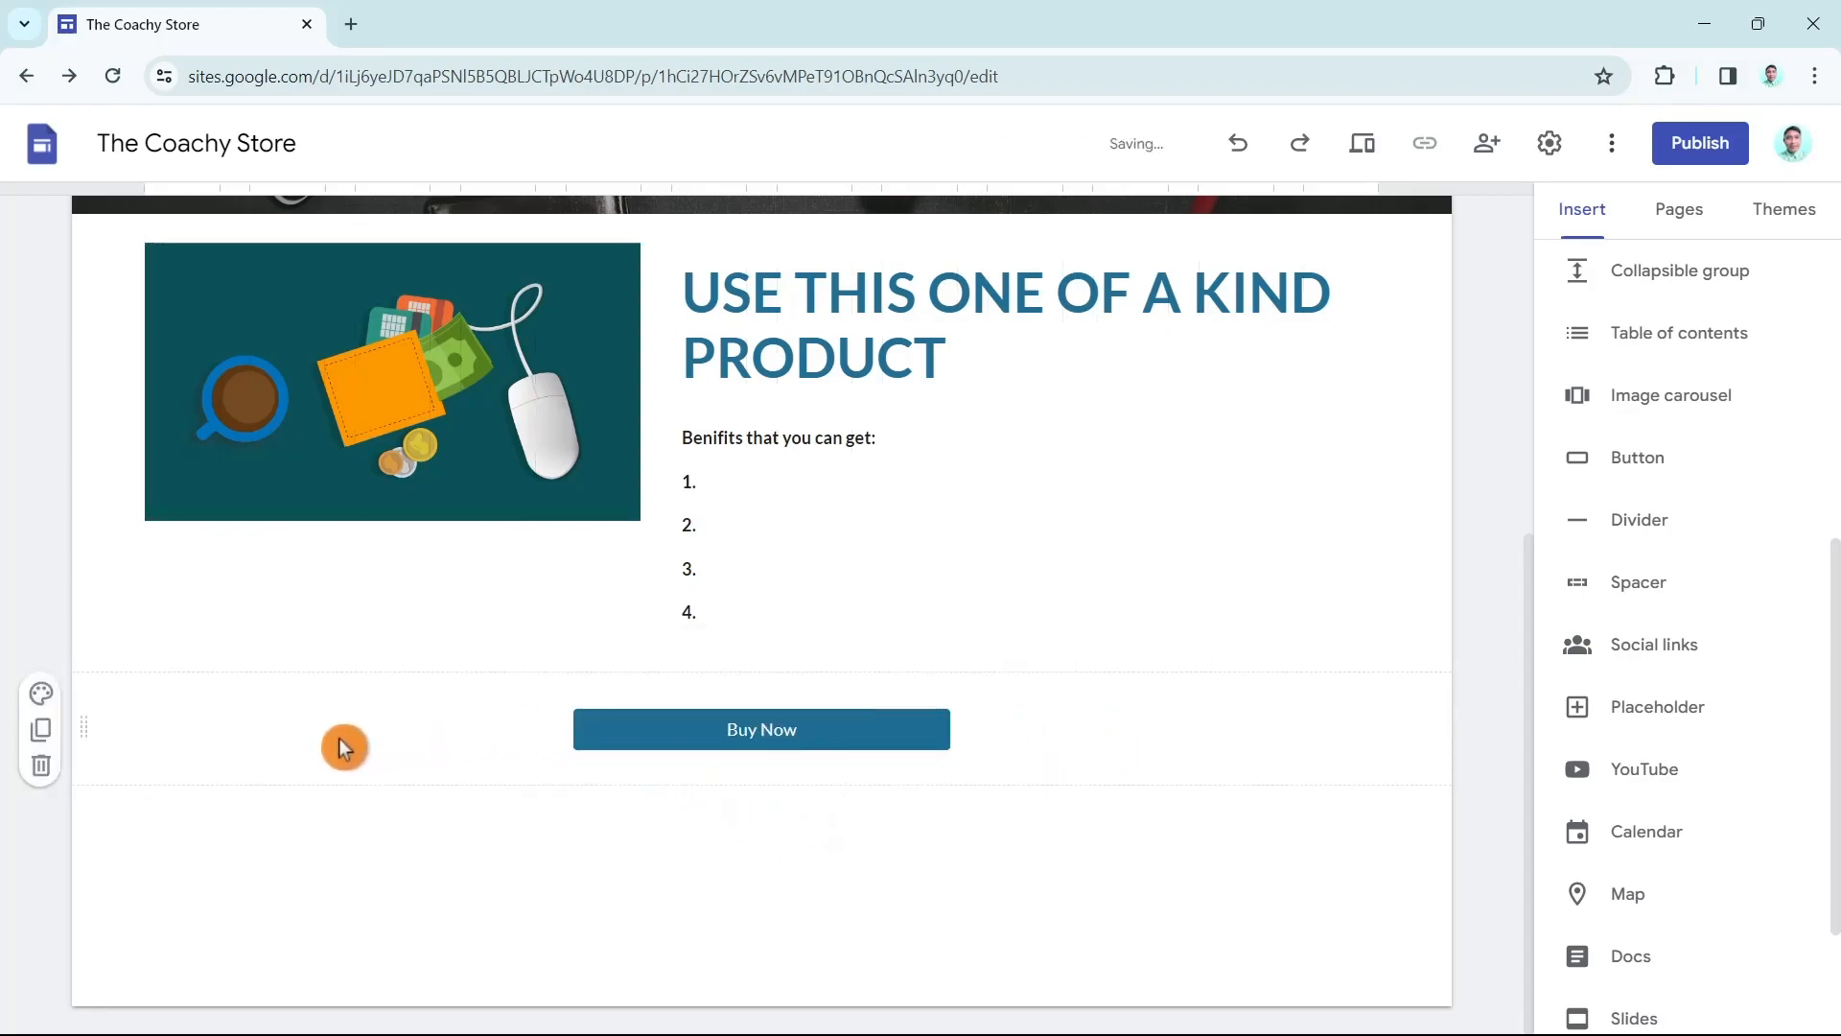
Try section color Style 2 on the Buy Now button's section and settle on Style 3
{"action": "left_click", "coordinate": [40, 698]}
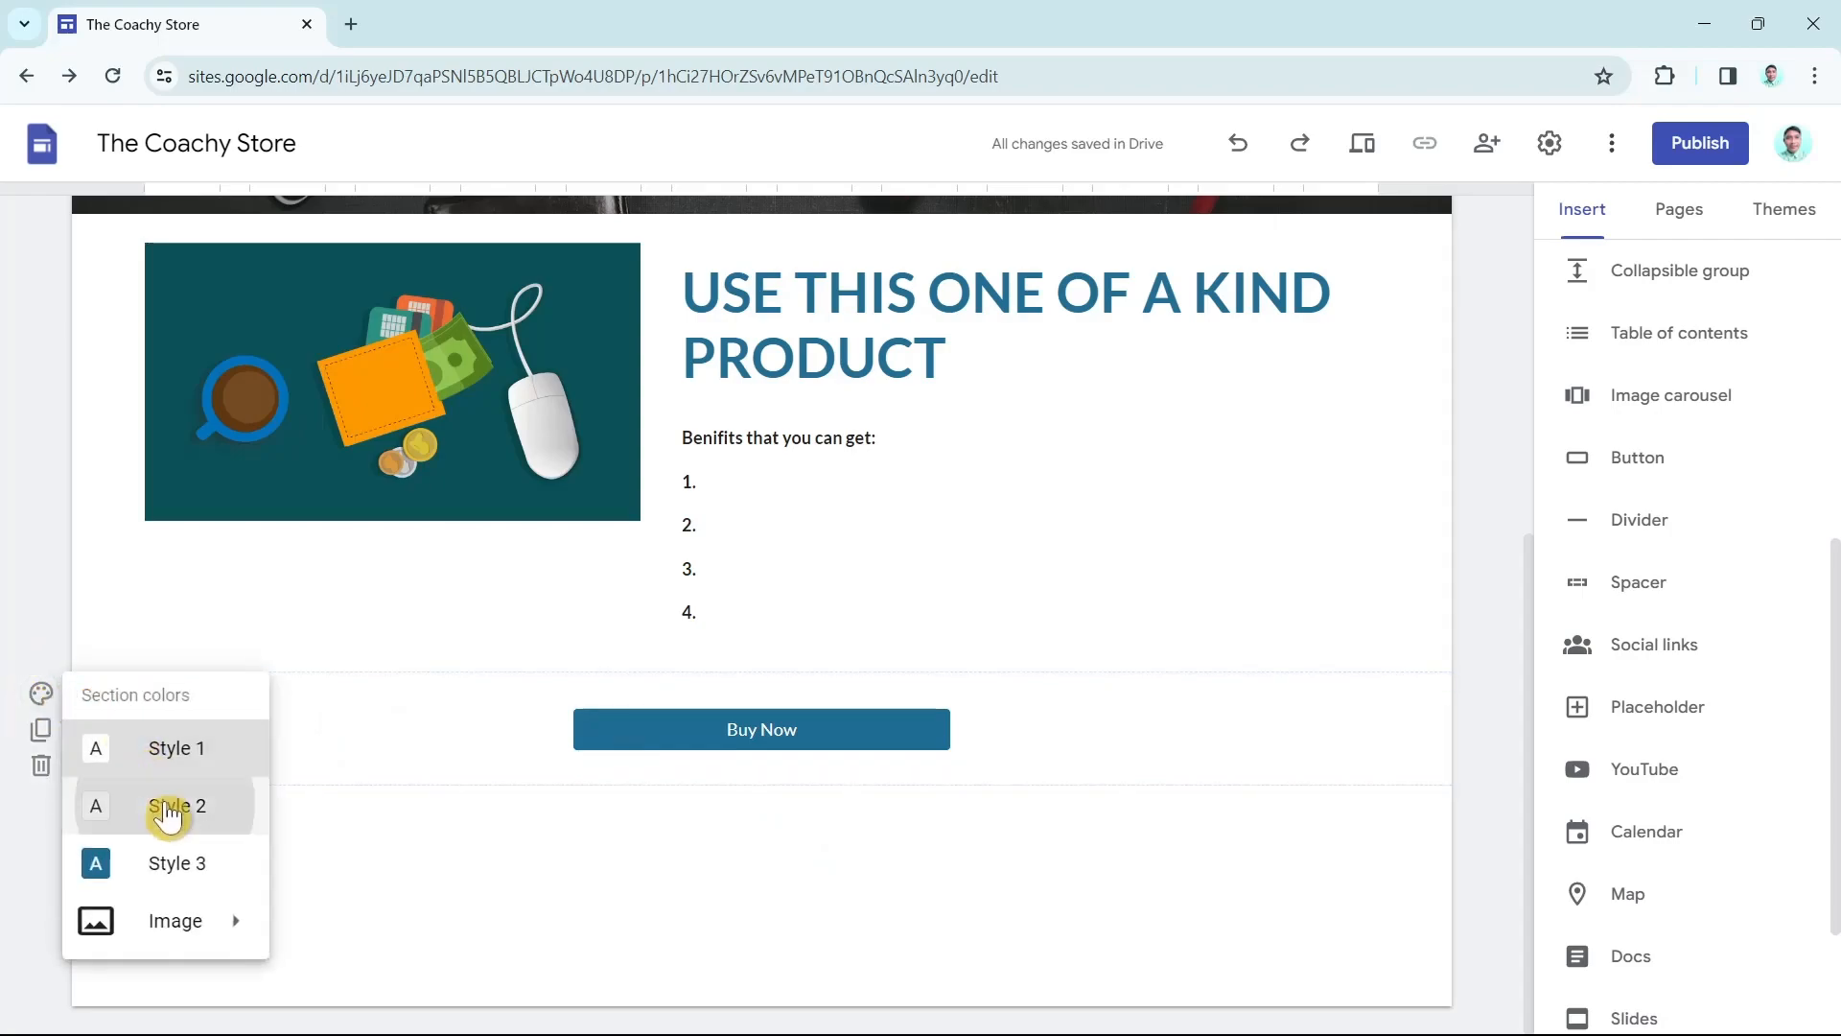
{"action": "left_click", "coordinate": [168, 808]}
{"action": "left_click", "coordinate": [40, 694]}
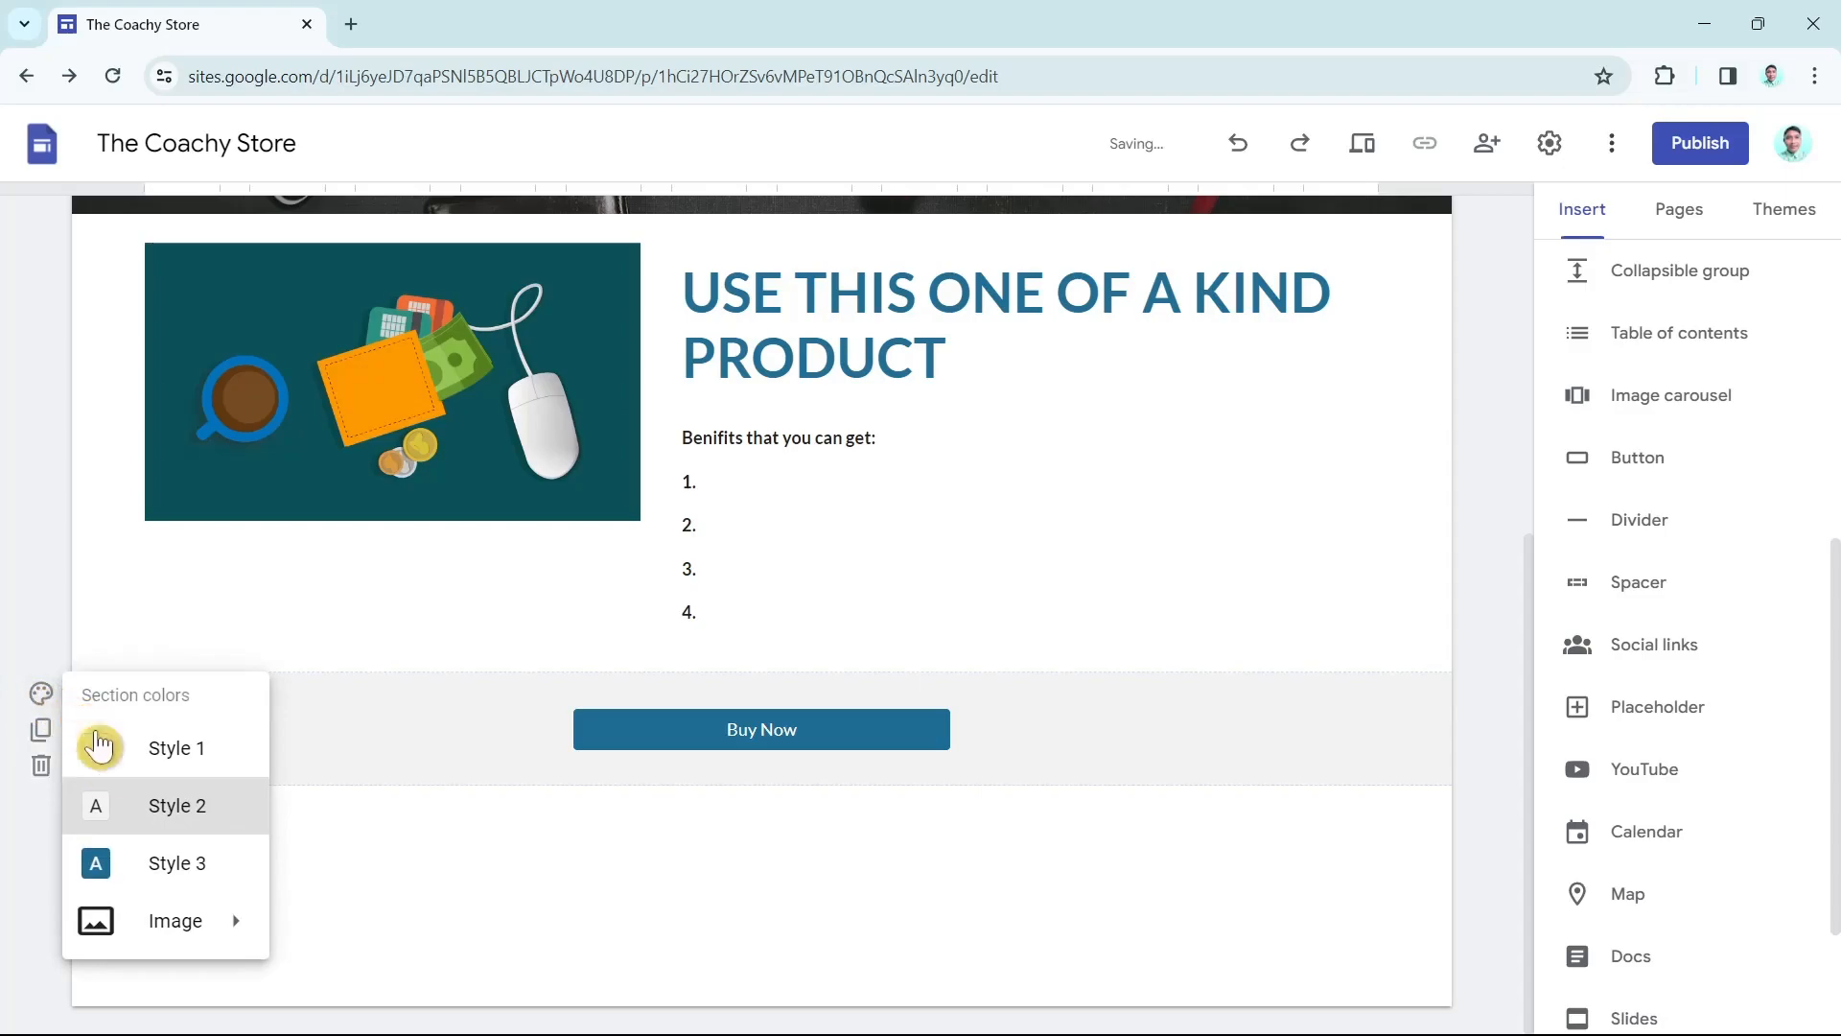
{"action": "left_click", "coordinate": [135, 866]}
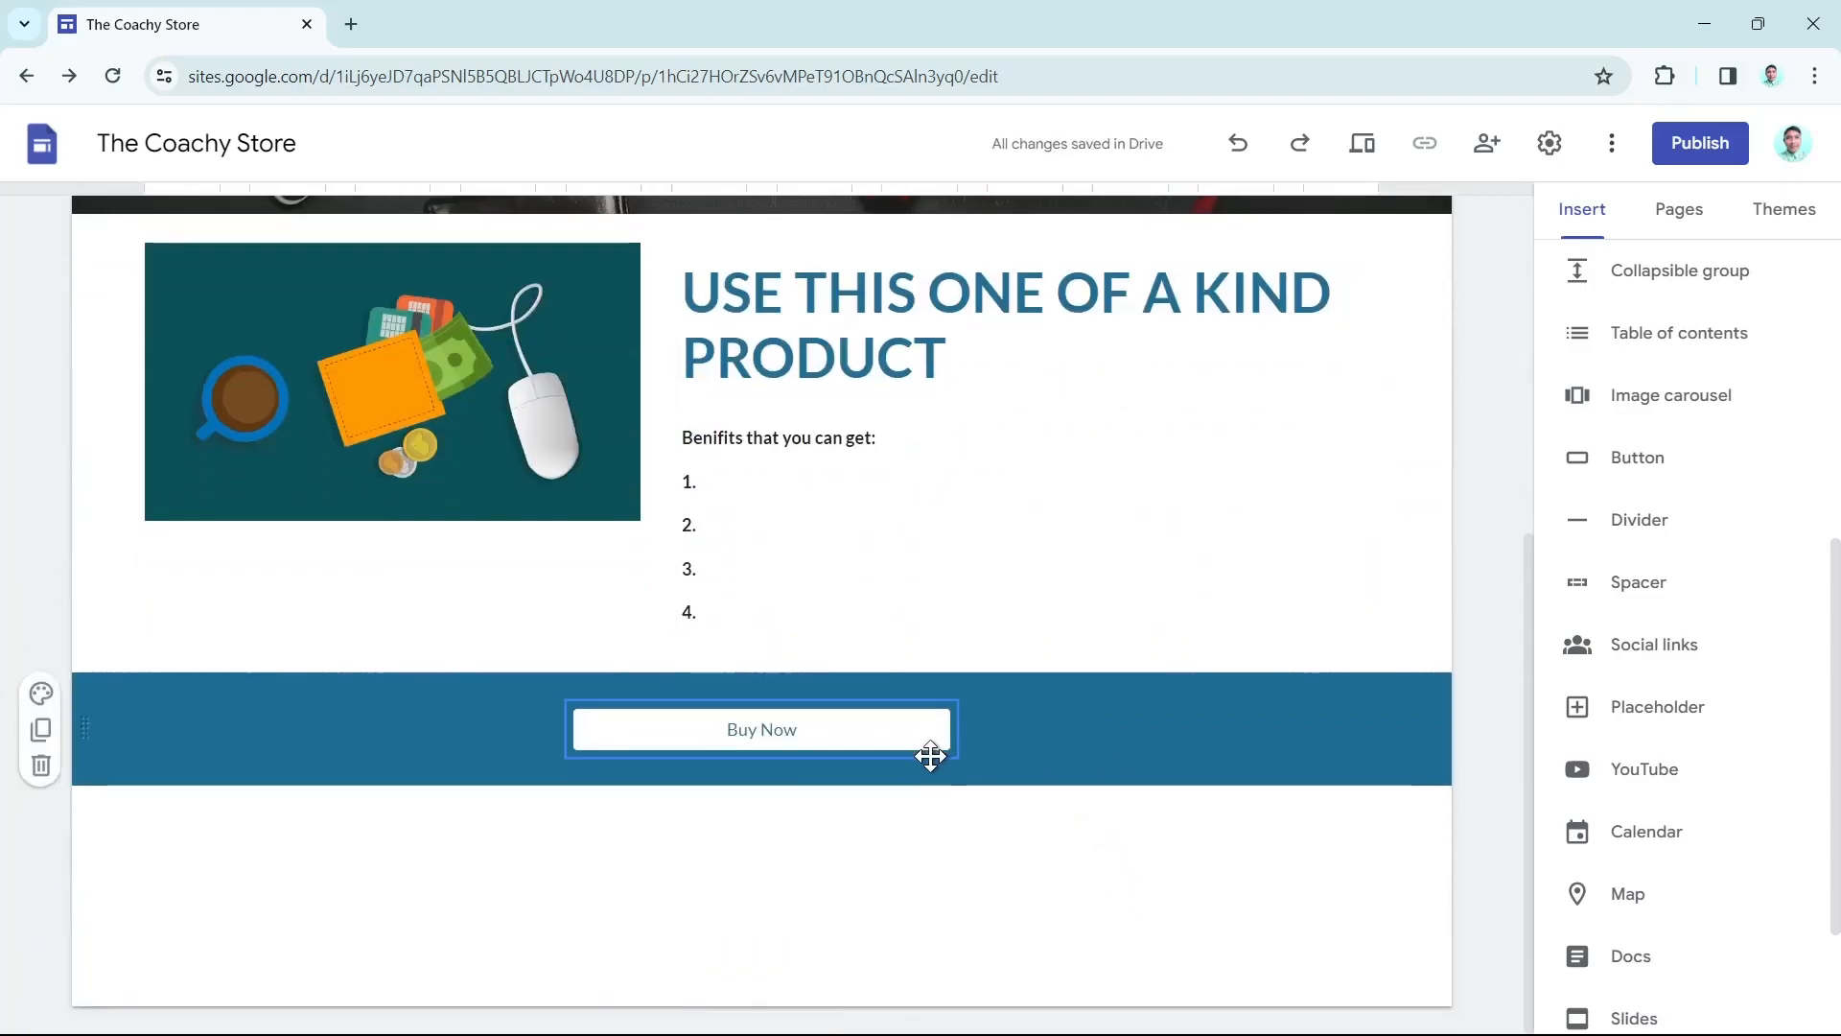
Move the Buy Now button back to the horizontal center of its section
{"action": "left_click", "coordinate": [995, 900]}
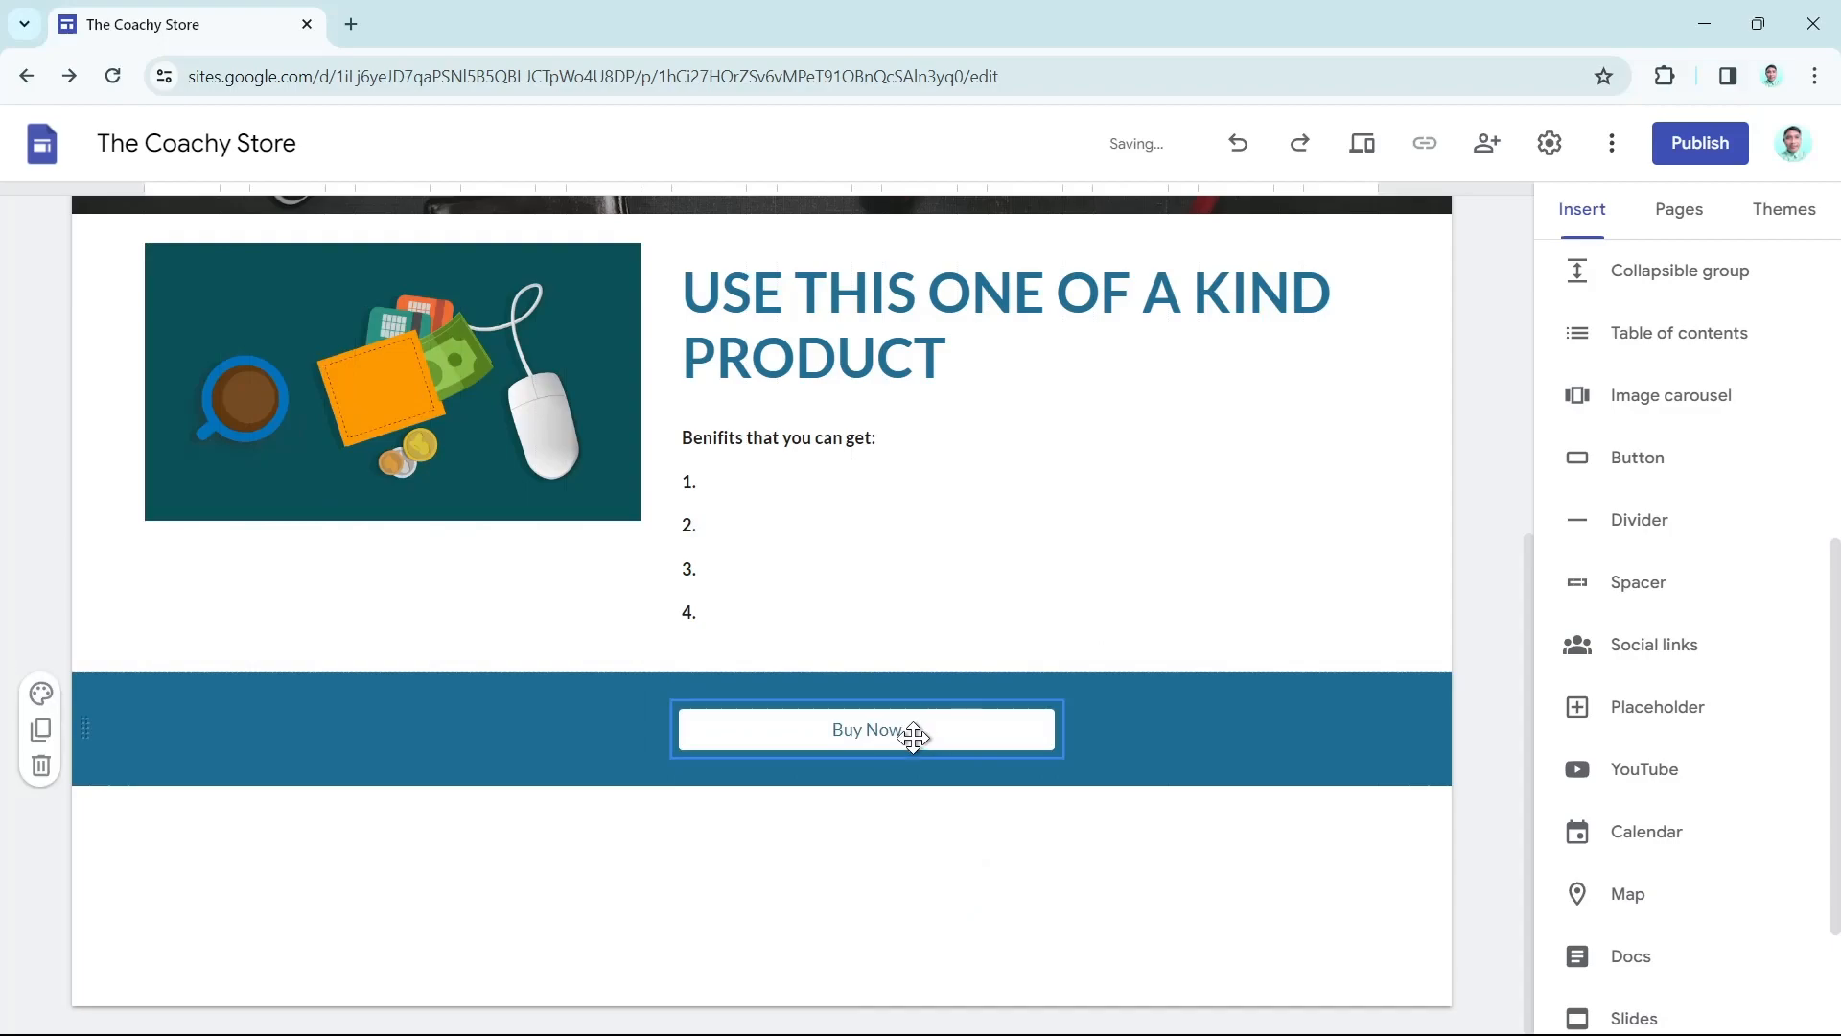
{"action": "left_click_drag", "start_coordinate": [894, 737], "coordinate": [791, 730]}
{"action": "left_click", "coordinate": [1008, 879]}
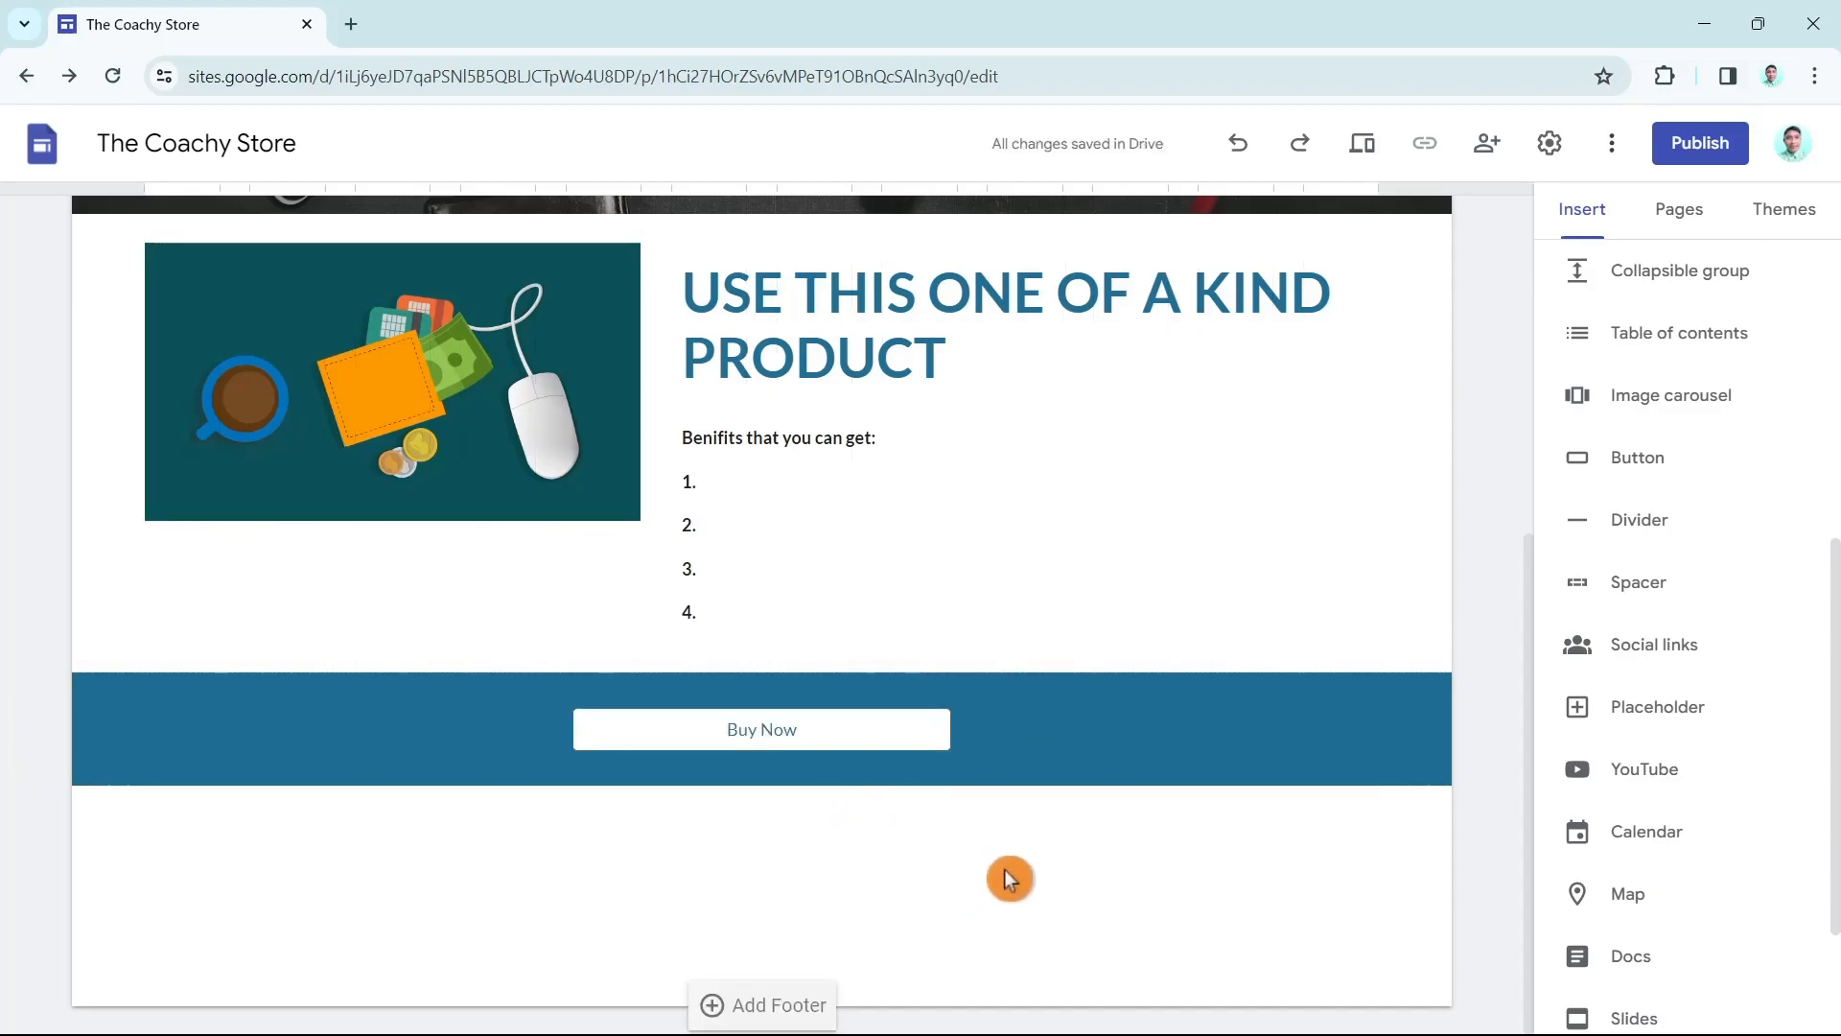
{"action": "left_click", "coordinate": [1268, 660]}
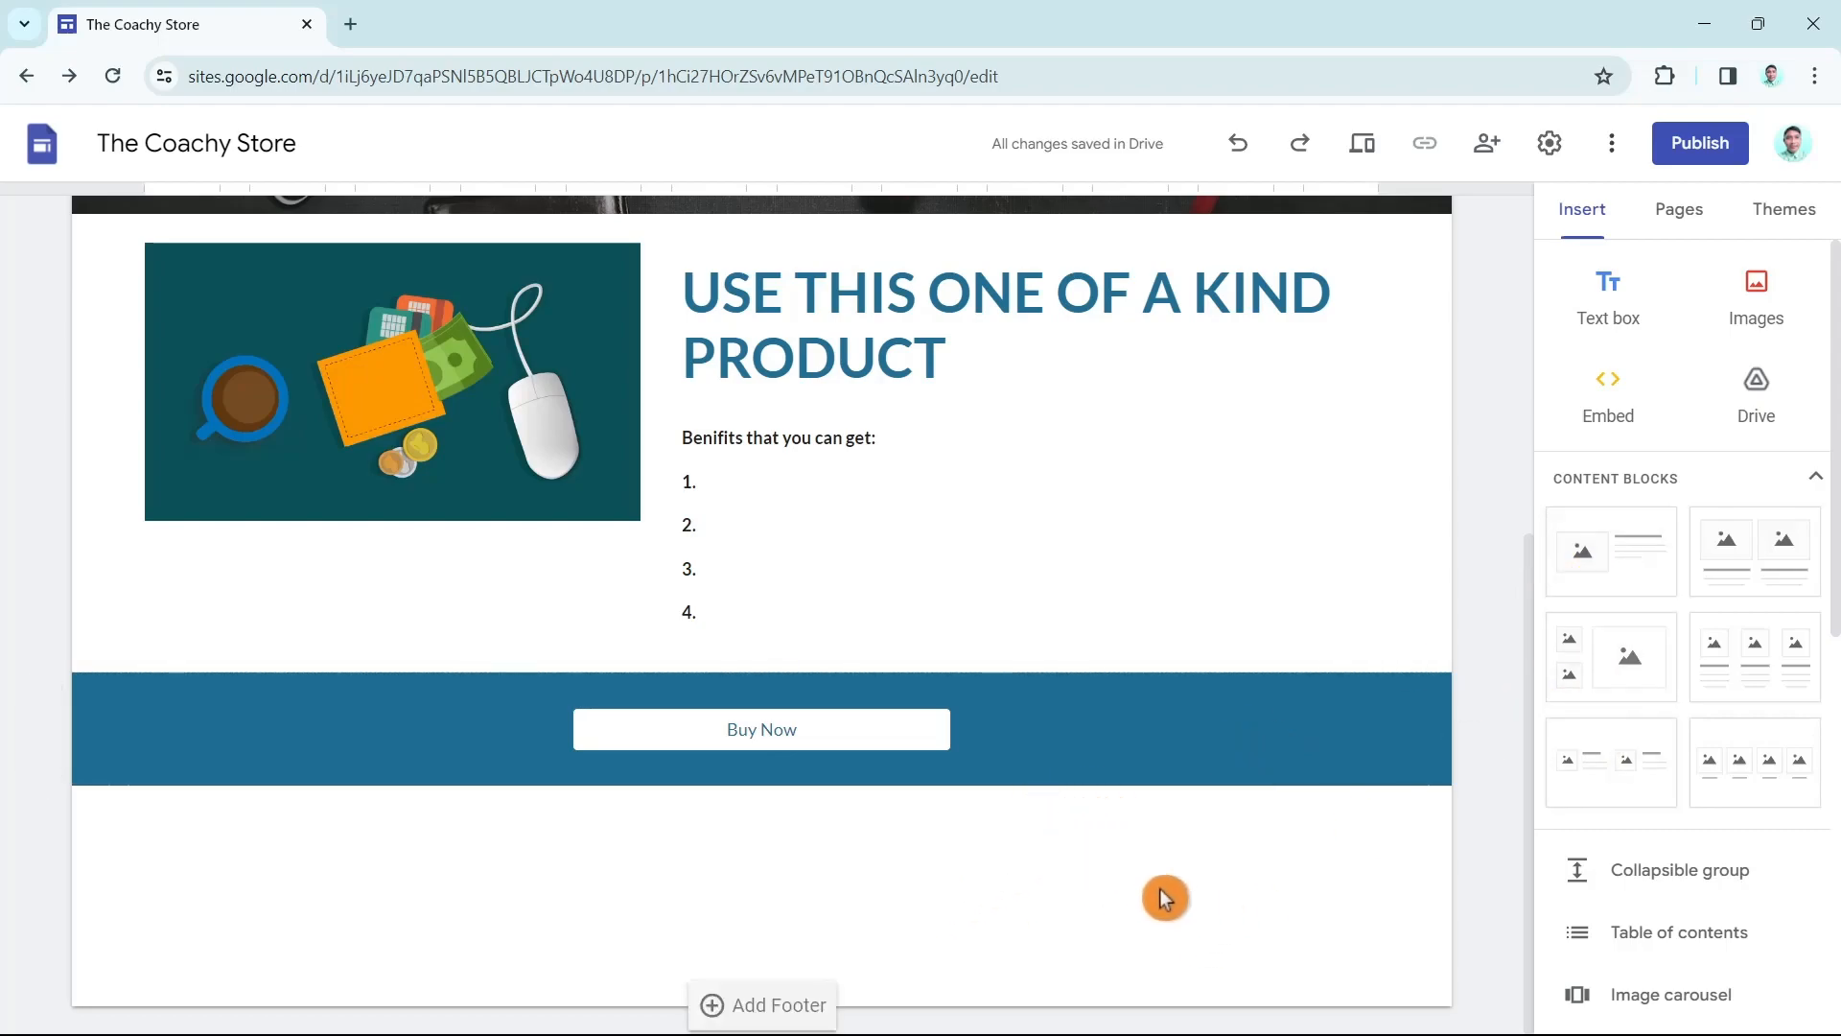
Upload the "What our customers say" testimonials image below the Buy Now section and enlarge it to nearly twice its width
{"action": "left_click", "coordinate": [1765, 308]}
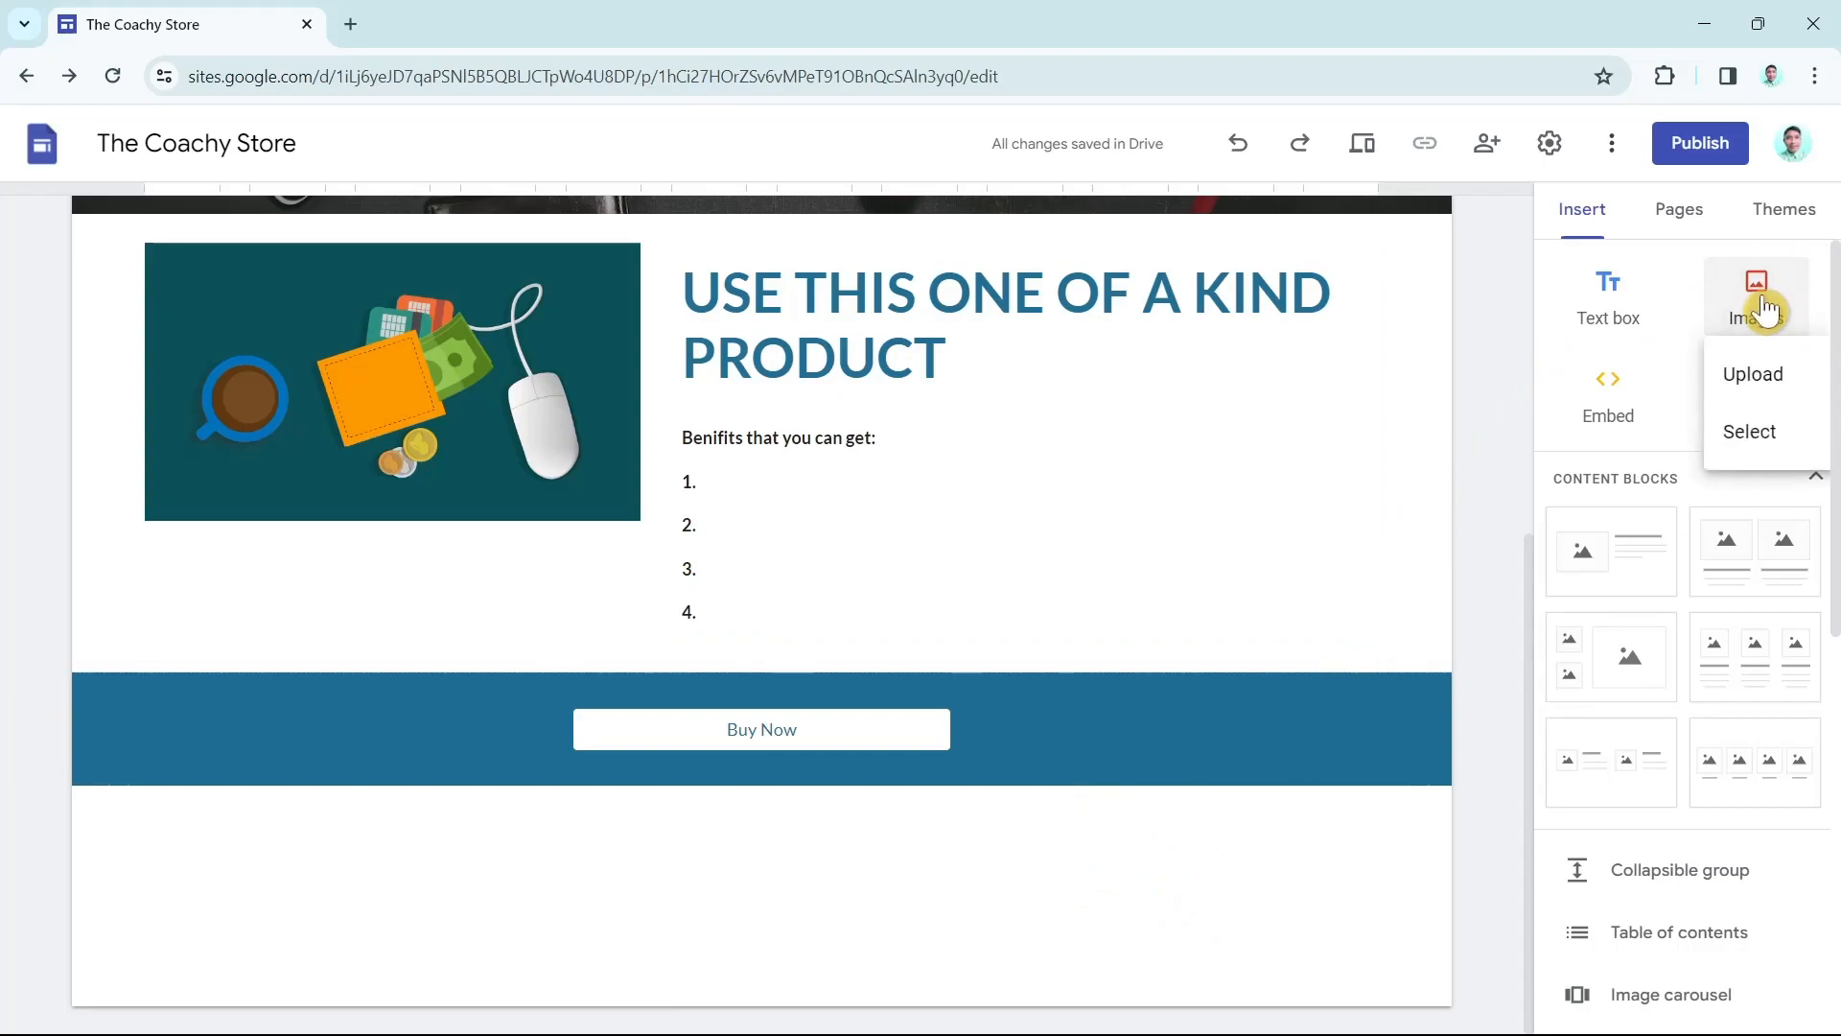
{"action": "left_click", "coordinate": [1763, 377]}
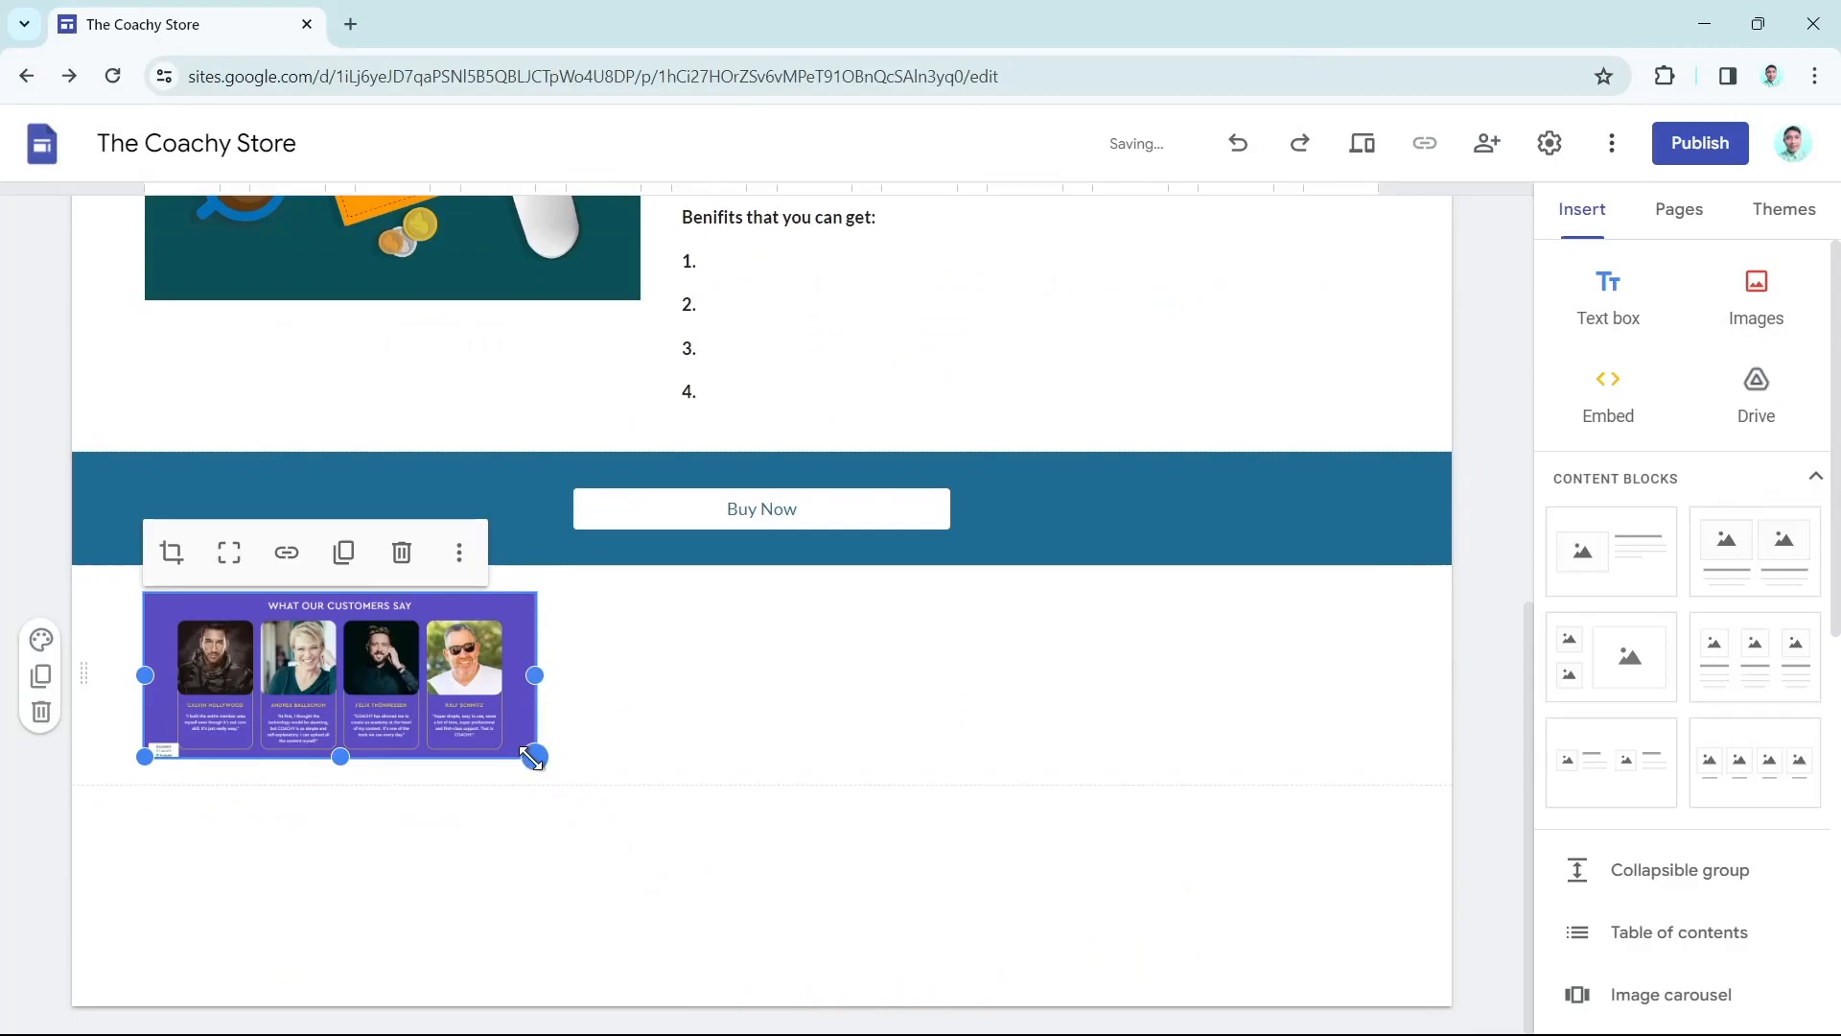
{"action": "left_click_drag", "start_coordinate": [533, 756], "coordinate": [850, 878]}
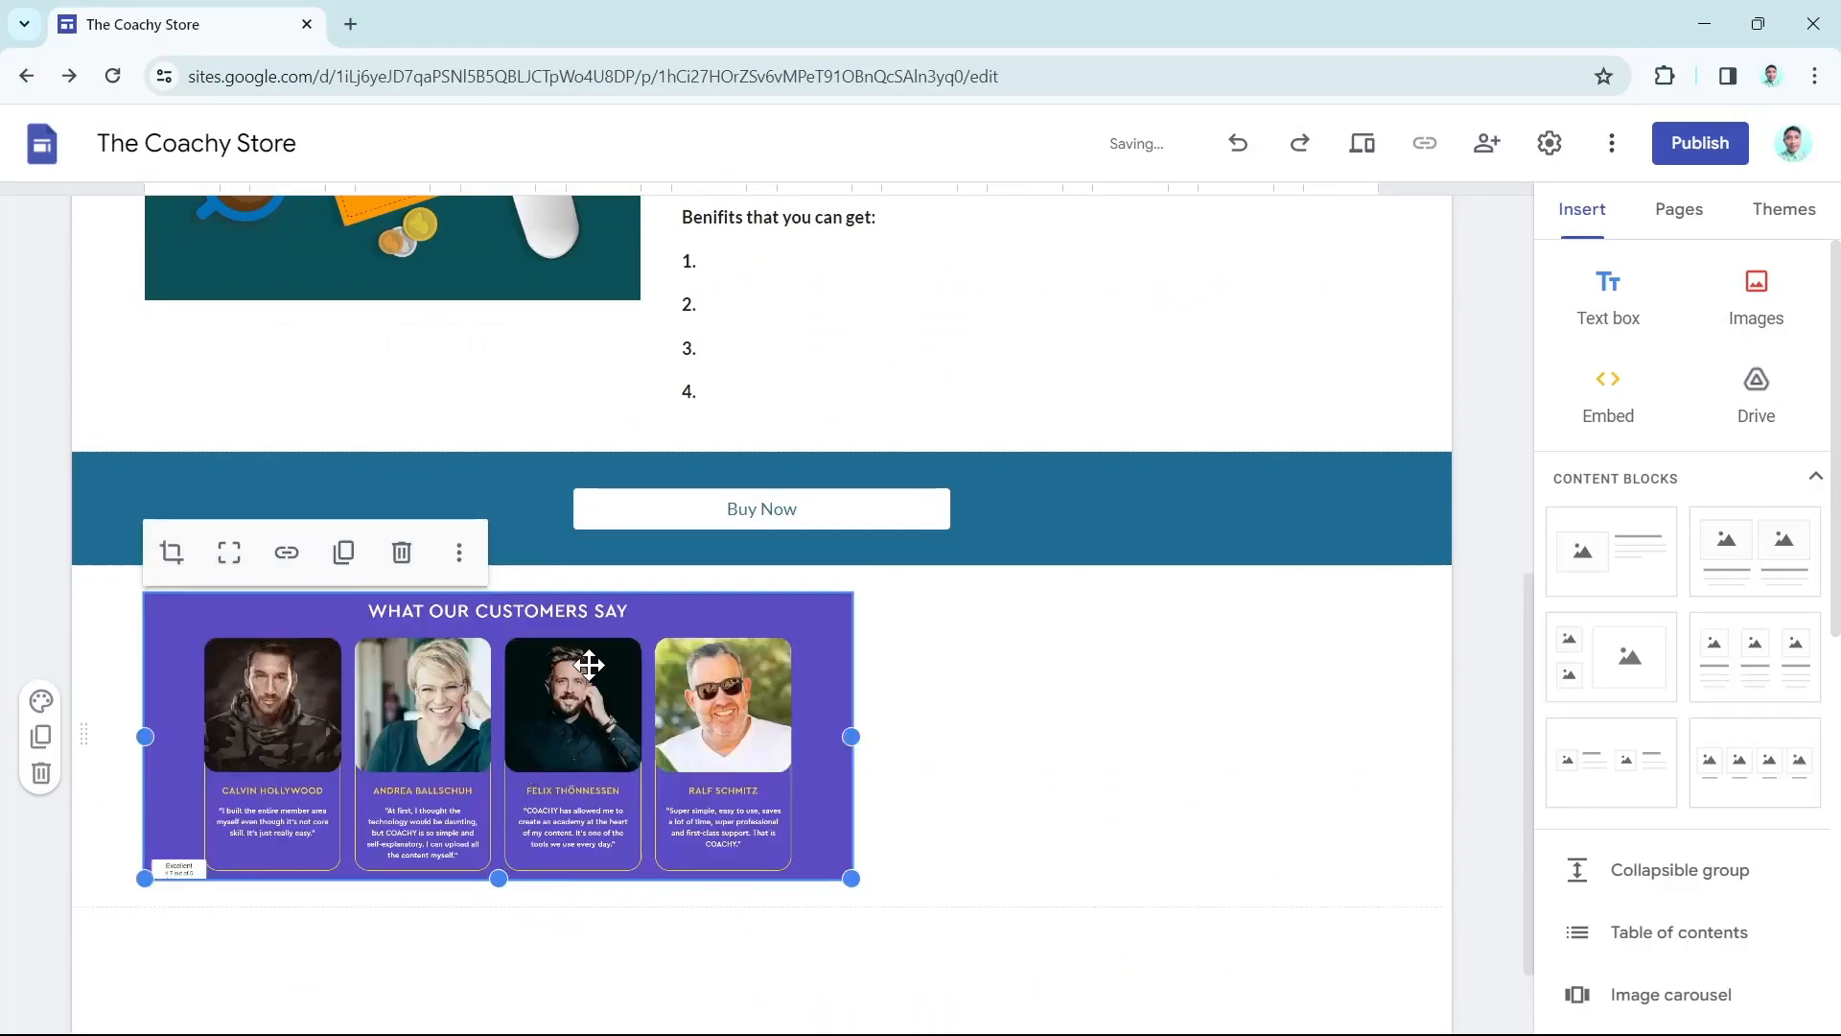
Shift the testimonials image toward the middle of the page and widen it to about two thirds of the page width
{"action": "left_click_drag", "start_coordinate": [593, 623], "coordinate": [770, 625]}
{"action": "left_click_drag", "start_coordinate": [717, 798], "coordinate": [757, 738]}
{"action": "left_click", "coordinate": [929, 718]}
{"action": "left_click_drag", "start_coordinate": [958, 716], "coordinate": [1272, 716]}
{"action": "left_click_drag", "start_coordinate": [814, 838], "coordinate": [814, 980]}
{"action": "left_click", "coordinate": [169, 671]}
Insert a divider below the customer testimonials image
{"action": "scroll", "coordinate": [1335, 815], "scroll_direction": "up", "scroll_amount": 6}
{"action": "scroll", "coordinate": [1319, 798], "scroll_direction": "down", "scroll_amount": 6}
{"action": "scroll", "coordinate": [1221, 863], "scroll_direction": "down", "scroll_amount": 2}
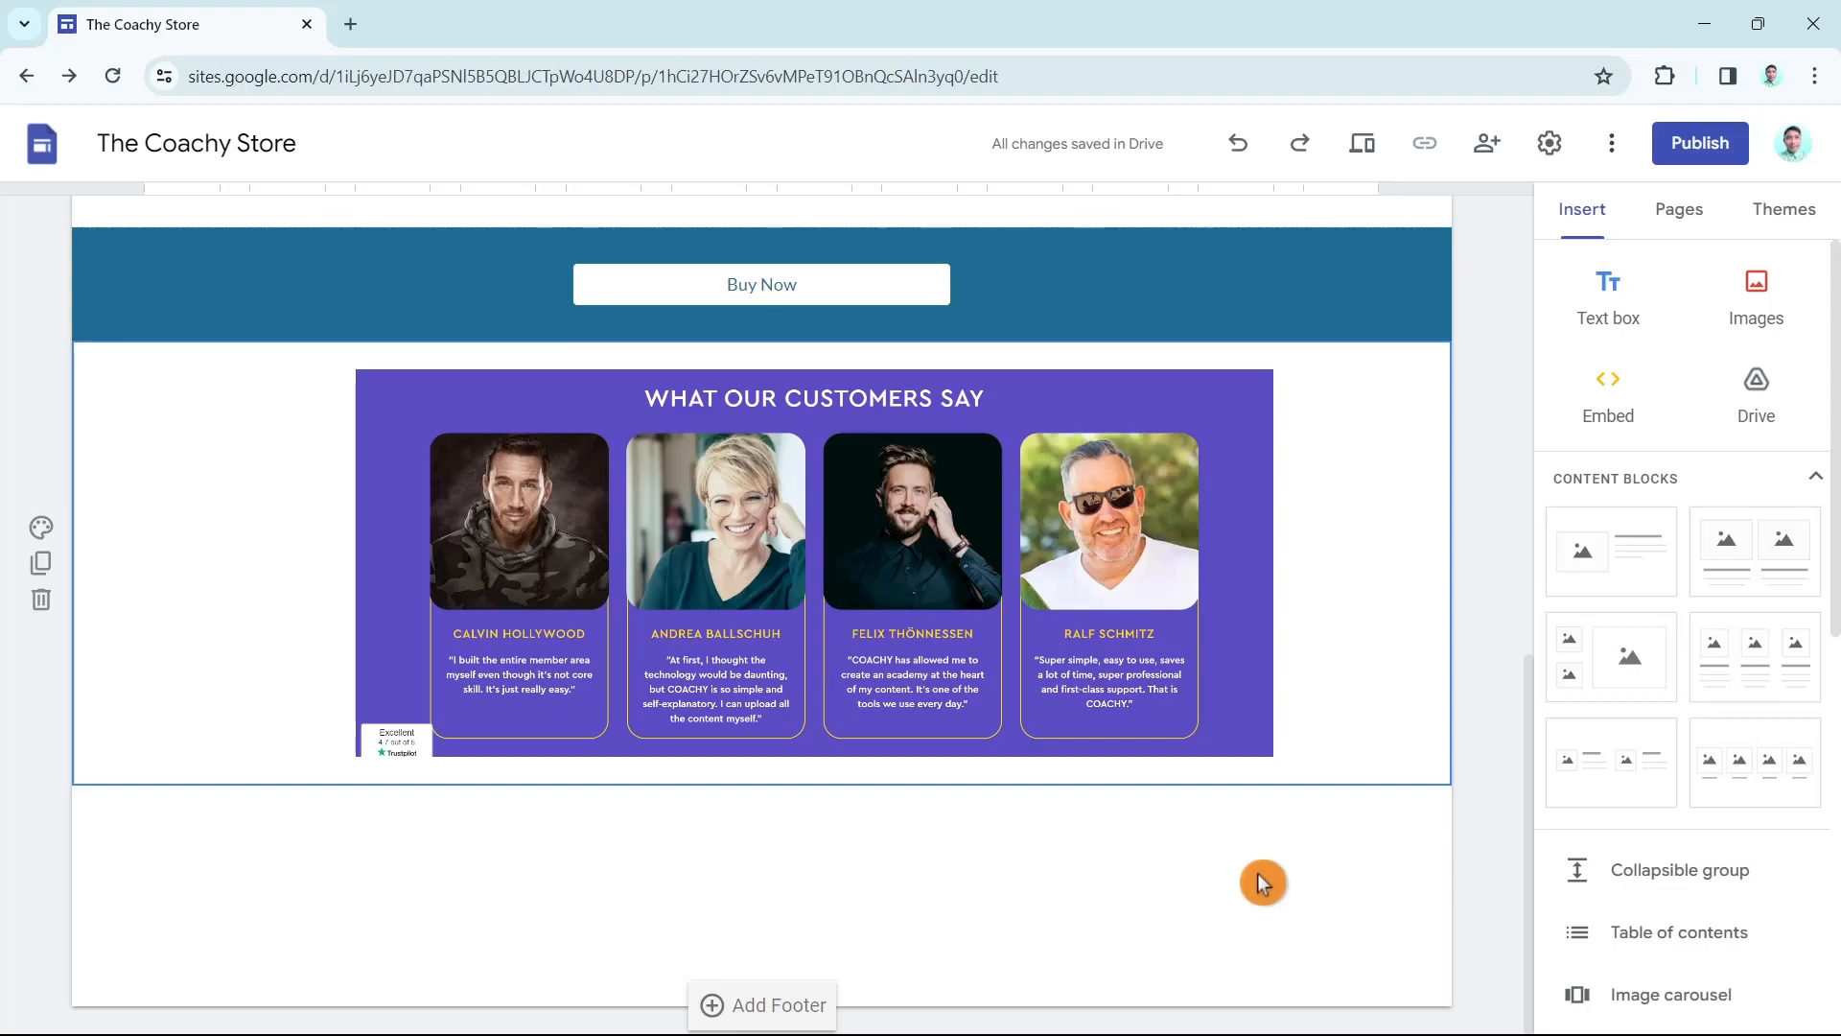
{"action": "scroll", "coordinate": [1630, 868], "scroll_direction": "down", "scroll_amount": 8}
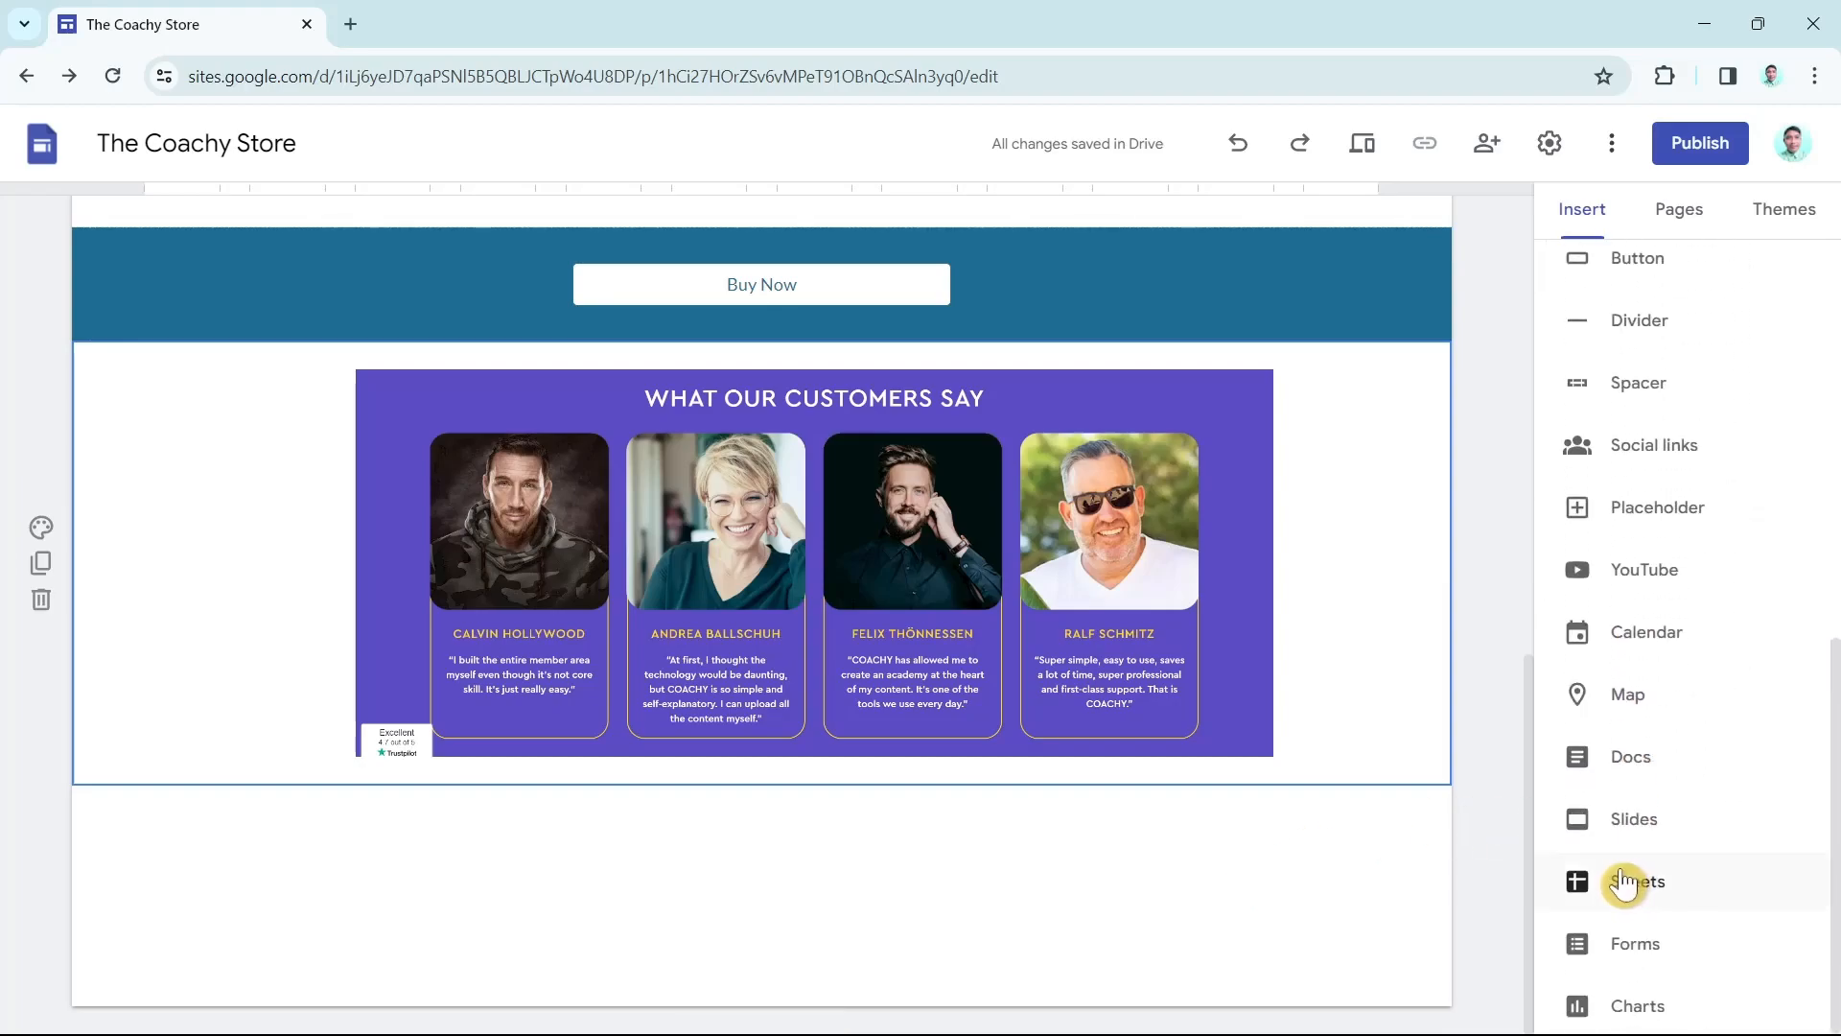
{"action": "scroll", "coordinate": [1696, 935], "scroll_direction": "up", "scroll_amount": 4}
{"action": "left_click", "coordinate": [1640, 720]}
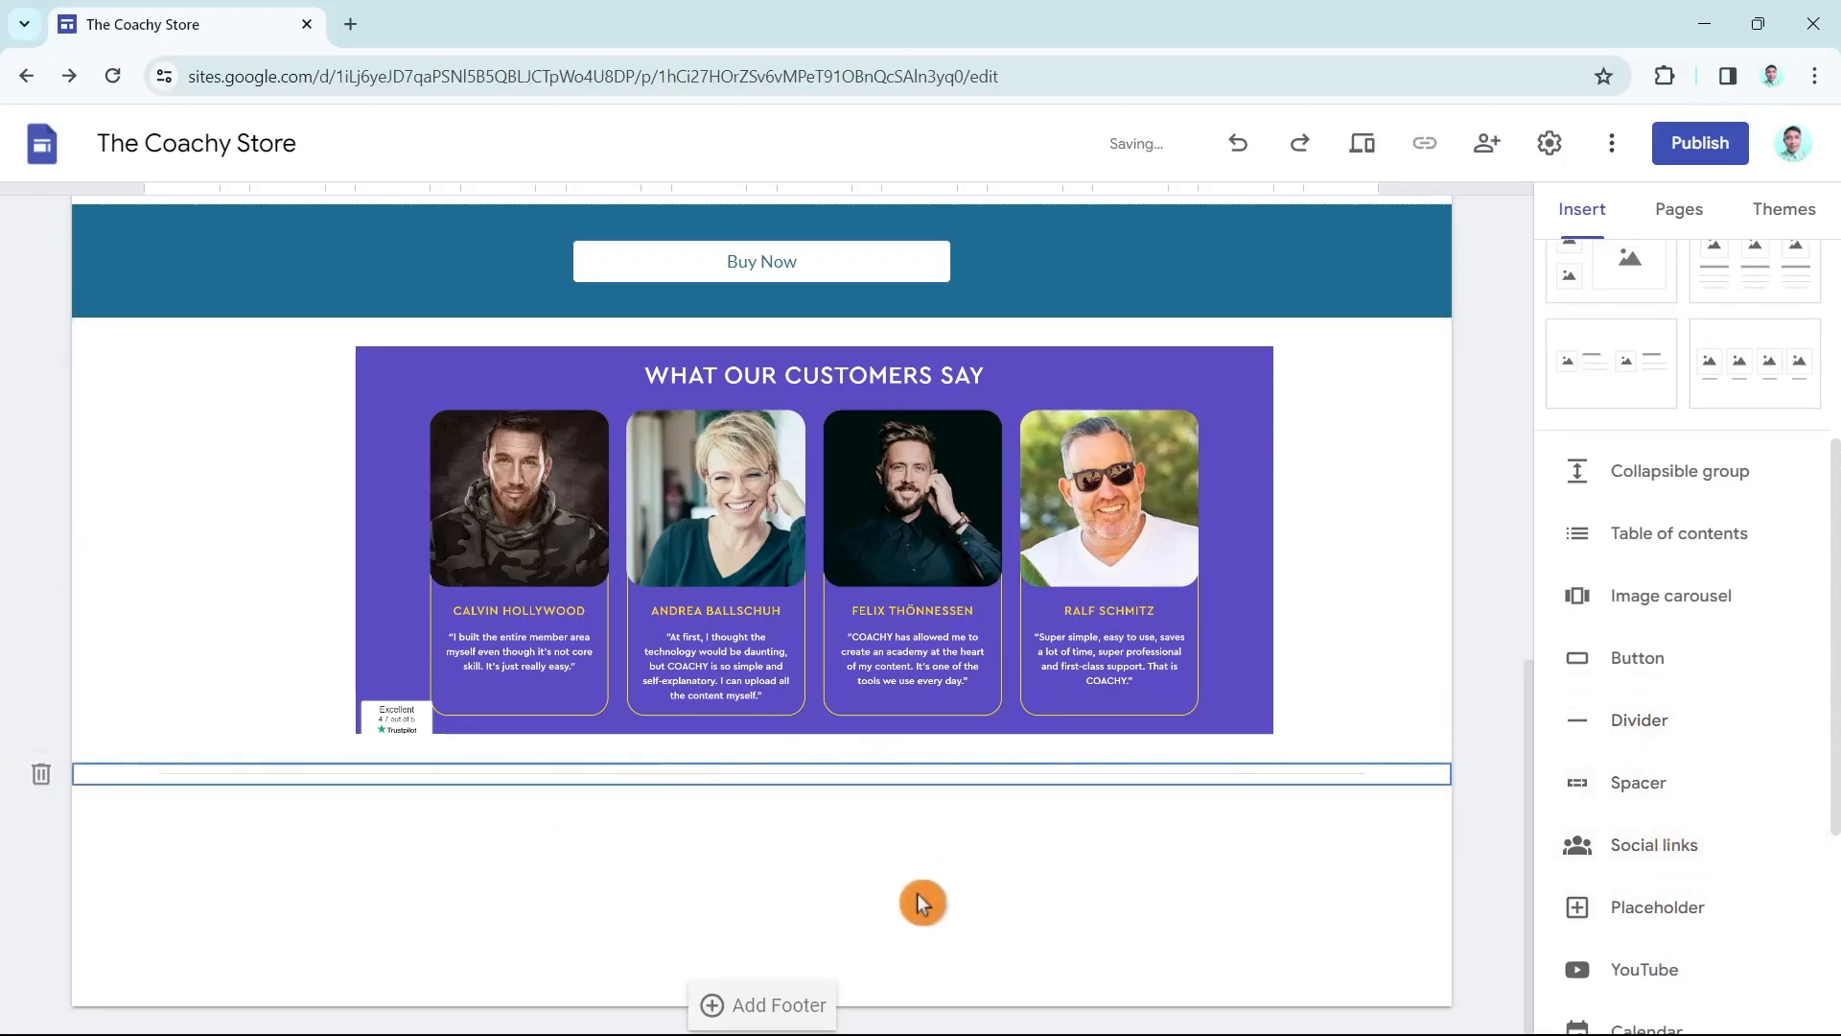
Review the whole page and try the Diplomat theme on the site, checking how the sections look
{"action": "scroll", "coordinate": [1272, 995], "scroll_direction": "up", "scroll_amount": 12}
{"action": "scroll", "coordinate": [1265, 985], "scroll_direction": "down", "scroll_amount": 6}
{"action": "scroll", "coordinate": [1266, 985], "scroll_direction": "up", "scroll_amount": 6}
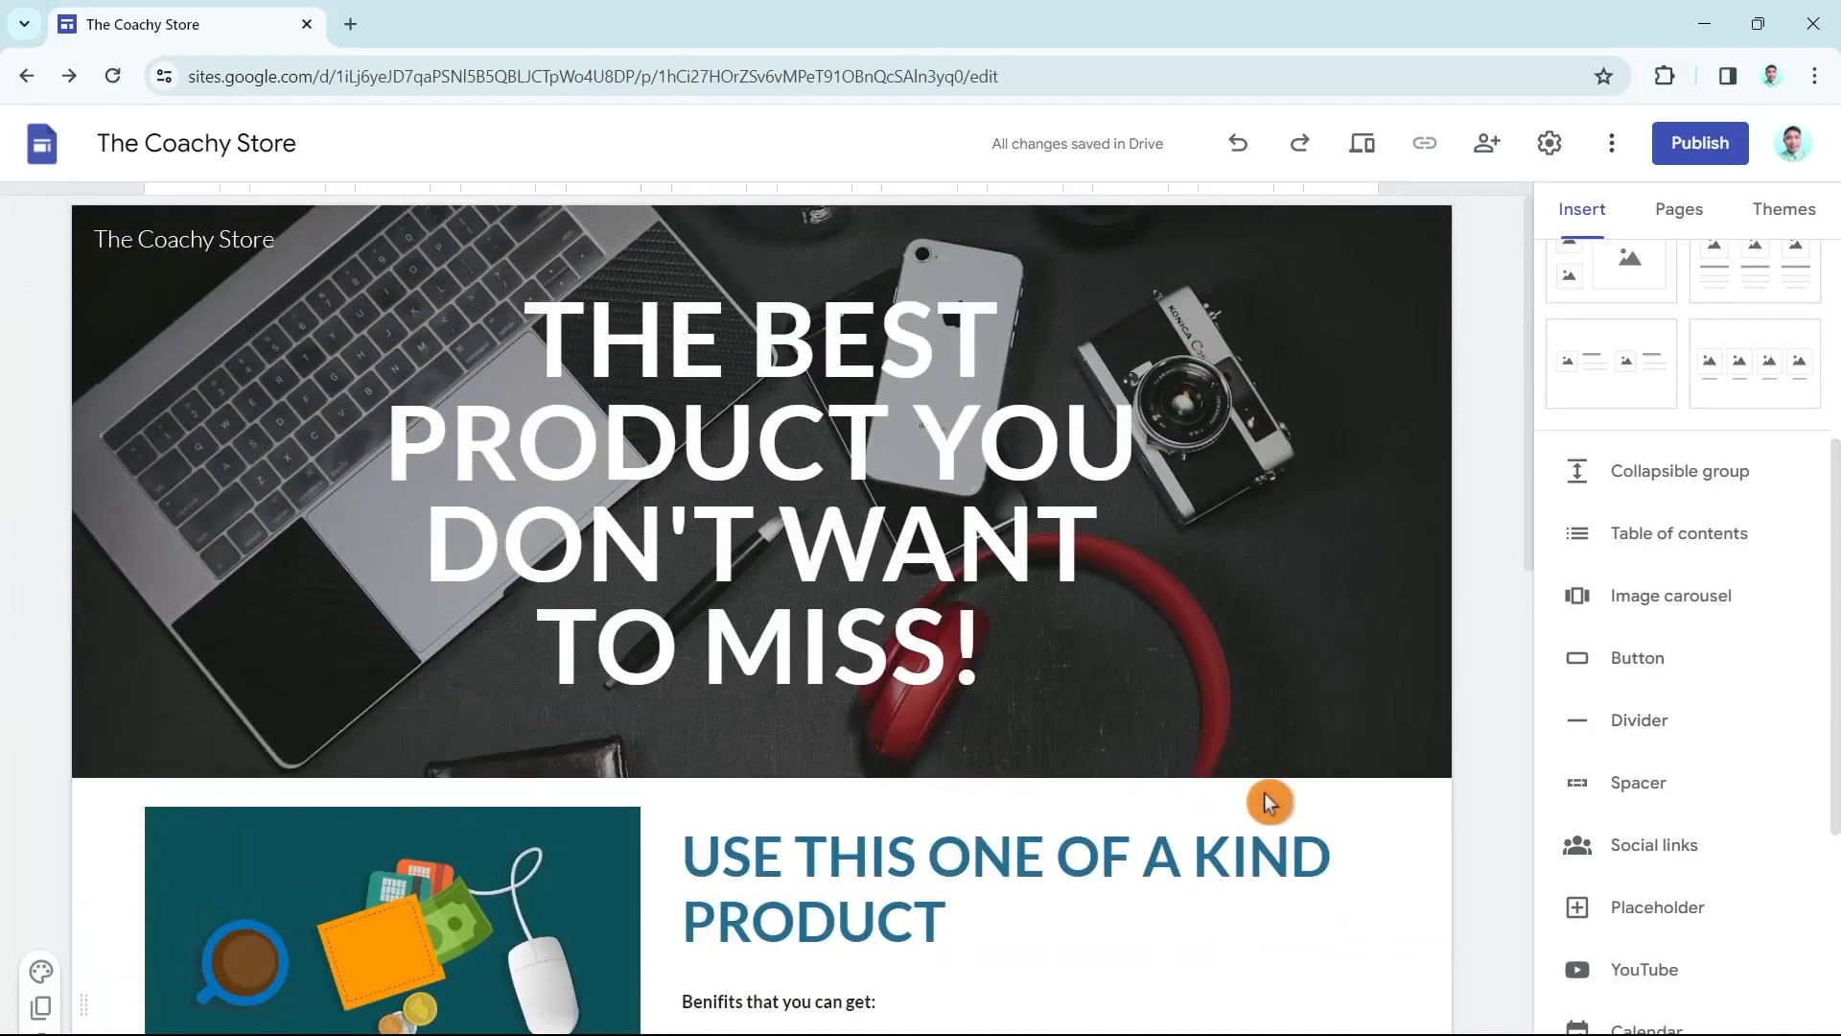
{"action": "scroll", "coordinate": [1267, 799], "scroll_direction": "down", "scroll_amount": 10}
{"action": "scroll", "coordinate": [1262, 796], "scroll_direction": "up", "scroll_amount": 10}
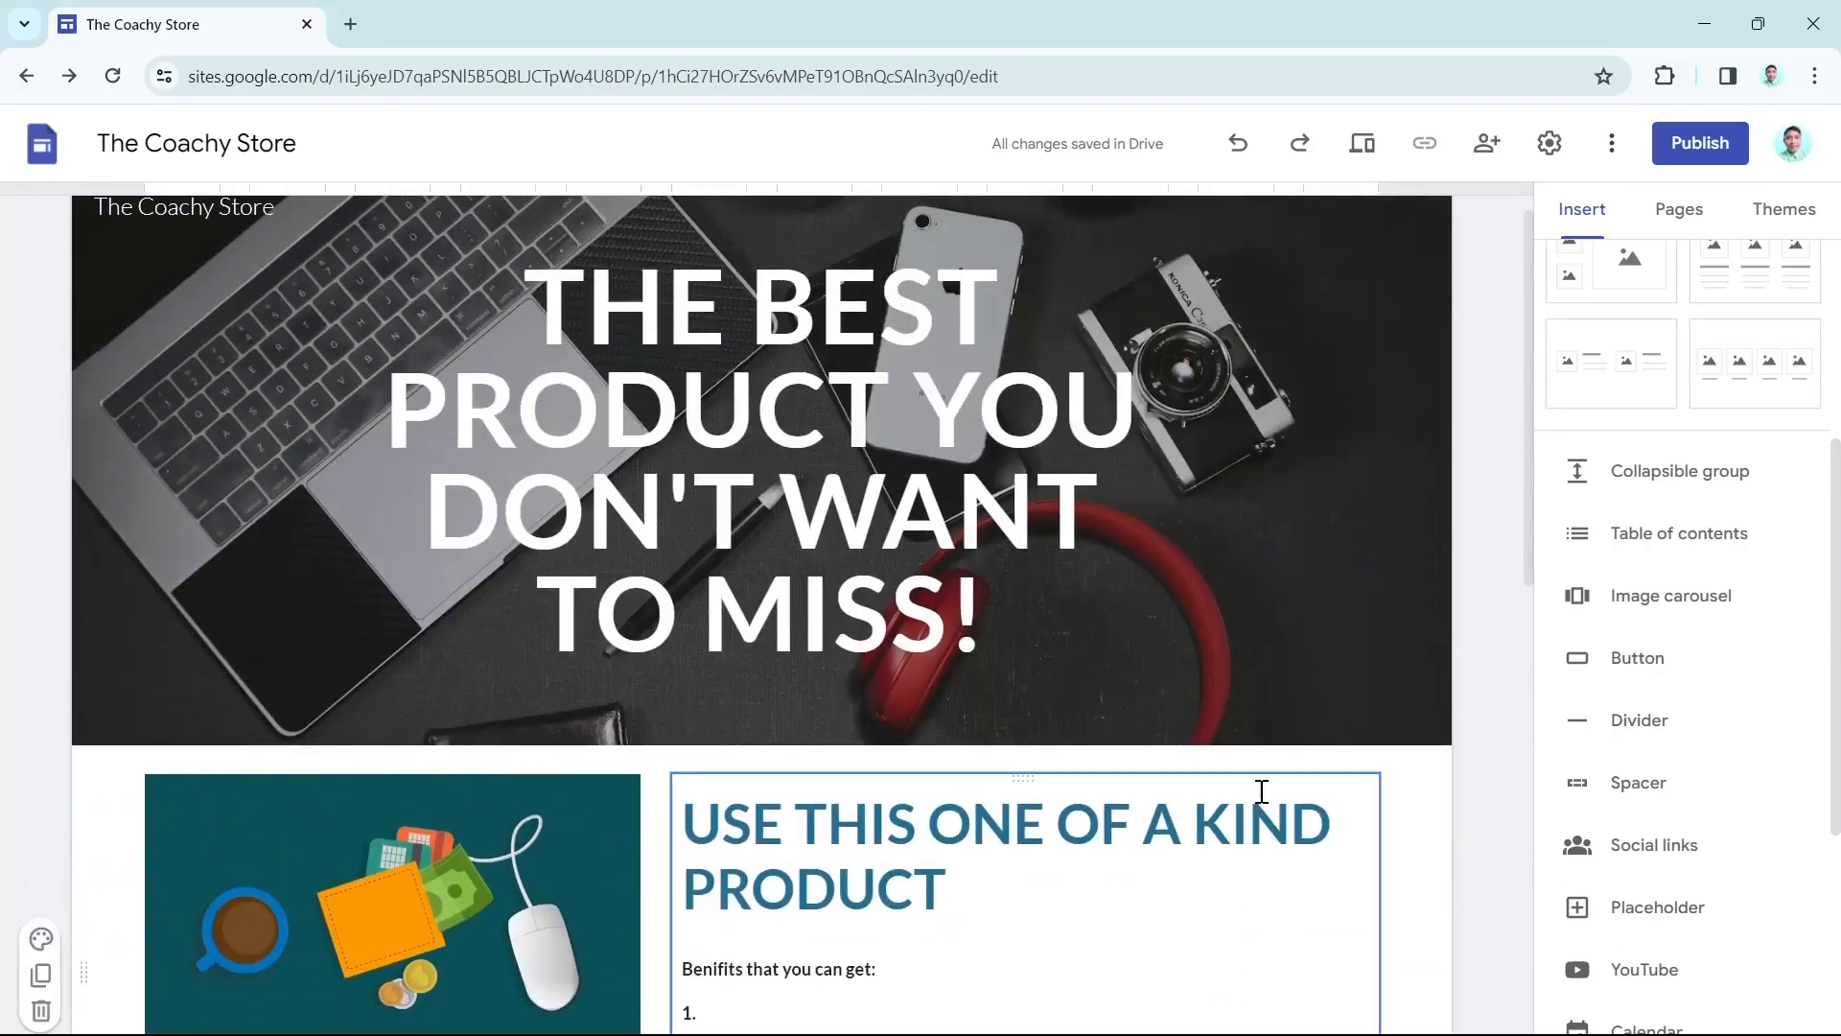
{"action": "left_click", "coordinate": [1801, 223]}
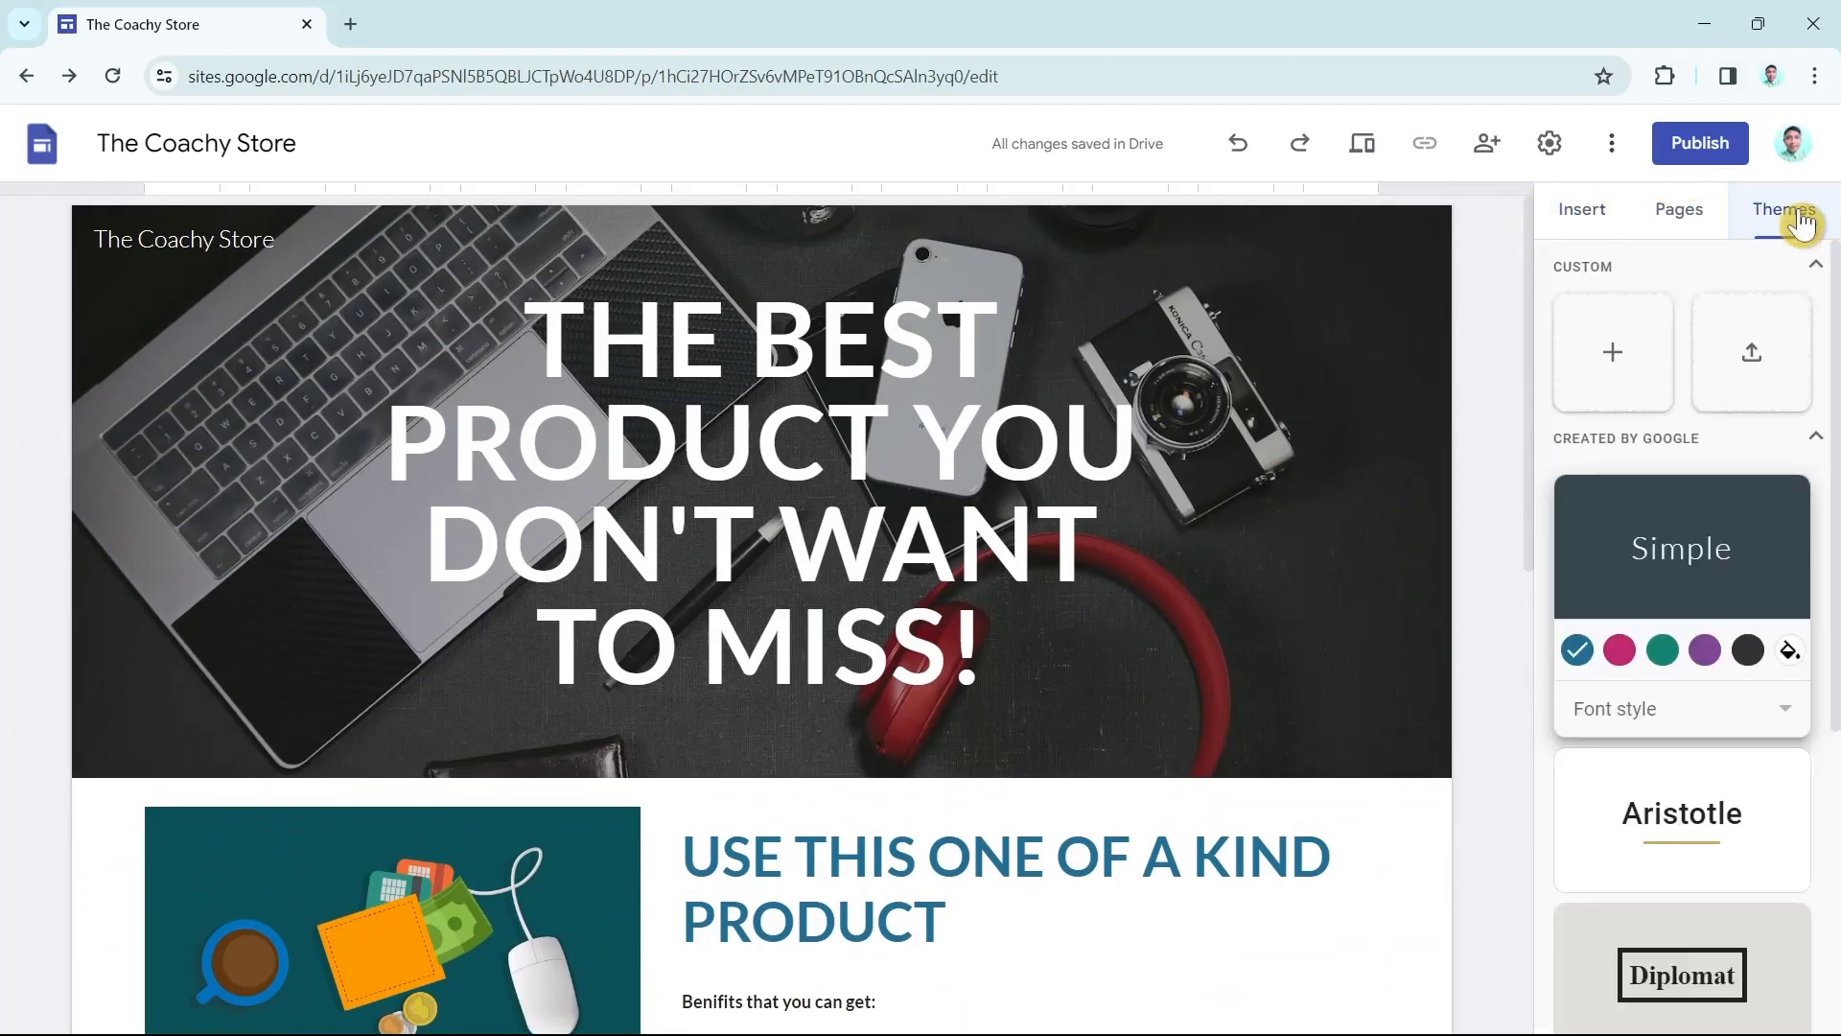
{"action": "left_click", "coordinate": [1685, 831]}
{"action": "left_click", "coordinate": [1691, 778]}
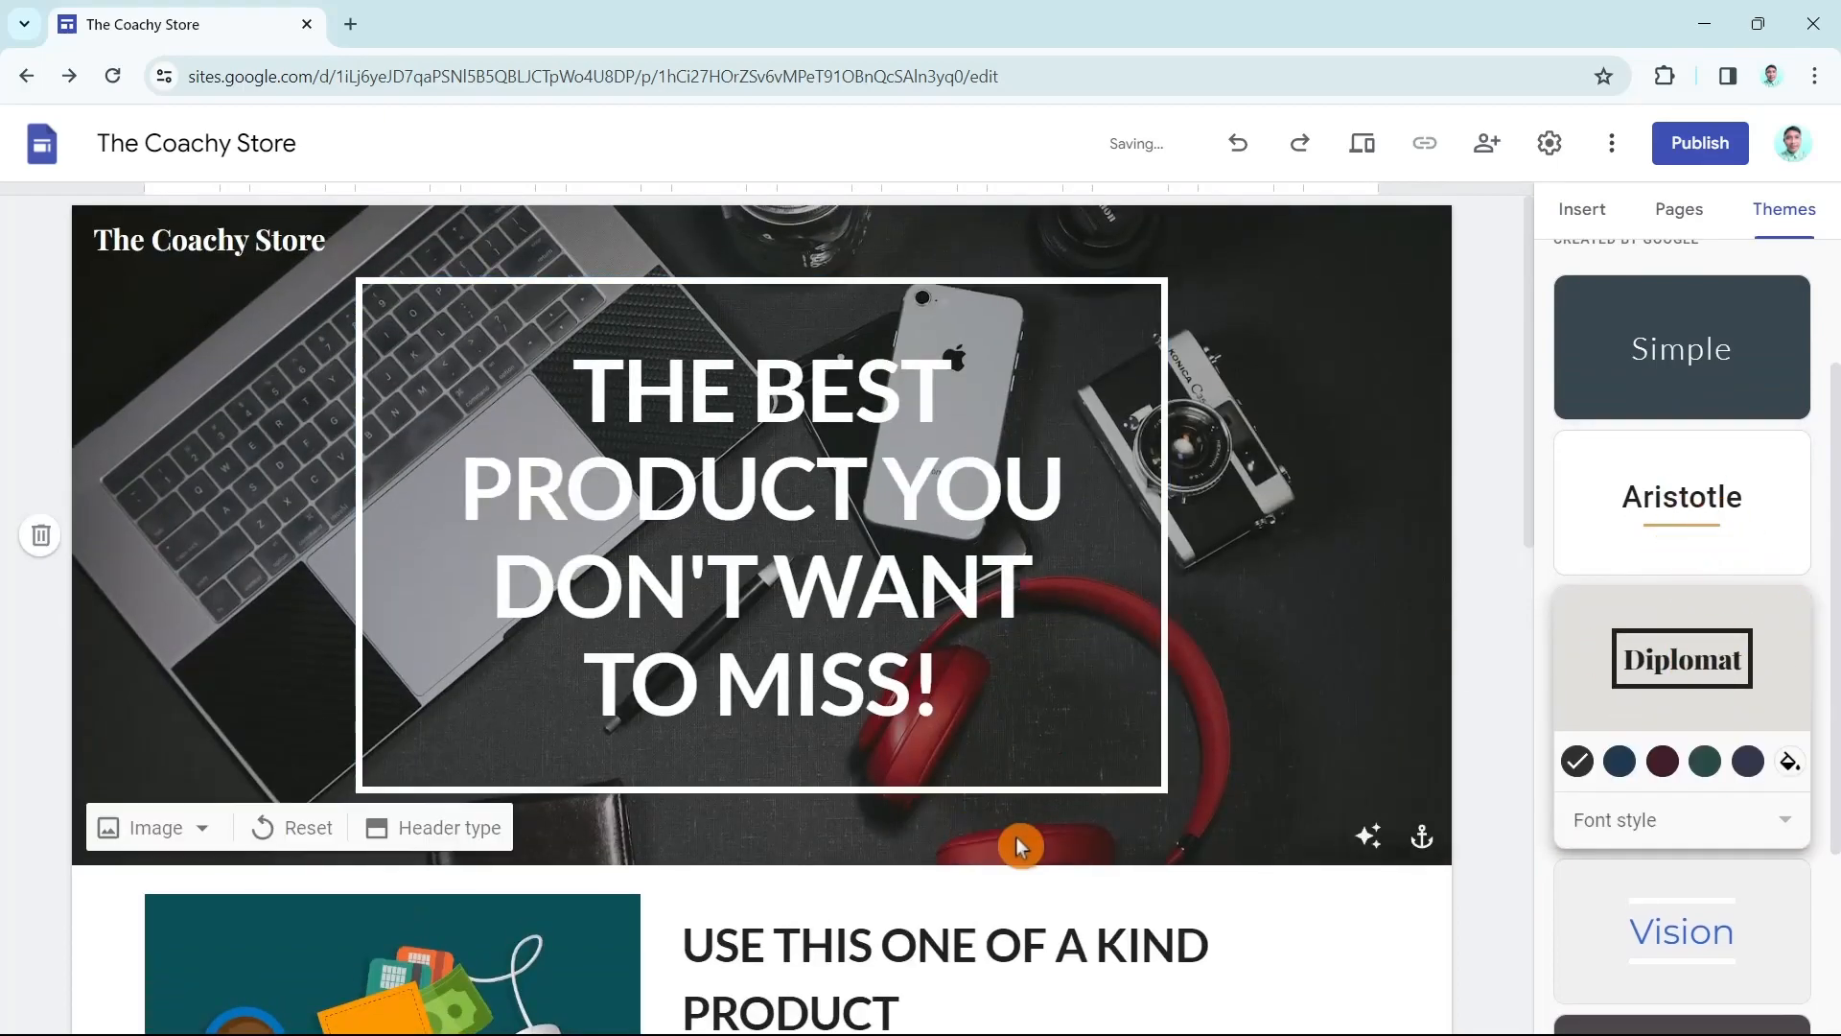
{"action": "scroll", "coordinate": [1103, 853], "scroll_direction": "down", "scroll_amount": 8}
{"action": "scroll", "coordinate": [1208, 877], "scroll_direction": "up", "scroll_amount": 6}
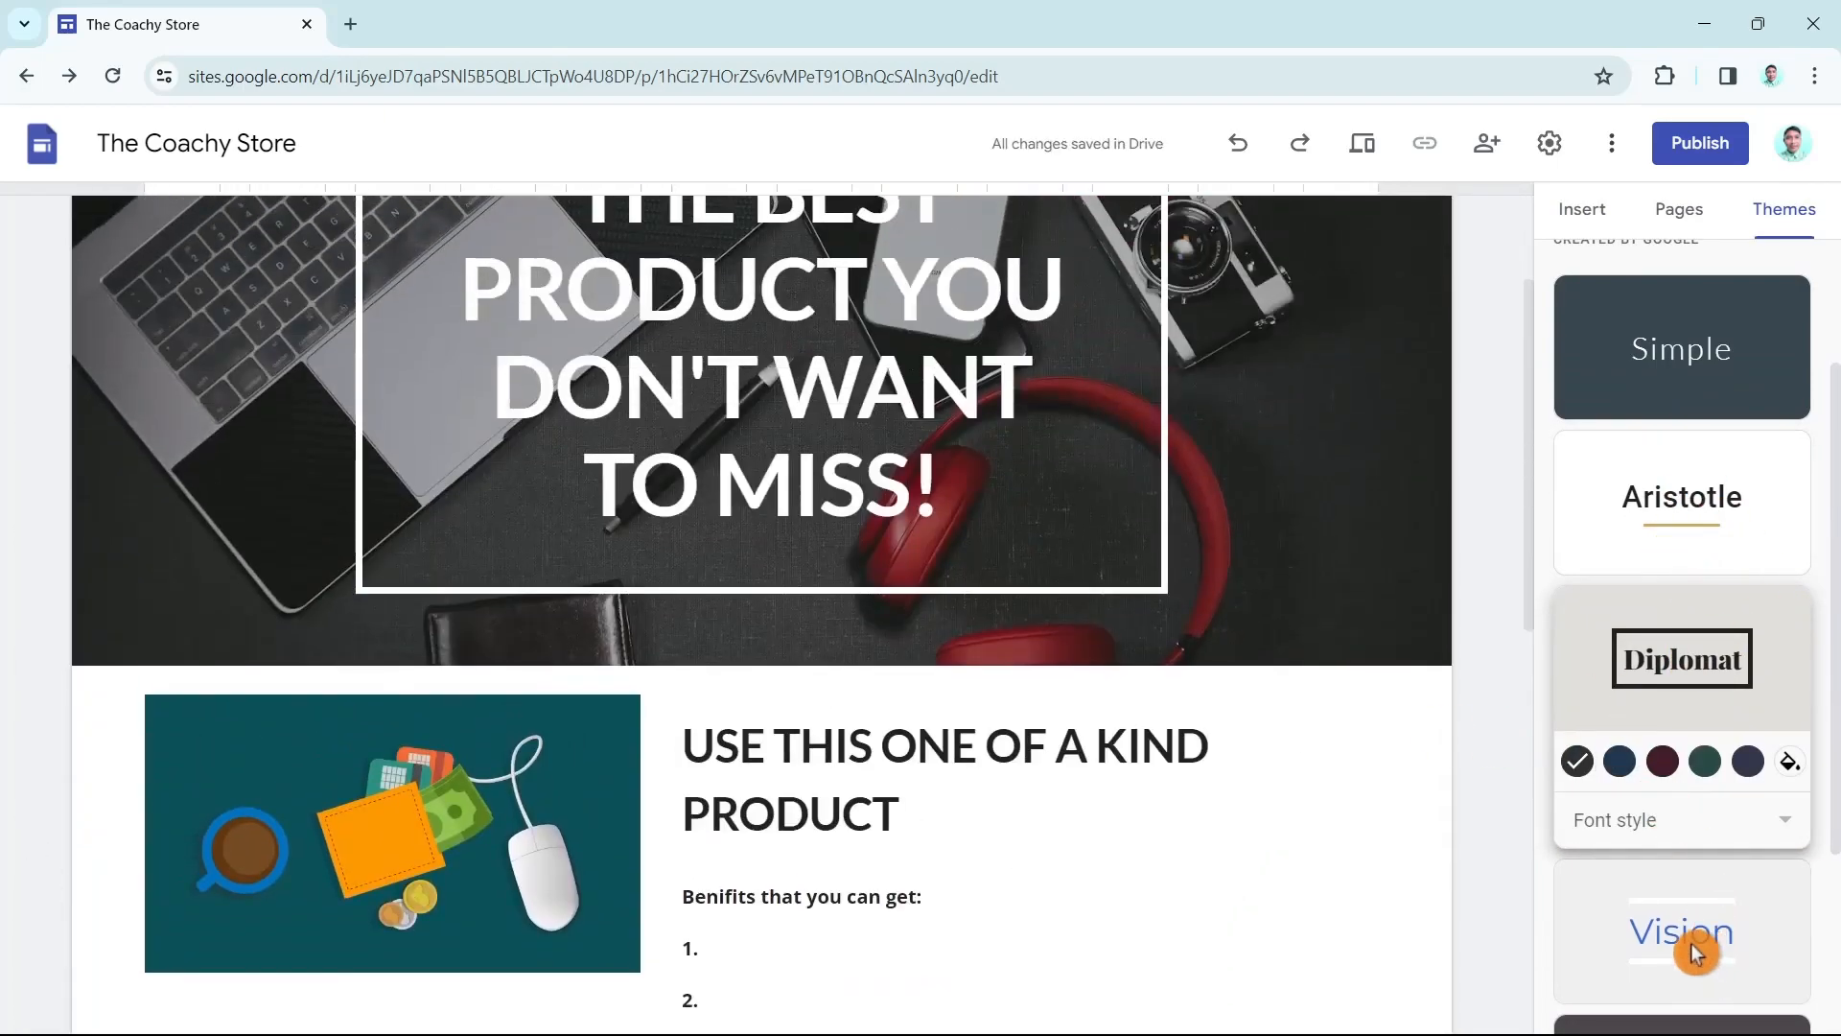
Try the Vision, Level and Impression themes in turn and look over the page in the Impression theme
{"action": "left_click", "coordinate": [1696, 954]}
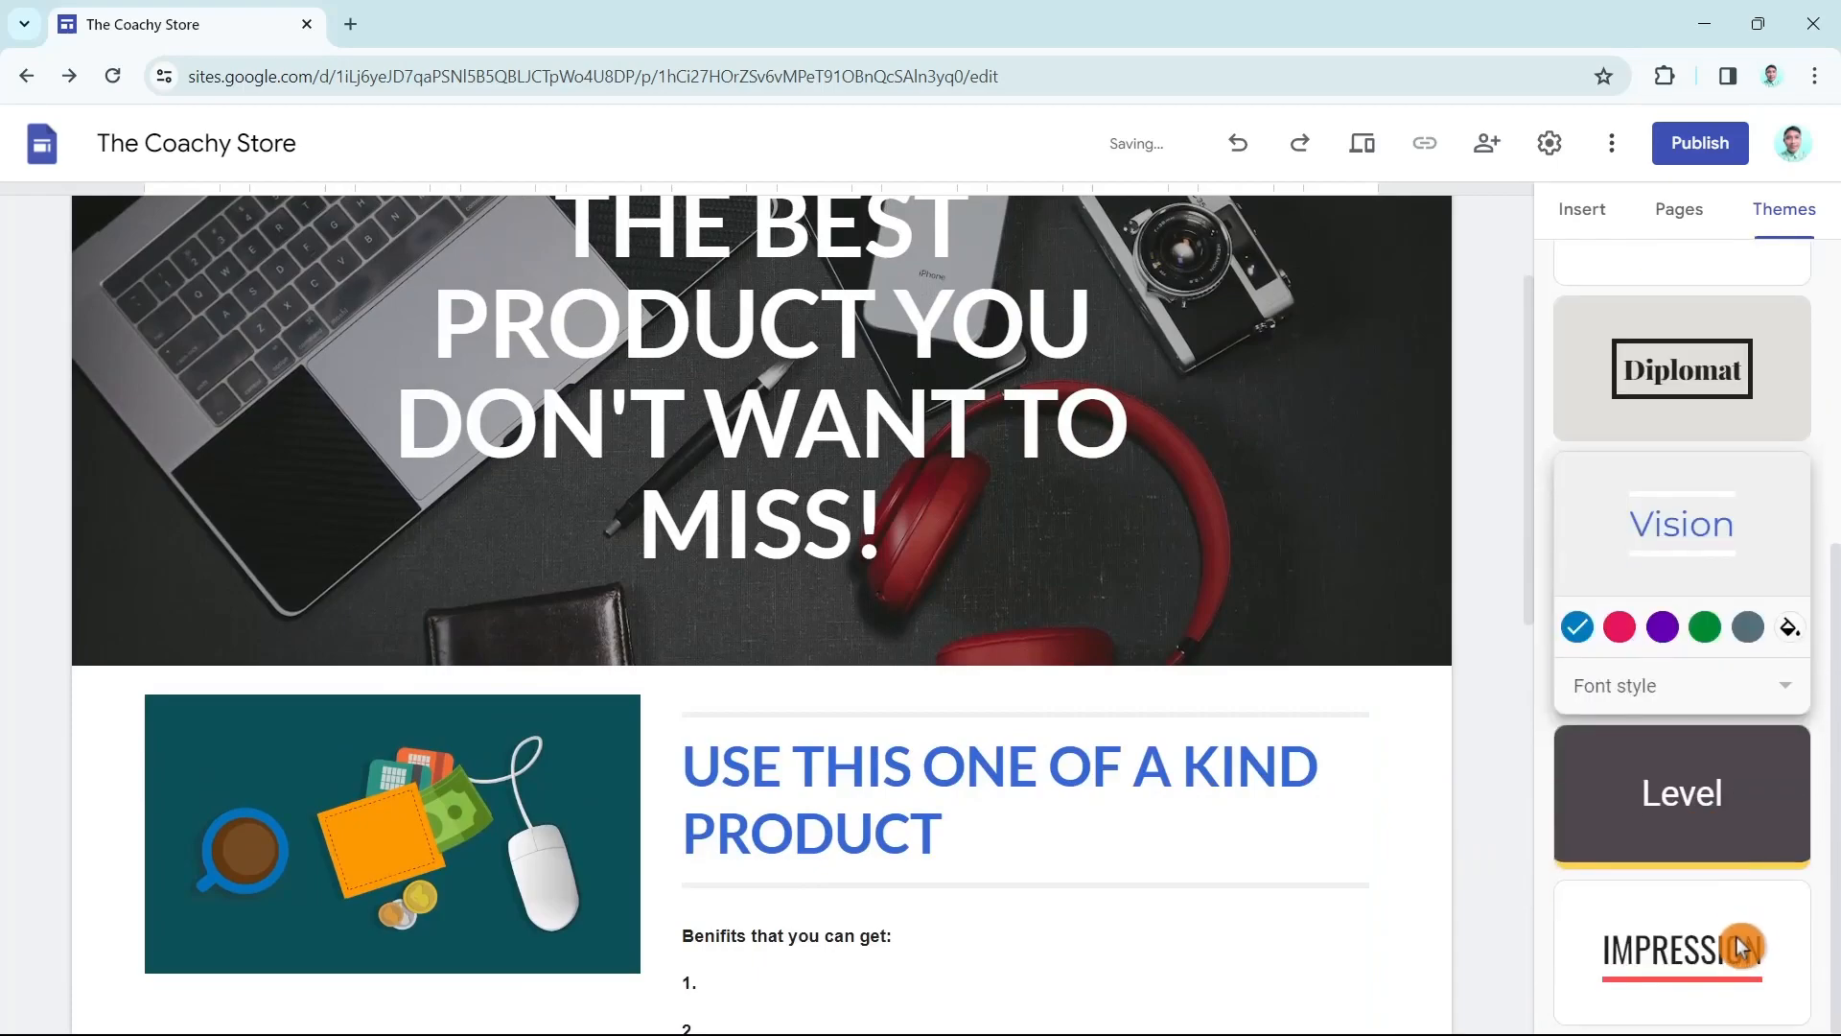
{"action": "left_click", "coordinate": [1651, 774]}
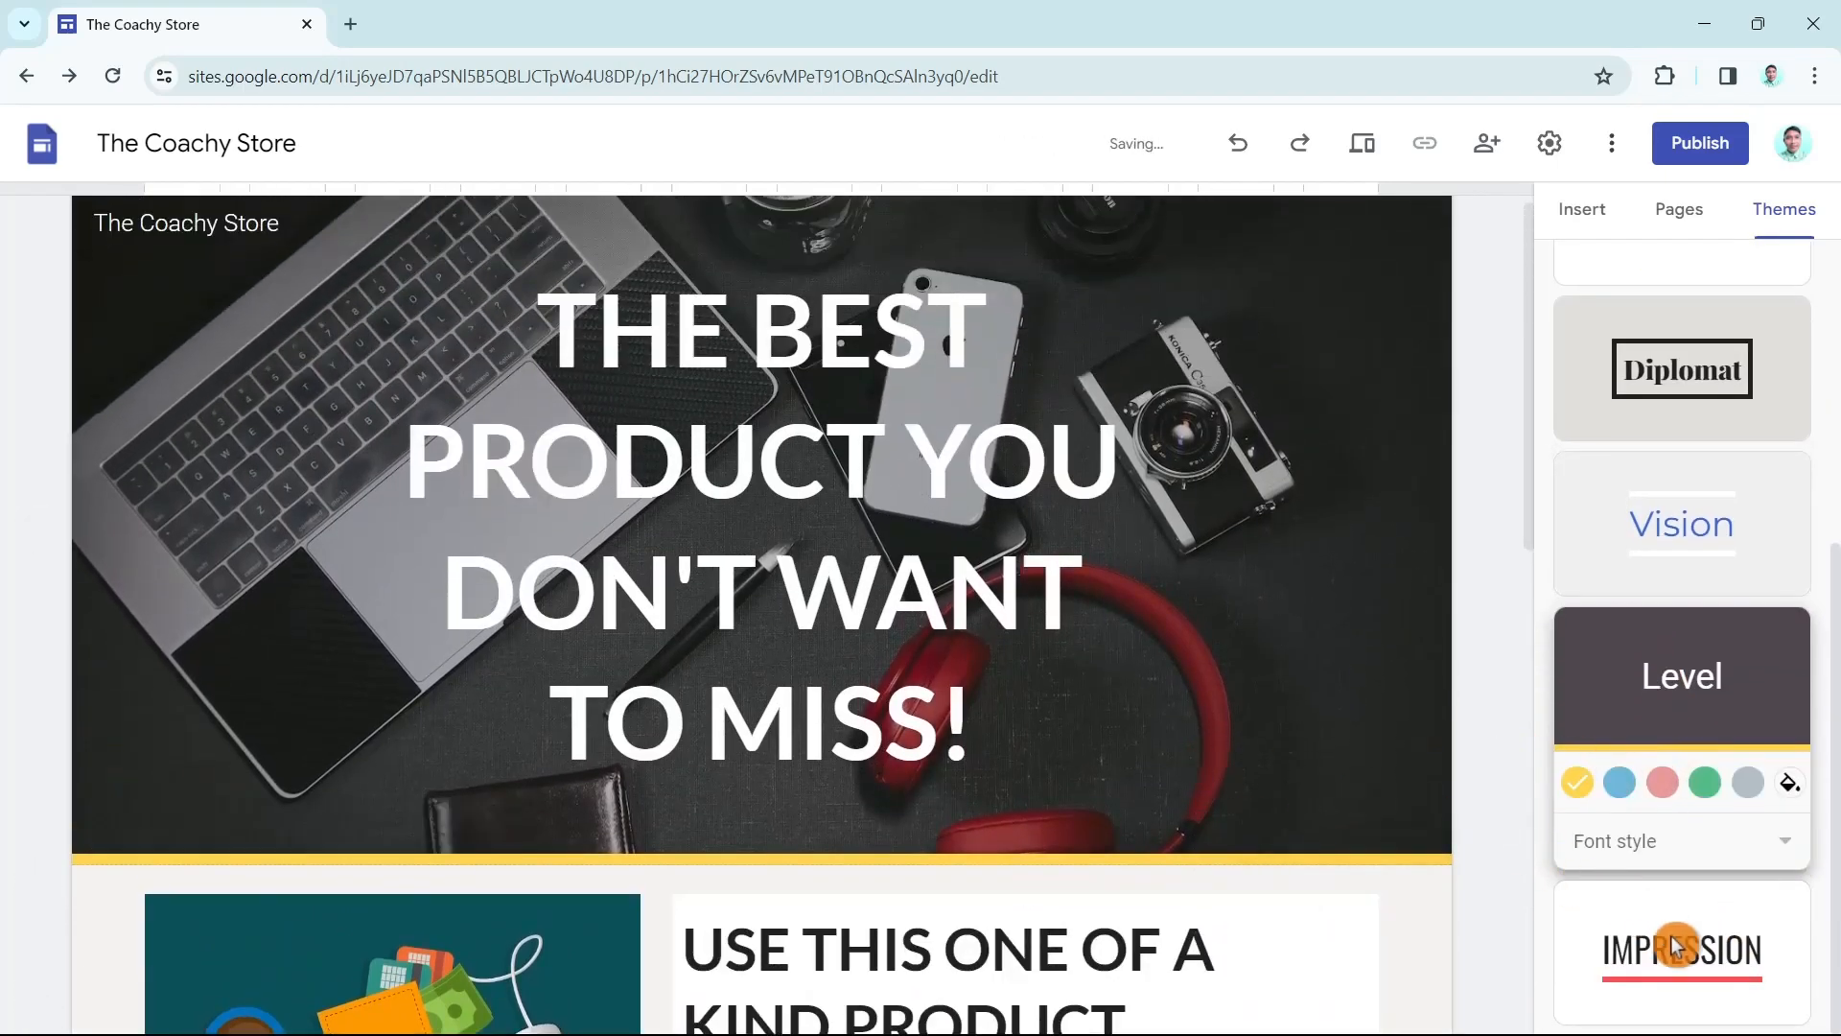
{"action": "left_click", "coordinate": [1662, 930]}
{"action": "scroll", "coordinate": [1185, 819], "scroll_direction": "down", "scroll_amount": 8}
{"action": "scroll", "coordinate": [1189, 829], "scroll_direction": "down", "scroll_amount": 4}
{"action": "scroll", "coordinate": [1187, 822], "scroll_direction": "up", "scroll_amount": 12}
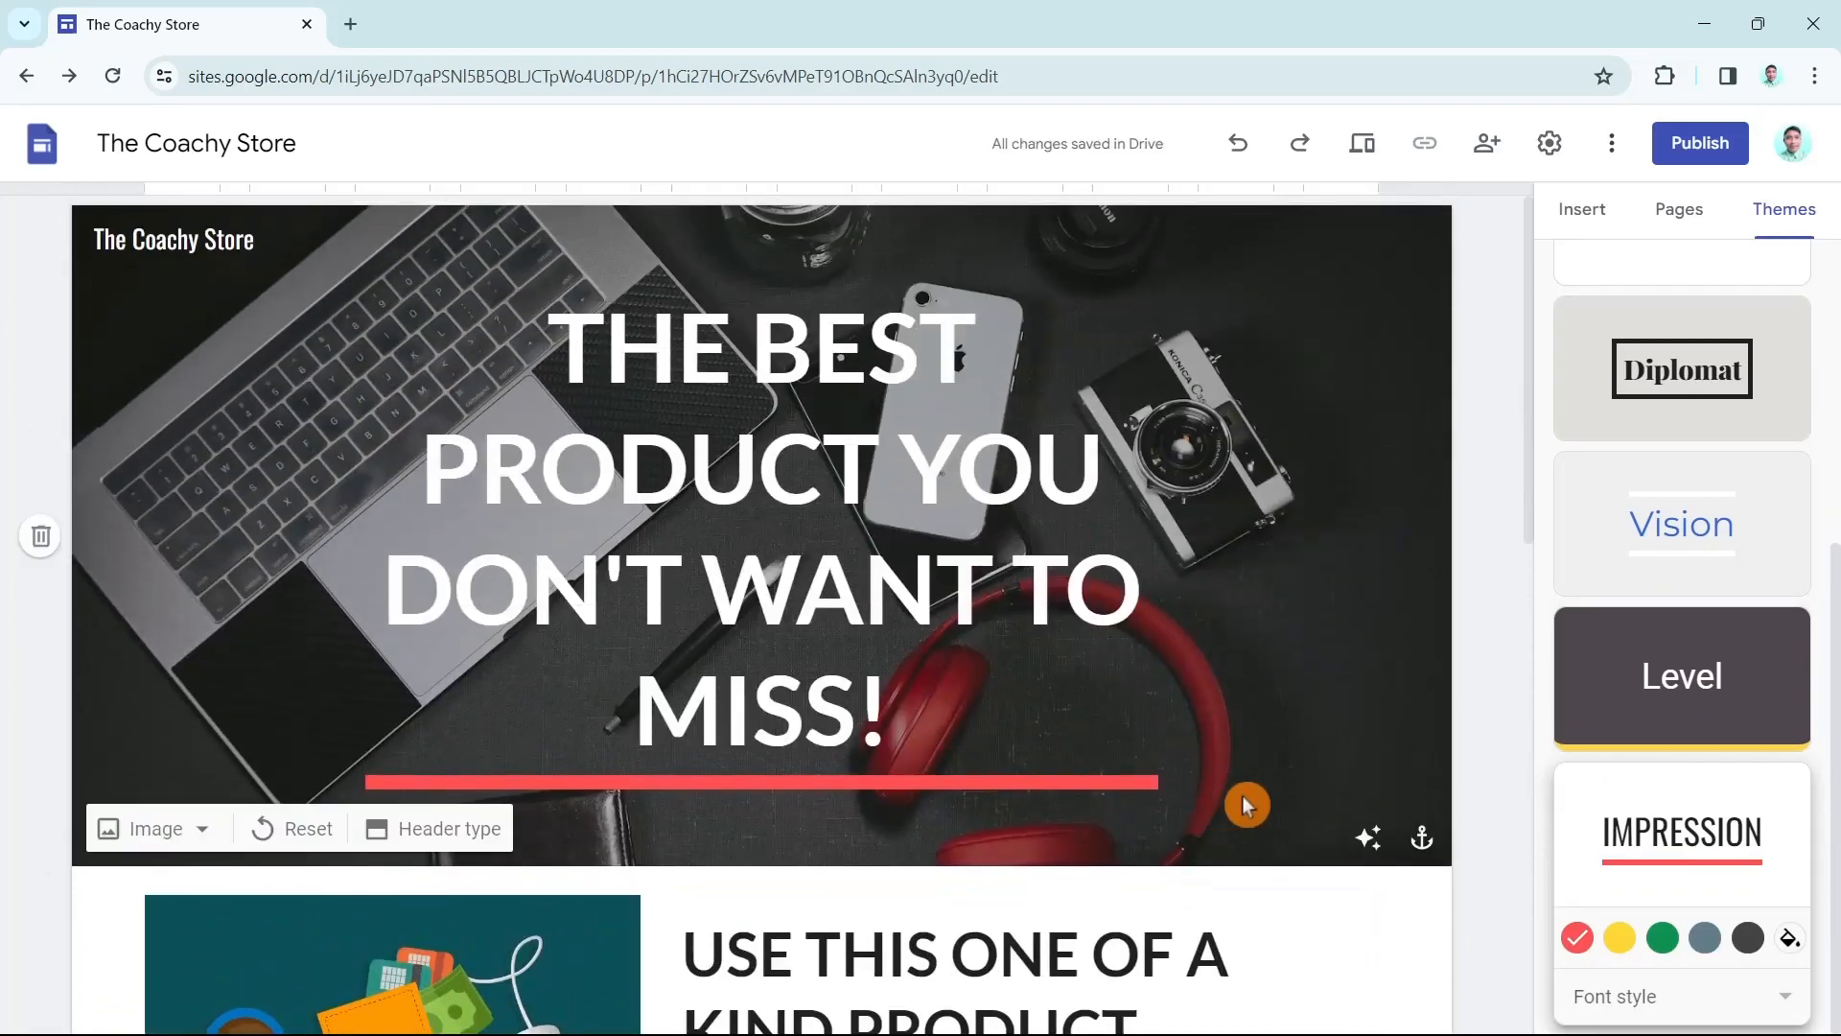
Compare the Level, Vision and Diplomat themes again by applying each one and checking the page
{"action": "left_click", "coordinate": [1685, 670]}
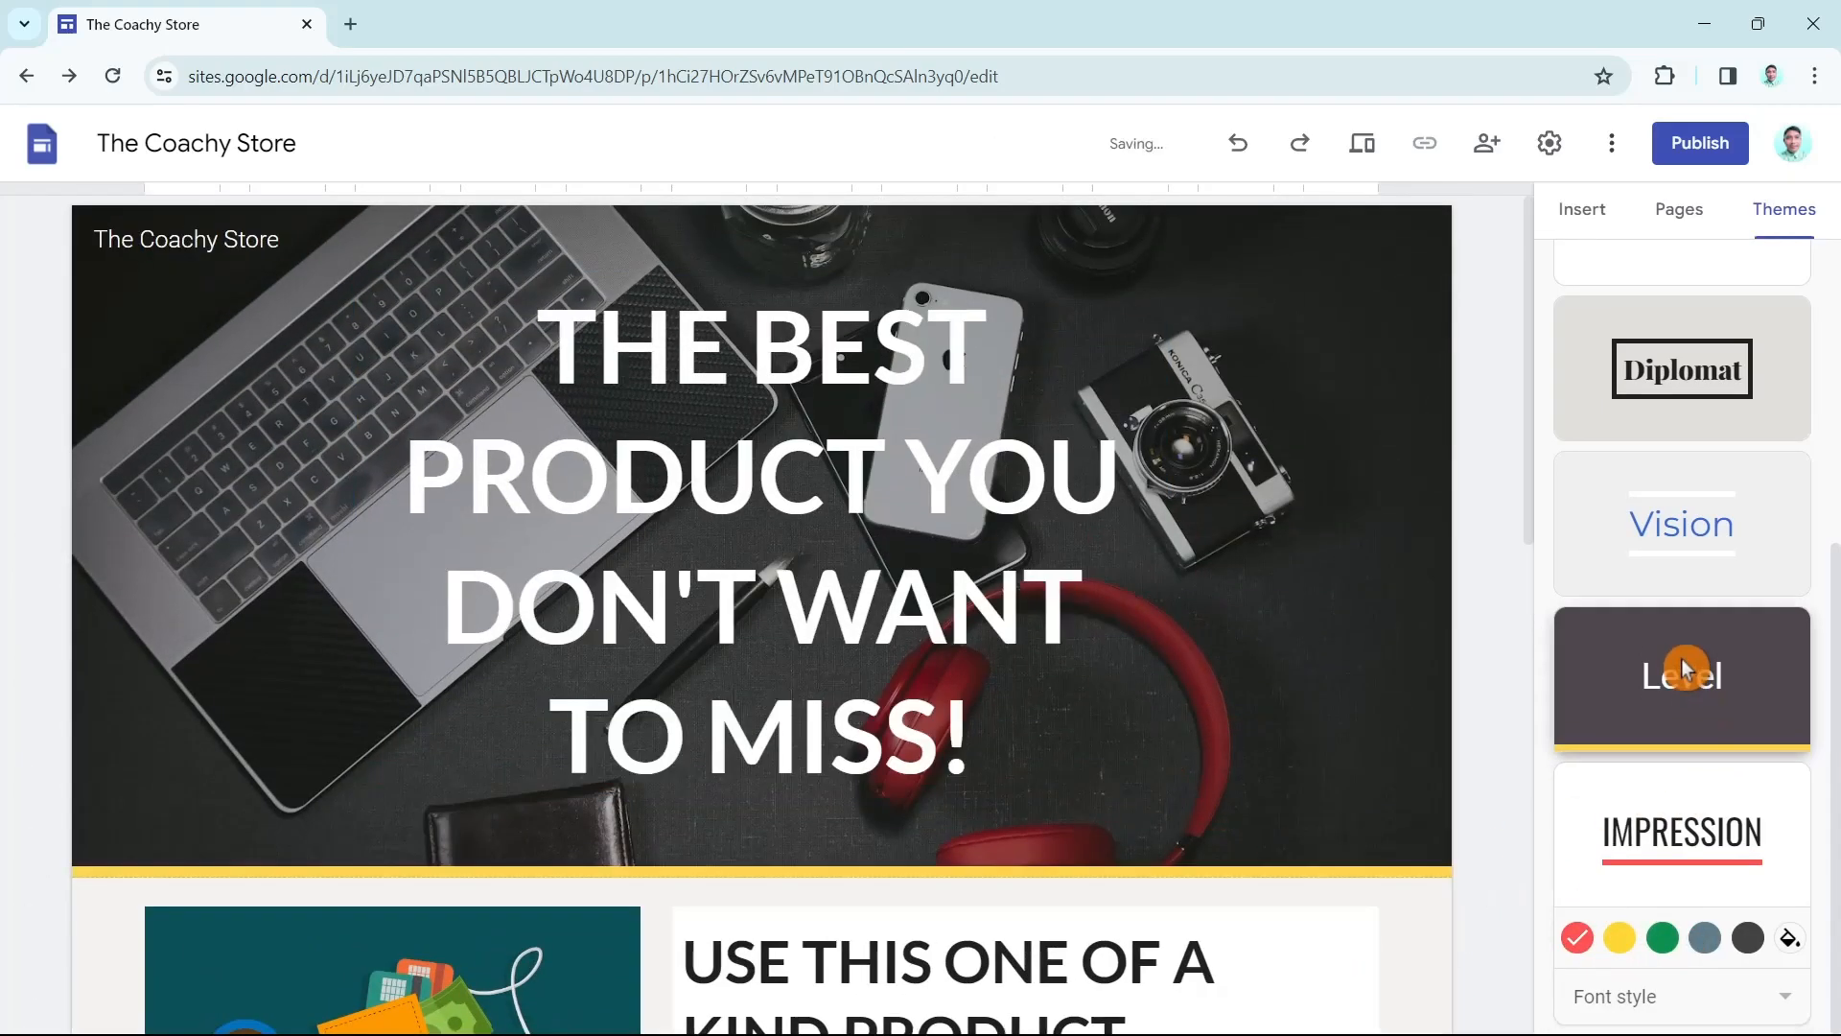
{"action": "scroll", "coordinate": [1188, 736], "scroll_direction": "down", "scroll_amount": 10}
{"action": "scroll", "coordinate": [1199, 773], "scroll_direction": "up", "scroll_amount": 10}
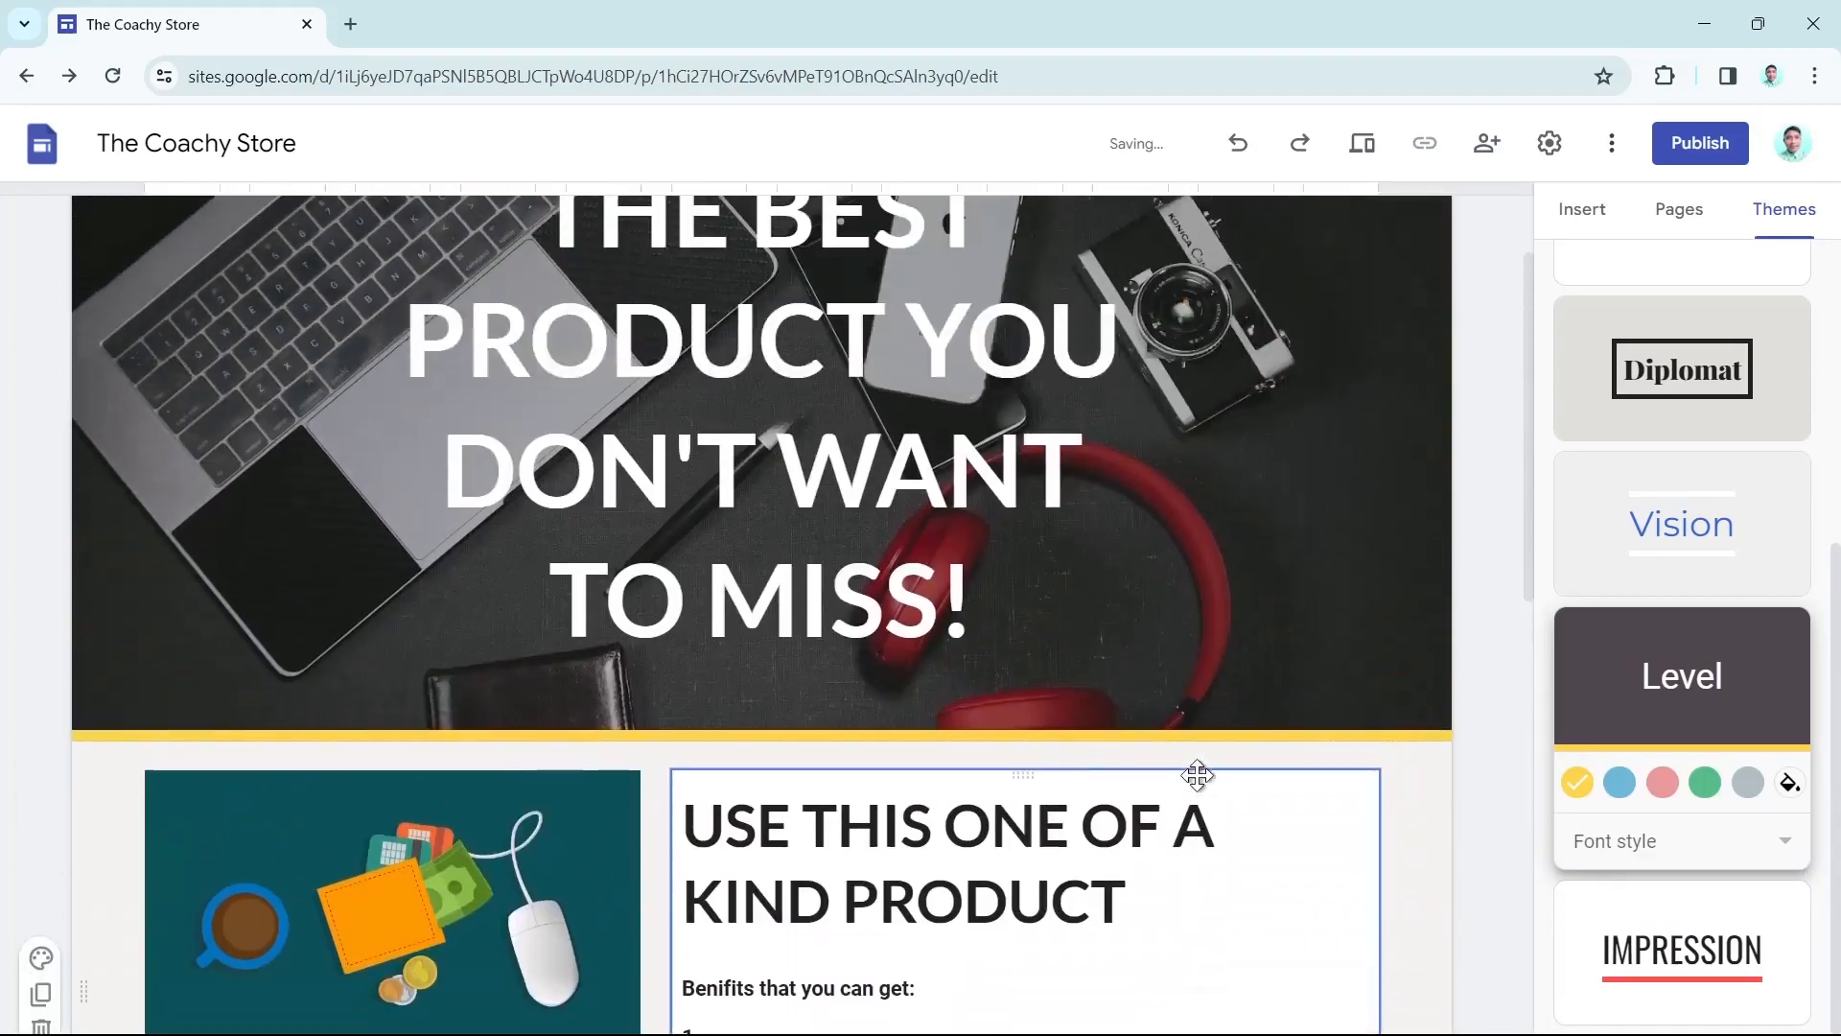
{"action": "left_click", "coordinate": [1703, 529]}
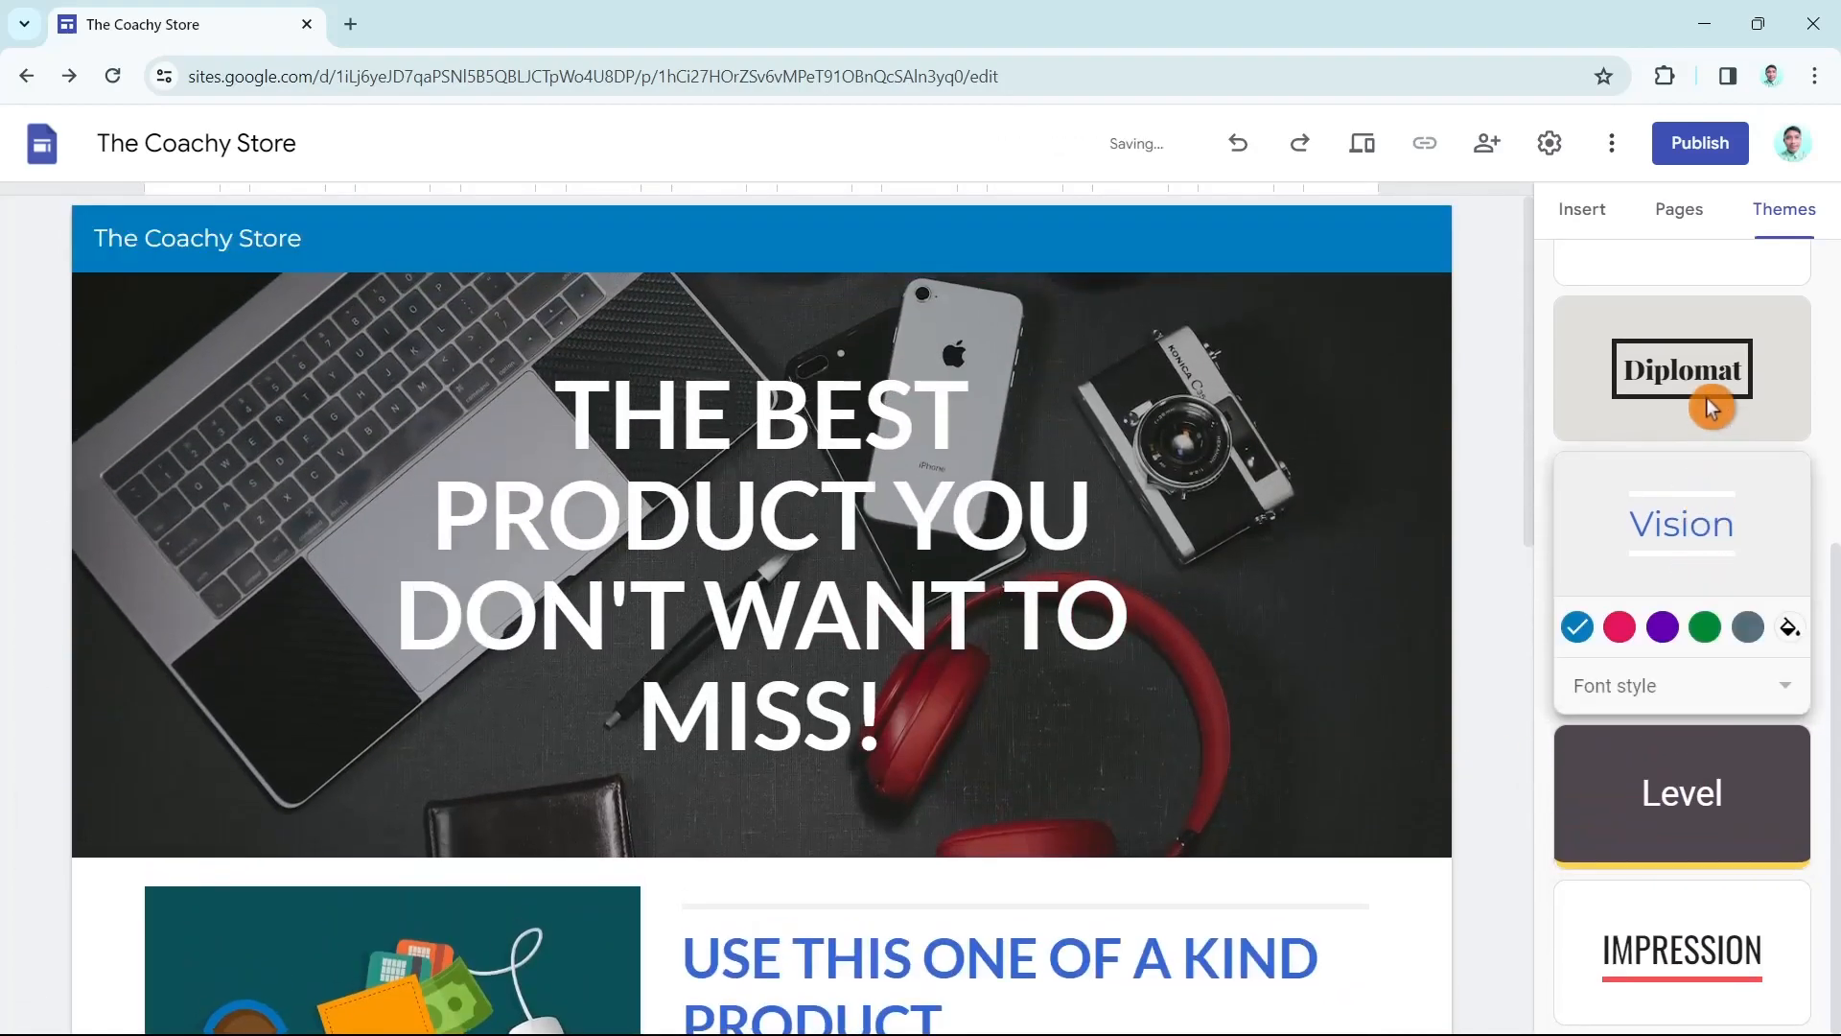
{"action": "left_click", "coordinate": [1710, 398]}
{"action": "scroll", "coordinate": [1213, 723], "scroll_direction": "down", "scroll_amount": 8}
{"action": "scroll", "coordinate": [1221, 770], "scroll_direction": "up", "scroll_amount": 4}
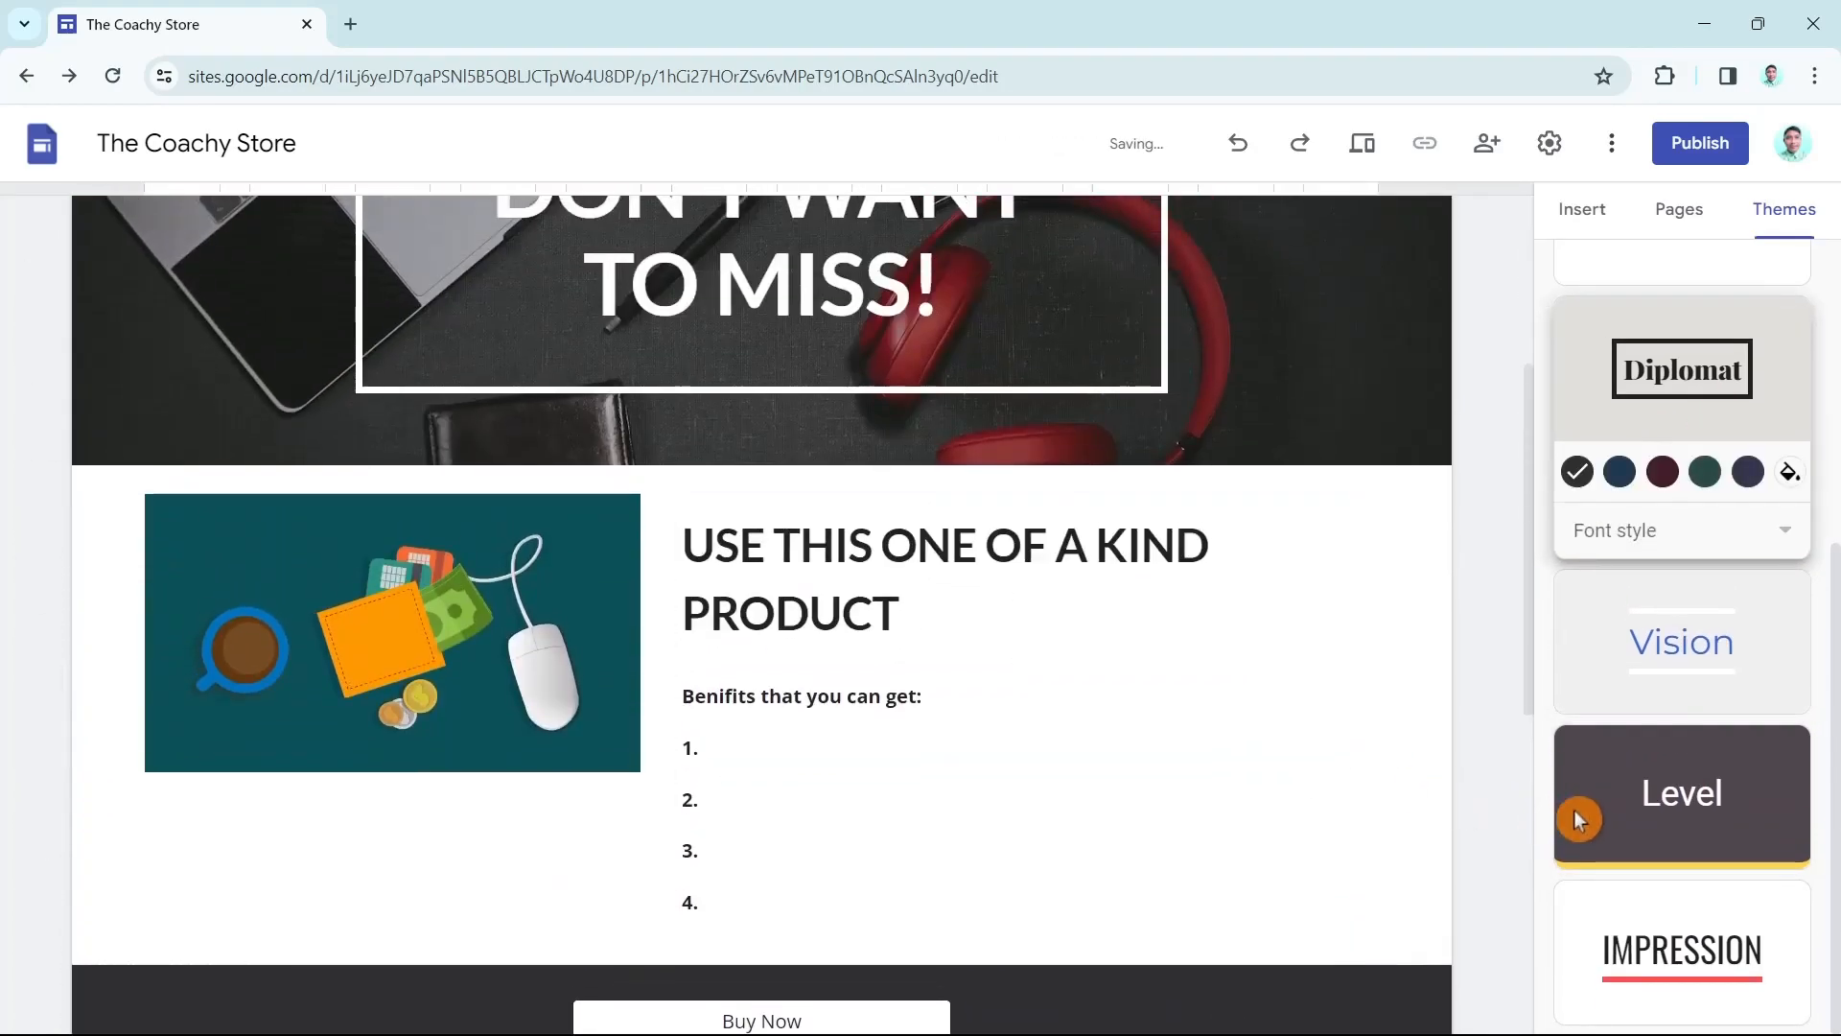
Apply the Level theme to the site and look over the page's sections
{"action": "left_click", "coordinate": [1730, 769]}
{"action": "scroll", "coordinate": [1056, 791], "scroll_direction": "down", "scroll_amount": 8}
{"action": "scroll", "coordinate": [1129, 854], "scroll_direction": "up", "scroll_amount": 7}
{"action": "scroll", "coordinate": [1130, 853], "scroll_direction": "down", "scroll_amount": 5}
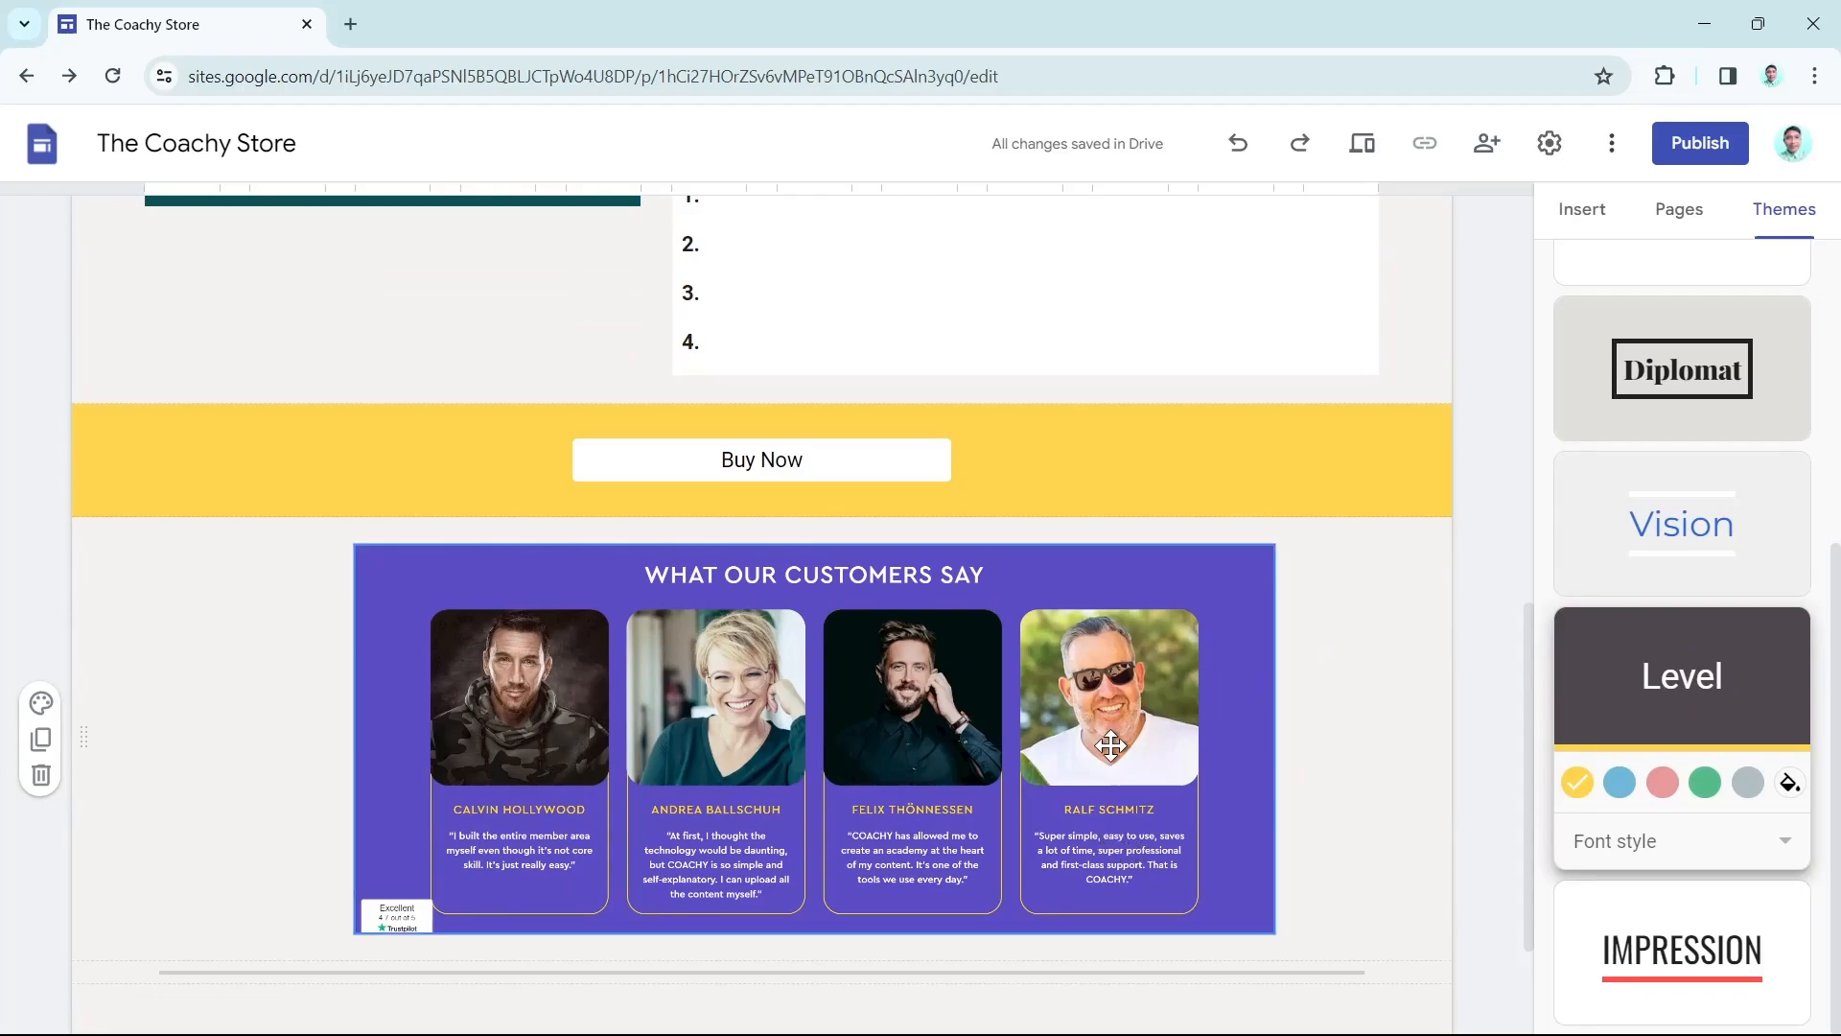
Open the image carousel's insert dialog and examine its options for adding images
{"action": "left_click", "coordinate": [1584, 211]}
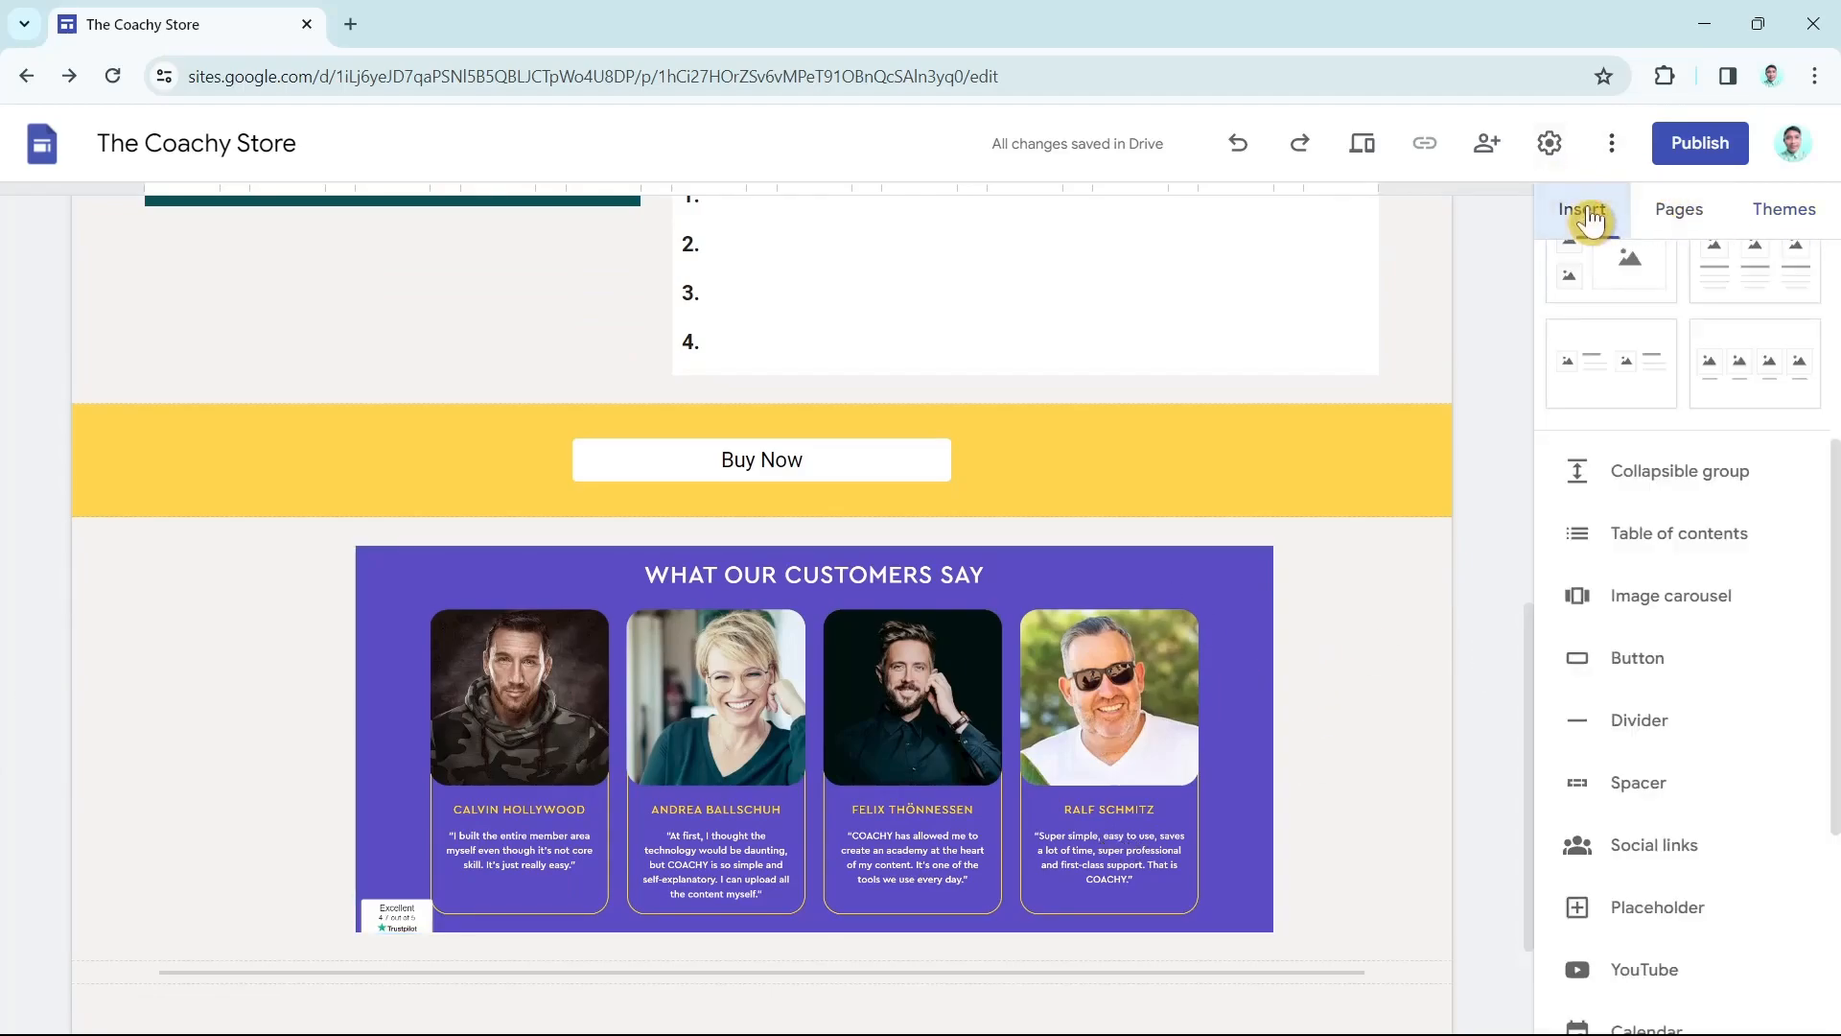
{"action": "left_click", "coordinate": [1660, 595]}
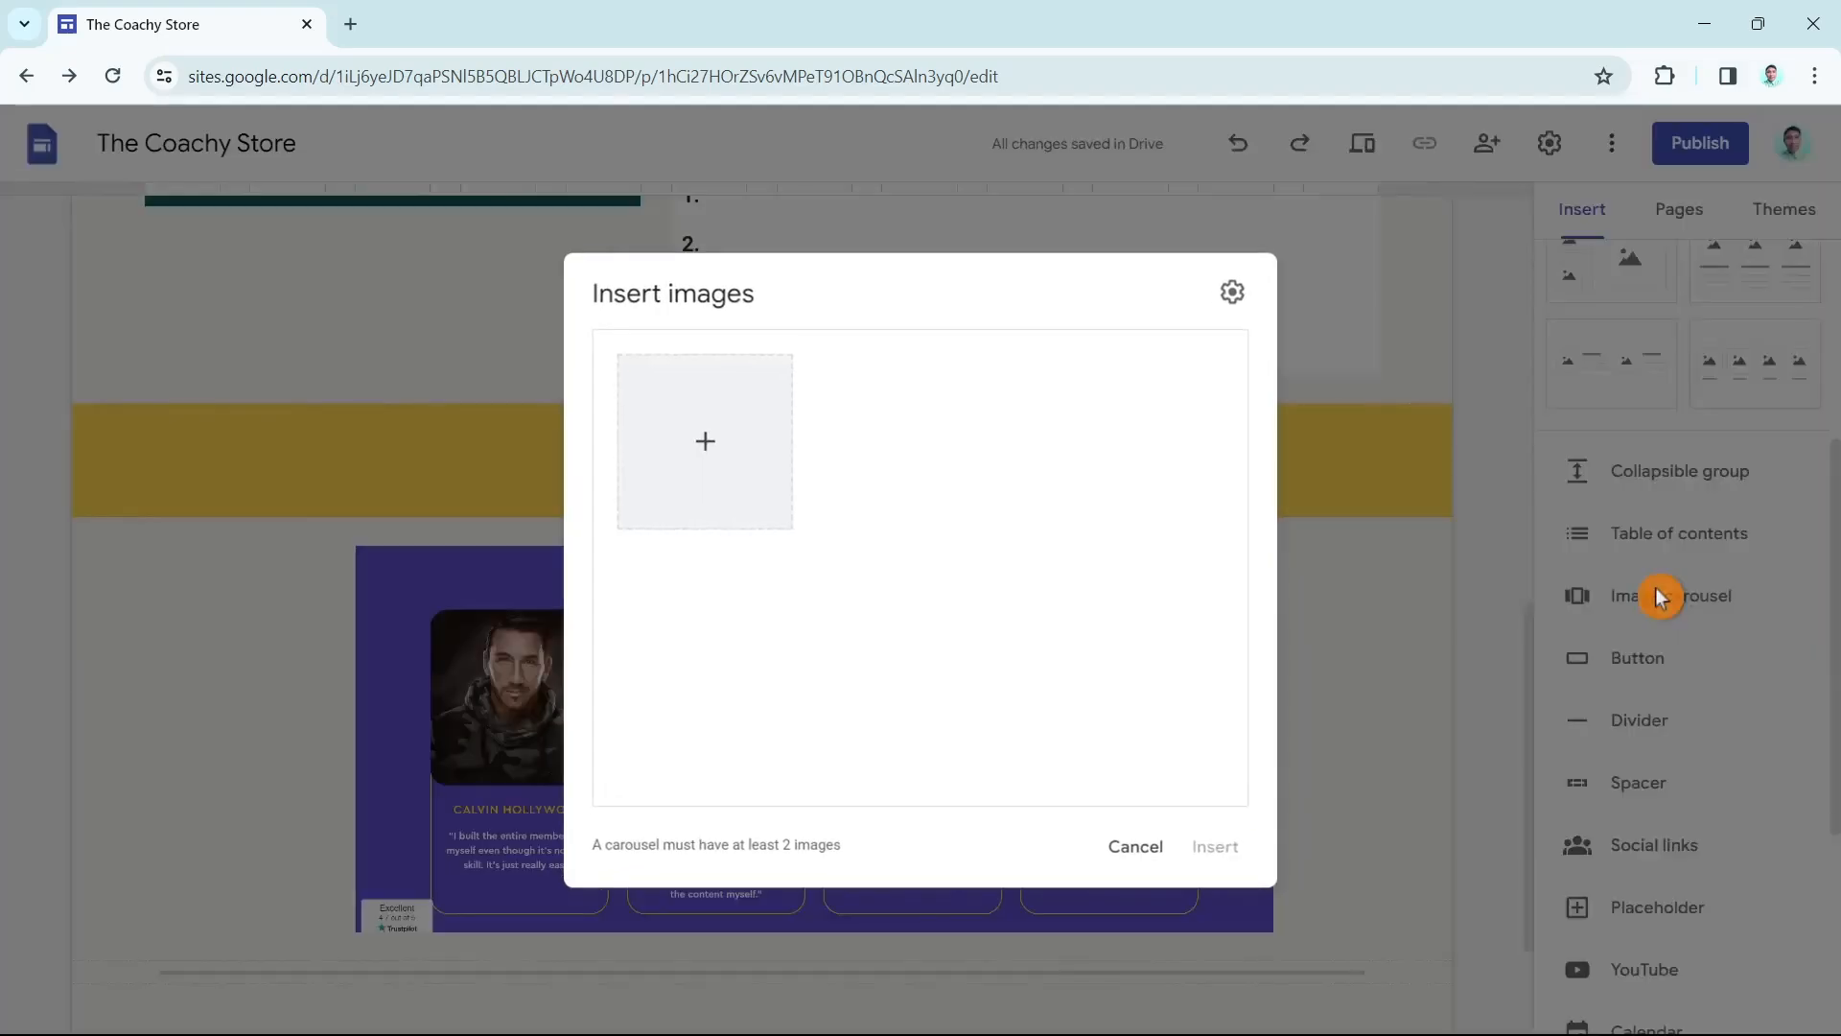
{"action": "left_click", "coordinate": [704, 443]}
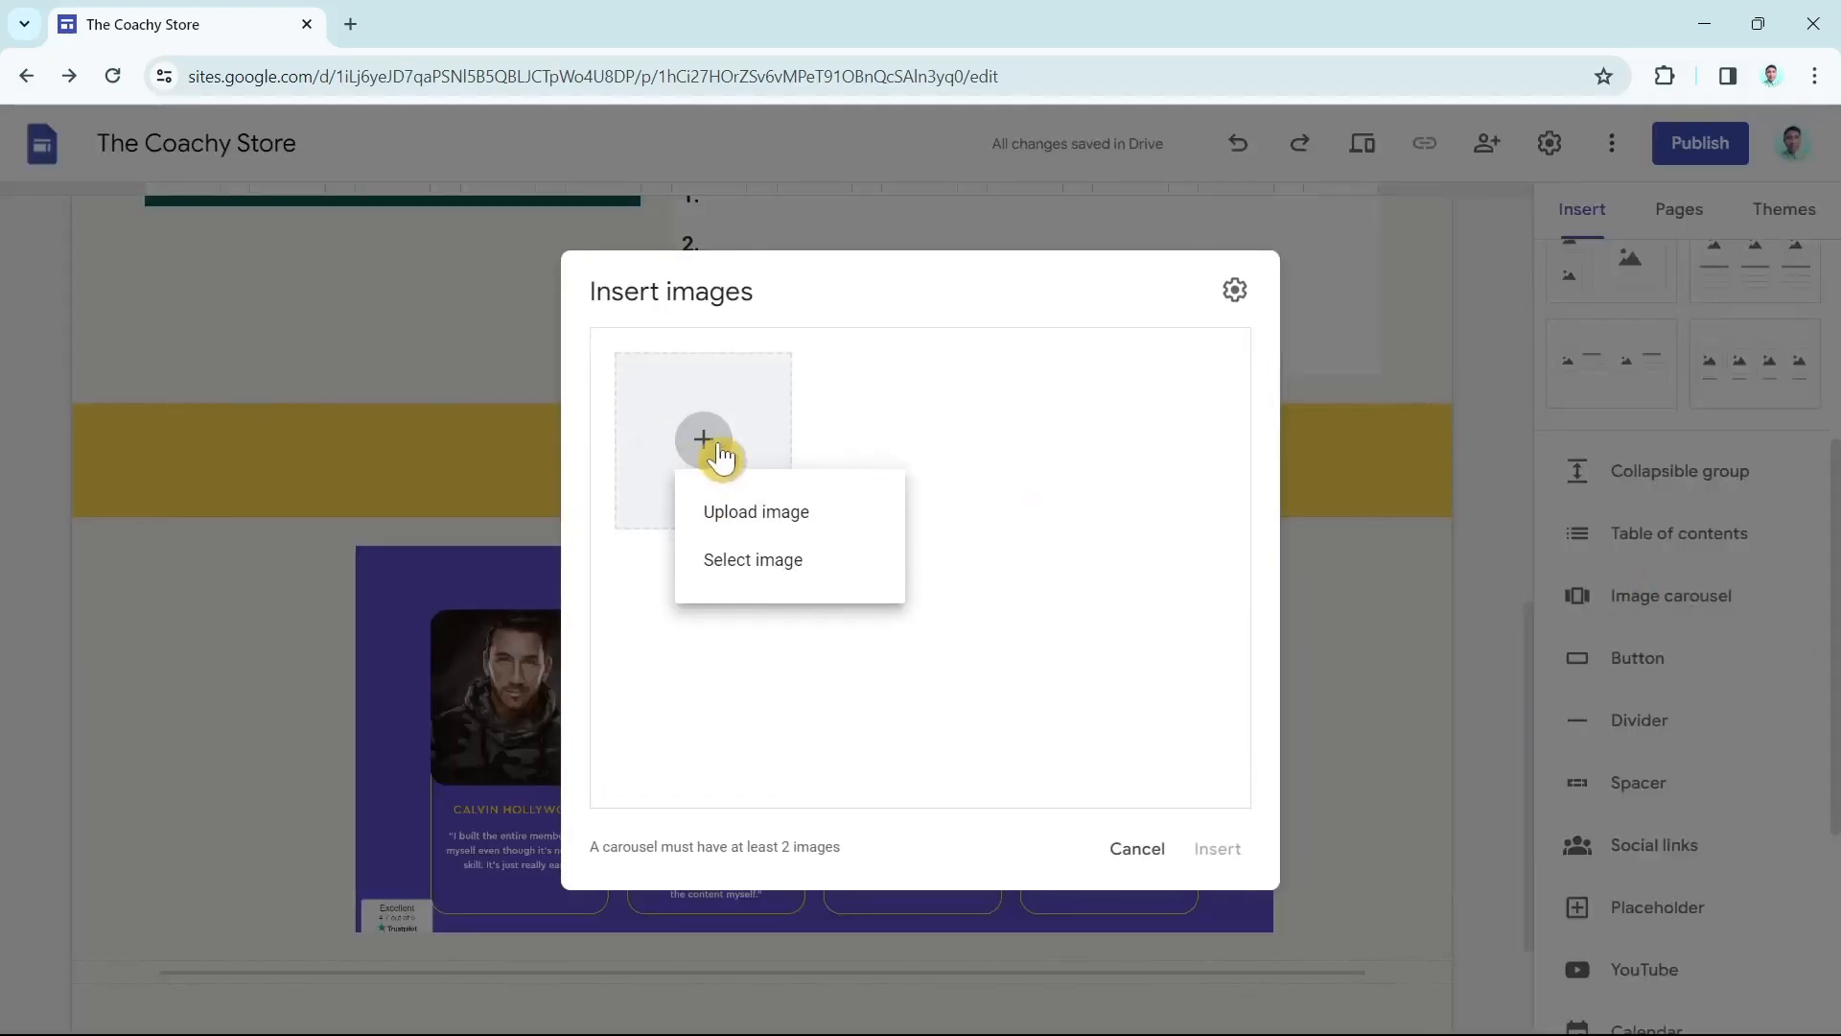
{"action": "left_click", "coordinate": [967, 440]}
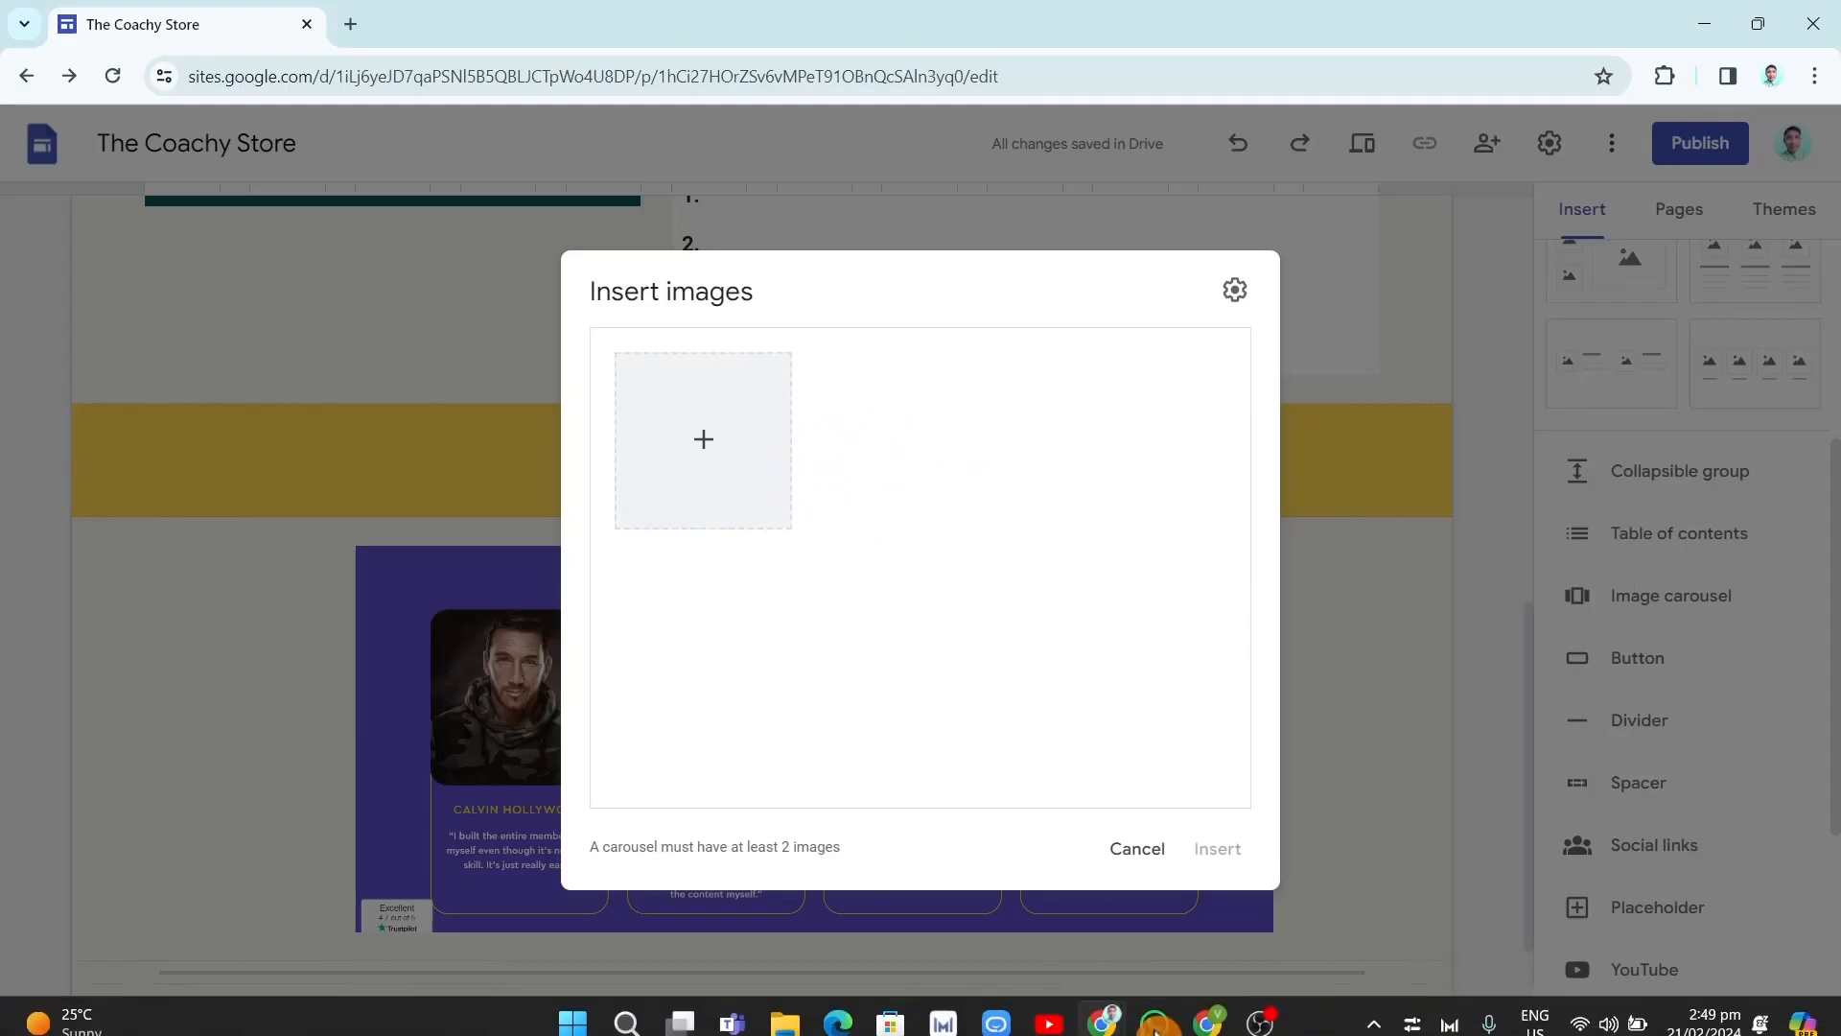
Switch to the COACHY website window, look through its home page for usable images, and return to The Coachy Store in Google Sites
{"action": "left_click", "coordinate": [1210, 1018]}
{"action": "scroll", "coordinate": [981, 607], "scroll_direction": "up", "scroll_amount": 15}
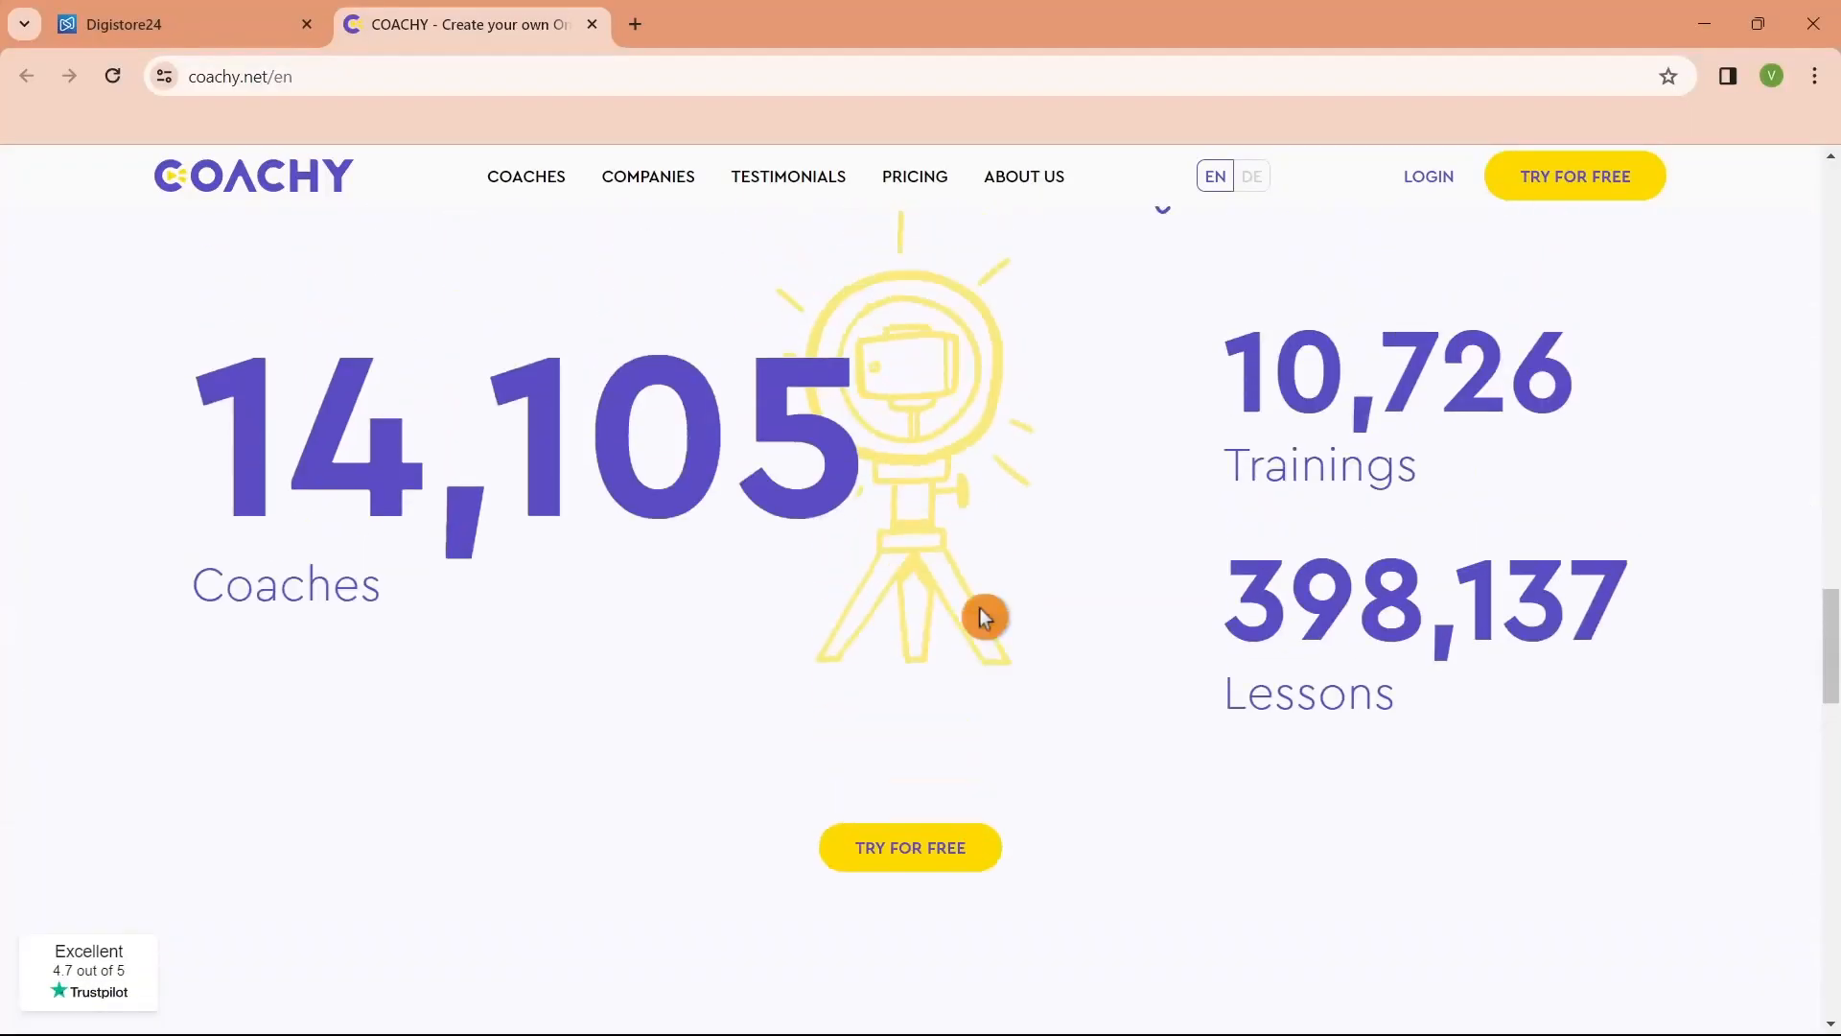
{"action": "left_click", "coordinate": [239, 13]}
{"action": "left_click", "coordinate": [446, 11]}
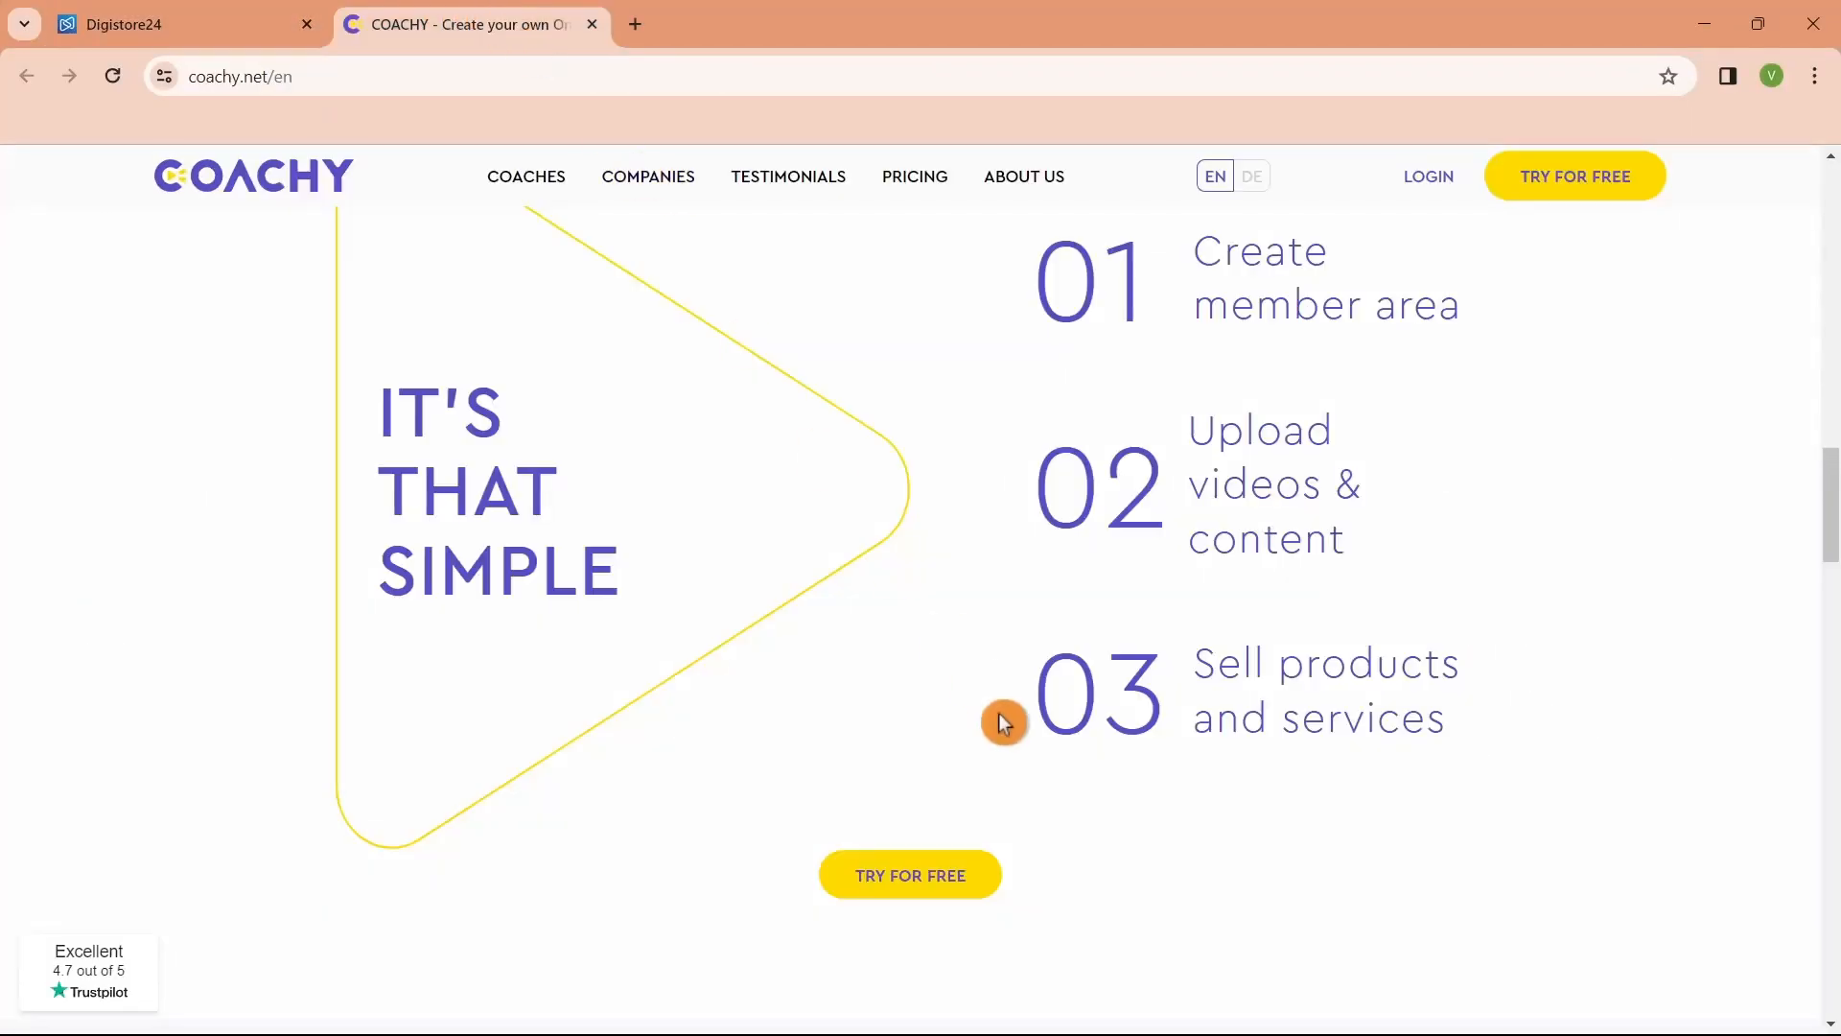
{"action": "scroll", "coordinate": [998, 714], "scroll_direction": "up", "scroll_amount": 10}
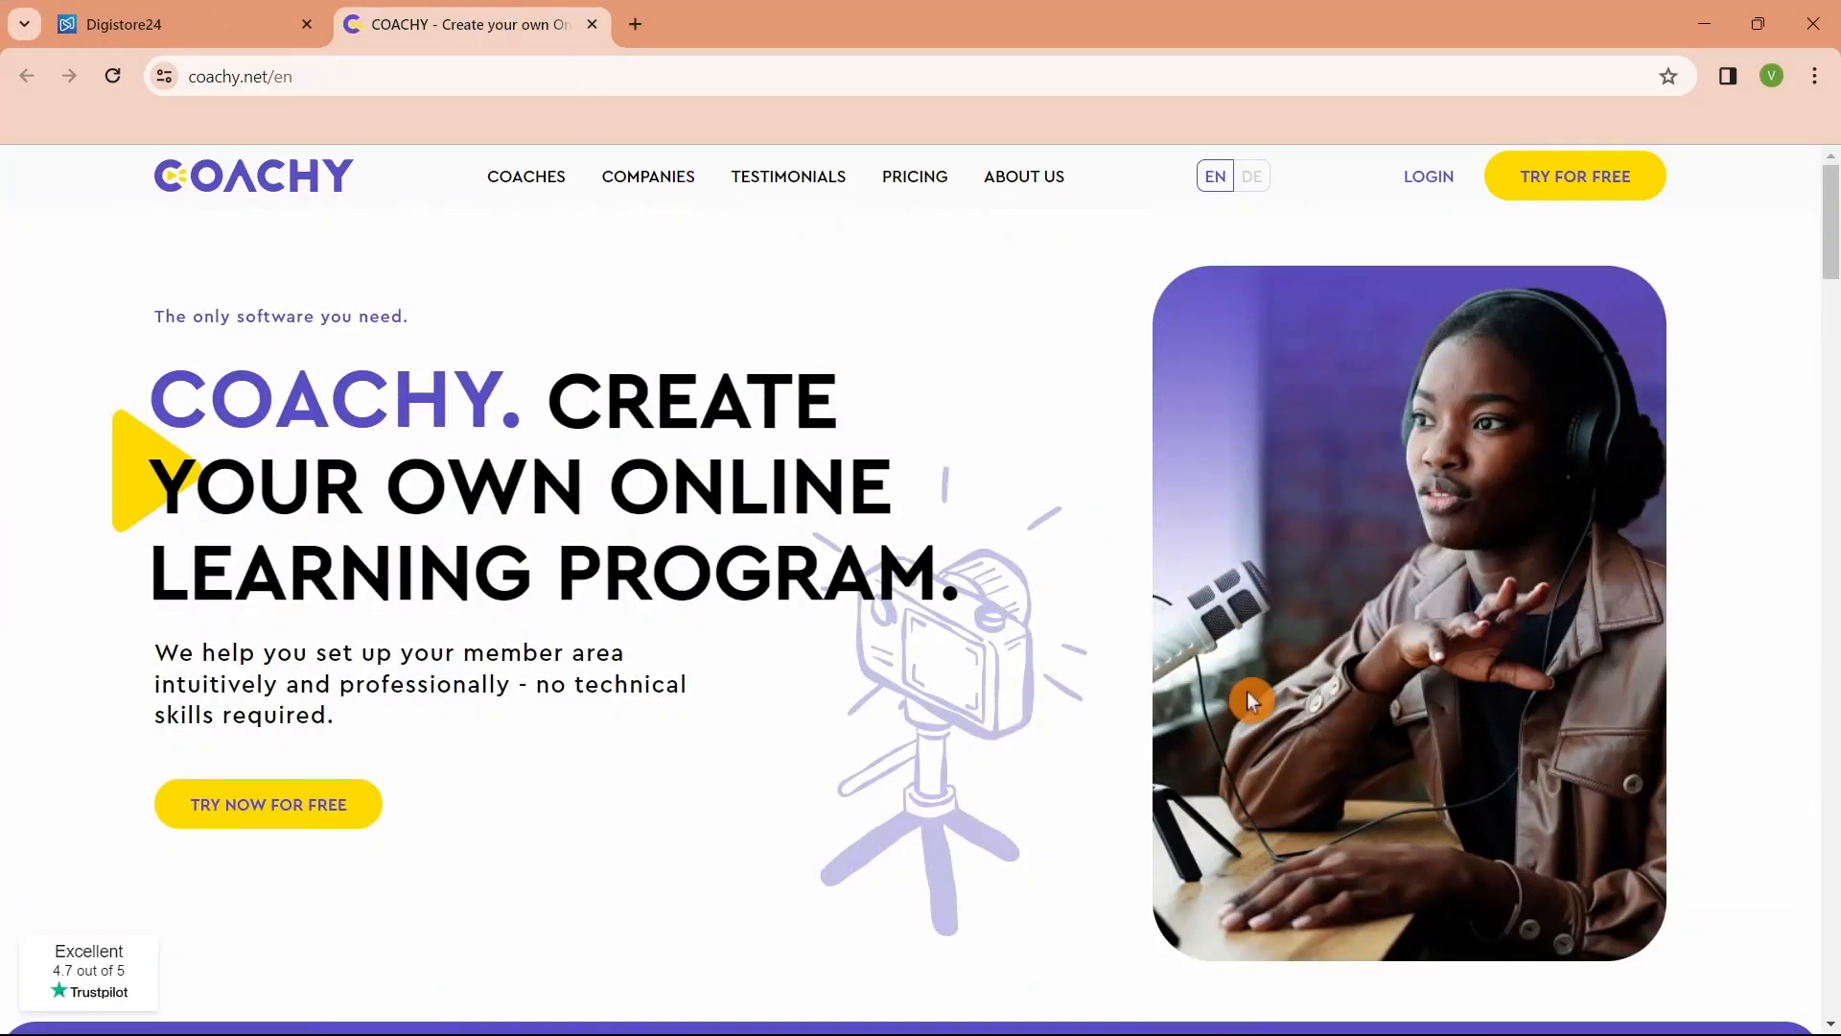
{"action": "scroll", "coordinate": [1247, 705], "scroll_direction": "down", "scroll_amount": 20}
{"action": "scroll", "coordinate": [720, 691], "scroll_direction": "down", "scroll_amount": 10}
{"action": "scroll", "coordinate": [883, 789], "scroll_direction": "up", "scroll_amount": 9}
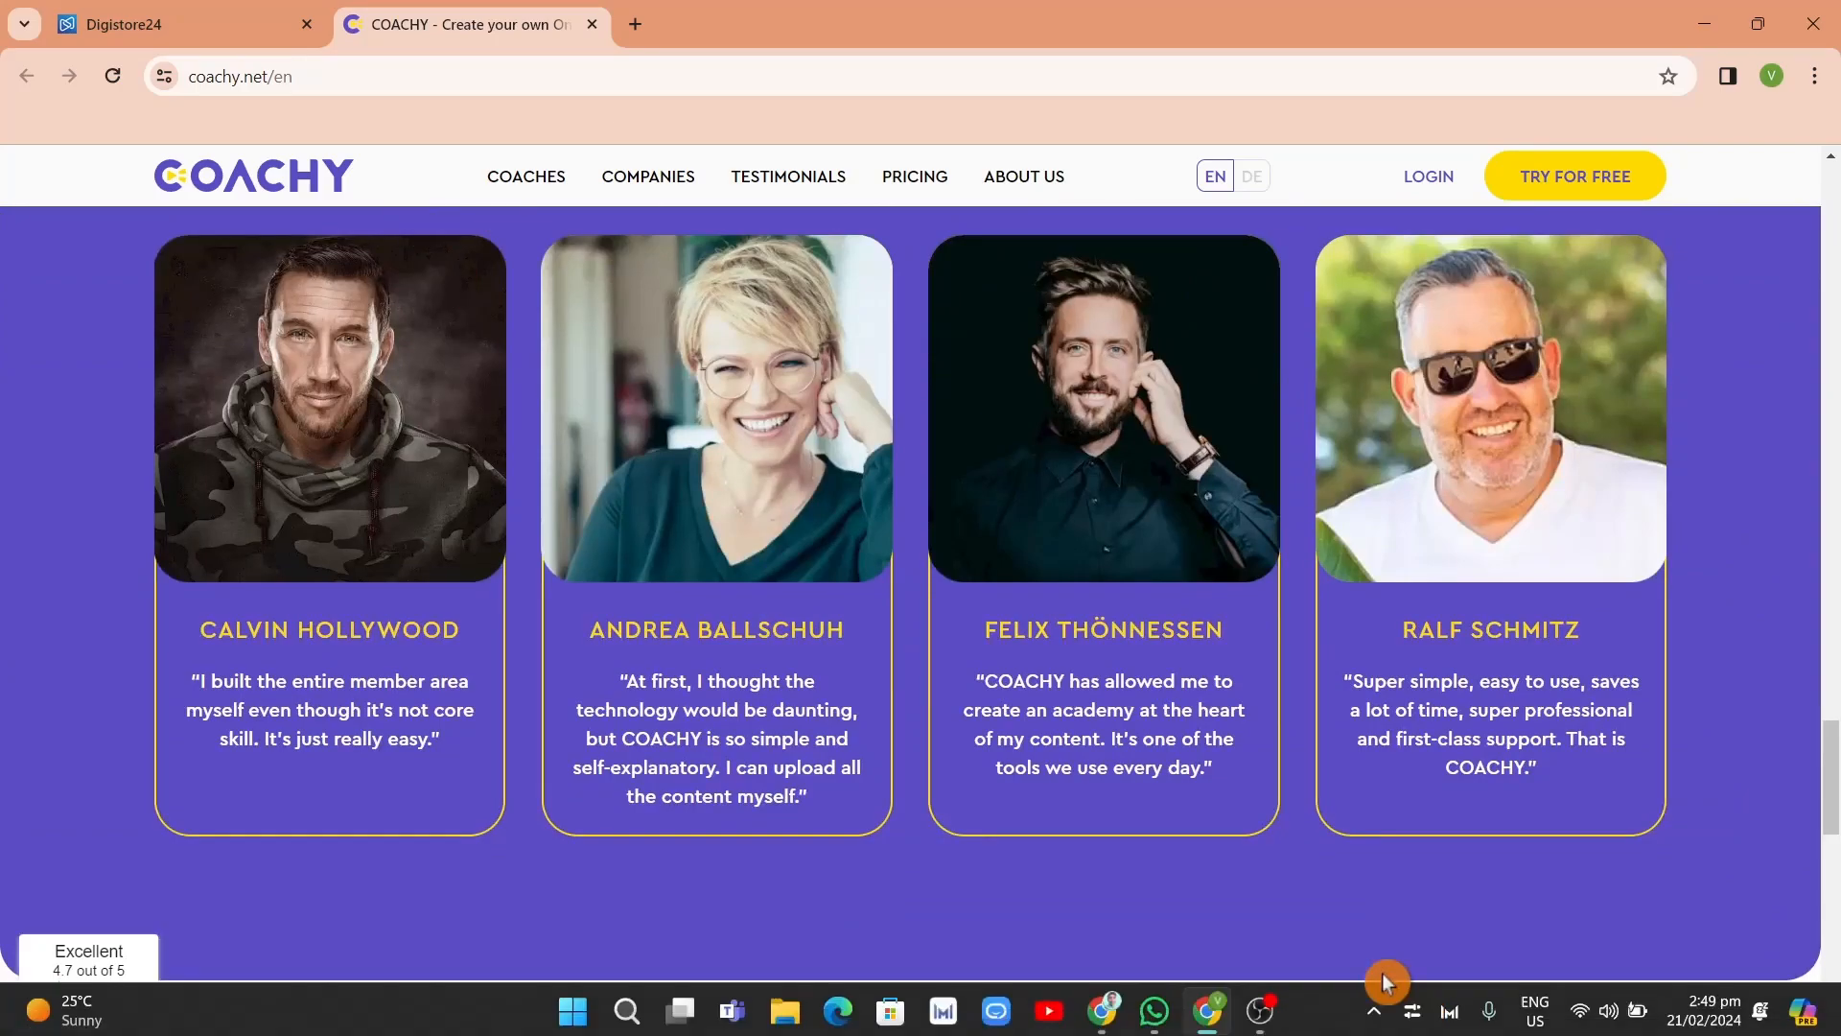
{"action": "mouse_move", "coordinate": [1105, 1009]}
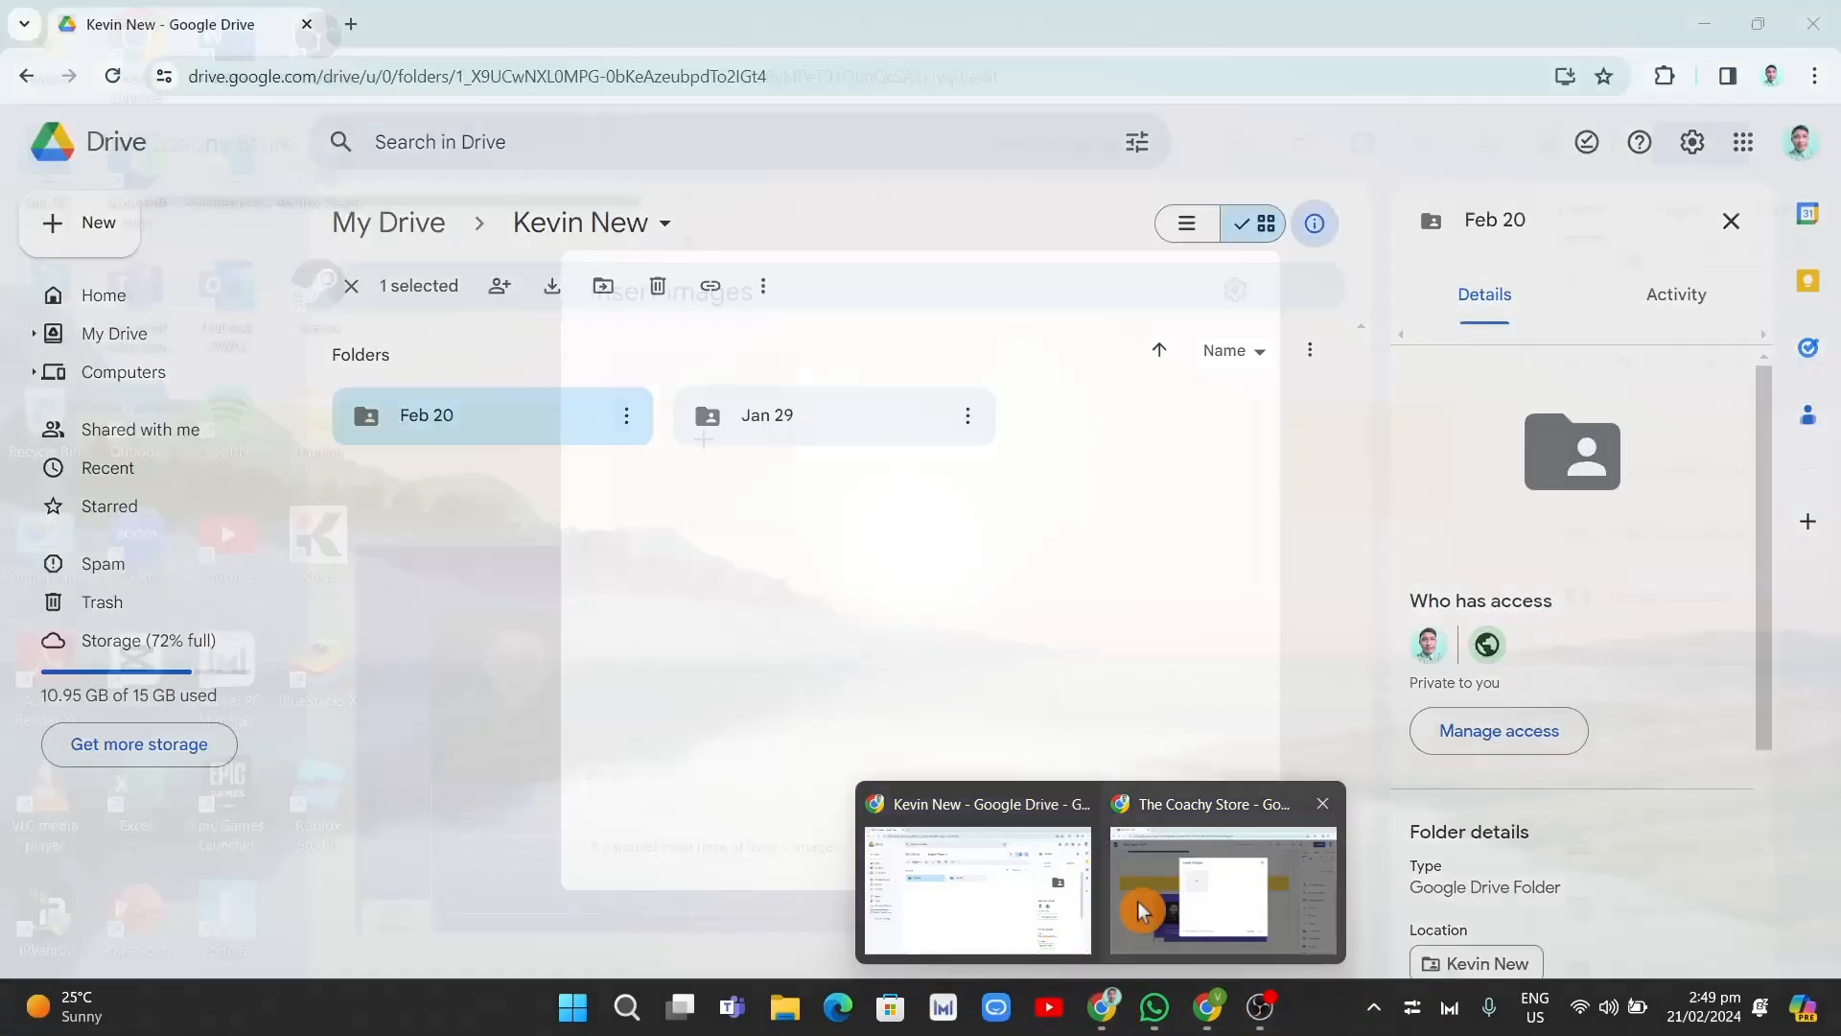
{"action": "left_click", "coordinate": [1138, 900]}
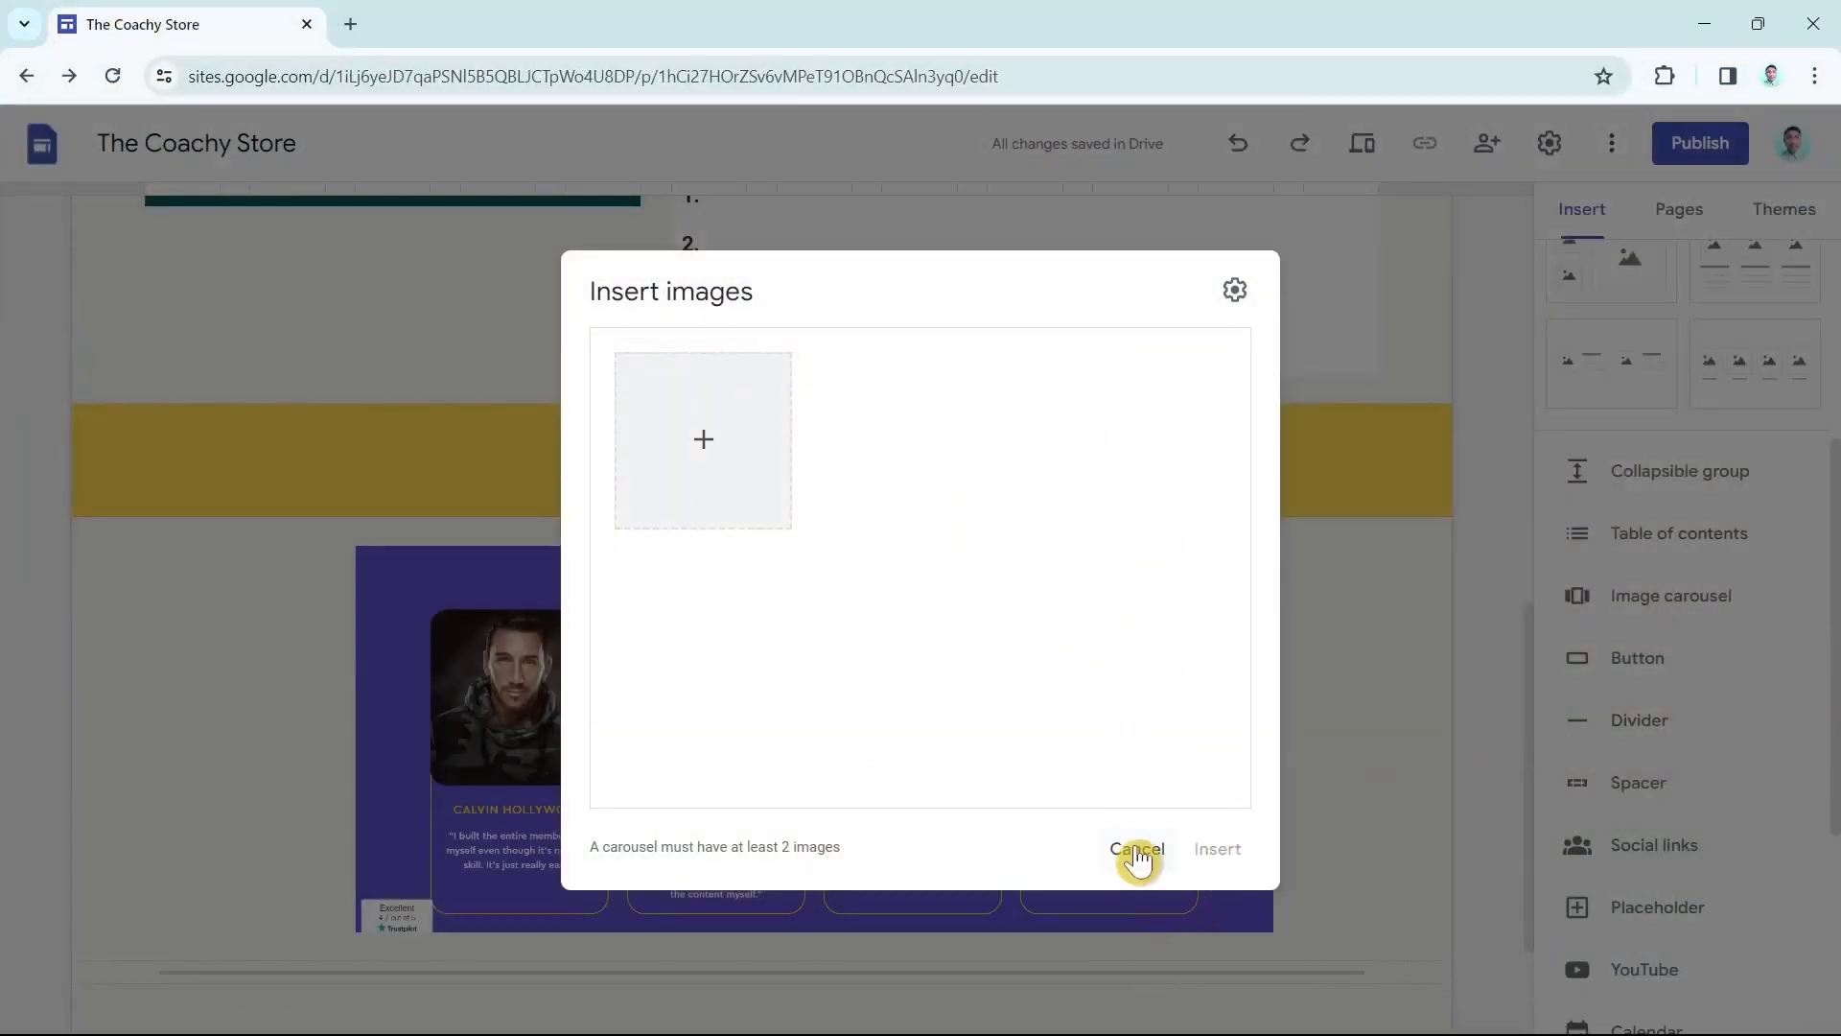
Close the image carousel dialog without adding images and look over the page from header to footer area
{"action": "left_click", "coordinate": [1137, 852]}
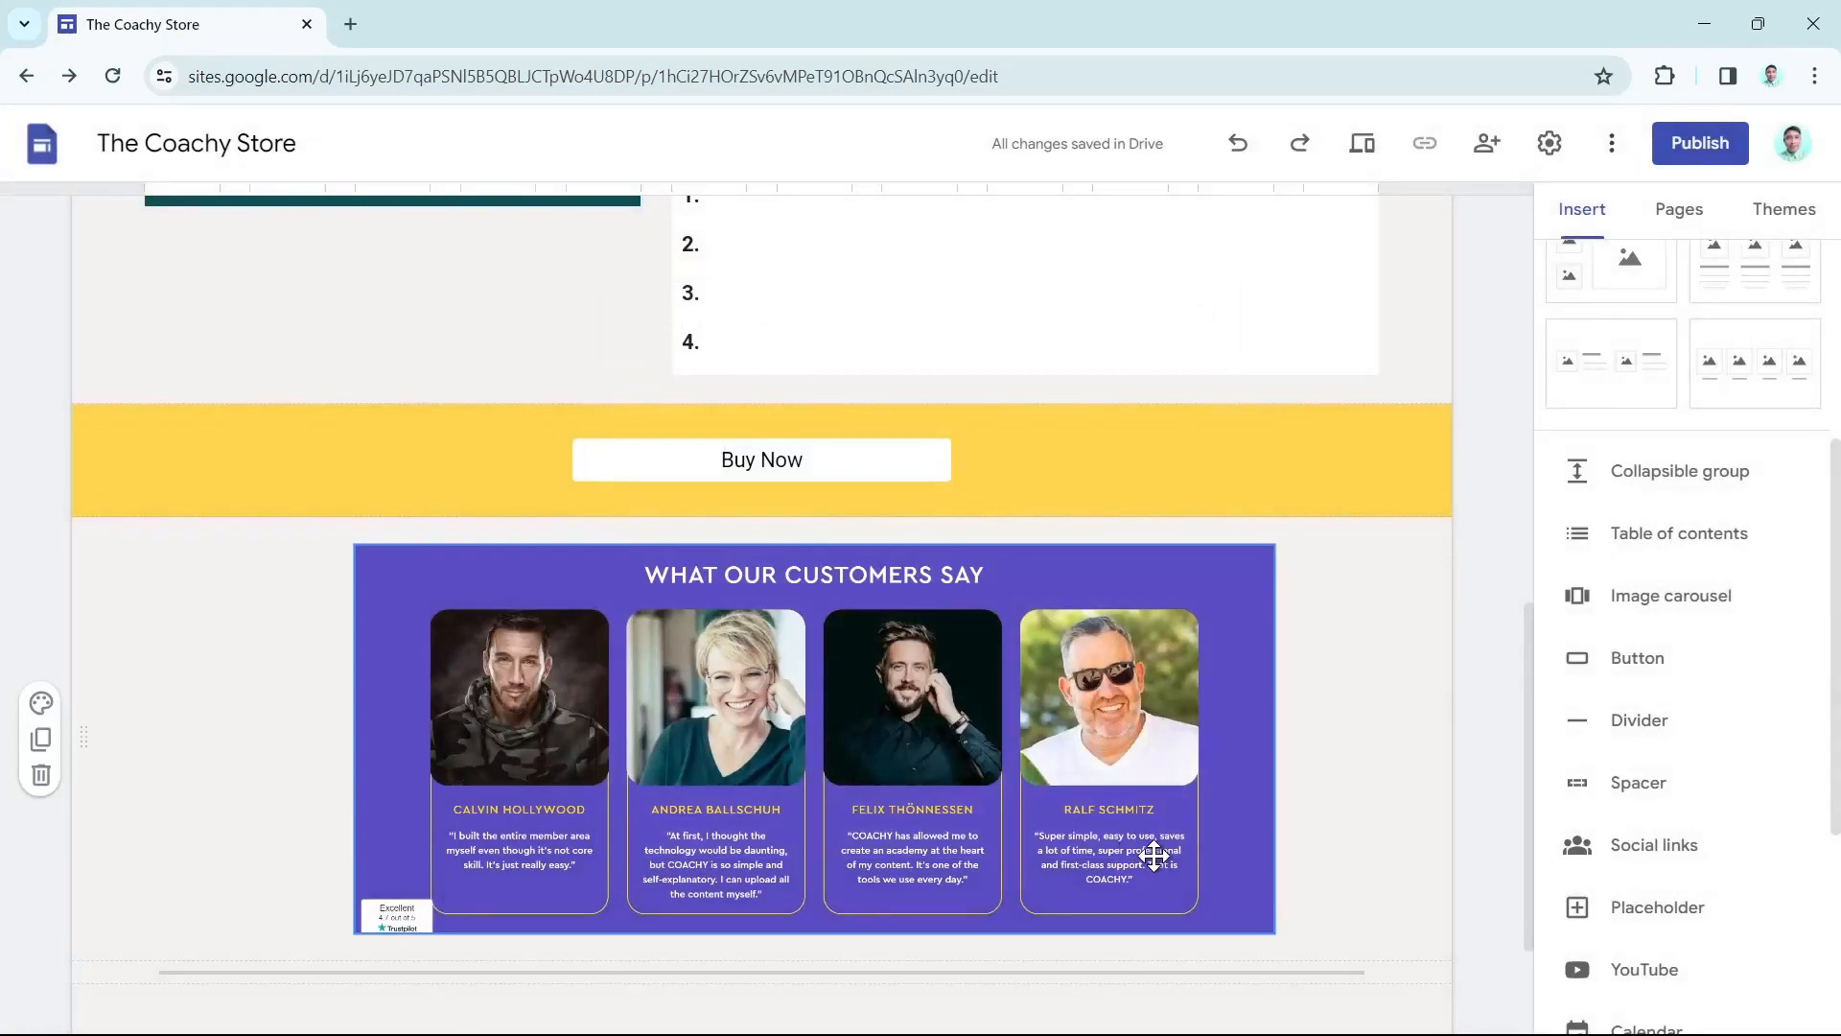
{"action": "scroll", "coordinate": [1205, 806], "scroll_direction": "down", "scroll_amount": 3}
{"action": "scroll", "coordinate": [1337, 863], "scroll_direction": "up", "scroll_amount": 12}
{"action": "scroll", "coordinate": [1337, 863], "scroll_direction": "down", "scroll_amount": 7}
{"action": "scroll", "coordinate": [1337, 871], "scroll_direction": "down", "scroll_amount": 5}
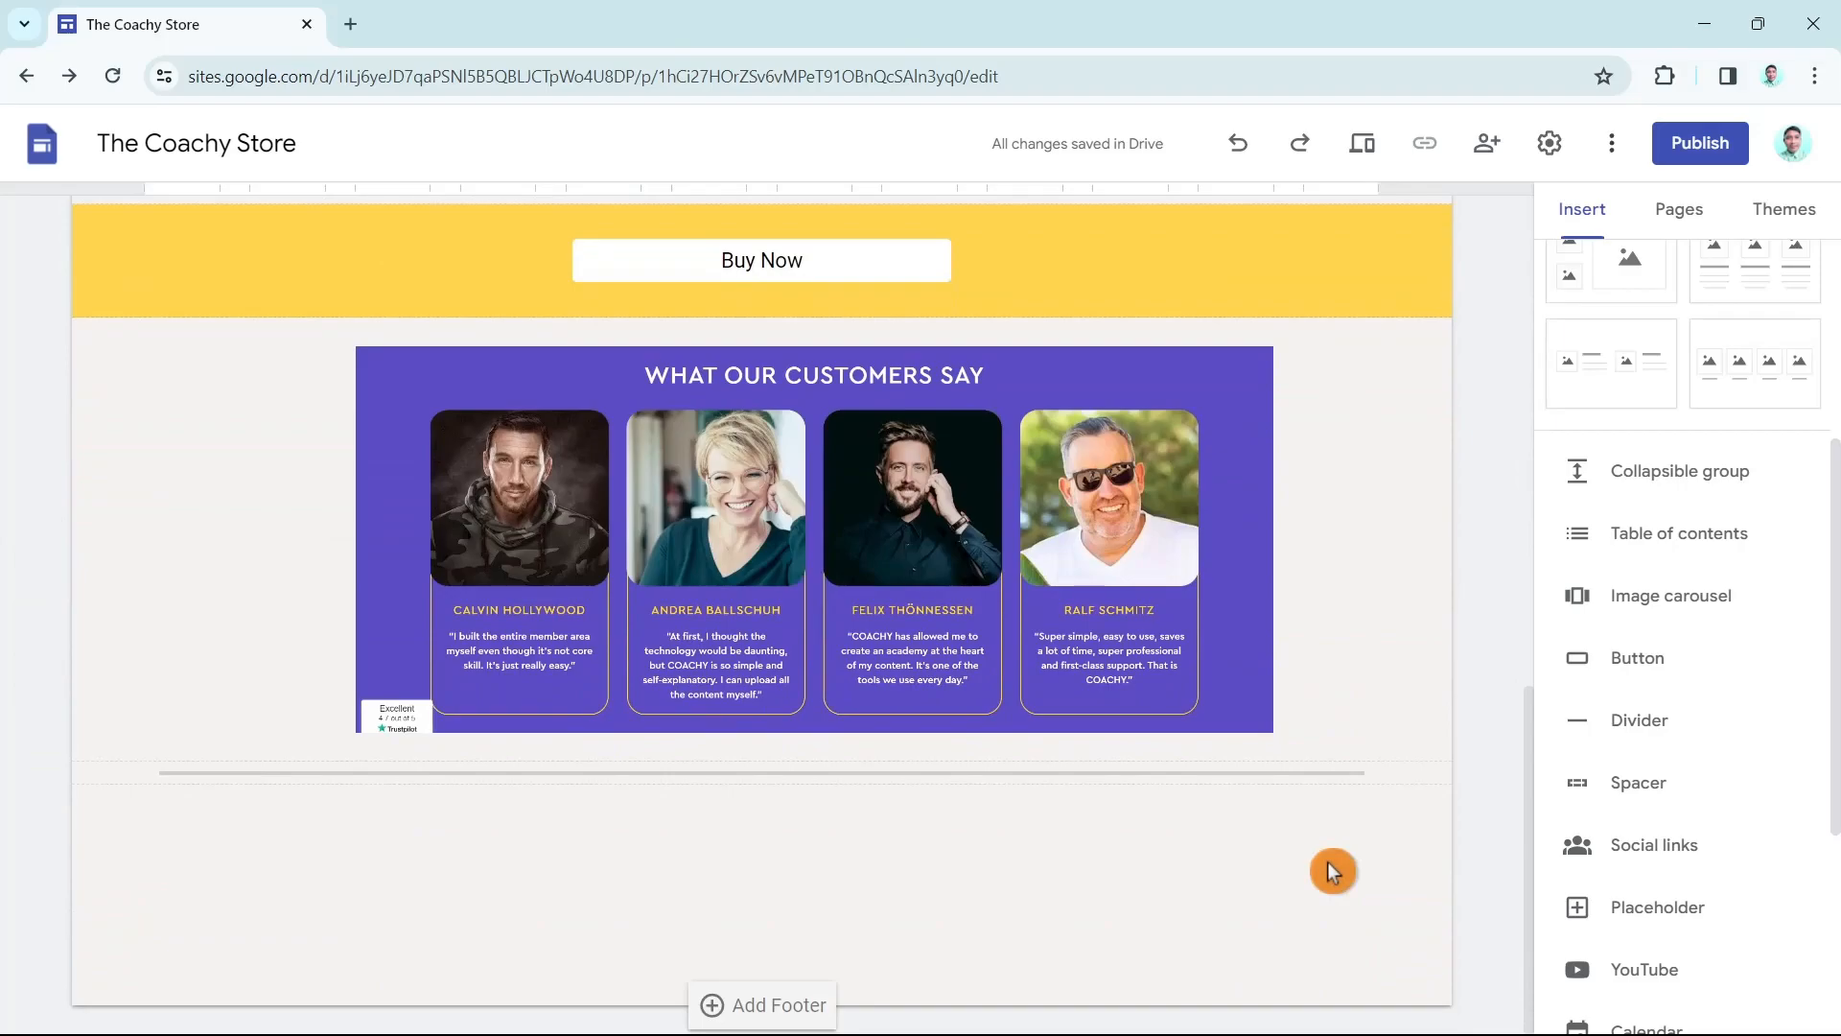
{"action": "scroll", "coordinate": [1327, 861], "scroll_direction": "up", "scroll_amount": 10}
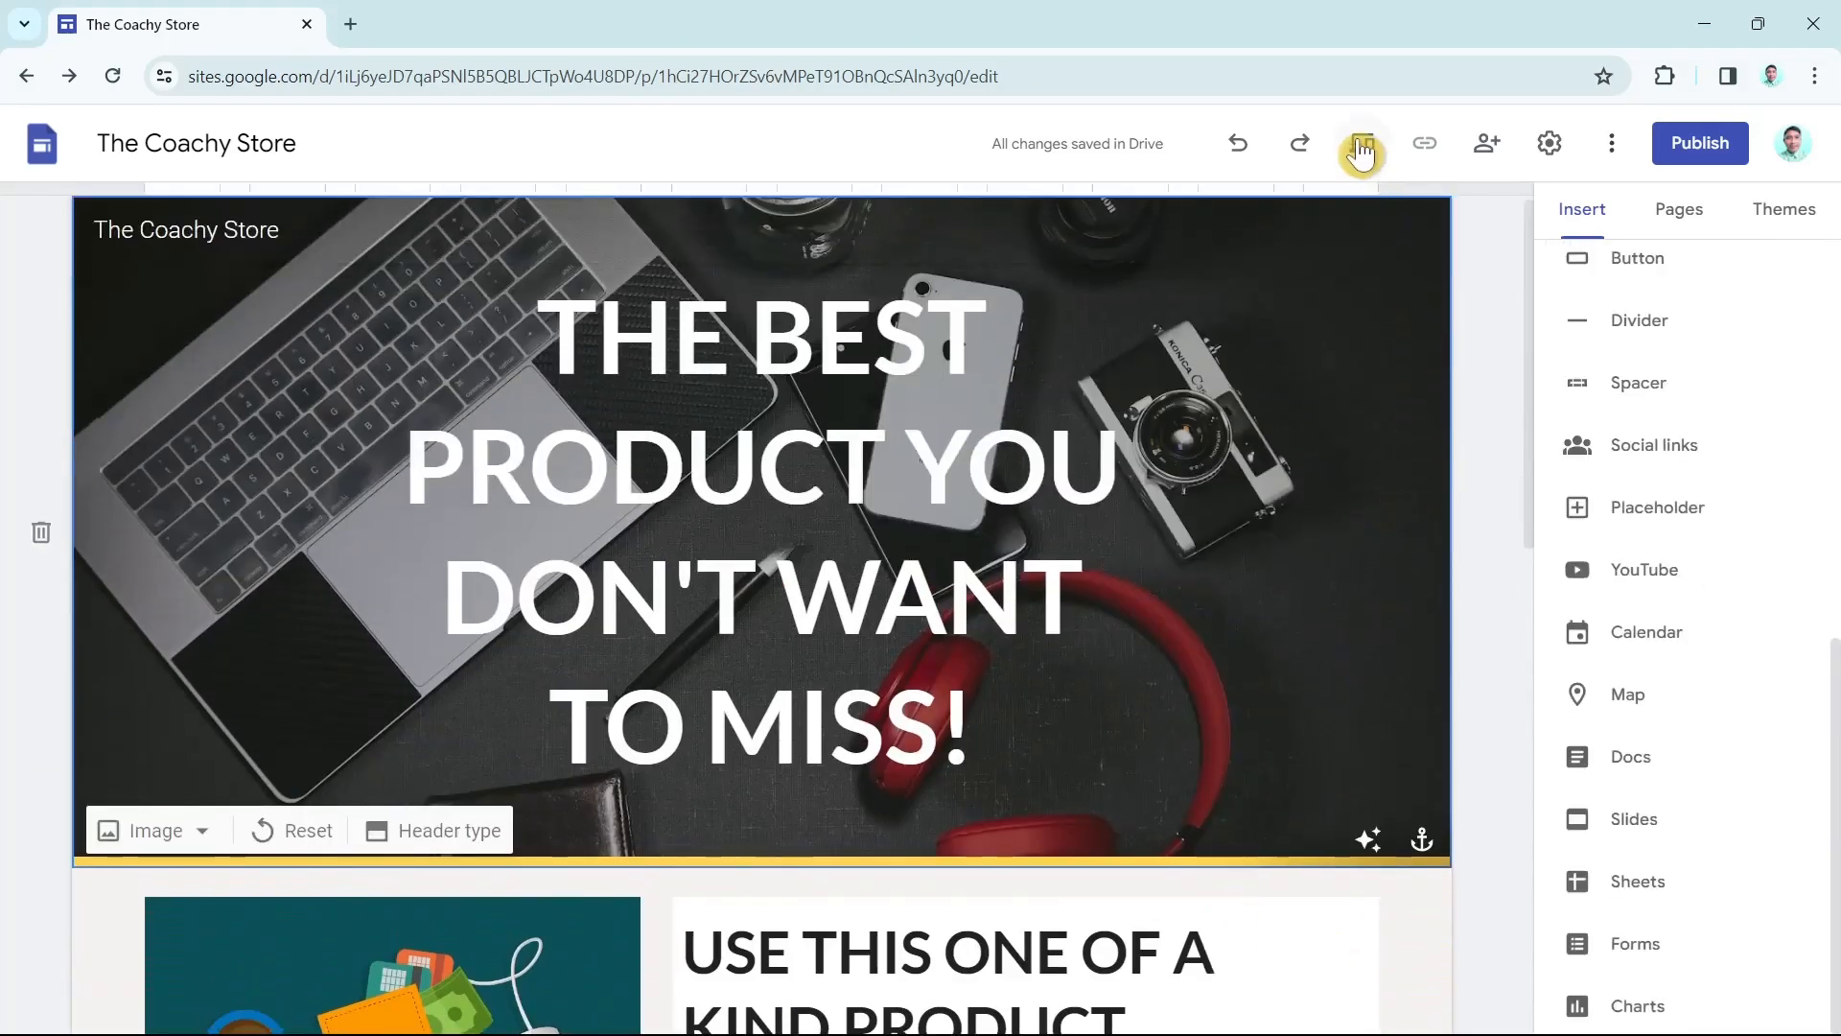
Preview the site at large-screen size and look through the whole page
{"action": "left_click", "coordinate": [1362, 148]}
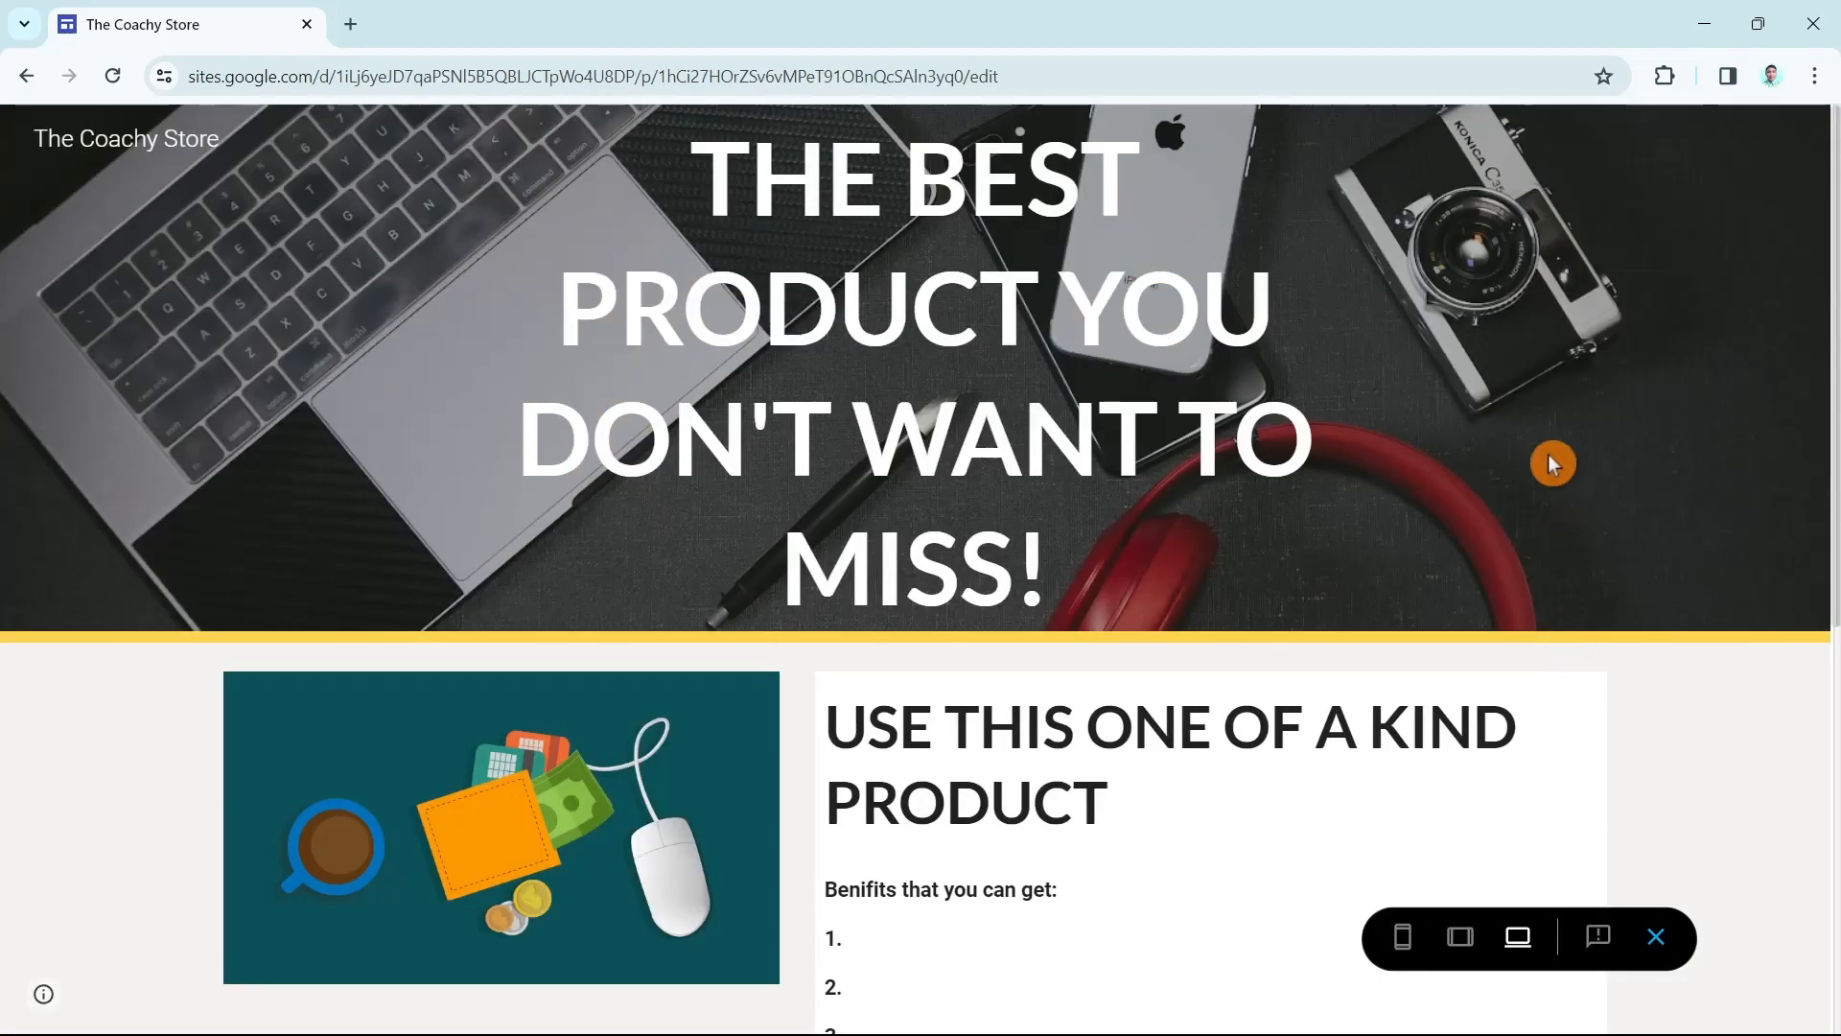
{"action": "scroll", "coordinate": [1652, 641], "scroll_direction": "down", "scroll_amount": 7}
{"action": "scroll", "coordinate": [1631, 640], "scroll_direction": "up", "scroll_amount": 6}
{"action": "scroll", "coordinate": [1626, 643], "scroll_direction": "down", "scroll_amount": 5}
{"action": "scroll", "coordinate": [1629, 652], "scroll_direction": "up", "scroll_amount": 6}
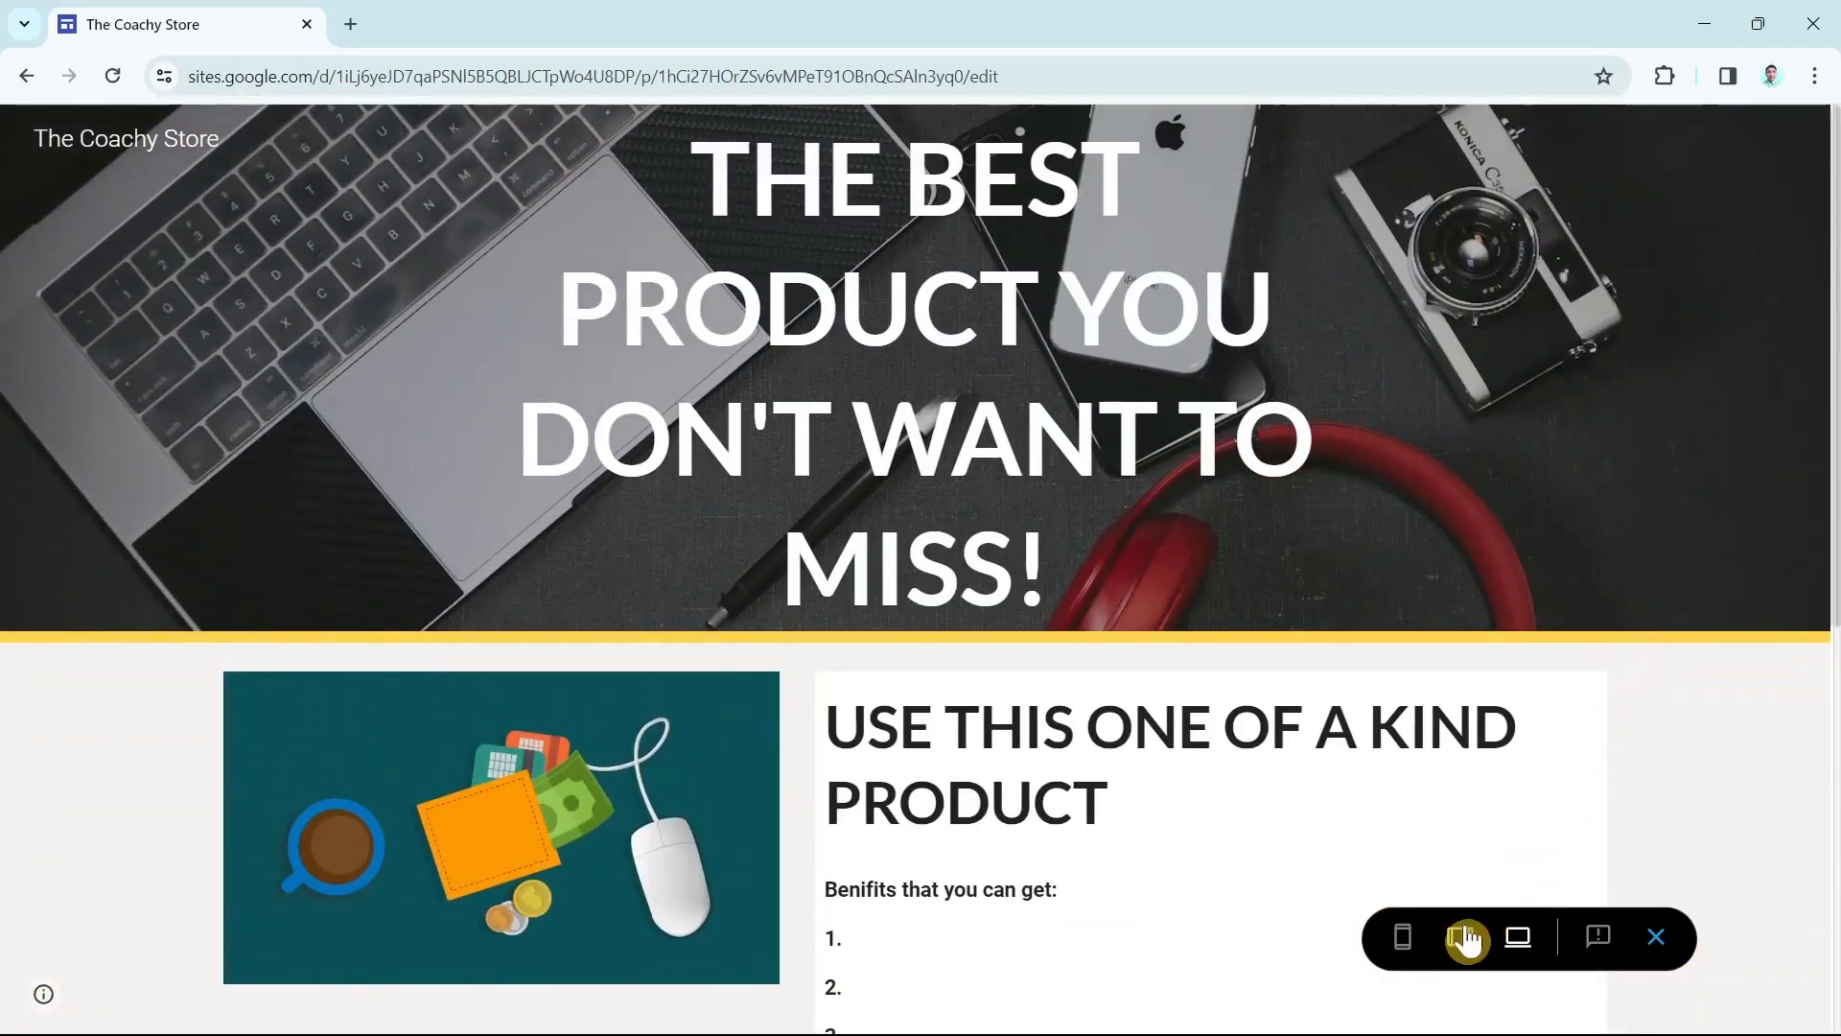
Check how the page's header, image and text sections look in the phone preview
{"action": "left_click", "coordinate": [1402, 938]}
{"action": "scroll", "coordinate": [1090, 722], "scroll_direction": "down", "scroll_amount": 6}
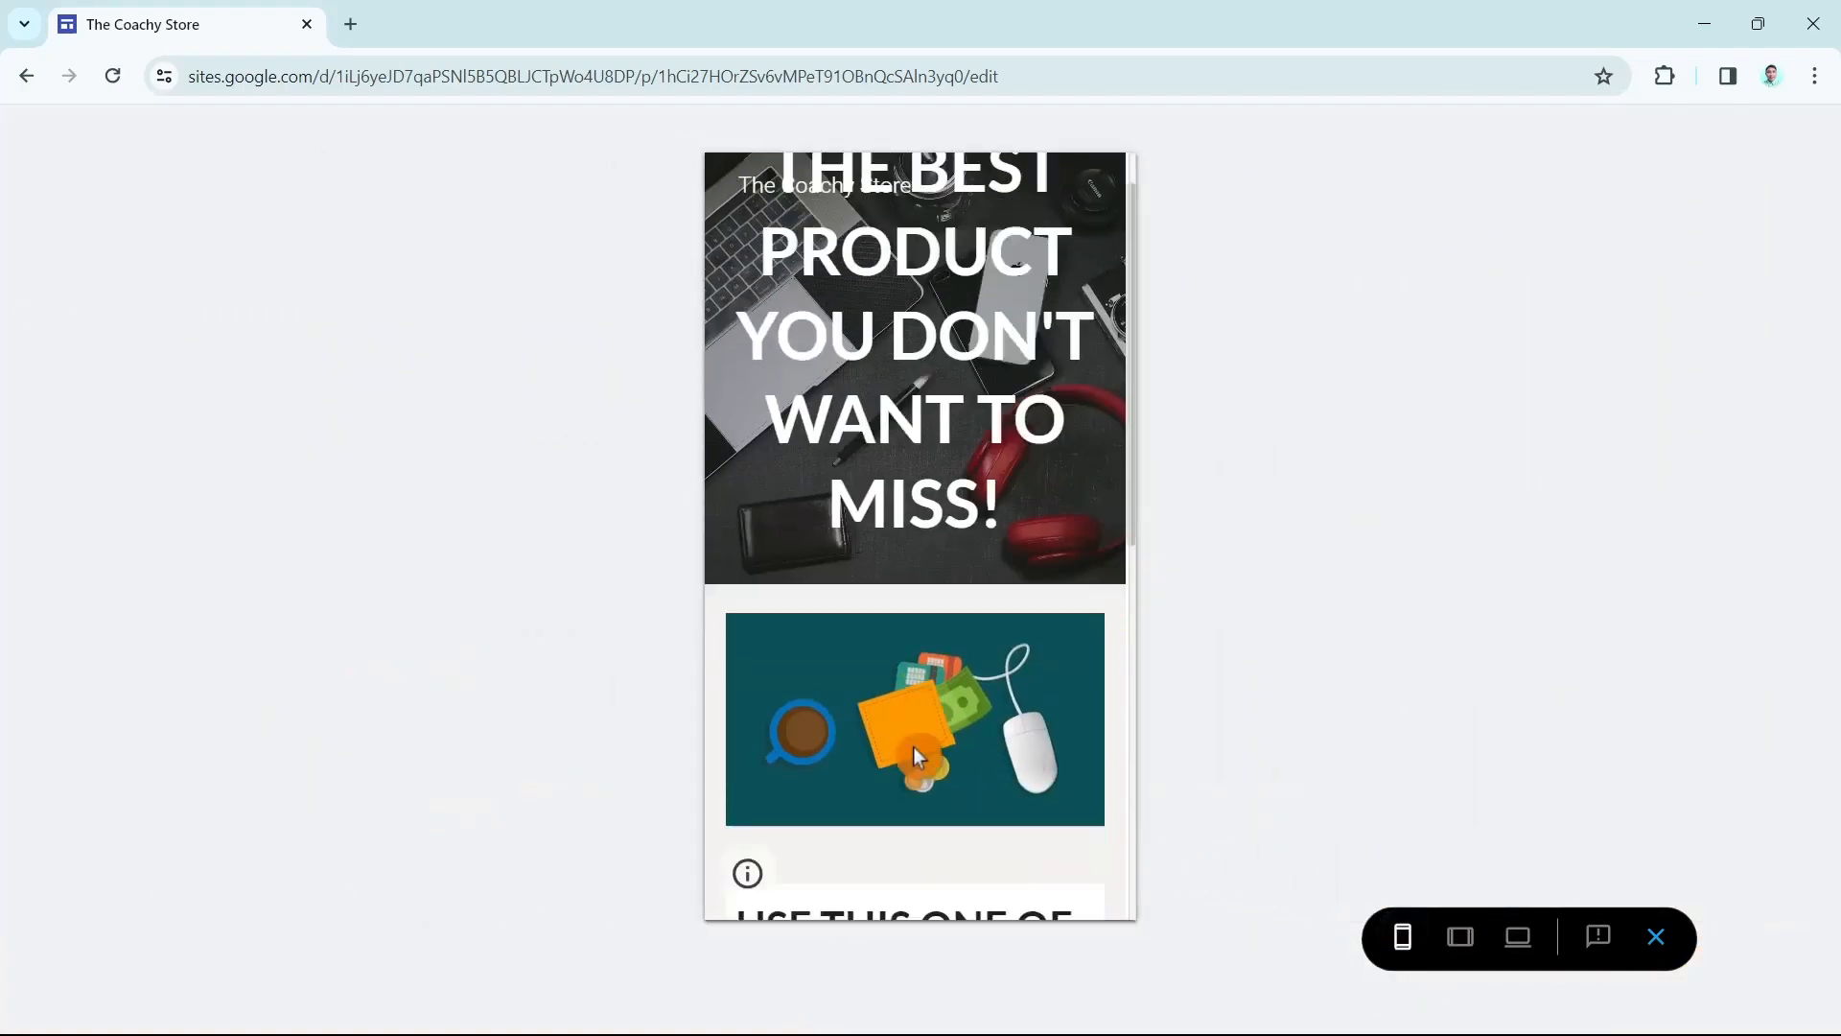
{"action": "scroll", "coordinate": [1093, 723], "scroll_direction": "up", "scroll_amount": 3}
{"action": "scroll", "coordinate": [1097, 722], "scroll_direction": "down", "scroll_amount": 4}
{"action": "scroll", "coordinate": [1098, 721], "scroll_direction": "up", "scroll_amount": 10}
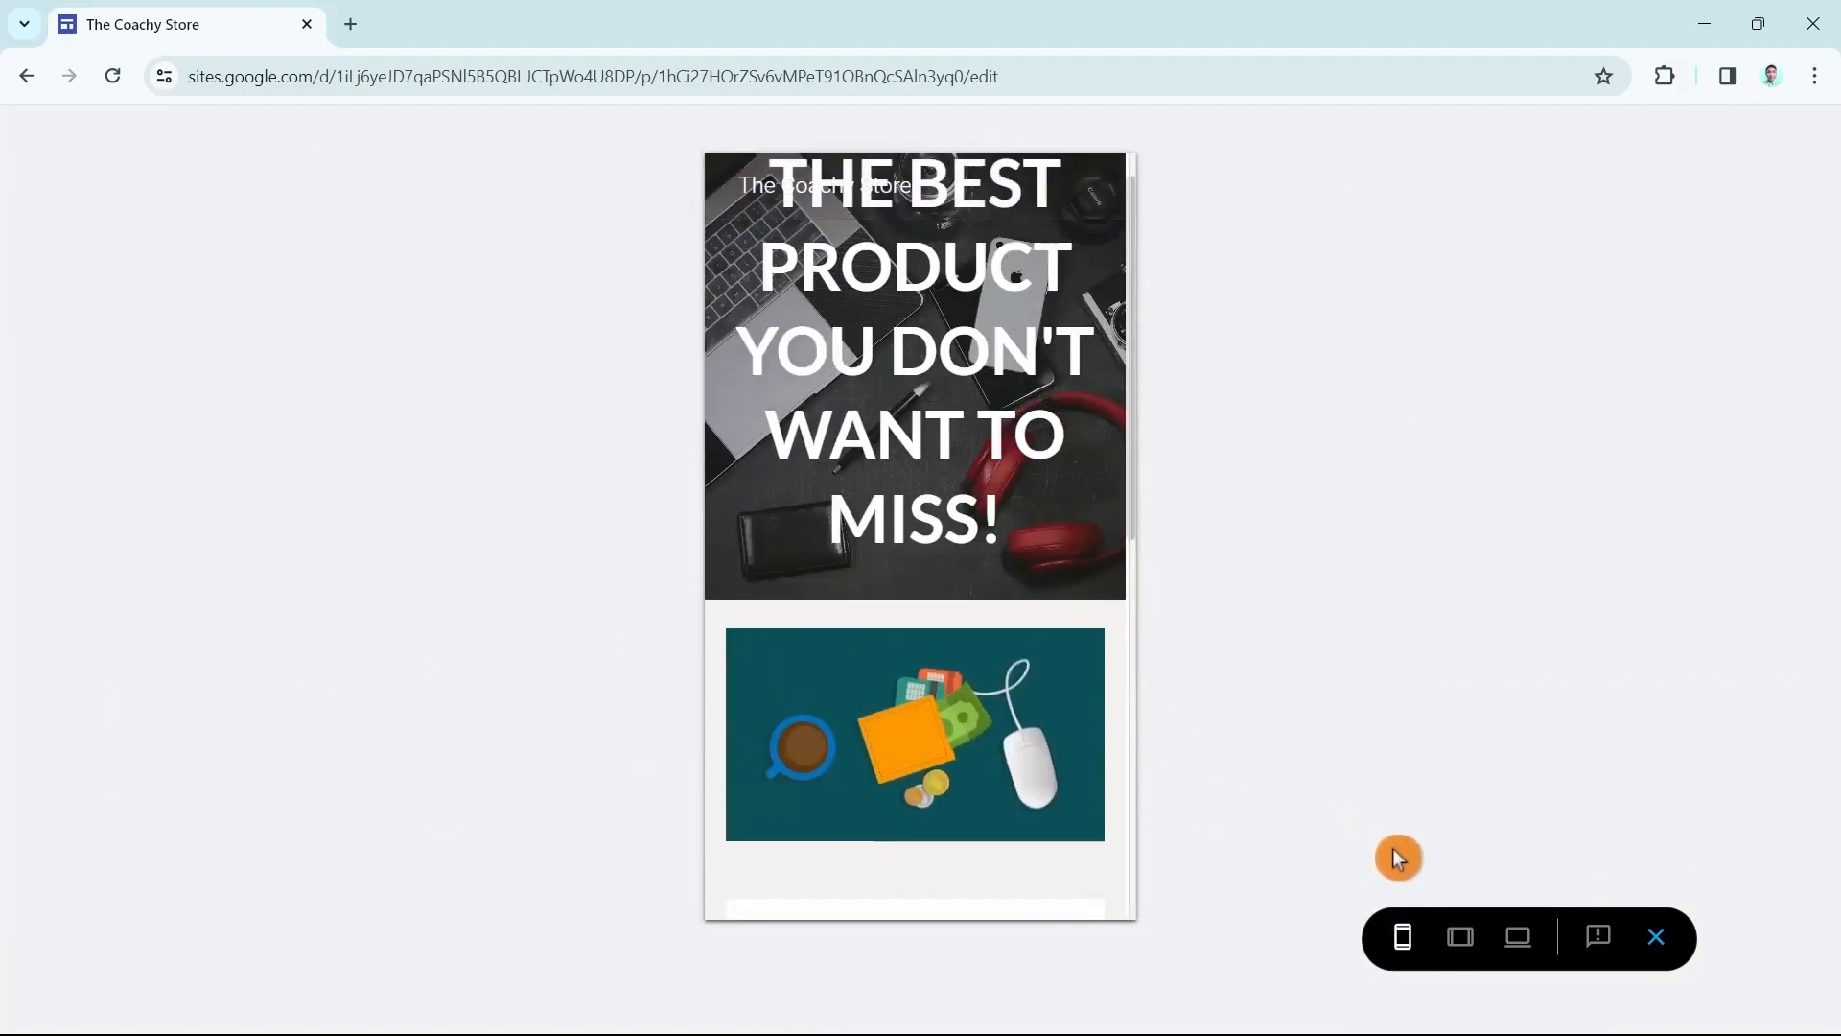
Check the page in the tablet preview, return to the large-screen preview, and exit the preview
{"action": "left_click", "coordinate": [1460, 938]}
{"action": "scroll", "coordinate": [1132, 782], "scroll_direction": "down", "scroll_amount": 5}
{"action": "scroll", "coordinate": [1135, 787], "scroll_direction": "up", "scroll_amount": 1}
{"action": "scroll", "coordinate": [1141, 798], "scroll_direction": "up", "scroll_amount": 2}
{"action": "left_click", "coordinate": [1518, 936]}
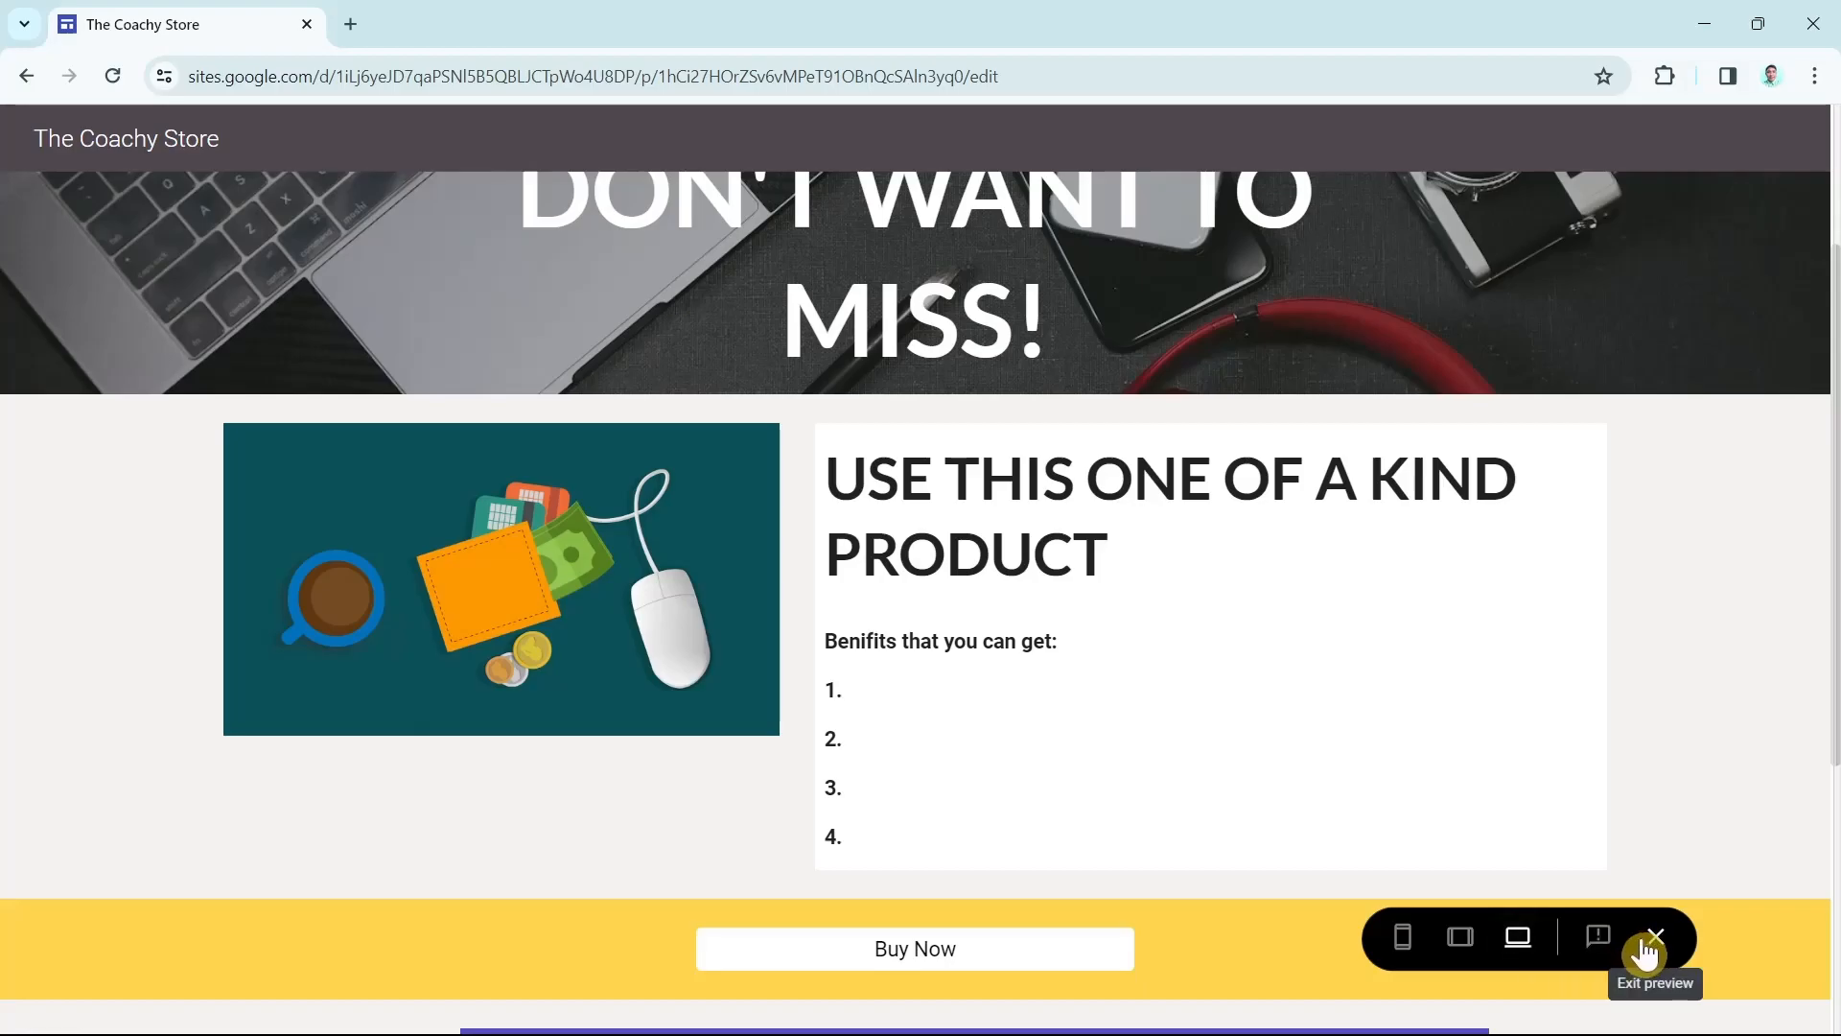
{"action": "left_click", "coordinate": [1655, 945]}
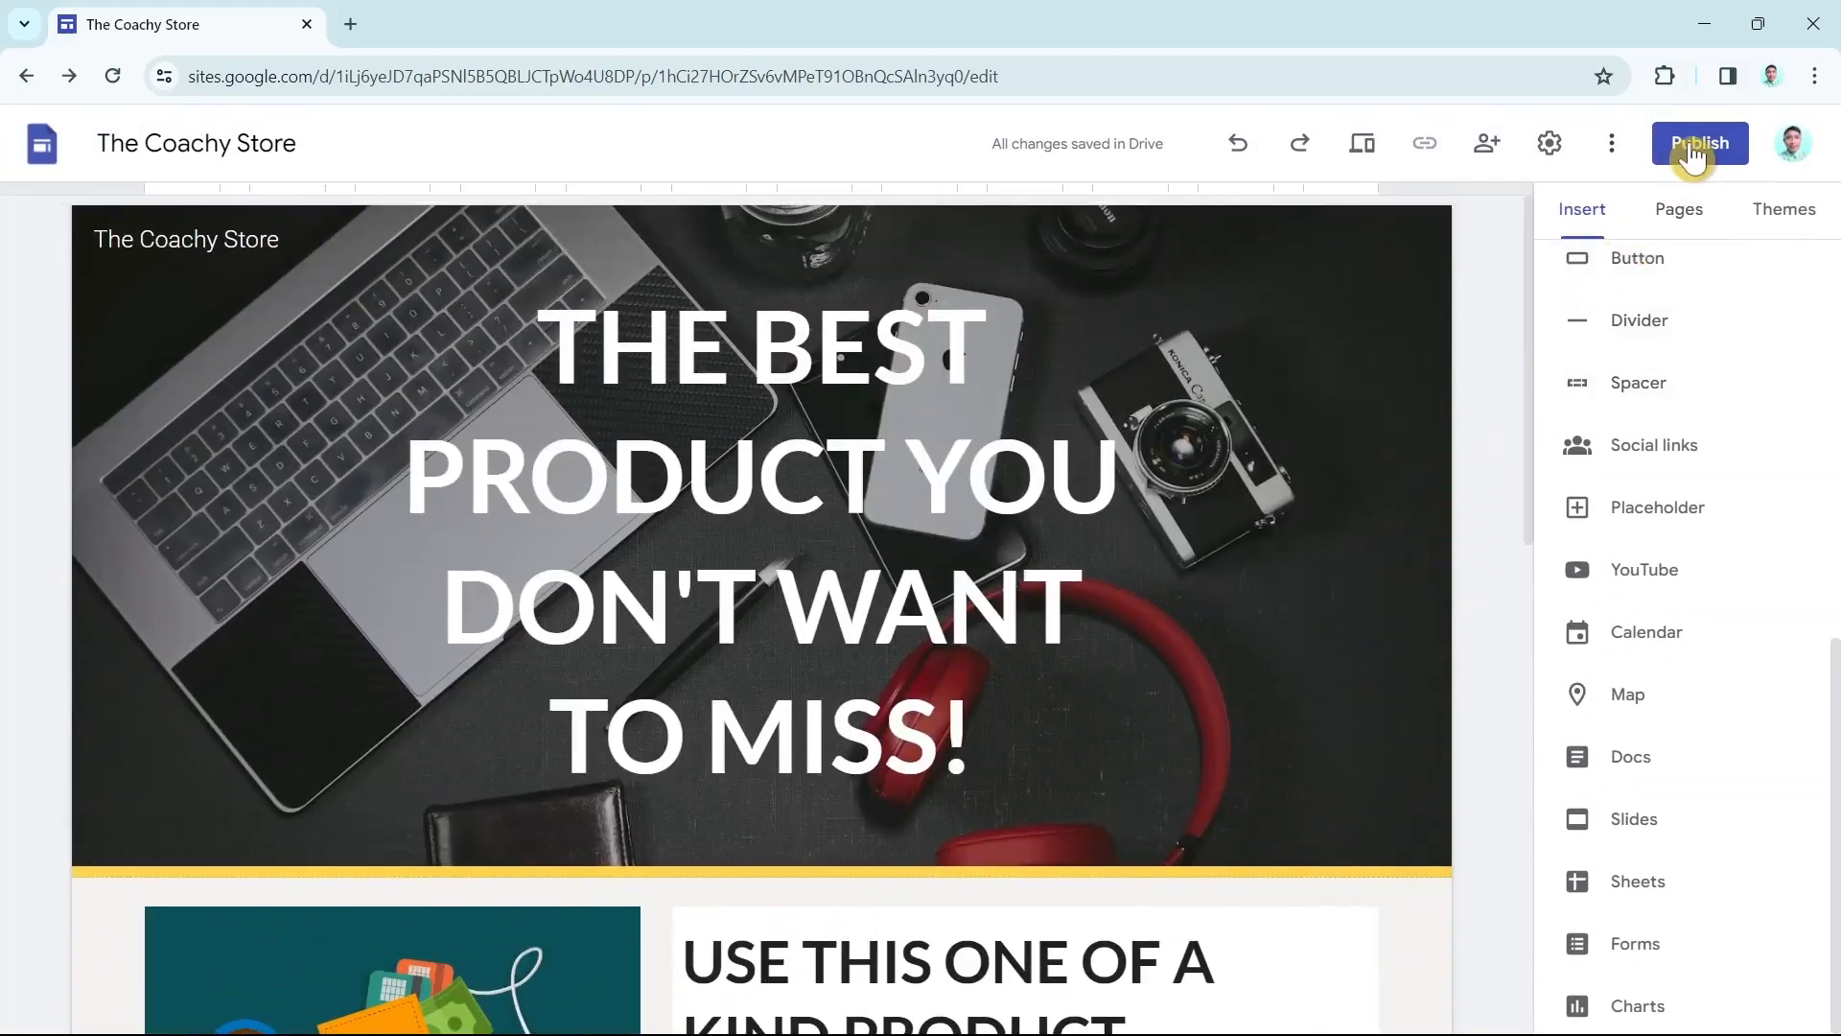
Publish the site to the web with the address the-coachy-store, viewable by anyone
{"action": "left_click", "coordinate": [1696, 147]}
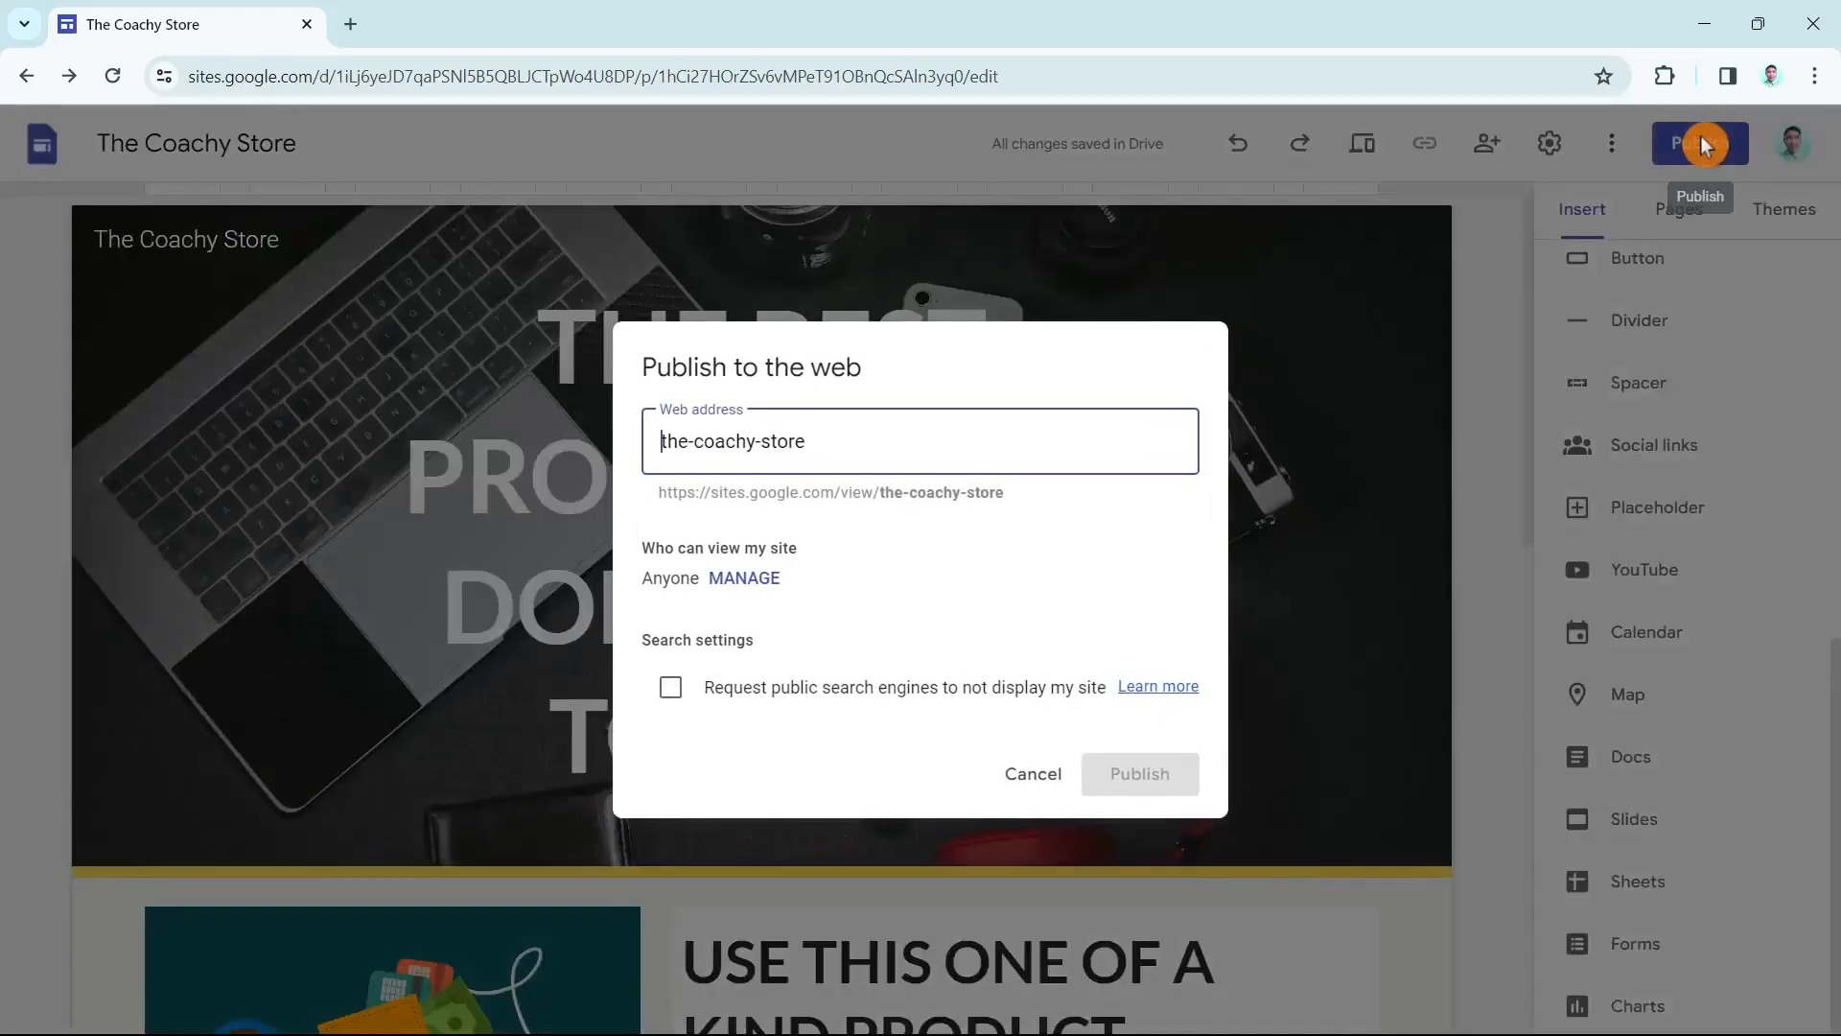
{"action": "left_click", "coordinate": [804, 445]}
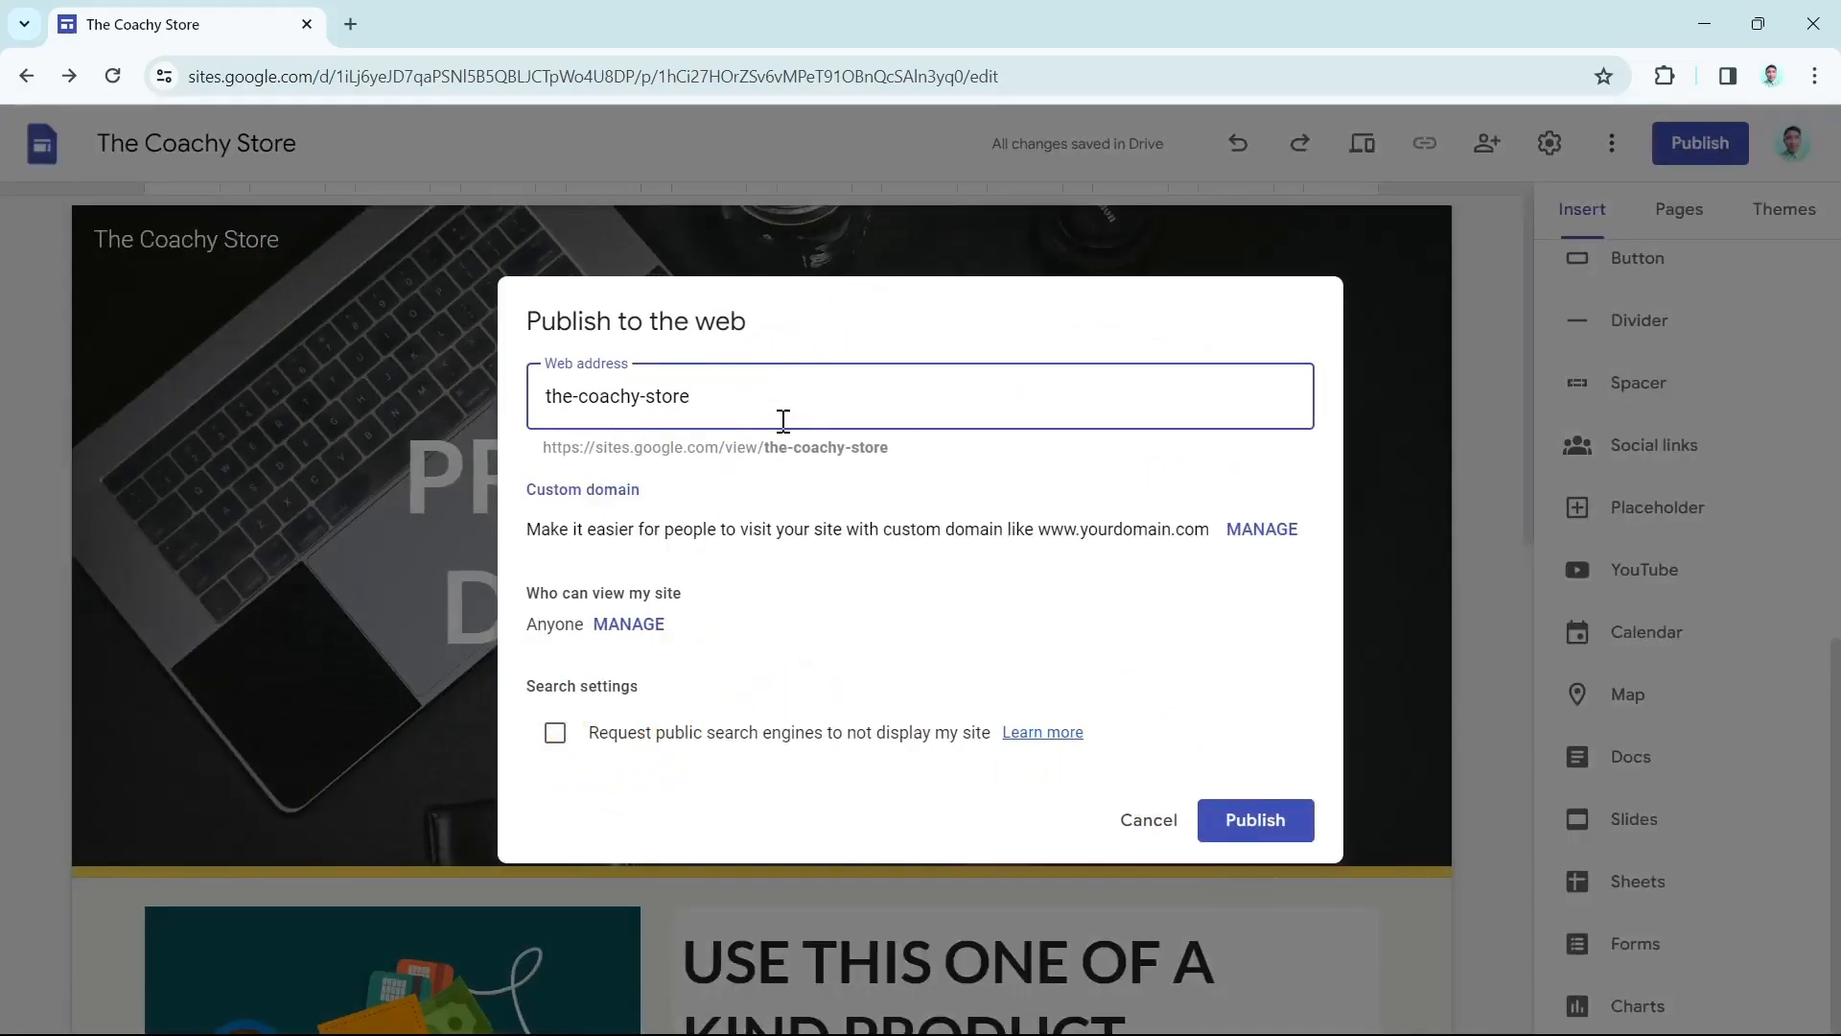
{"action": "left_click", "coordinate": [1258, 823]}
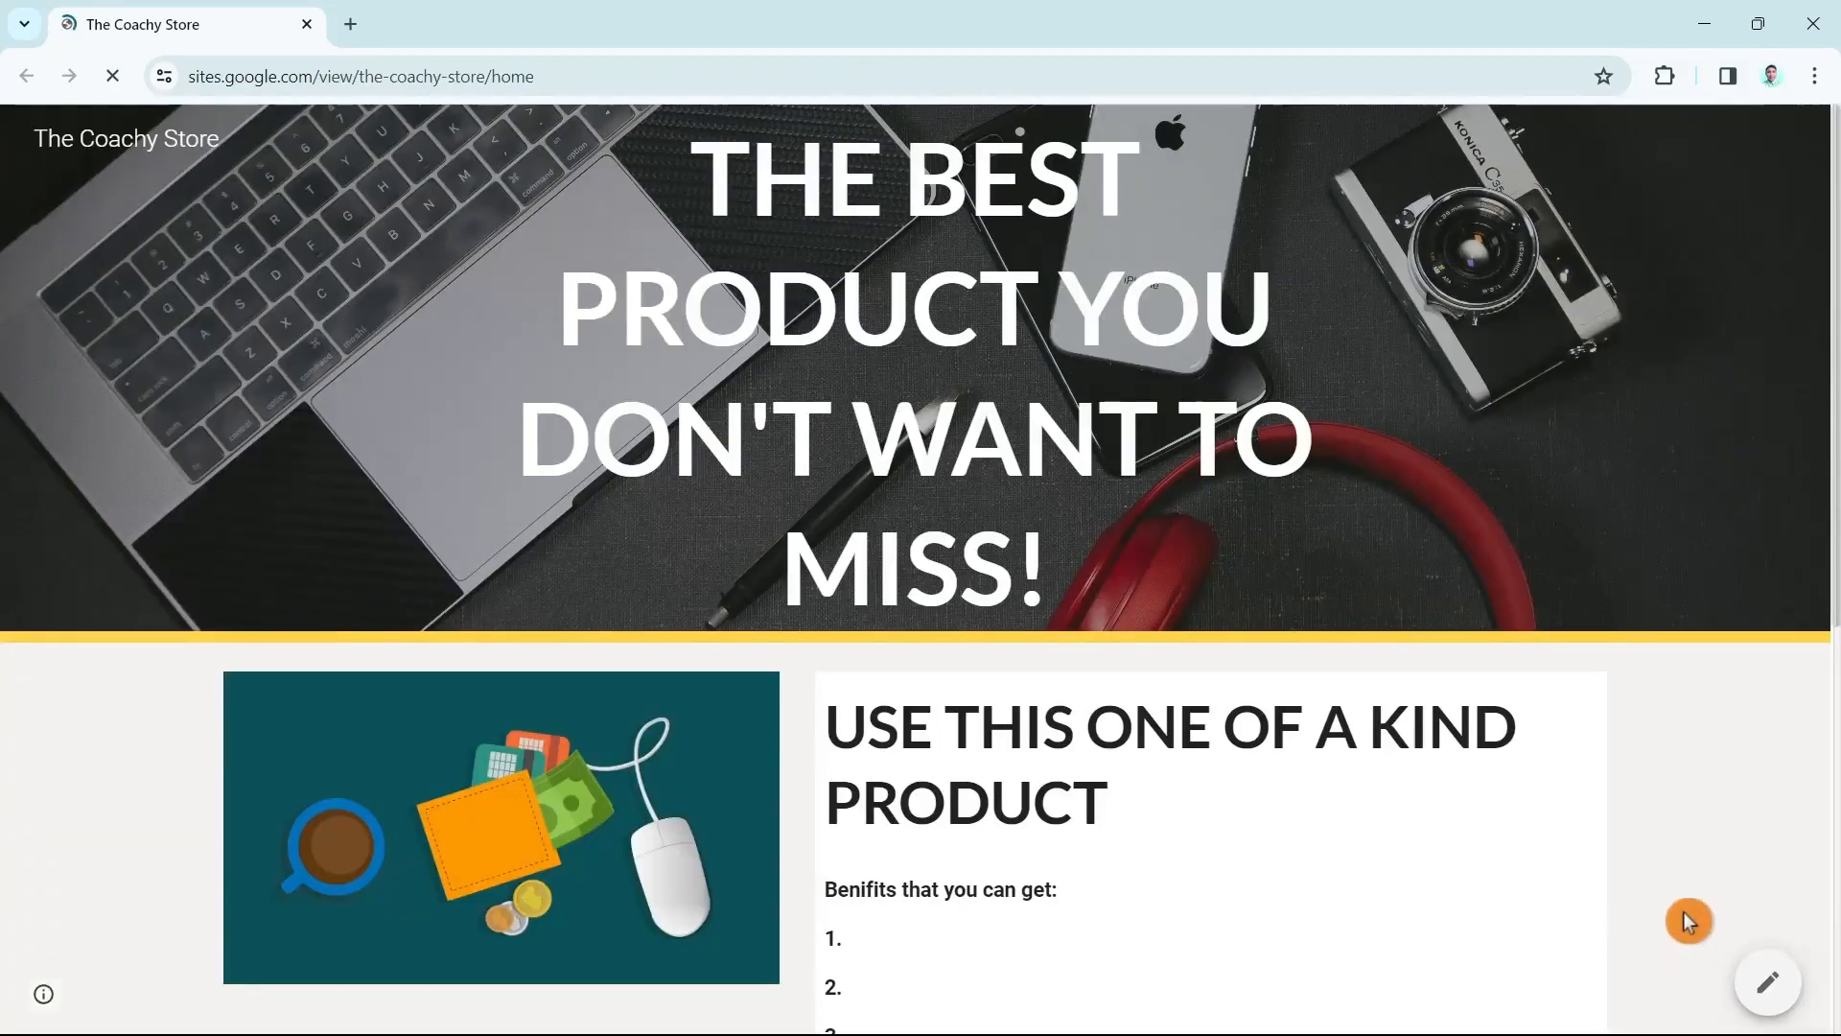
Look through the published Coachy Store page, from its header to the customer testimonials
{"action": "scroll", "coordinate": [1685, 678], "scroll_direction": "down", "scroll_amount": 8}
{"action": "scroll", "coordinate": [1632, 801], "scroll_direction": "up", "scroll_amount": 8}
{"action": "scroll", "coordinate": [1633, 785], "scroll_direction": "down", "scroll_amount": 8}
{"action": "scroll", "coordinate": [1629, 786], "scroll_direction": "up", "scroll_amount": 8}
{"action": "scroll", "coordinate": [1630, 787], "scroll_direction": "down", "scroll_amount": 6}
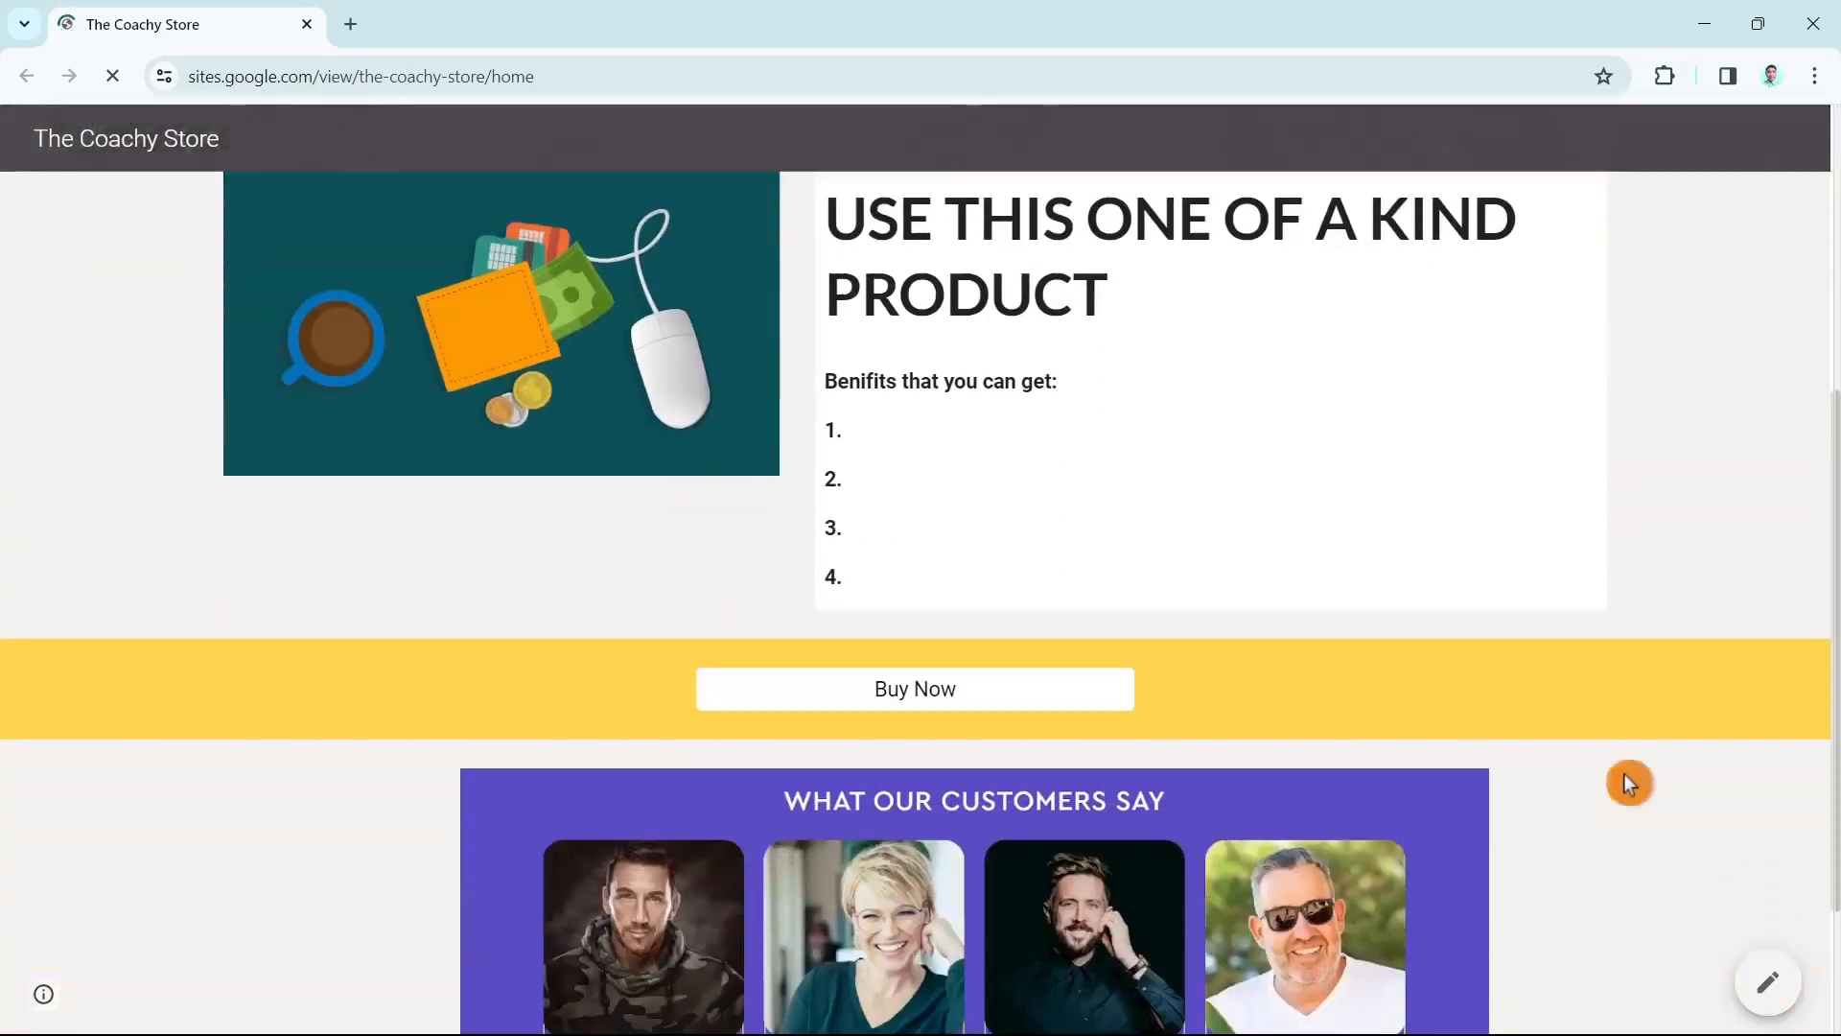
Test the published page's Buy Now button by following its link to the COACHY website
{"action": "left_click", "coordinate": [935, 599]}
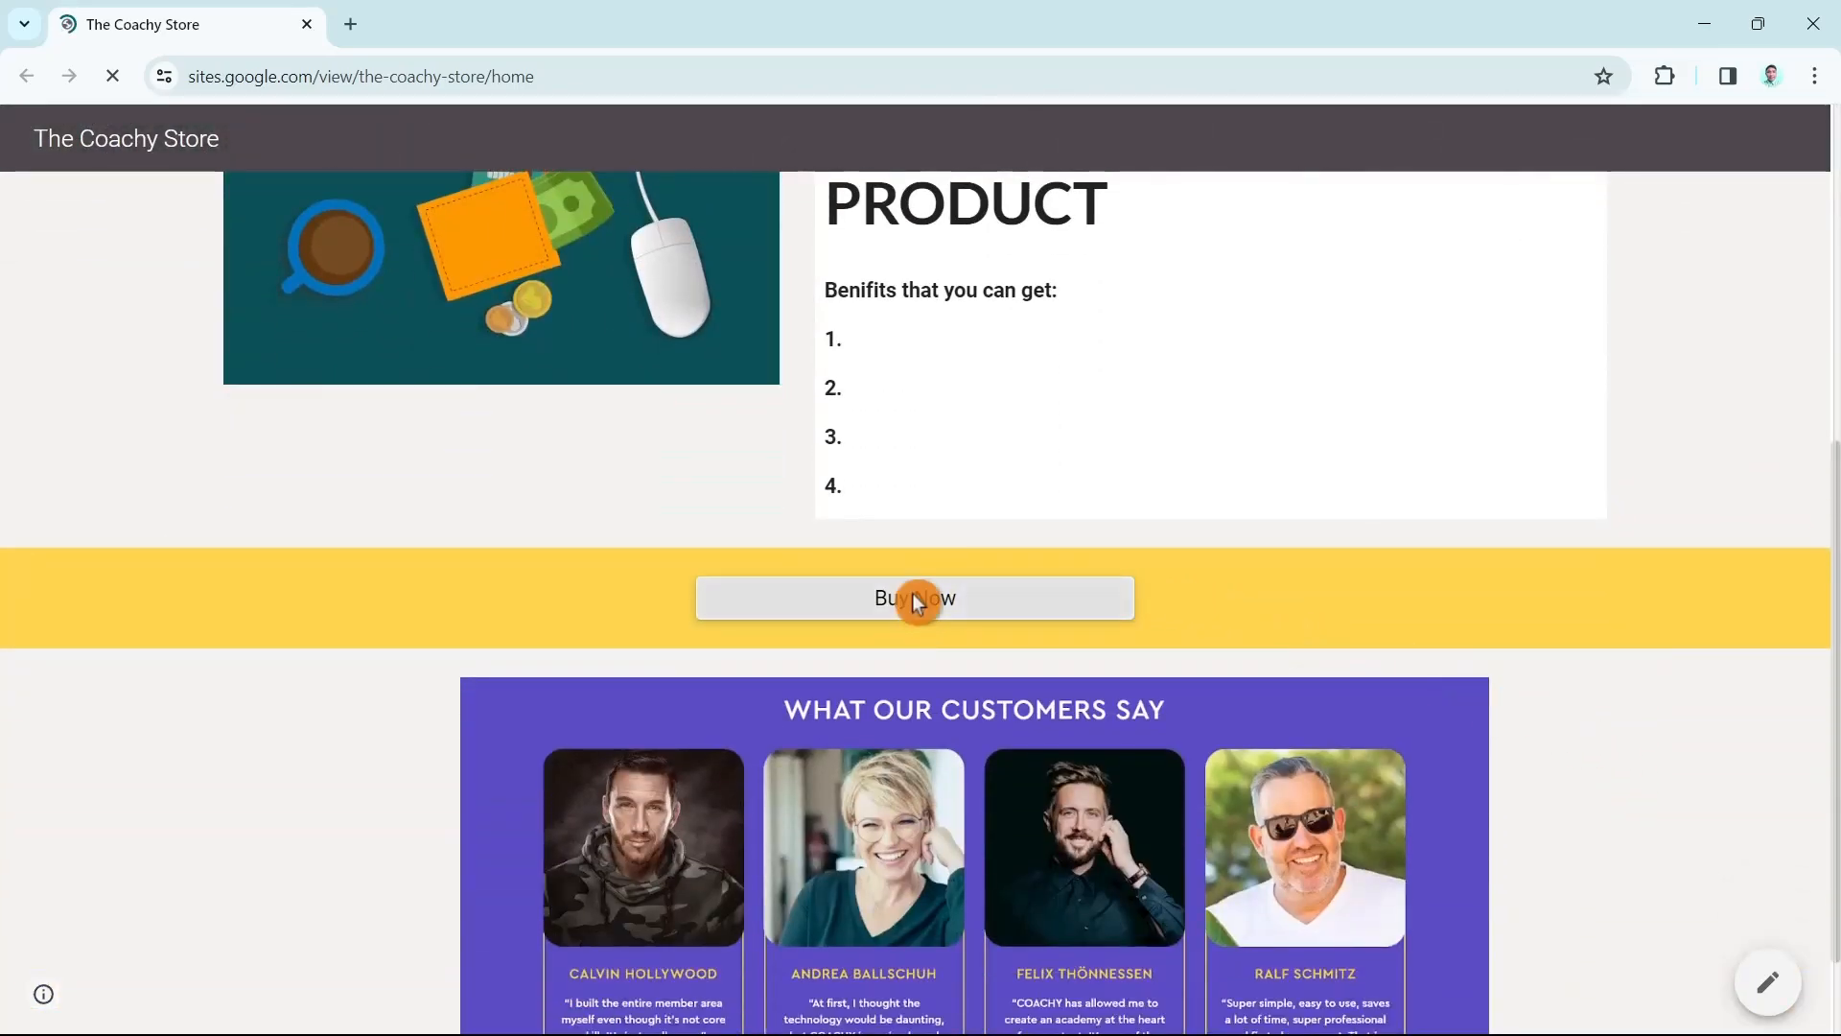
{"action": "left_click", "coordinate": [726, 388]}
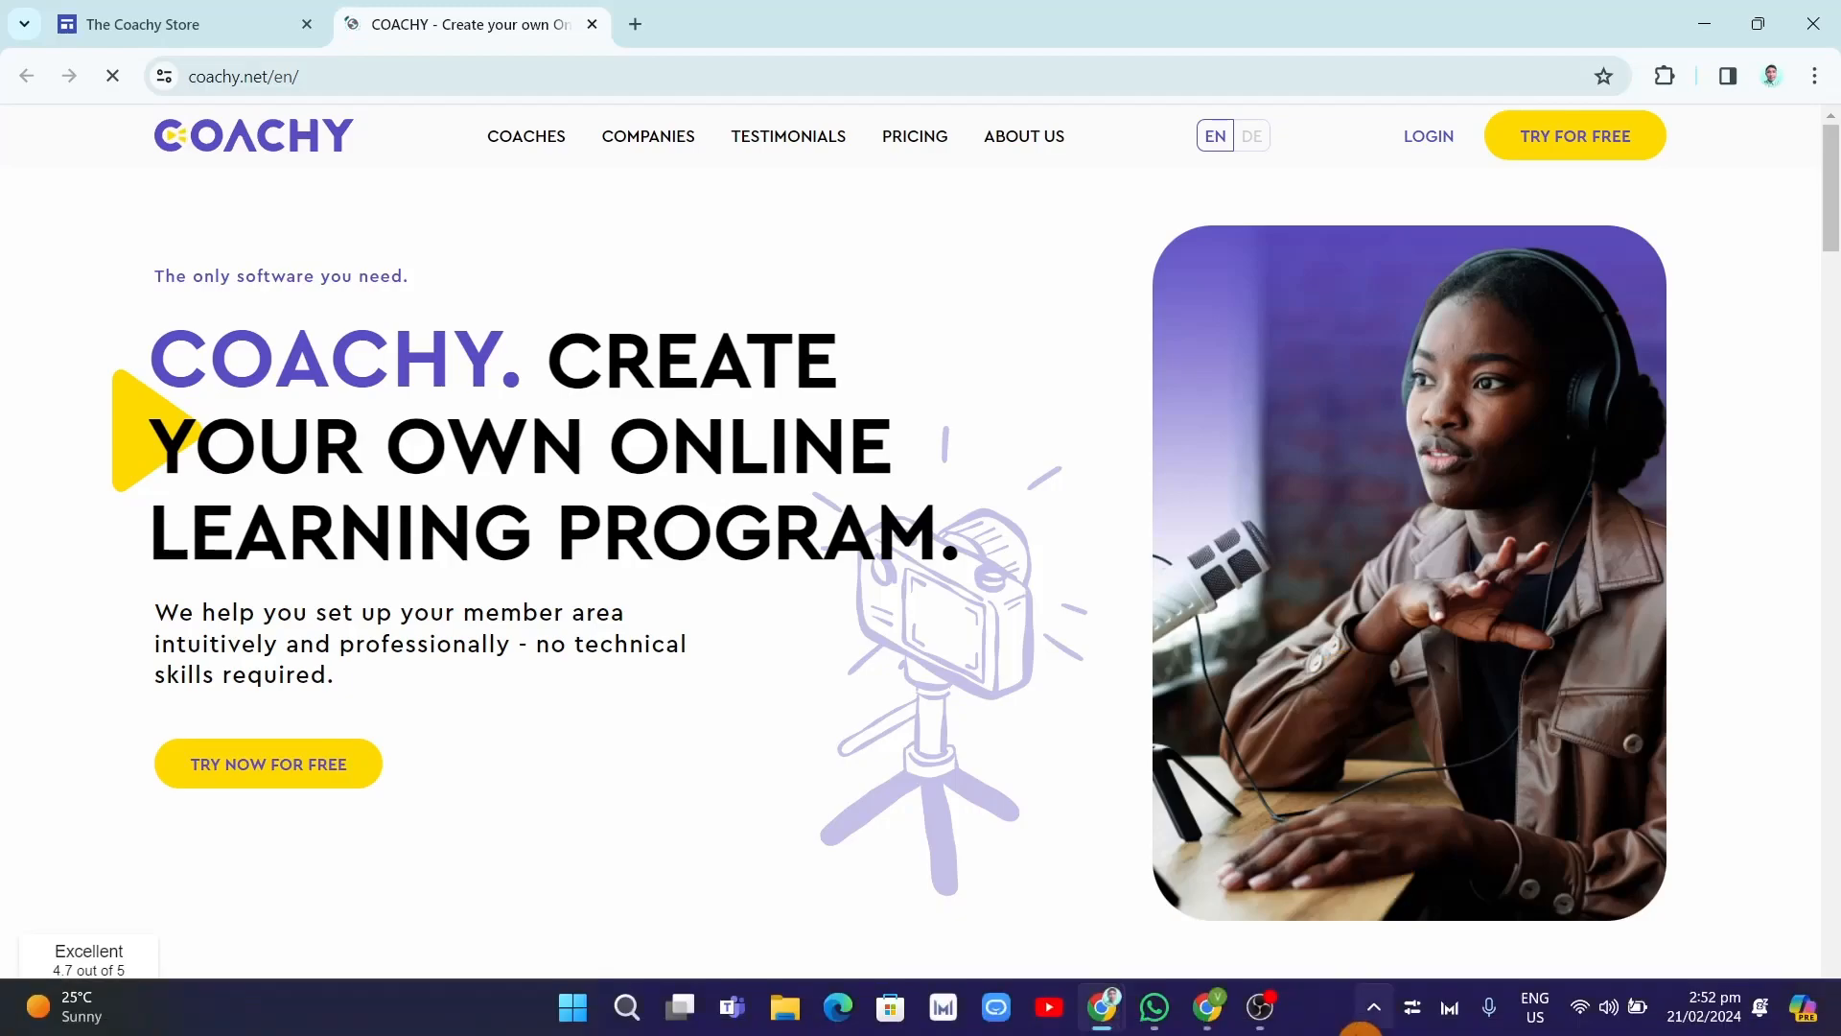
{"action": "left_click", "coordinate": [1210, 1018]}
{"action": "left_click", "coordinate": [1210, 1016]}
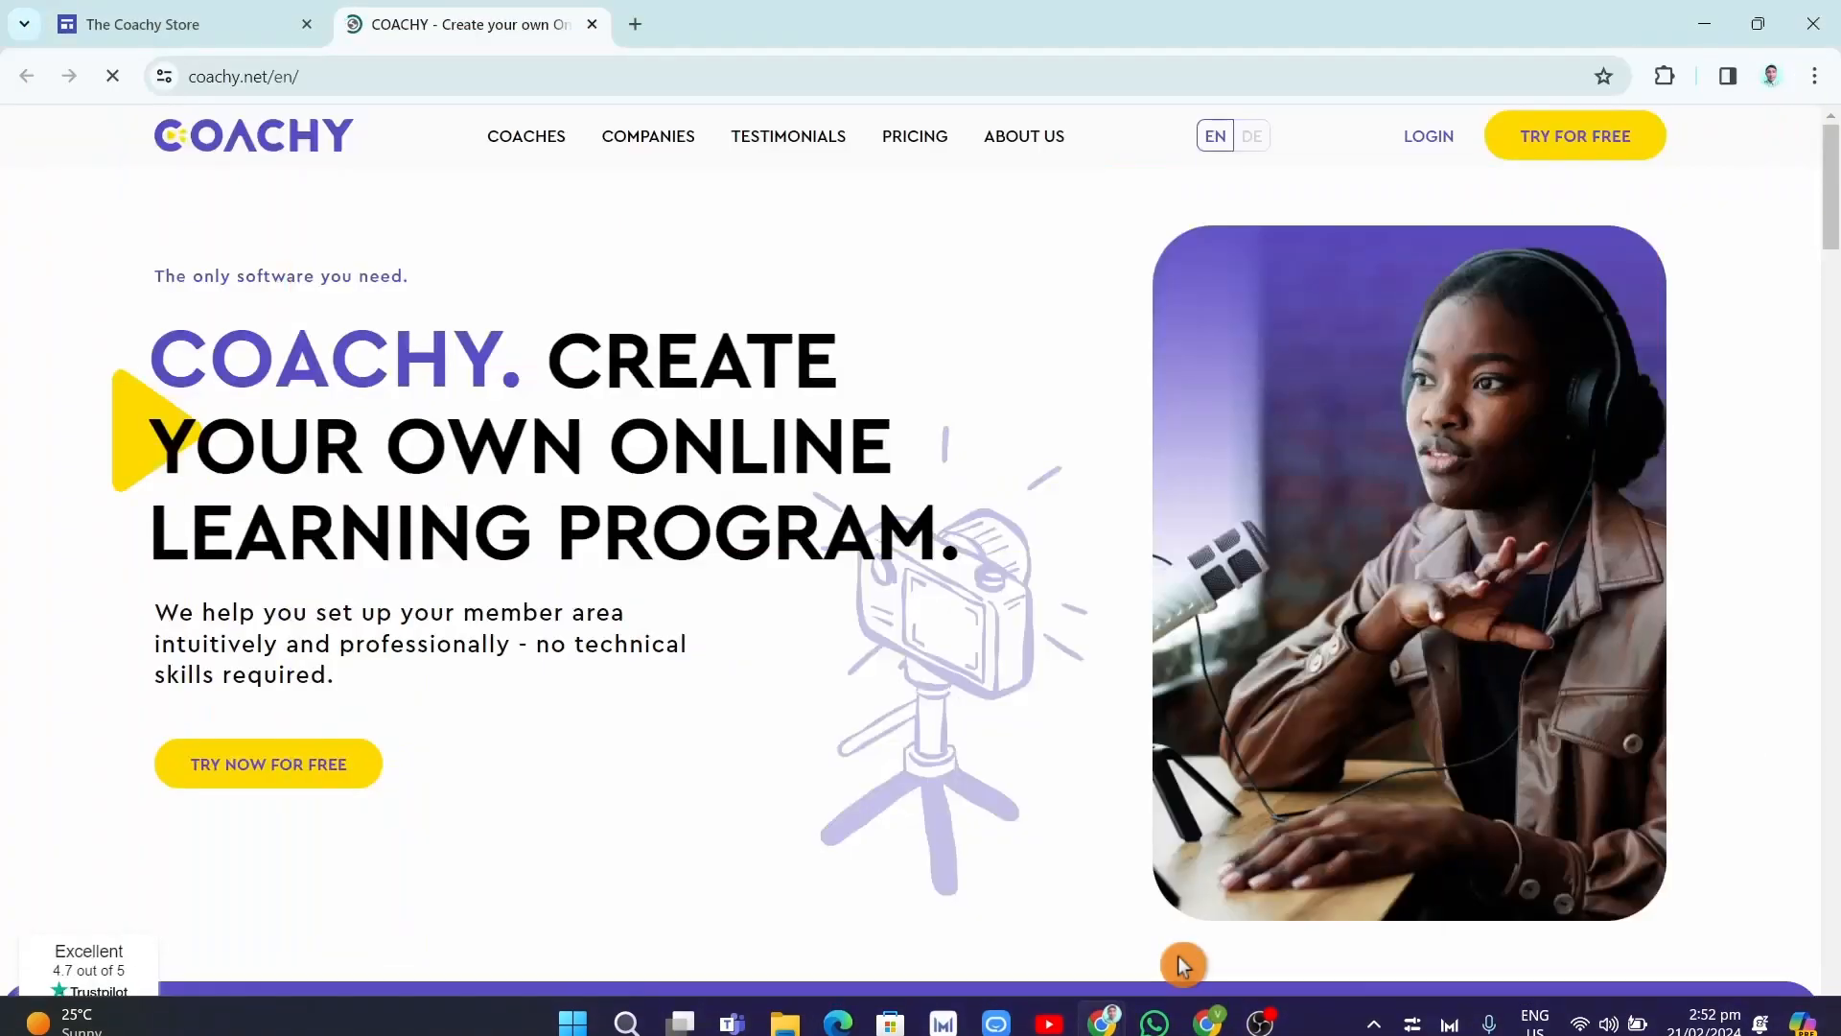